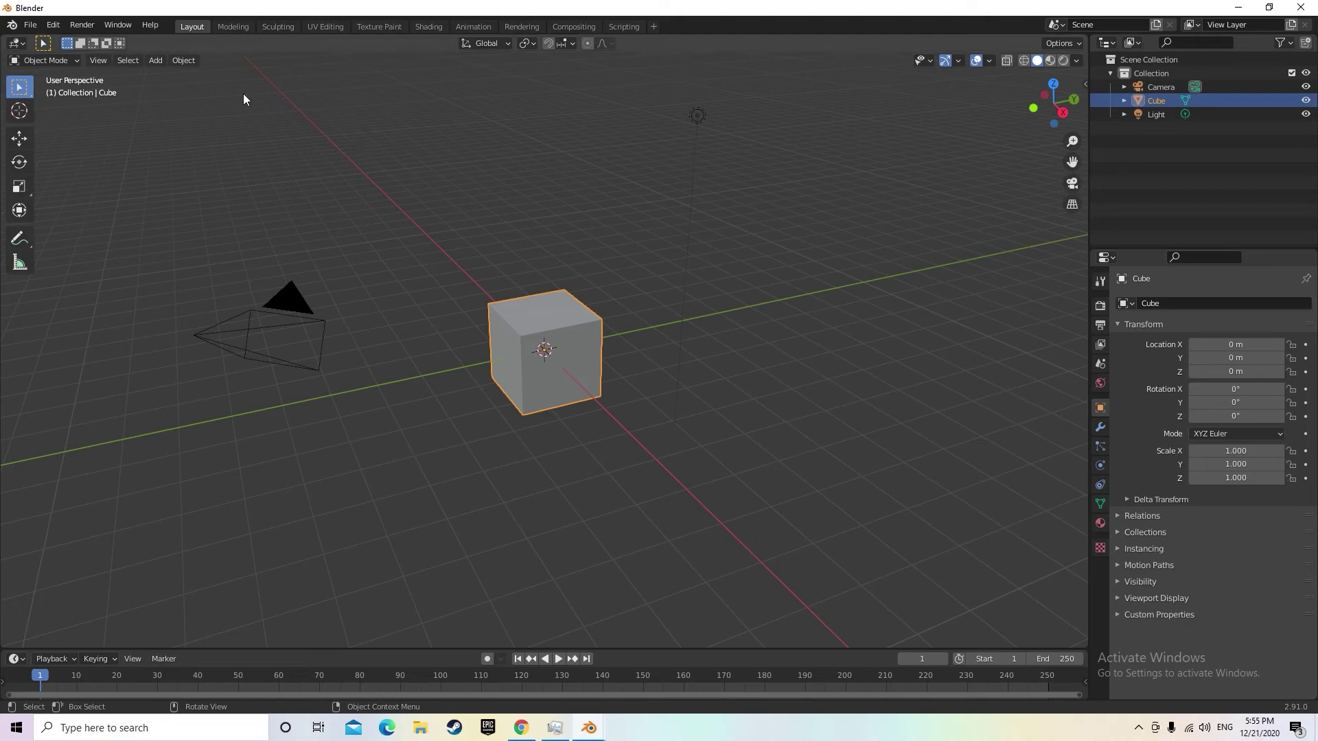
Open the file Base Mesh sculpt 2.blend from the n1kj5enhkuf4-Base_Mesh downloads folder
click(31, 25)
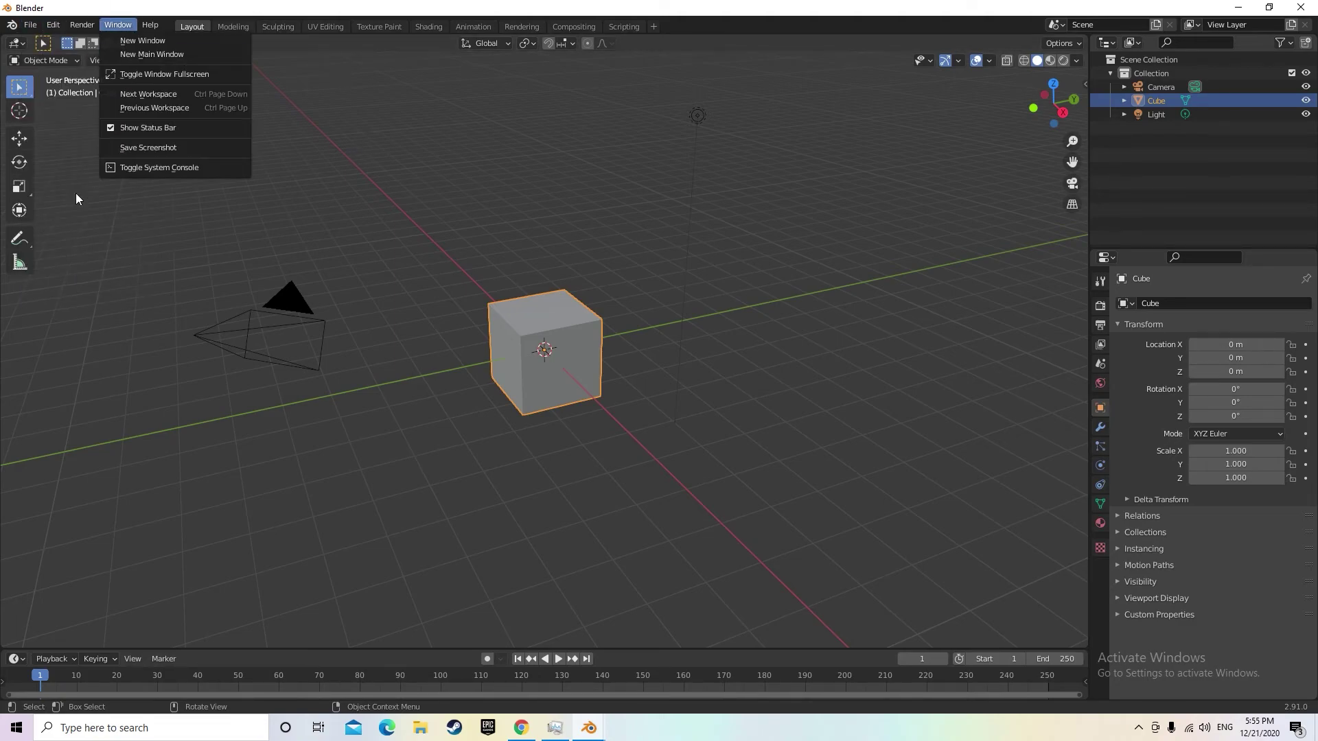
click(31, 25)
click(50, 54)
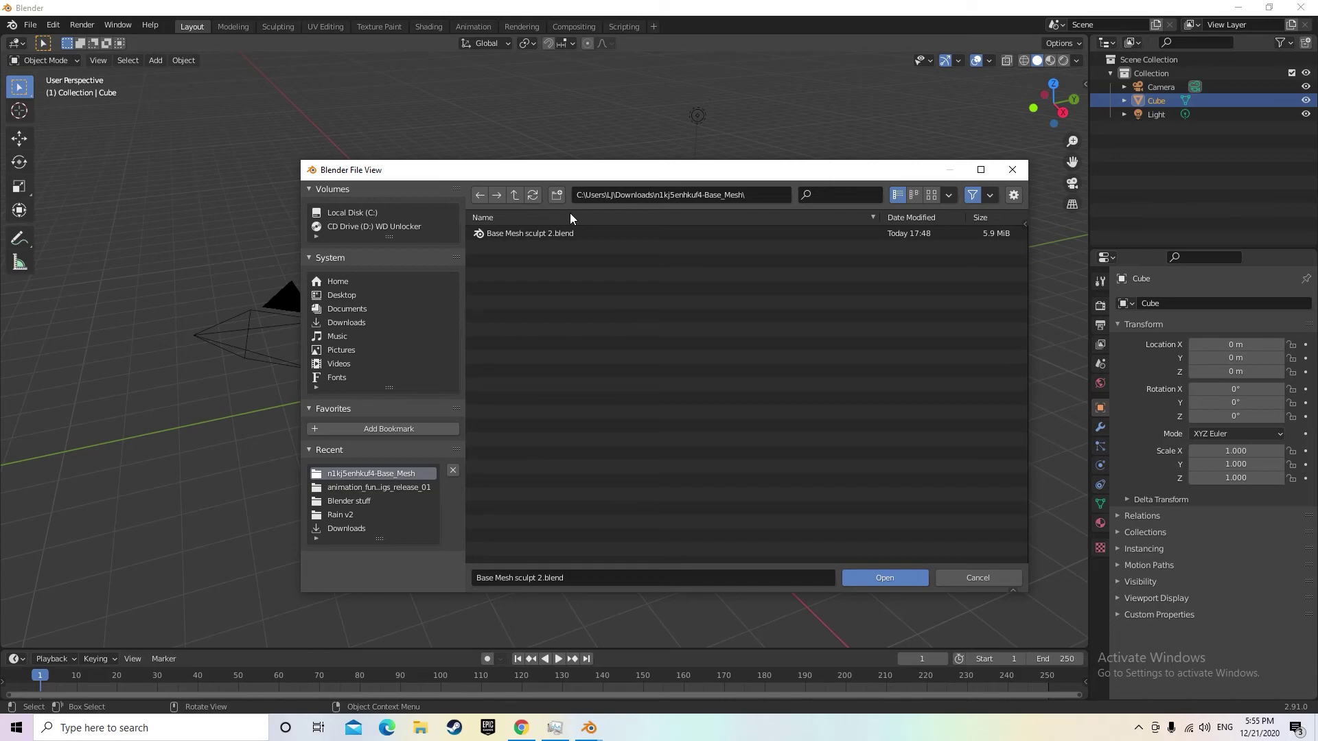
double_click(576, 235)
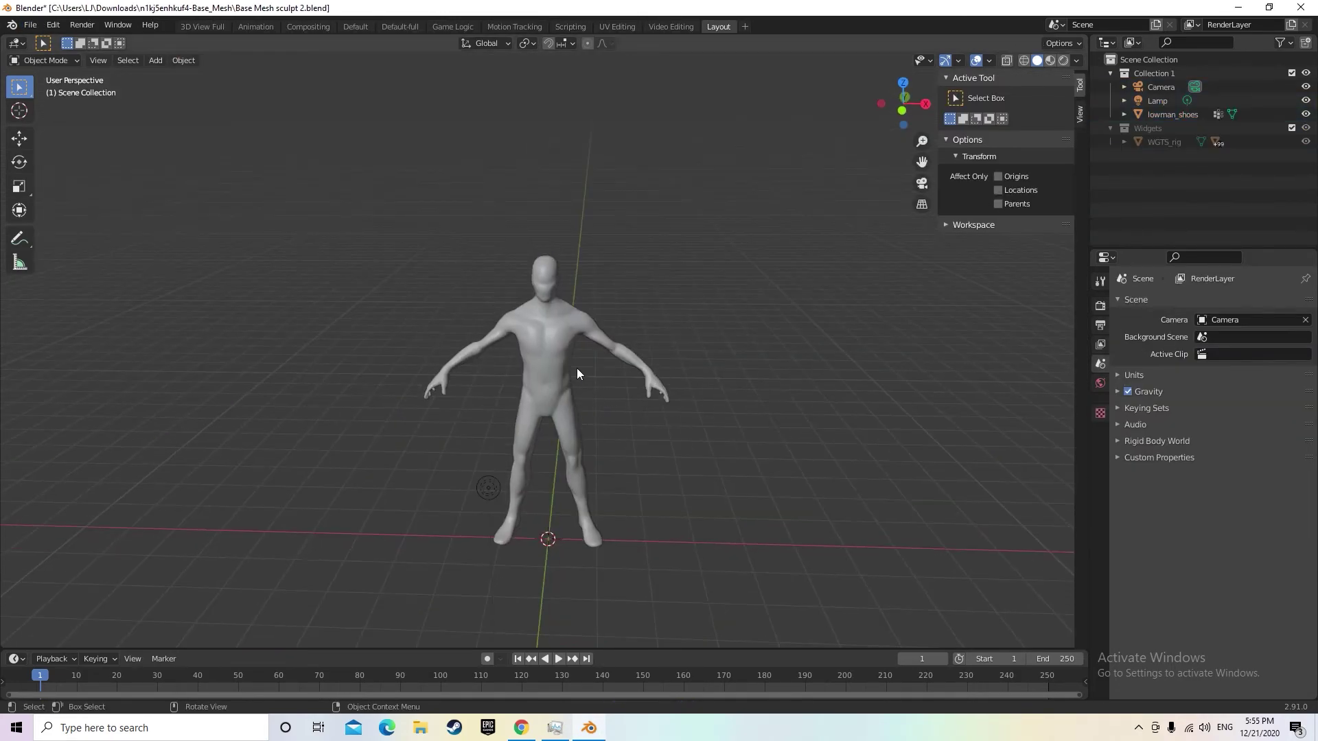
Try moving the human body mesh from its original position, and undo the move
click(585, 378)
middle_drag(778, 365, 459, 318)
key(g)
click(650, 375)
key(ctrl+z)
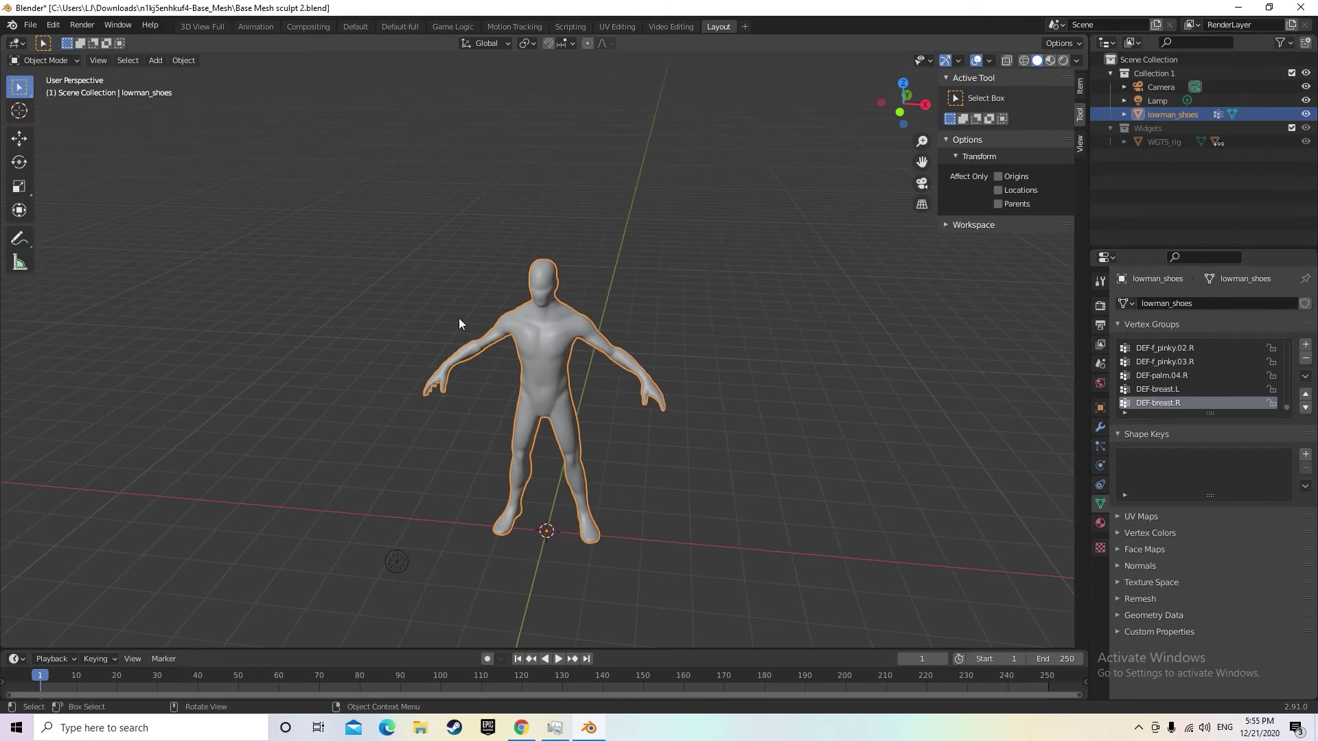
Search the add-ons in the preferences for "rig", make sure Rigging: Rigify is enabled, and close the preferences
click(30, 24)
mouse_move(53, 25)
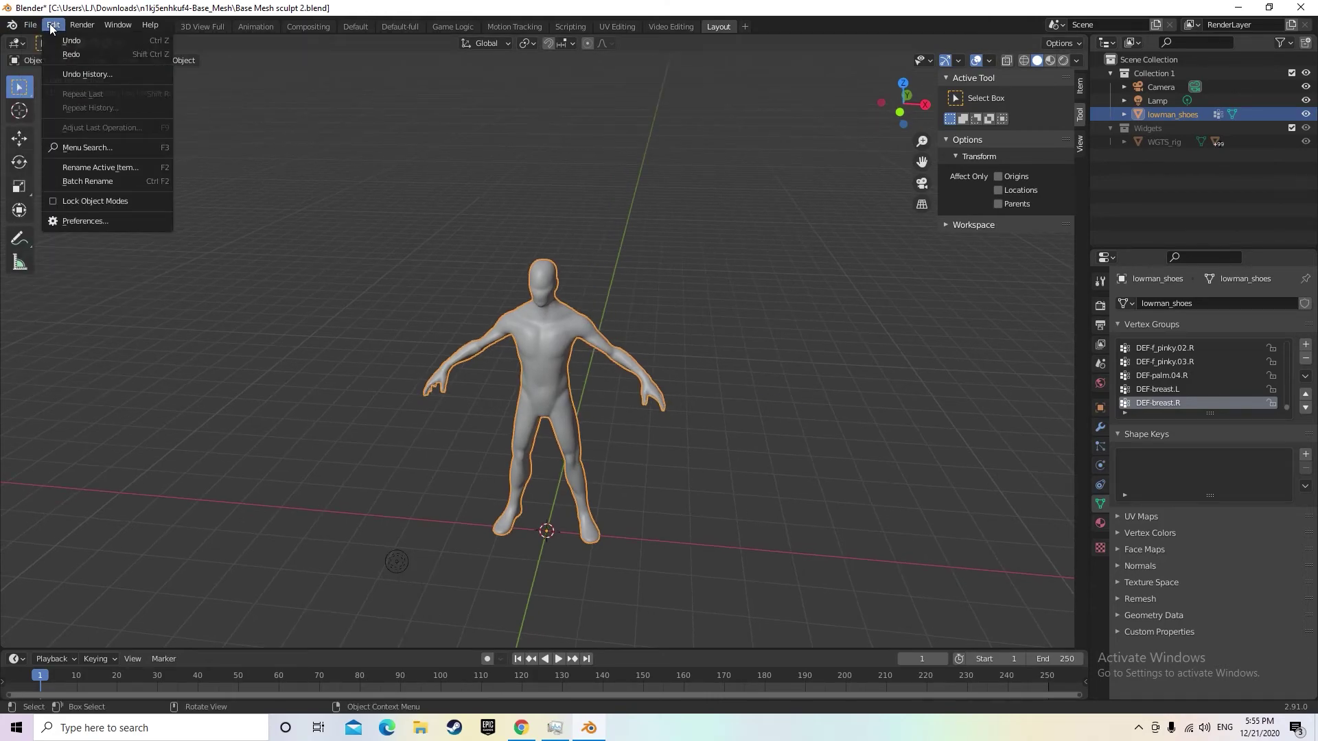
click(104, 220)
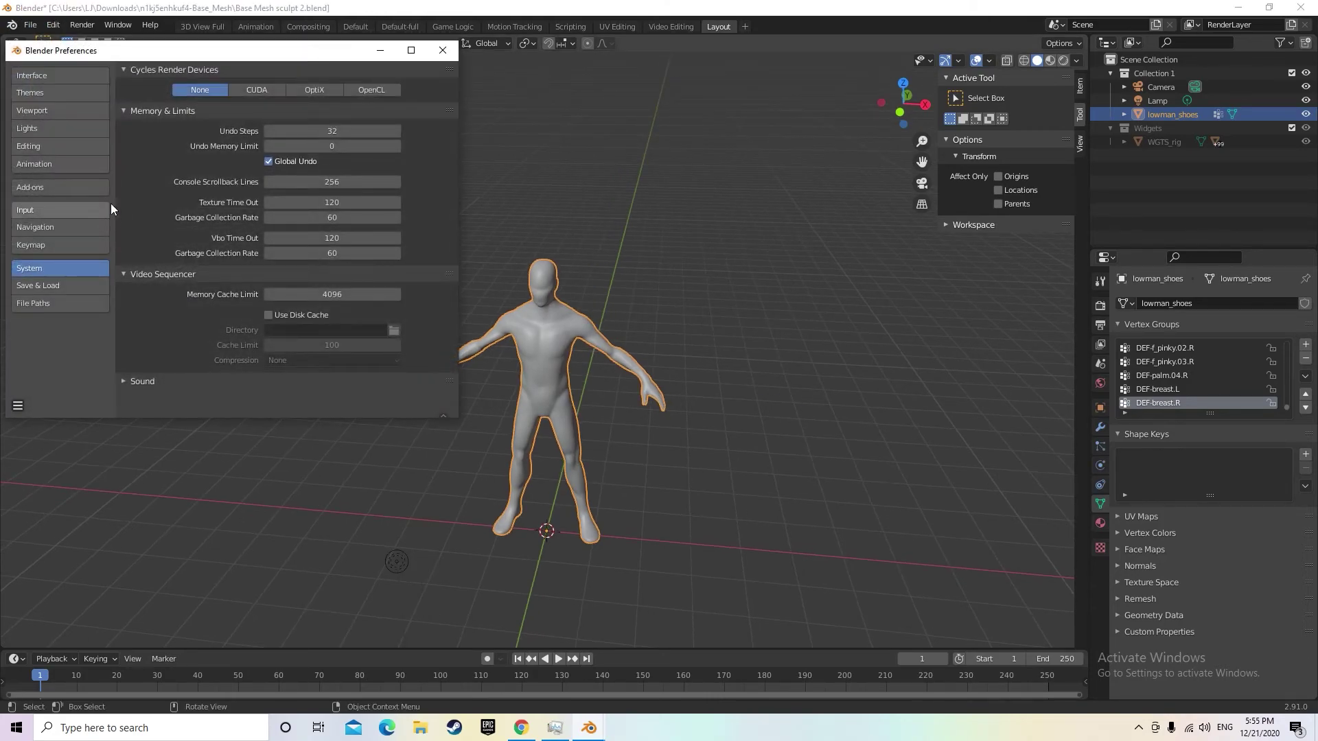
click(52, 187)
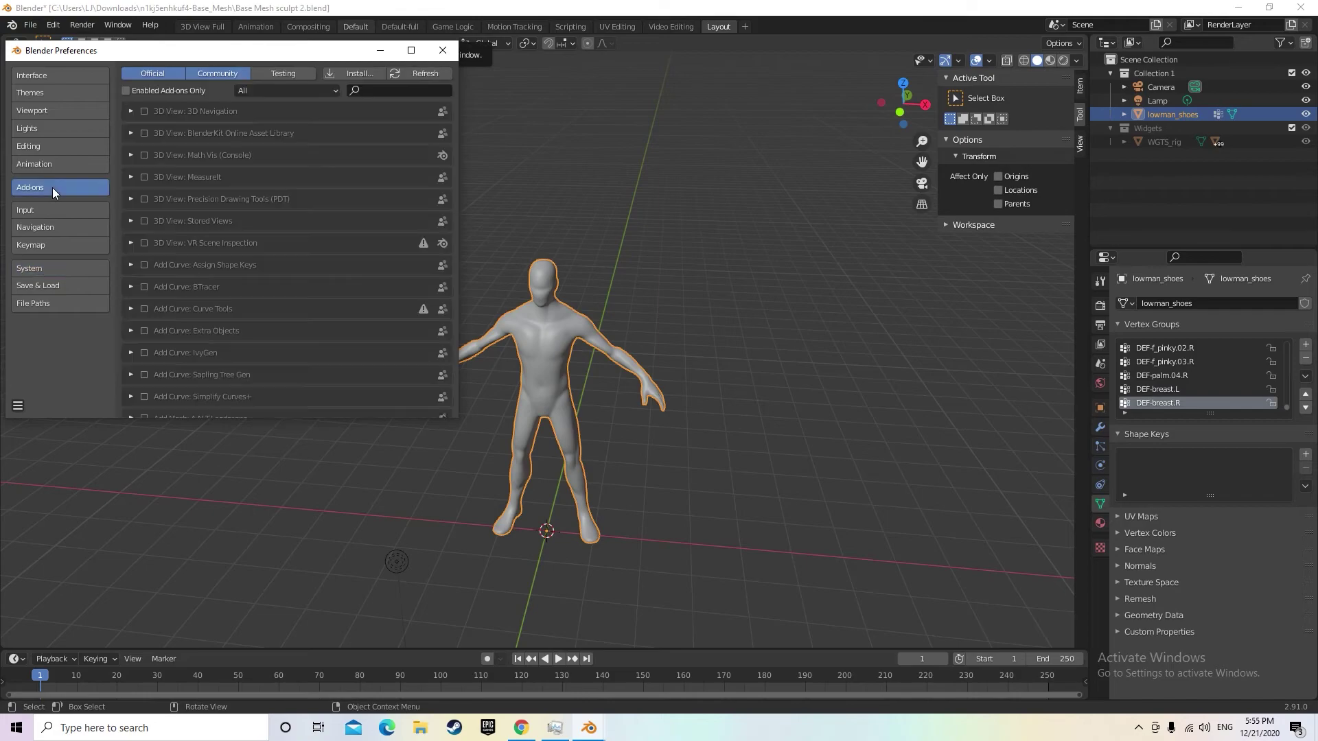
click(410, 97)
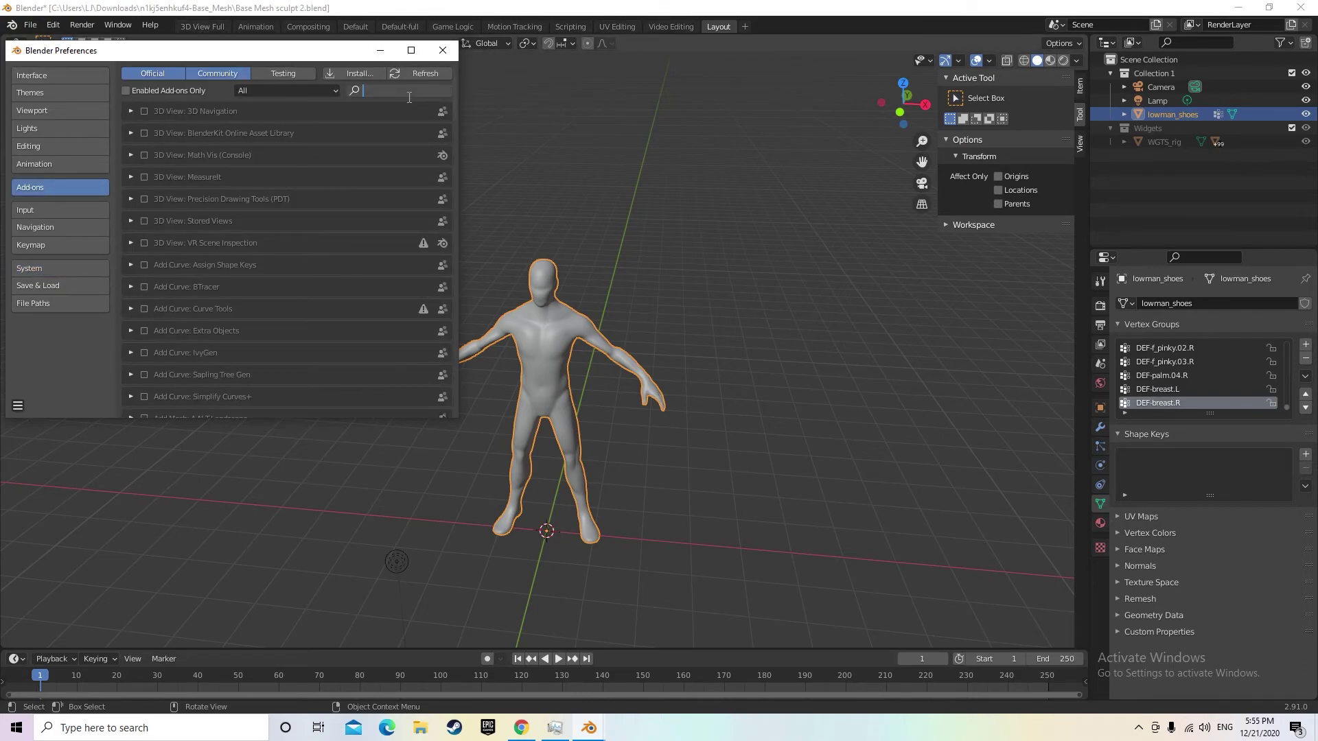
text(rig)
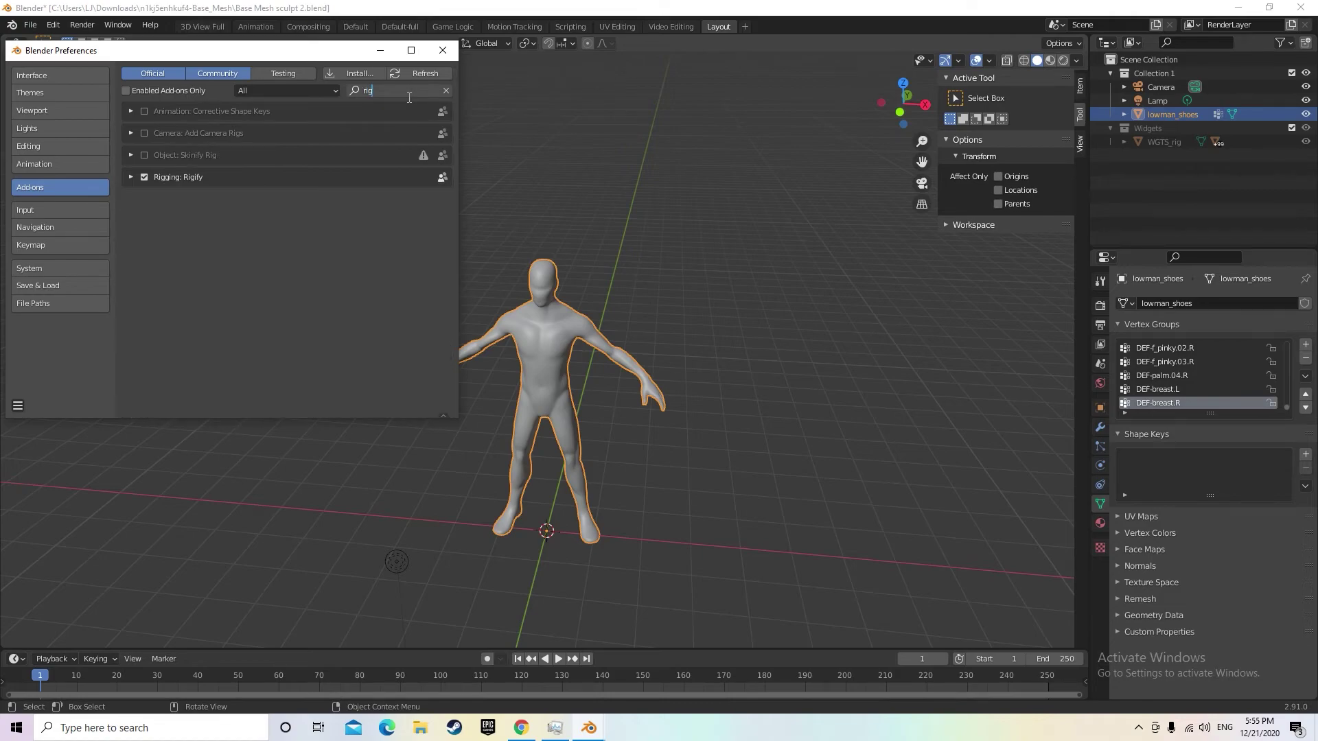
click(144, 180)
click(145, 178)
click(142, 176)
click(443, 51)
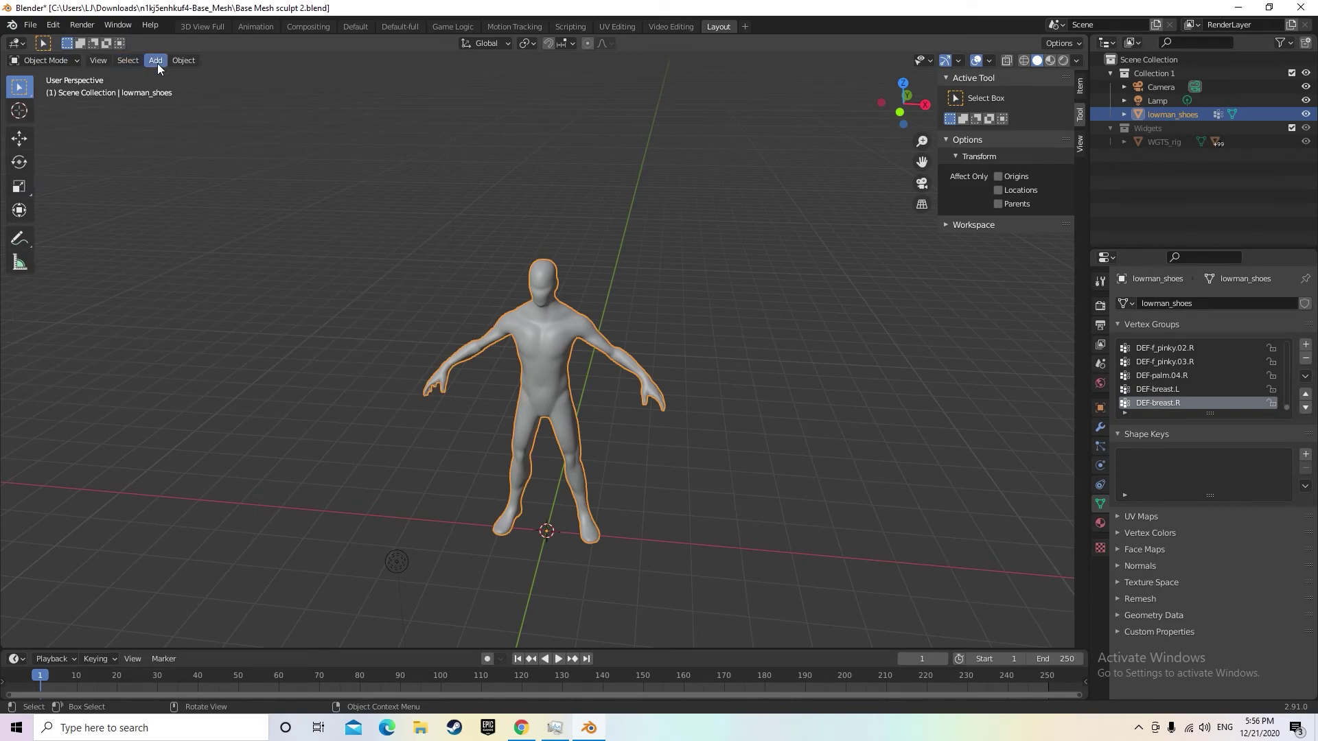
Add a Human (Meta-Rig) armature to the scene
click(157, 60)
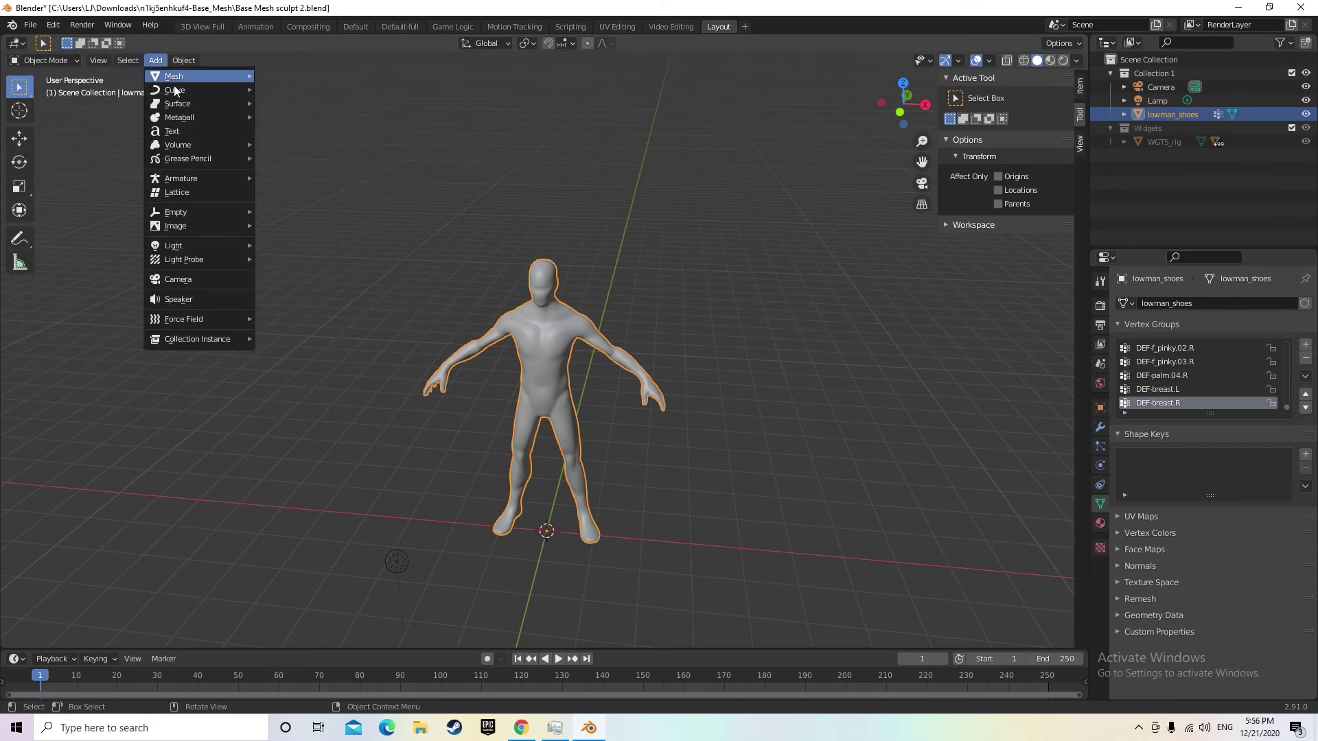
mouse_move(199, 178)
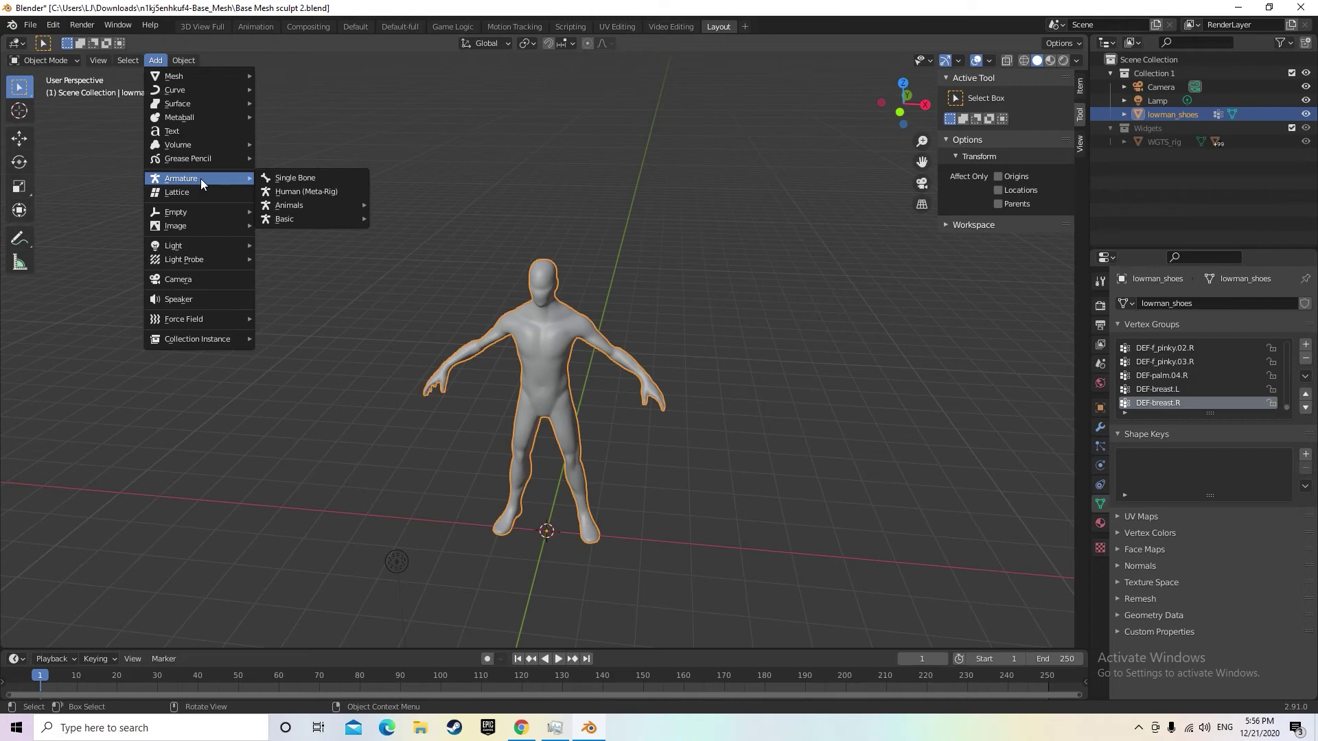
click(321, 193)
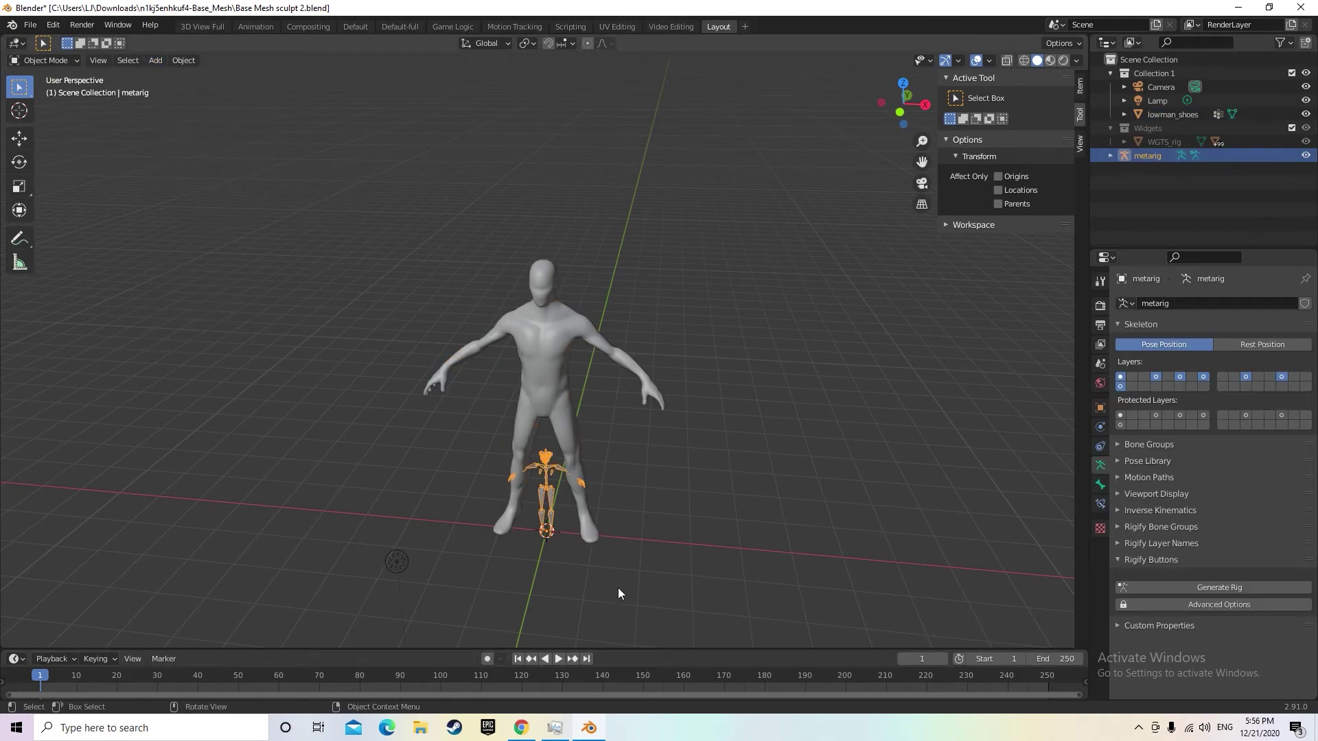
Move the human meta-rig beside the body mesh, about 4.05 m along X, and scale it up by about 3.416
key(g)
click(802, 569)
key(s)
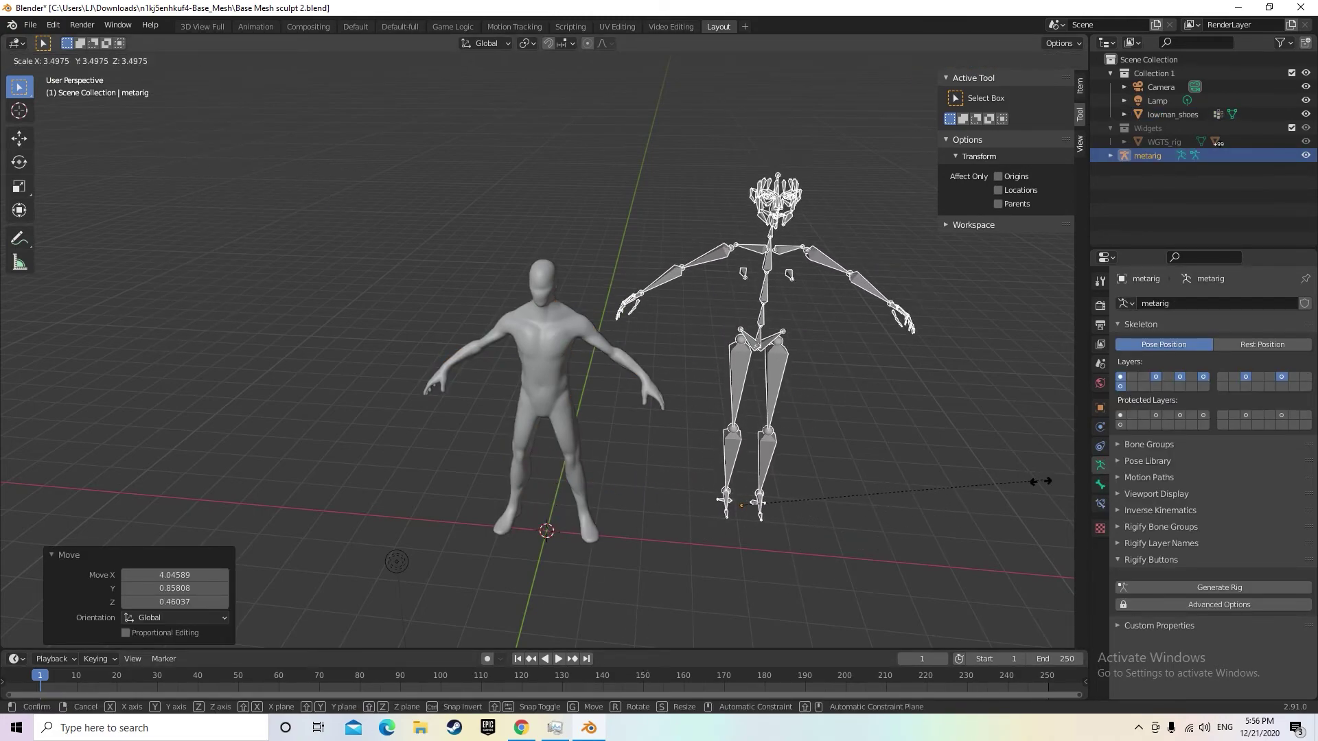
click(1036, 482)
mouse_move(1036, 483)
middle_down()
mouse_move(904, 495)
mouse_move(1003, 469)
mouse_move(1036, 478)
middle_up()
Add a basic human meta-rig armature as a second rig for comparison
click(156, 60)
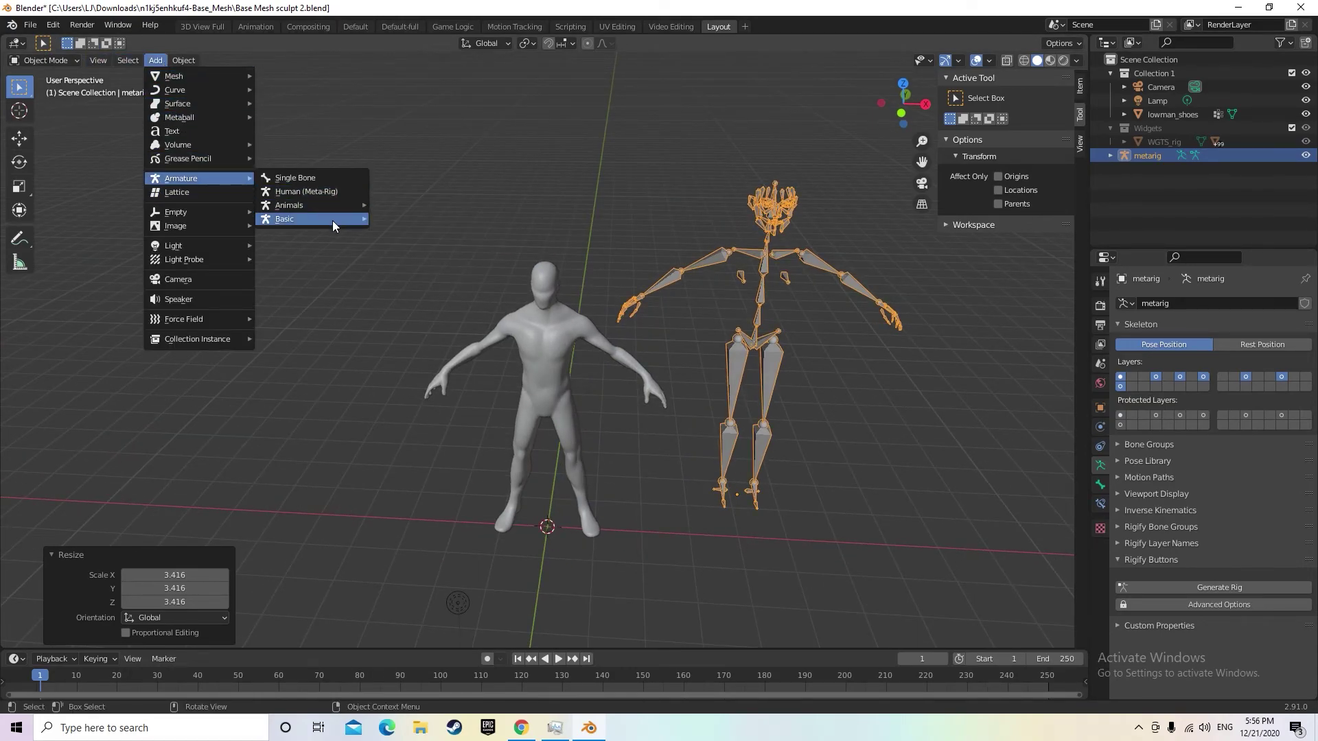
mouse_move(348, 225)
click(396, 232)
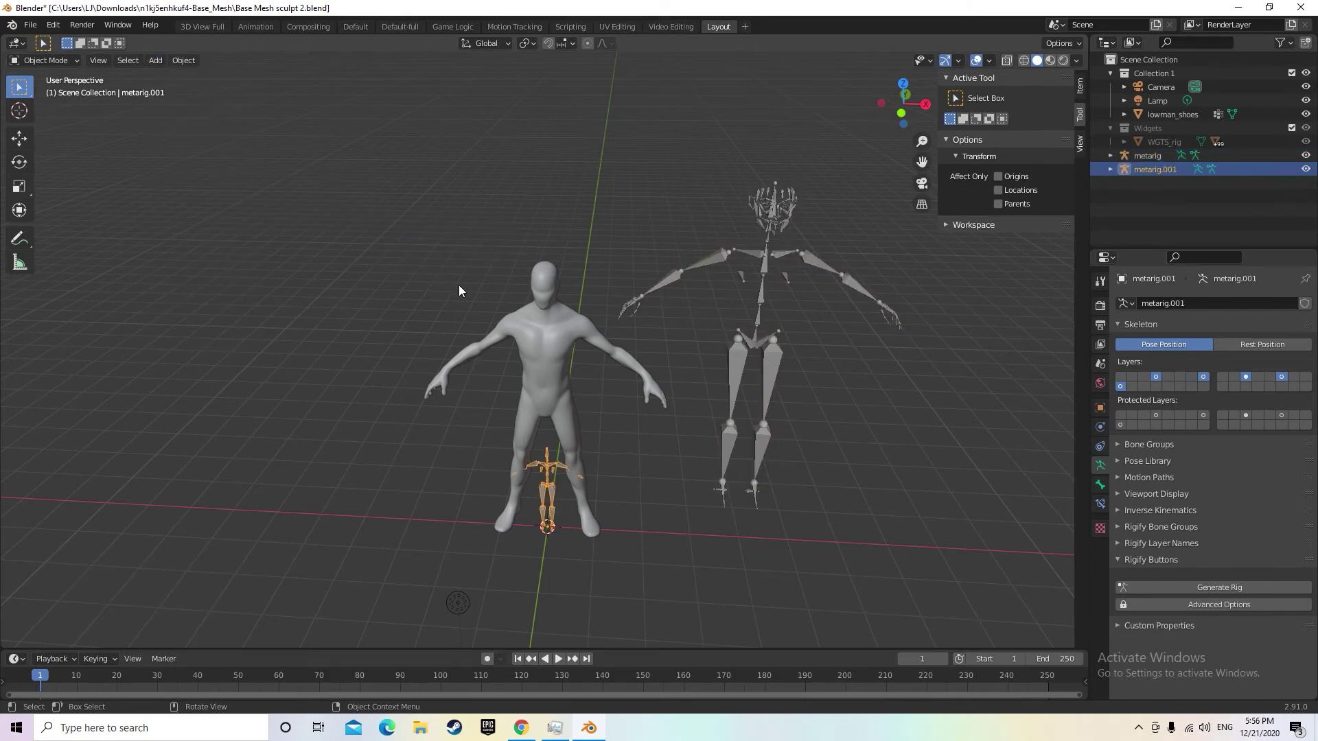
Move the basic meta-rig about -5.07 m along X, to the other side of the mesh, and scale it up by about 3.42
key(g)
click(226, 232)
key(s)
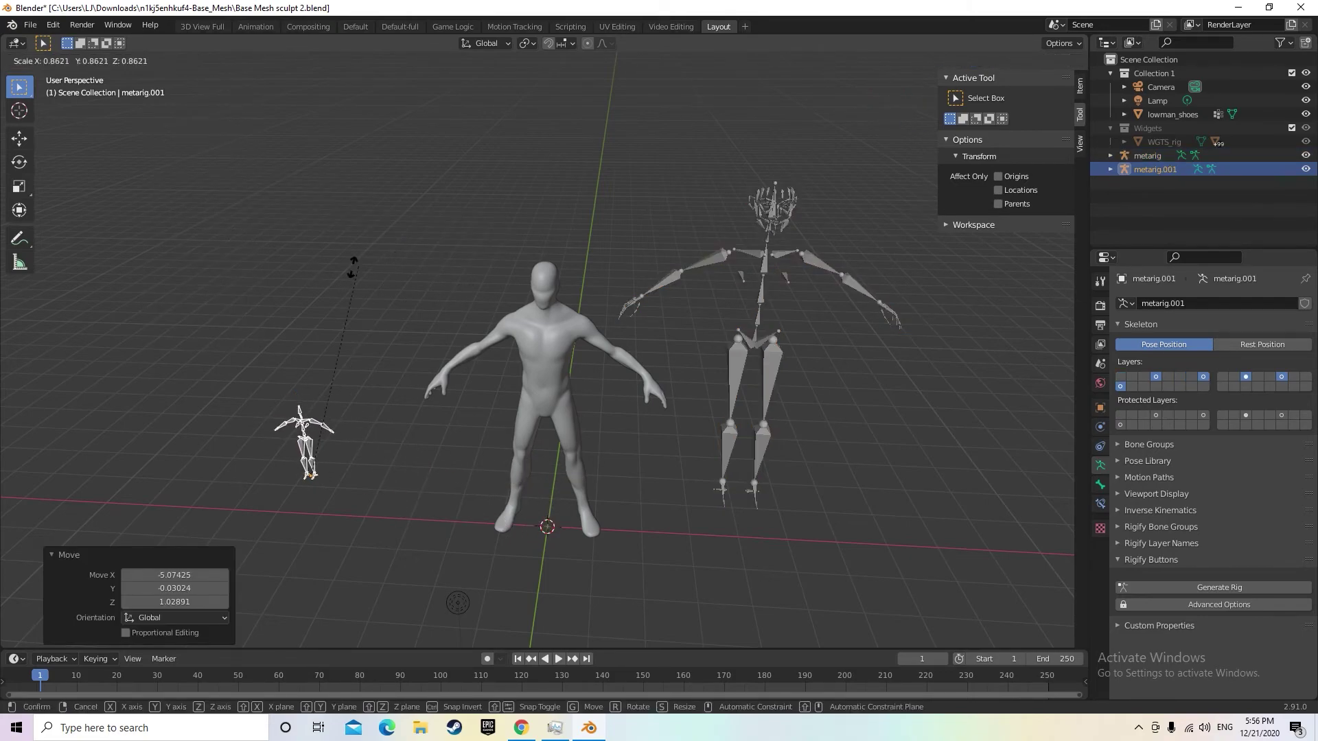
click(583, 231)
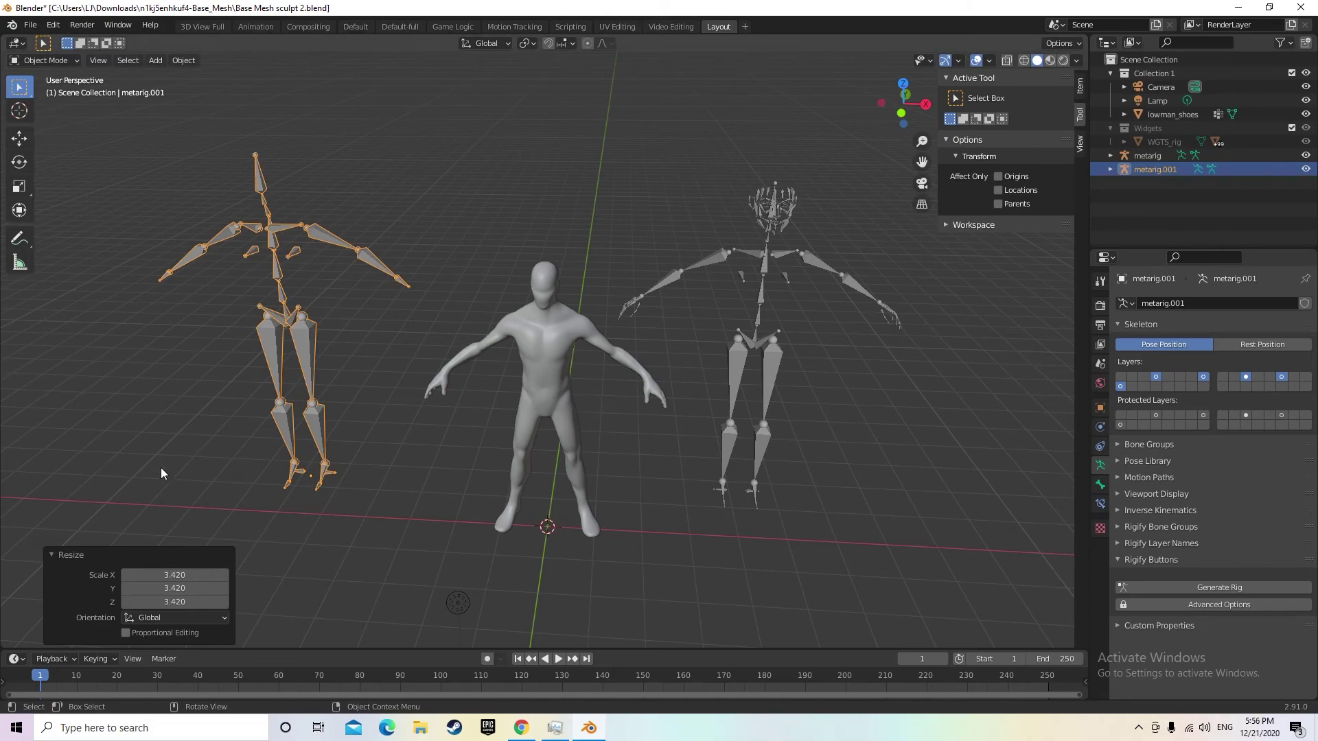
Undo the basic meta-rig's addition and edits, along with the first human meta-rig's scaling and move
key(ctrl+z)
key(ctrl+z)
key(ctrl+z)
key(ctrl+z)
key(ctrl+z)
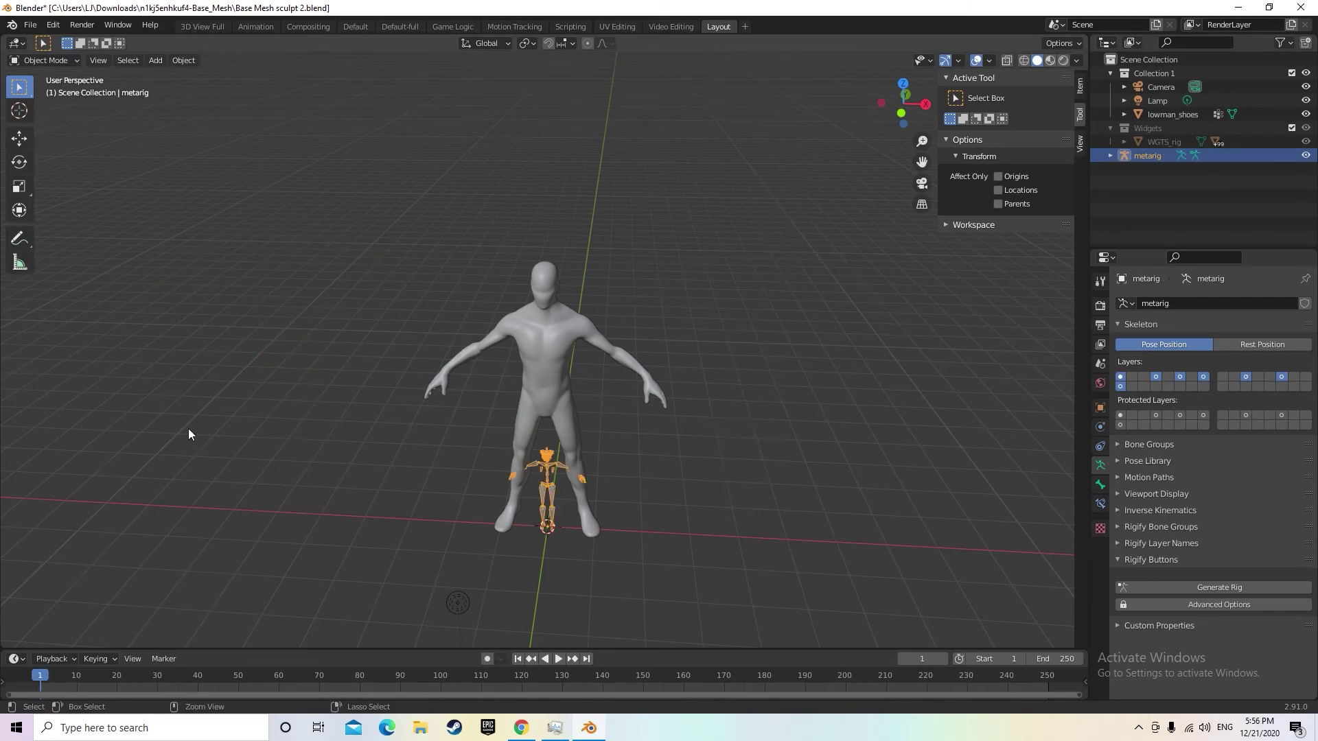
Add another Human (Meta-Rig) armature and scale it down to about 0.324
click(162, 63)
mouse_move(220, 180)
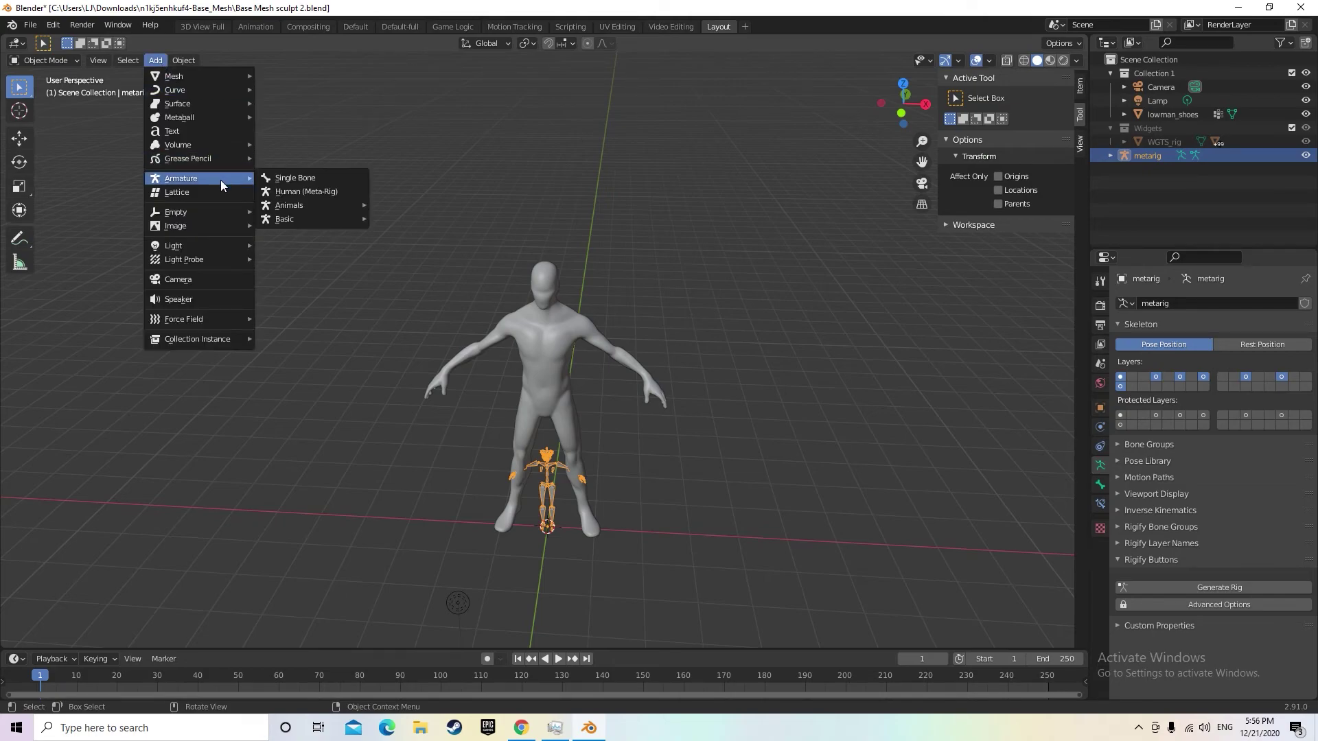
click(306, 193)
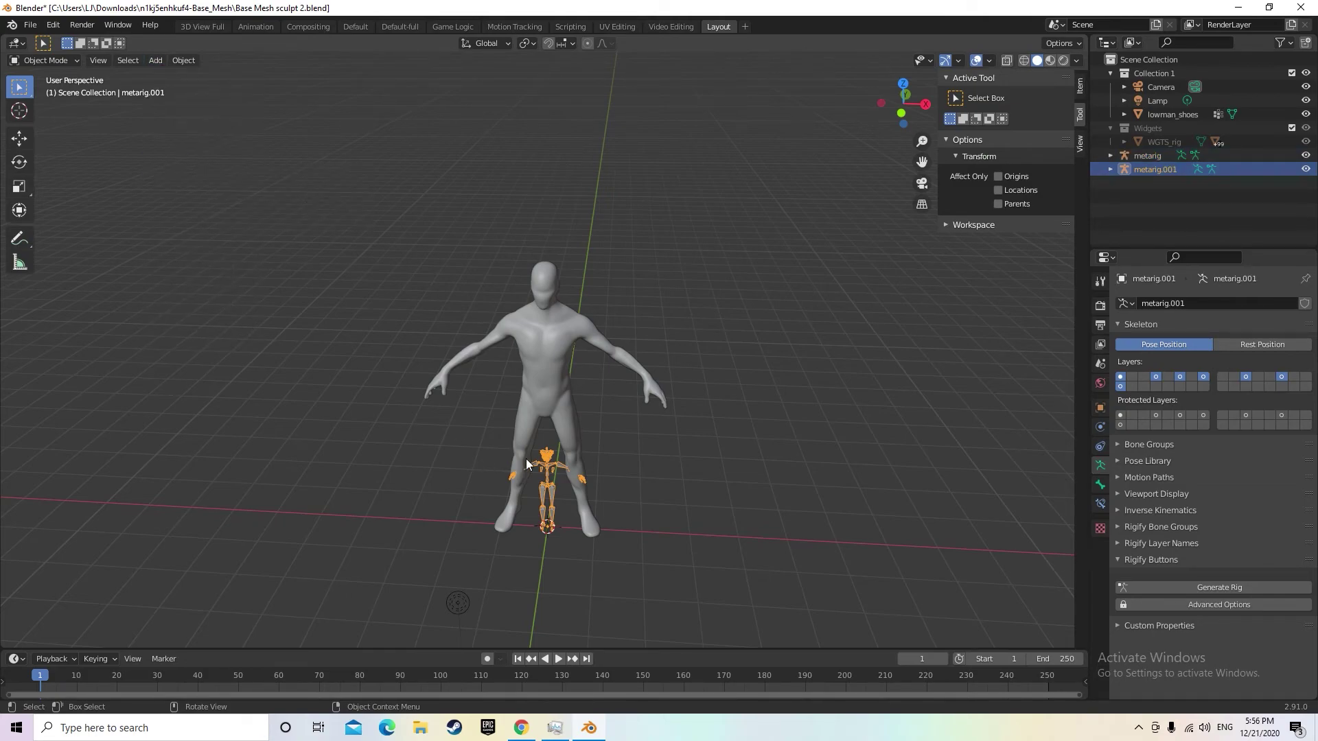
key(s)
click(554, 513)
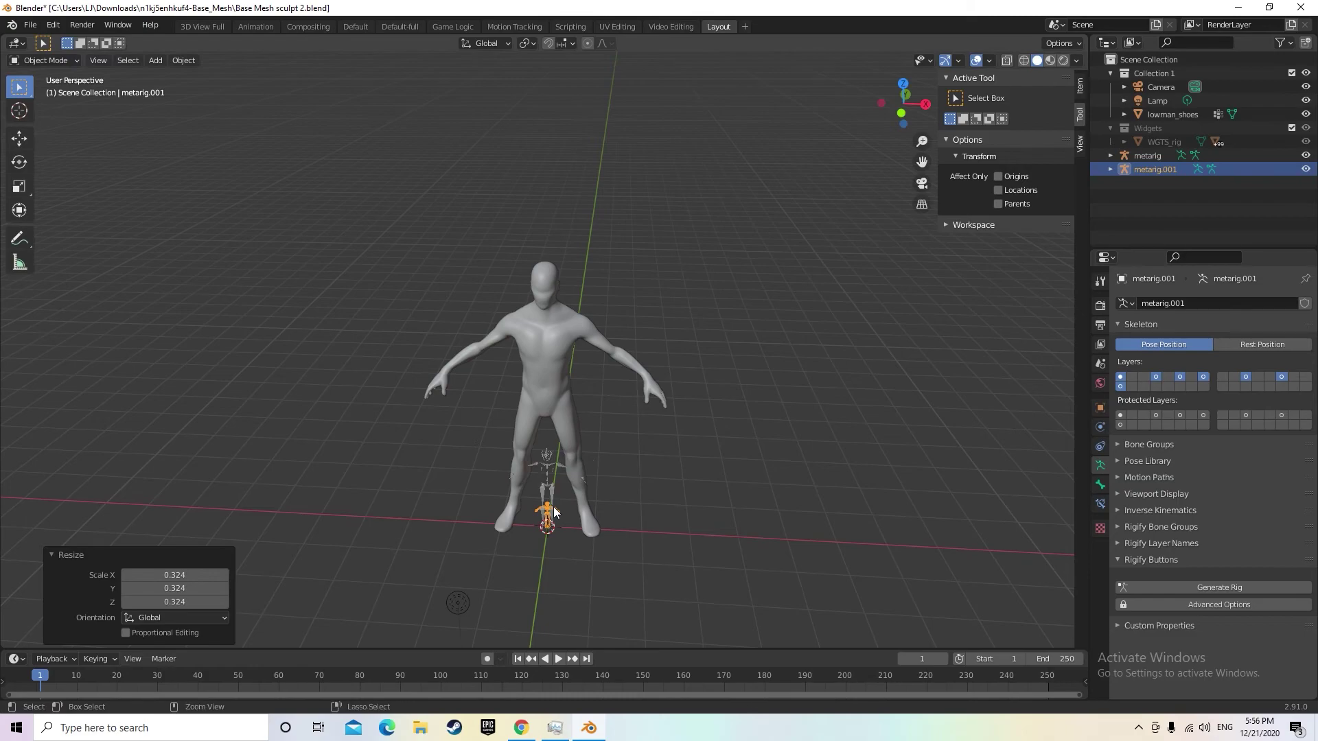
Undo the last scaling and the addition of both human meta-rigs
key(ctrl+z)
key(ctrl+z)
key(ctrl+z)
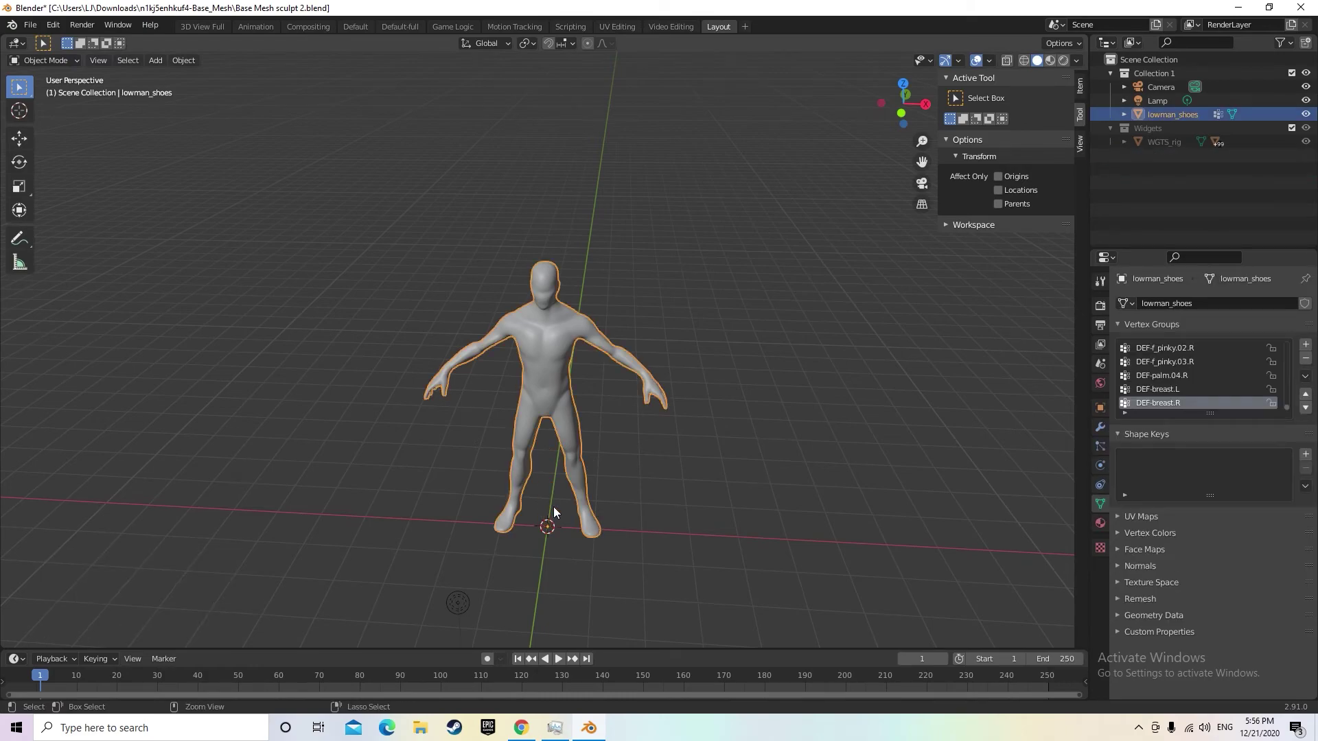
Add a single Human (Meta-Rig) armature at the body mesh's feet
click(156, 60)
mouse_move(223, 180)
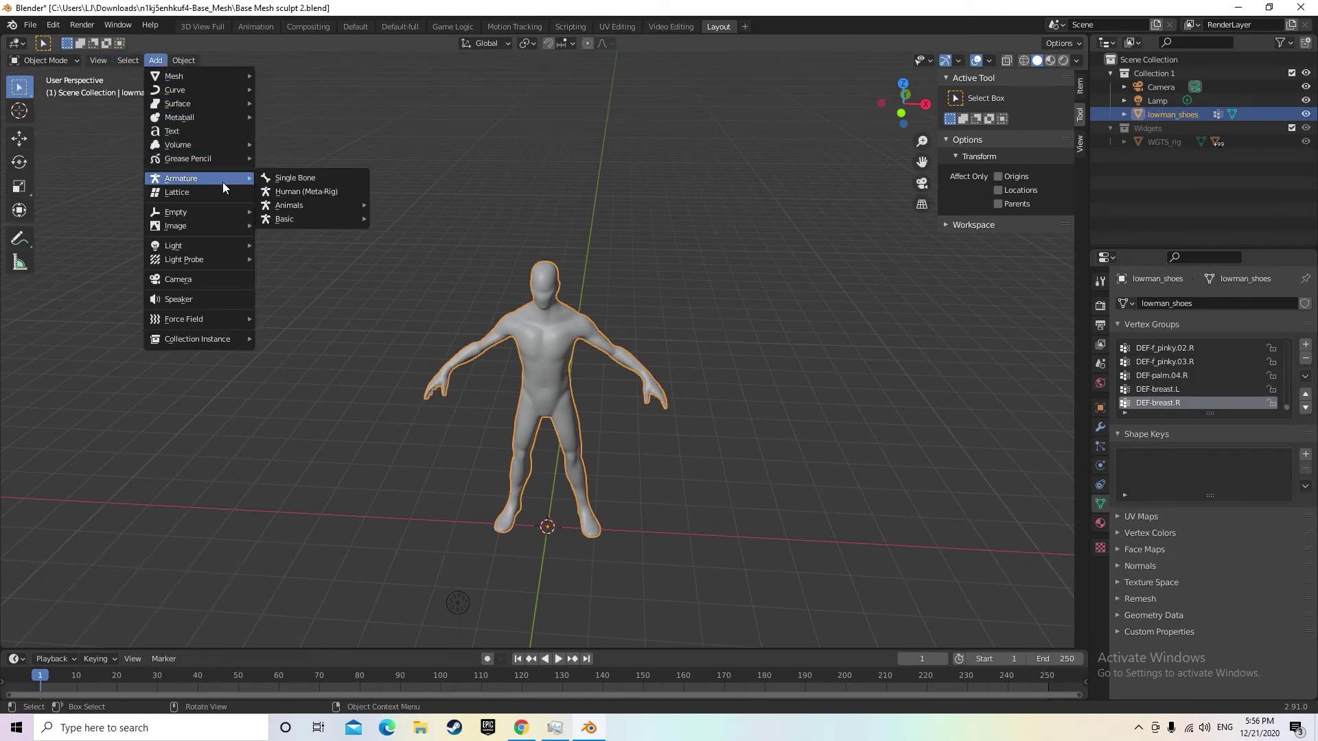
click(306, 192)
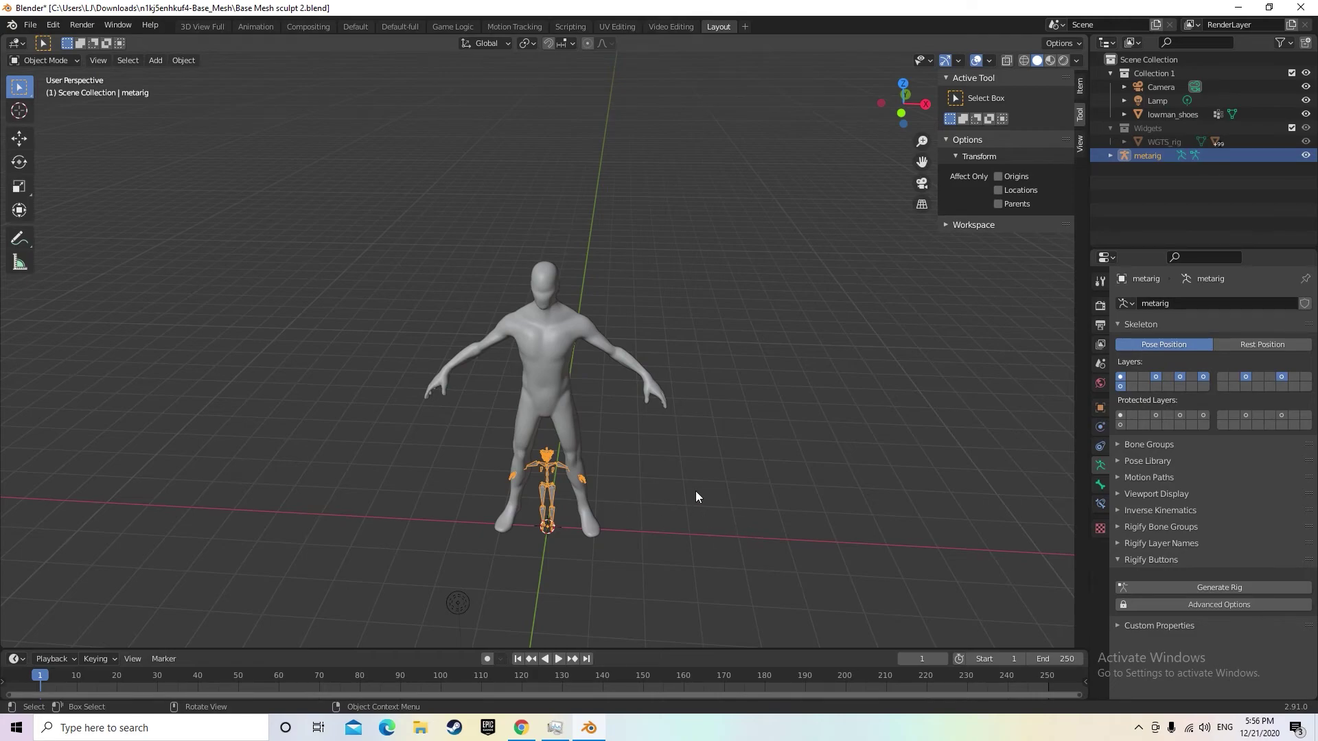
Switch the viewport to wireframe shading and scale the meta-rig up by about 2.806 to fit inside the body mesh
click(1024, 60)
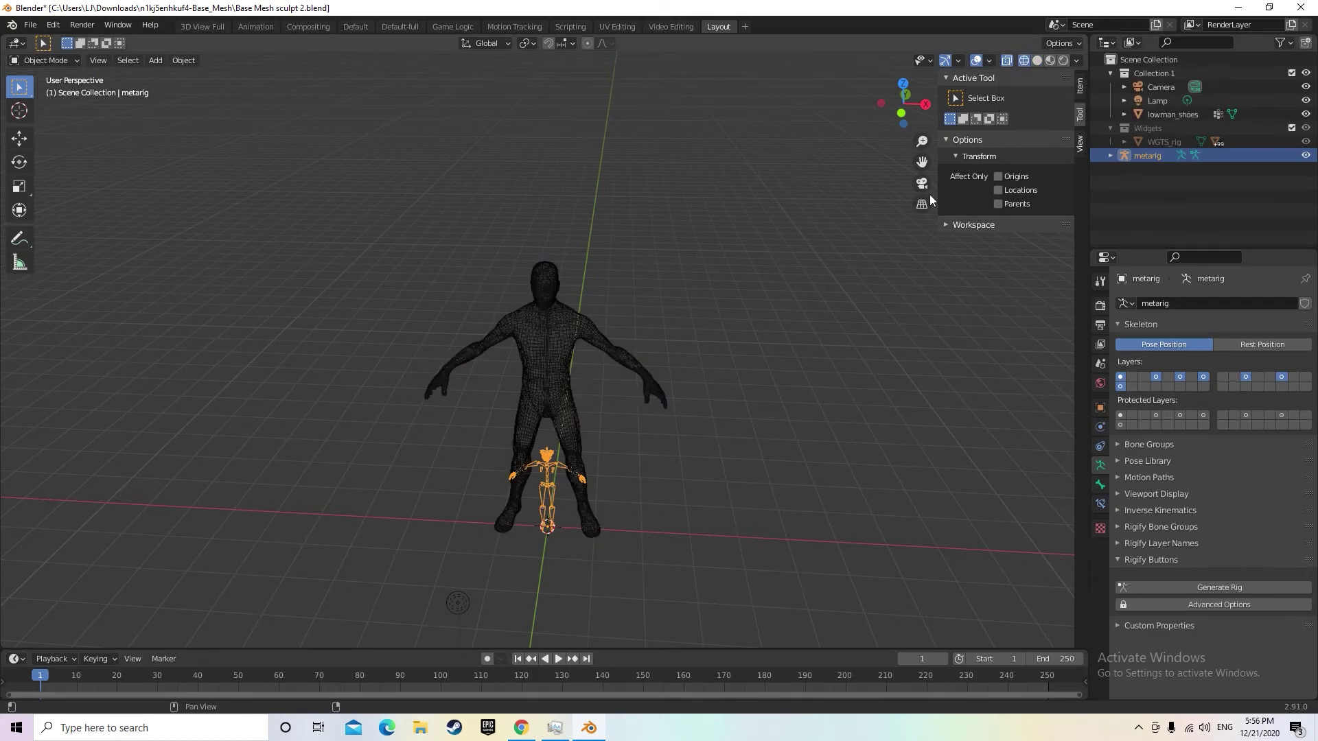
mouse_move(677, 501)
middle_down()
mouse_move(603, 489)
mouse_move(662, 513)
middle_up()
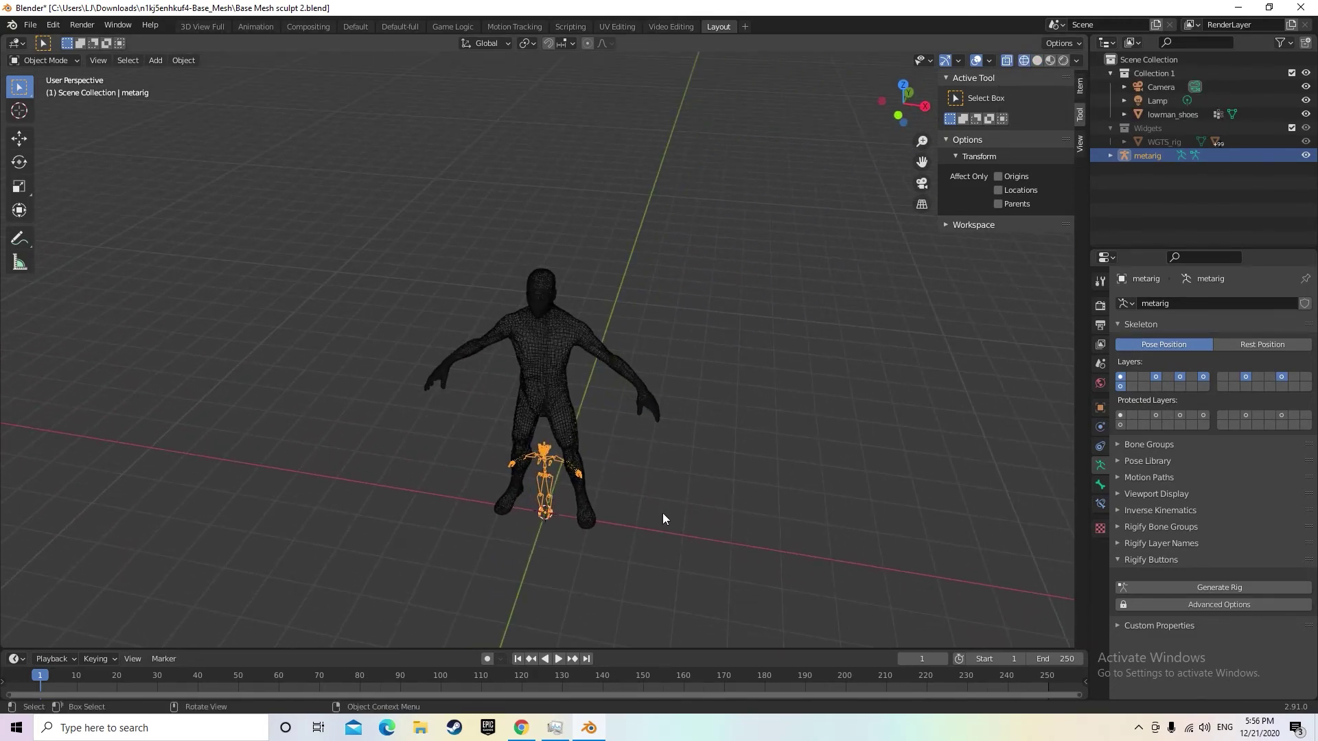
key(s)
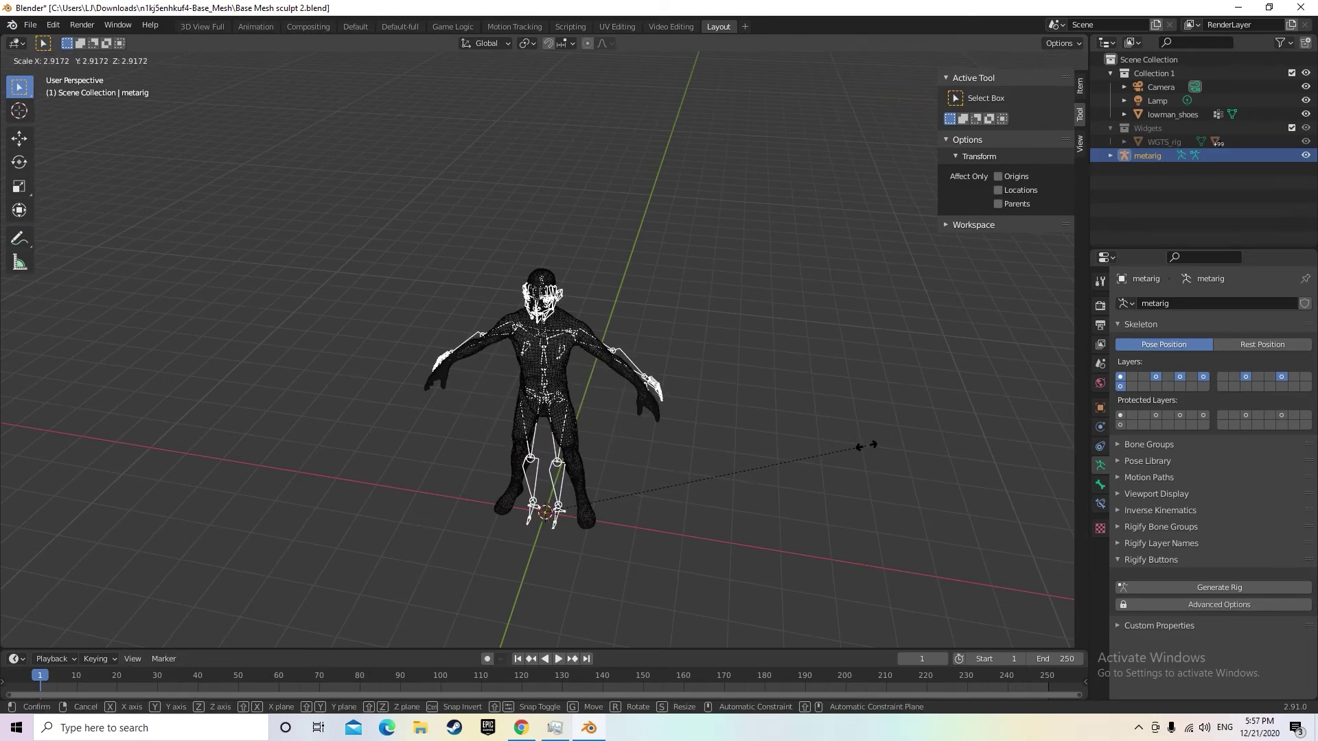
click(862, 459)
middle_drag(862, 460, 872, 384)
Examine the meta-rig's left thigh bone against the body mesh from the side in Edit Mode, and return to Object Mode
click(73, 61)
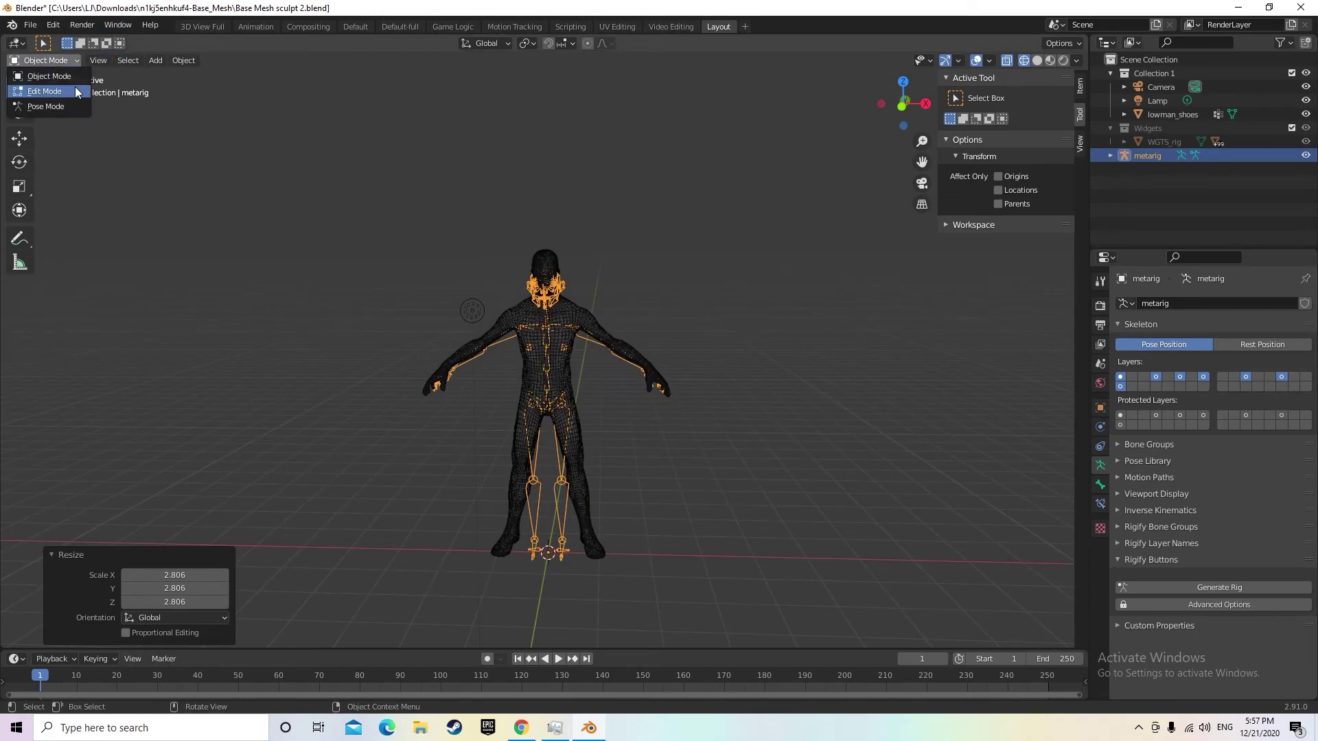
click(74, 91)
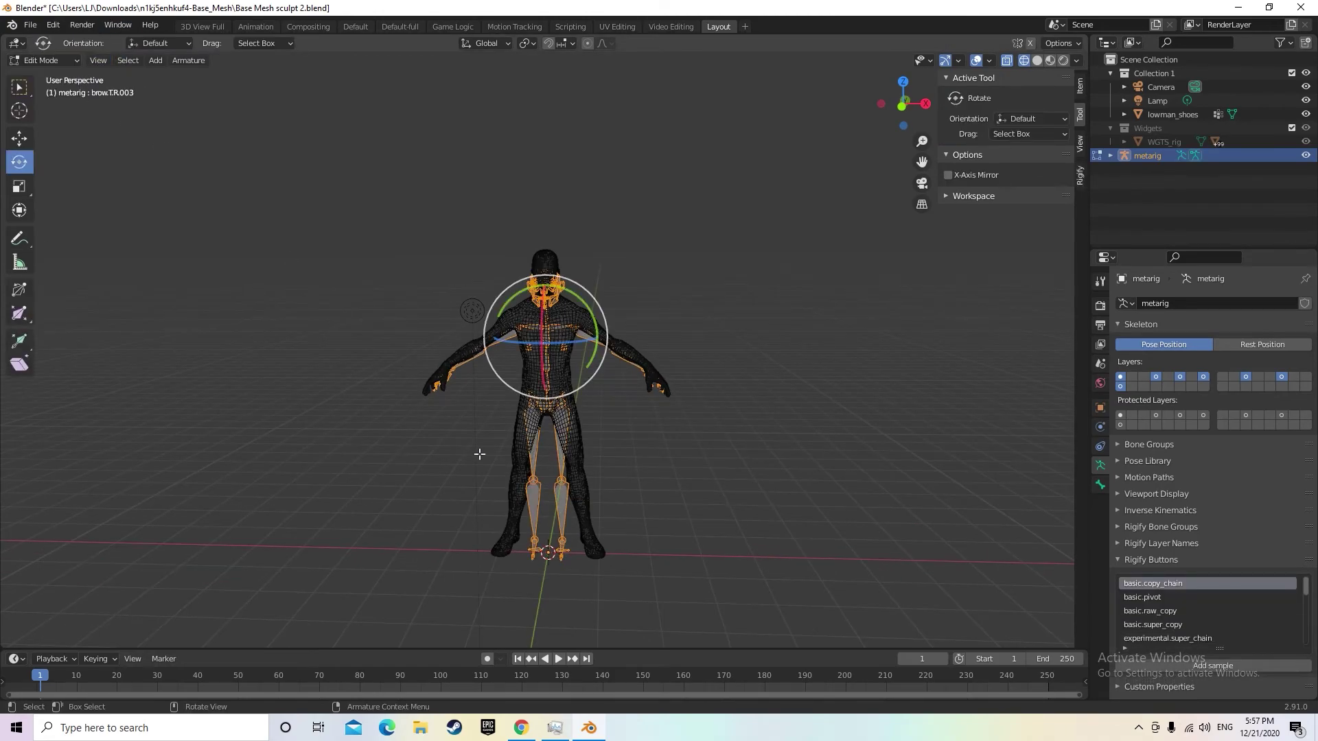
click(567, 486)
middle_drag(776, 494, 2, 592)
click(56, 63)
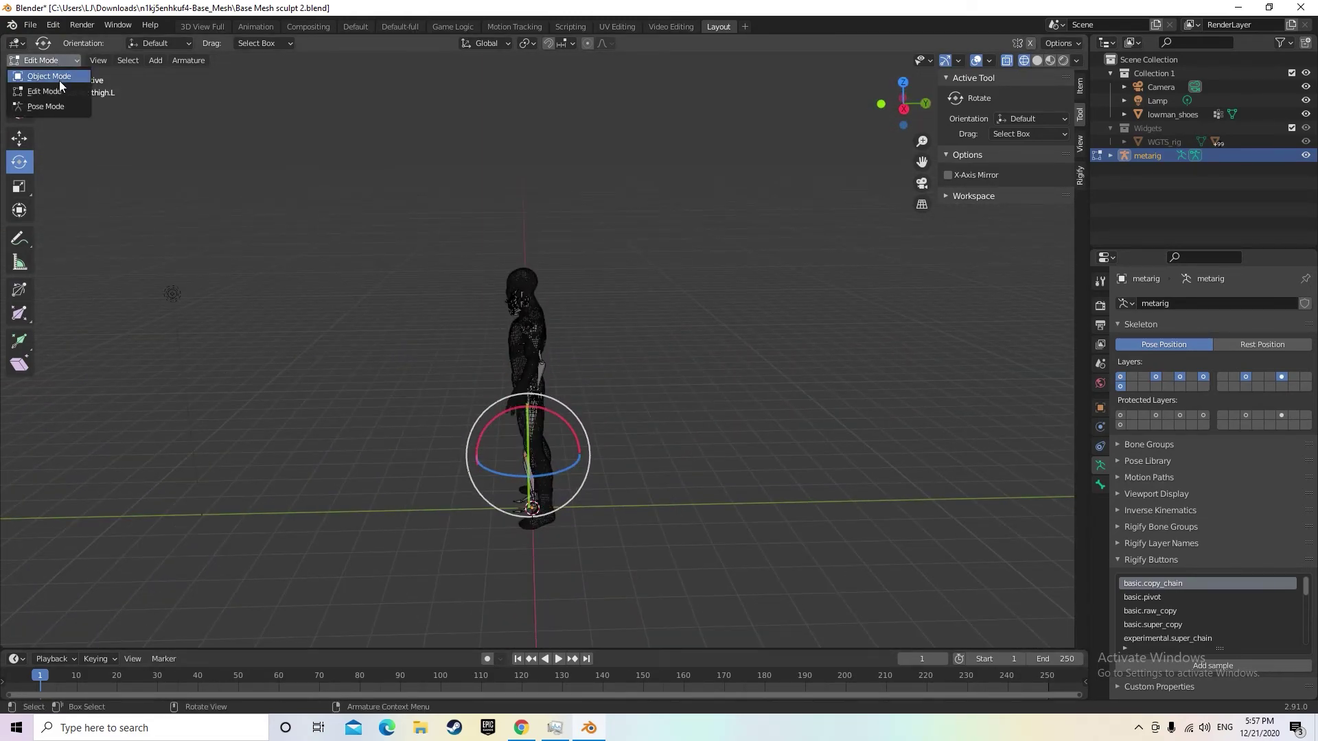
click(59, 81)
Select the human body mesh and try scaling it down to about 0.929
click(515, 360)
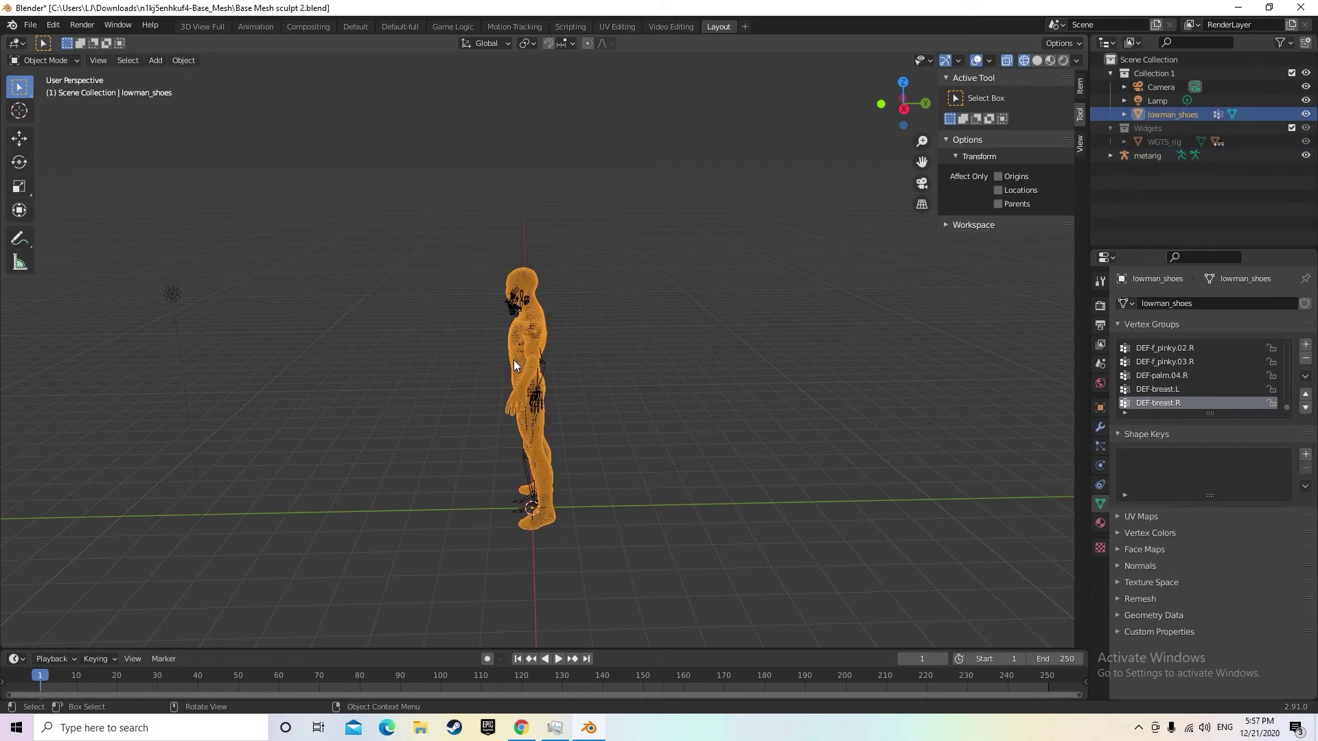
key(s)
click(539, 378)
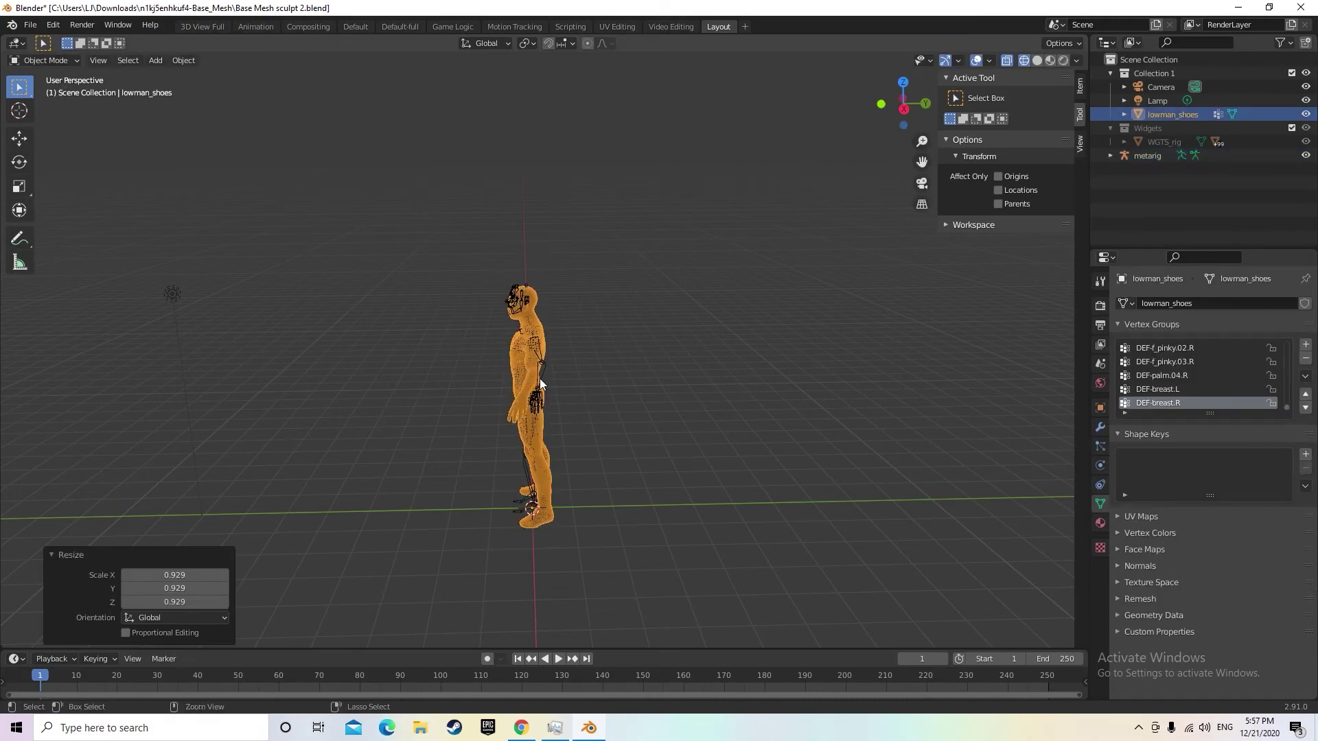
Move the human body mesh about 3.59 m along Y, away from the meta-rig
key(g)
click(673, 374)
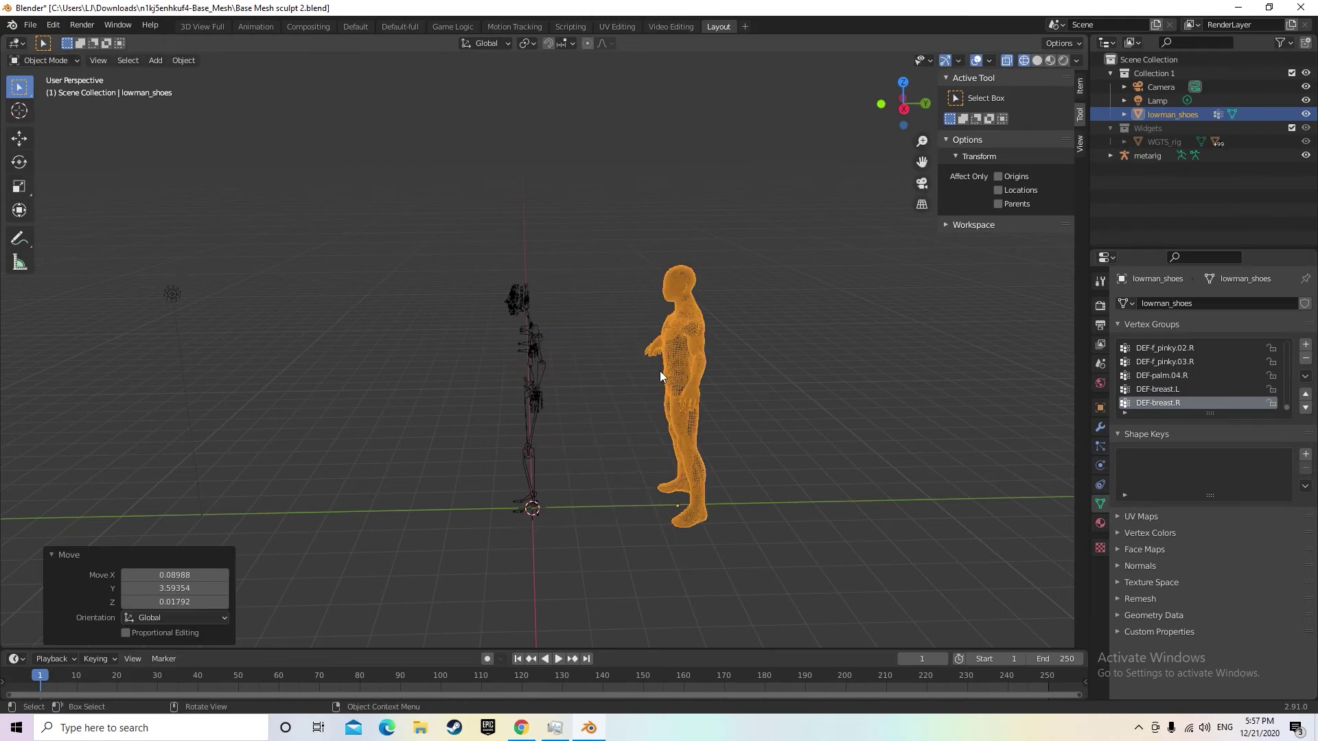
middle_drag(560, 350, 635, 364)
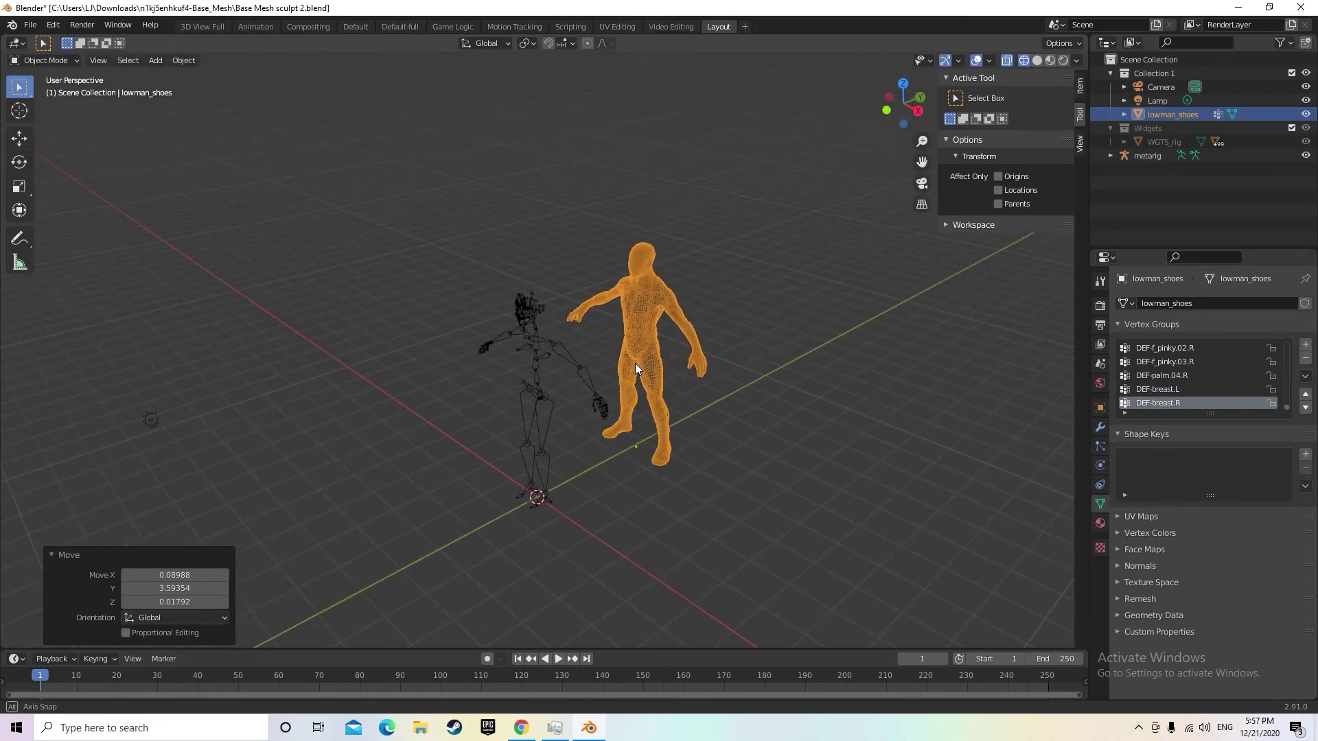
Select the meta-rig and switch it to Edit Mode
click(528, 321)
scroll(711, 269, up, 3)
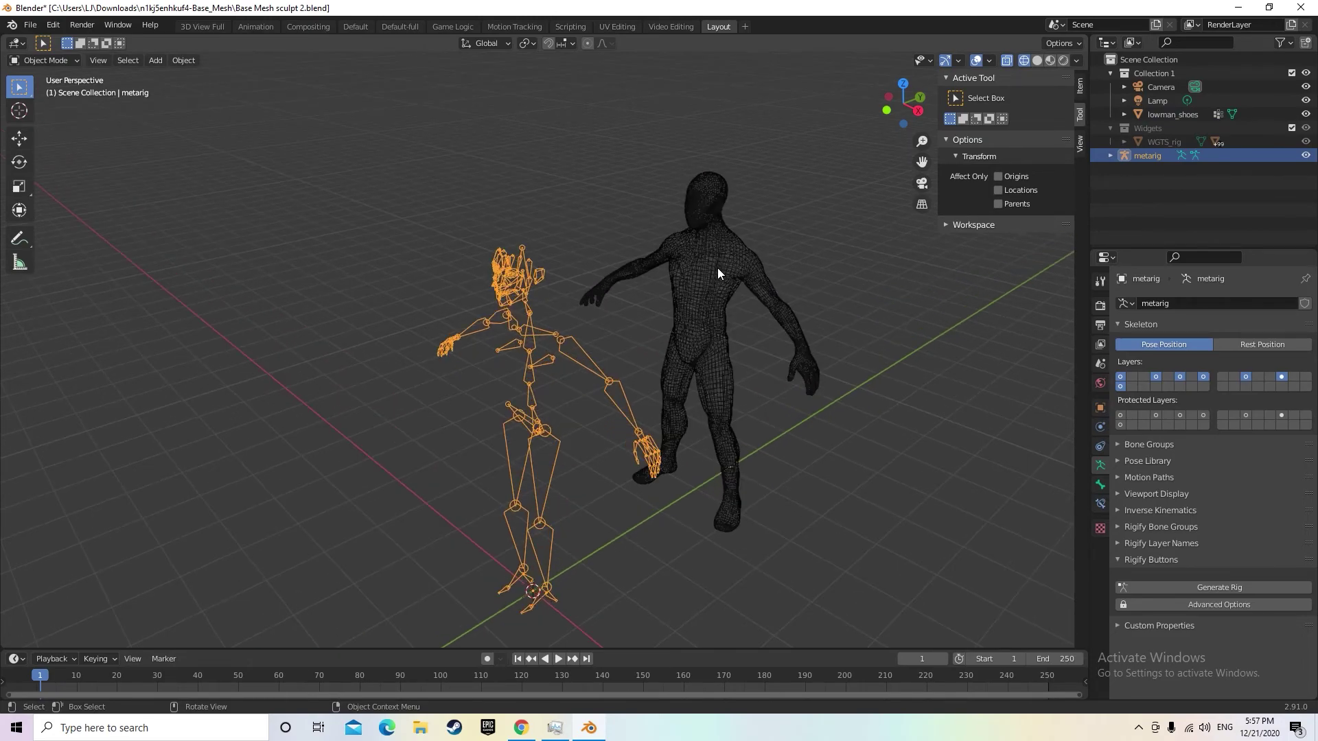
scroll(775, 290, up, 2)
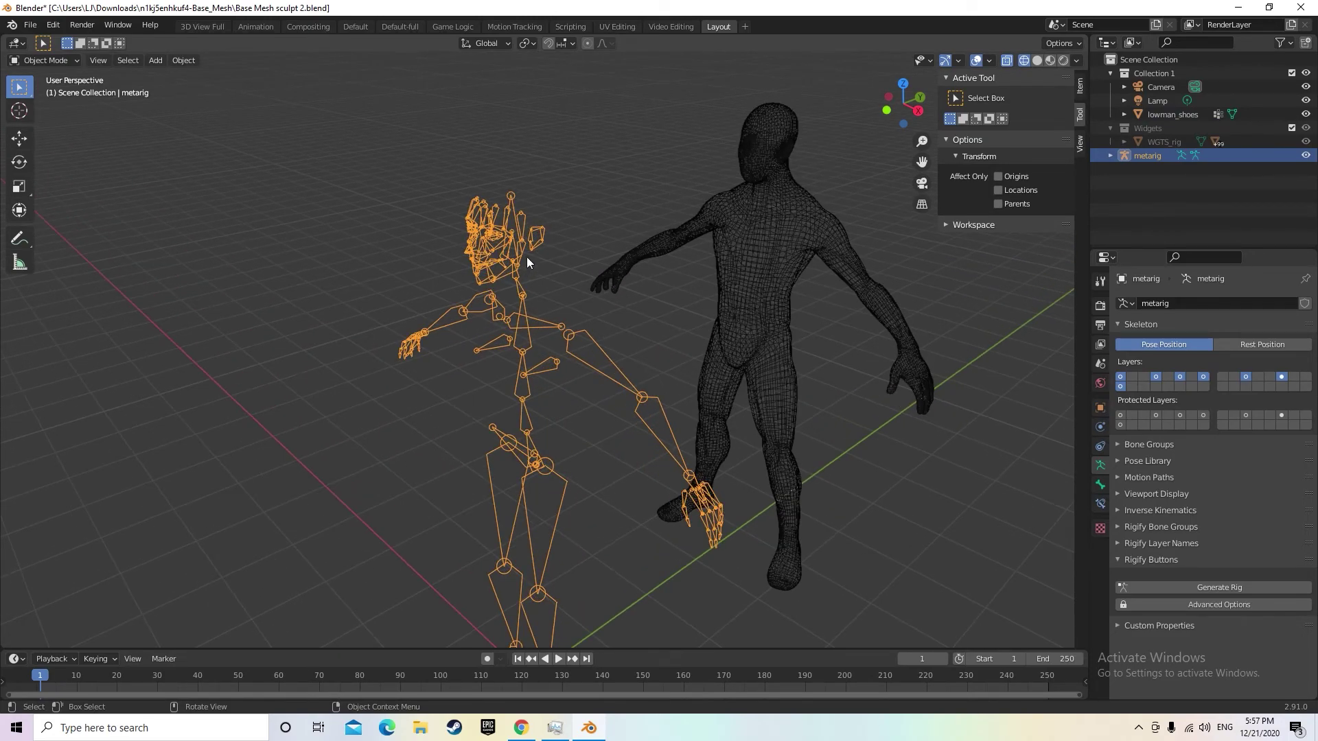
click(60, 60)
click(68, 92)
Select the cluster of facial bones on the meta-rig's head and delete them
middle_drag(570, 385, 636, 400)
scroll(570, 206, up, 2)
scroll(636, 399, up, 1)
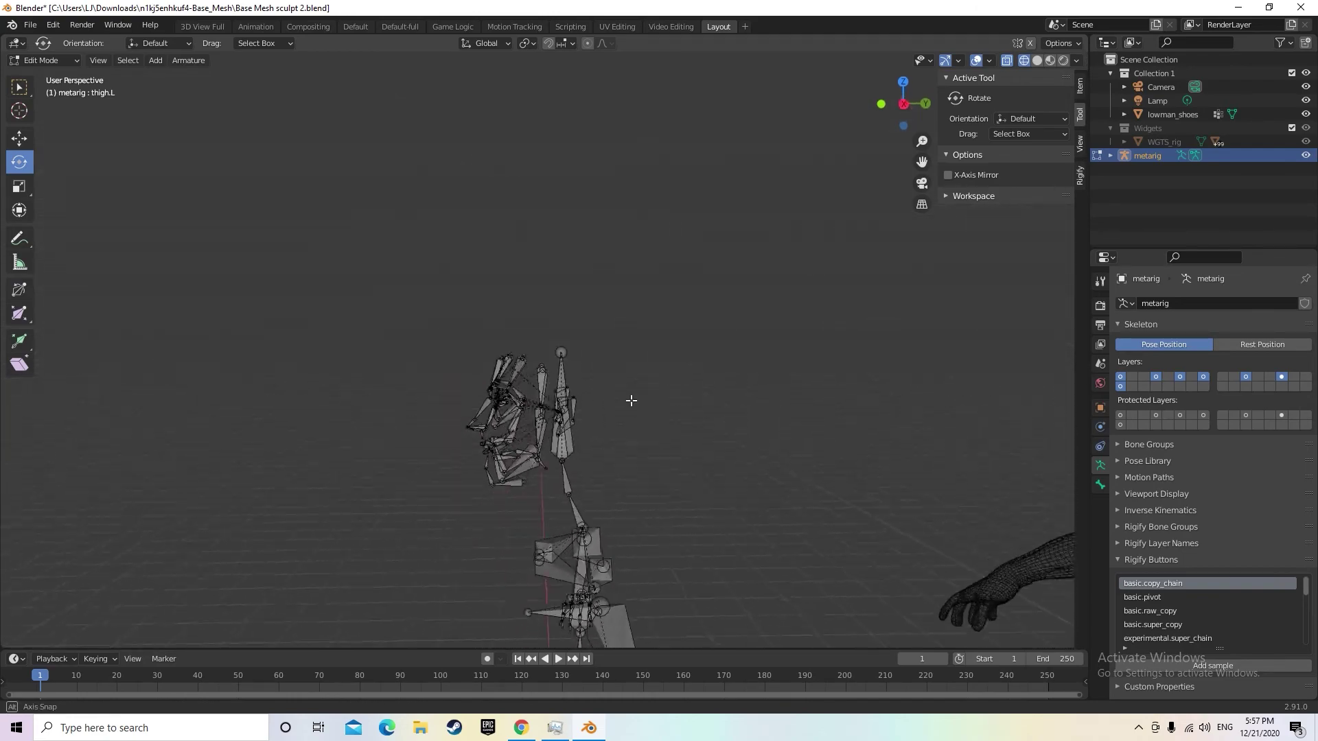
drag(427, 313, 596, 499)
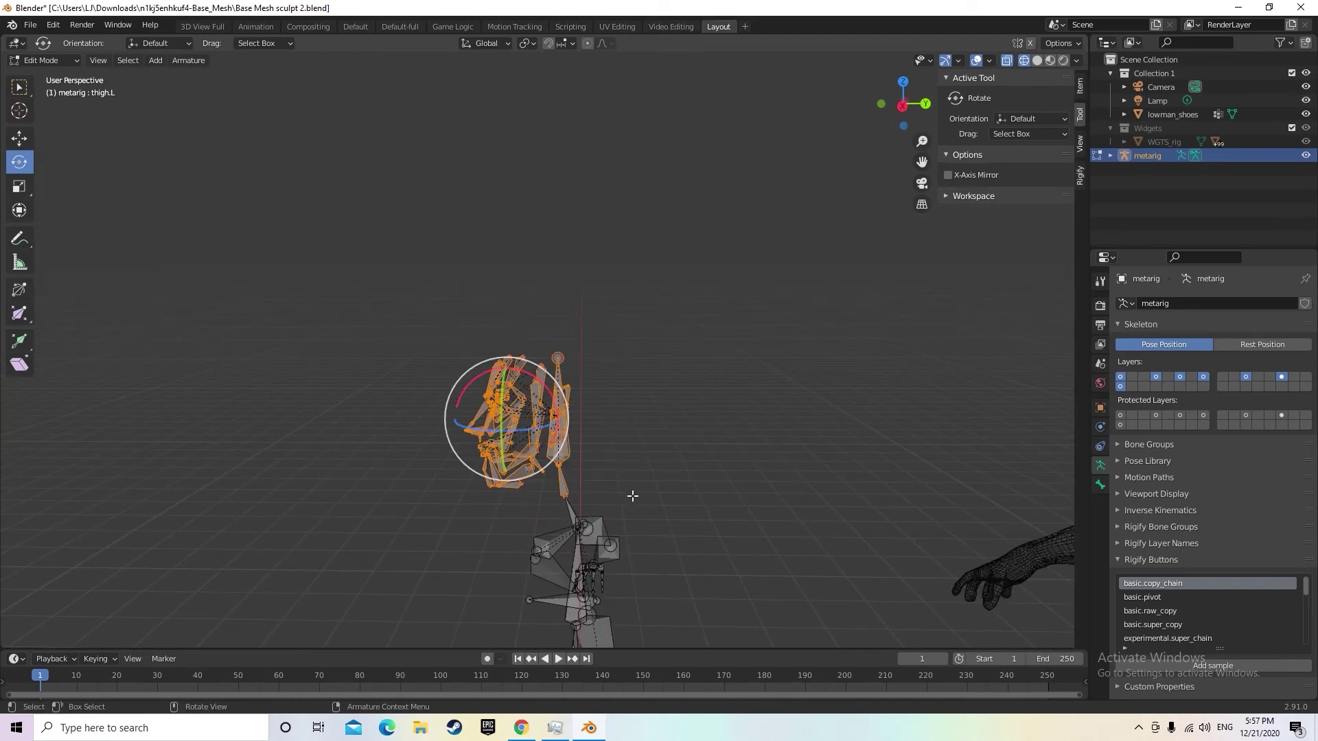
shift+click(570, 483)
mouse_move(573, 461)
middle_down()
mouse_move(554, 471)
mouse_move(622, 481)
mouse_move(671, 405)
mouse_move(659, 439)
mouse_move(611, 422)
mouse_move(509, 473)
mouse_move(576, 486)
middle_up()
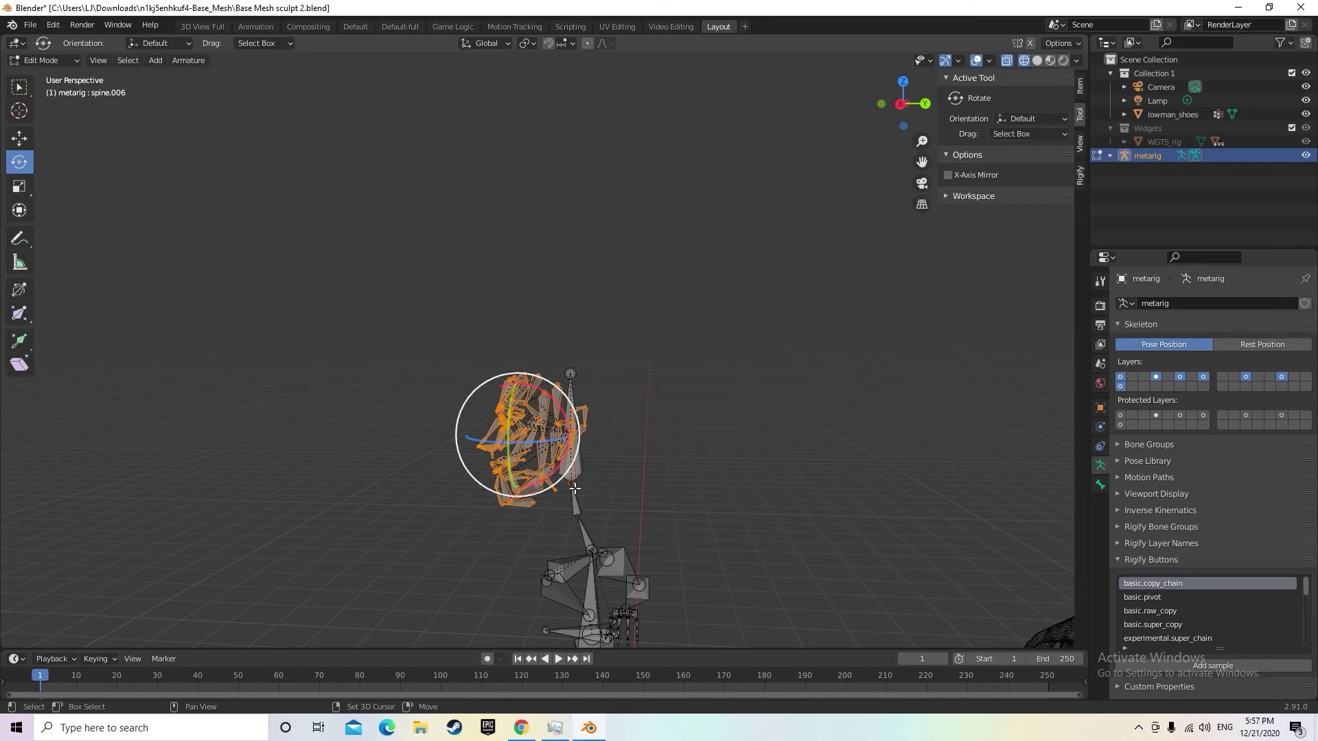
click(574, 482)
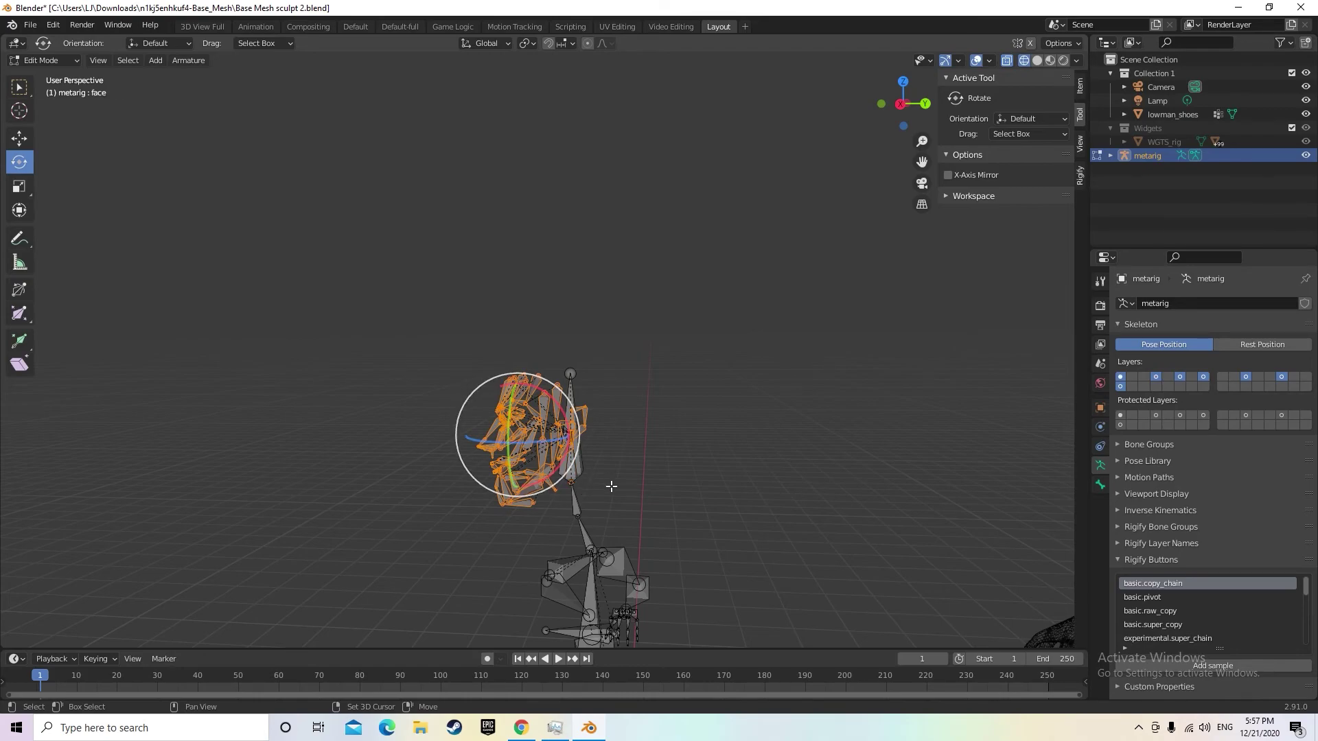
mouse_move(615, 483)
middle_down()
mouse_move(659, 471)
mouse_move(640, 476)
middle_up()
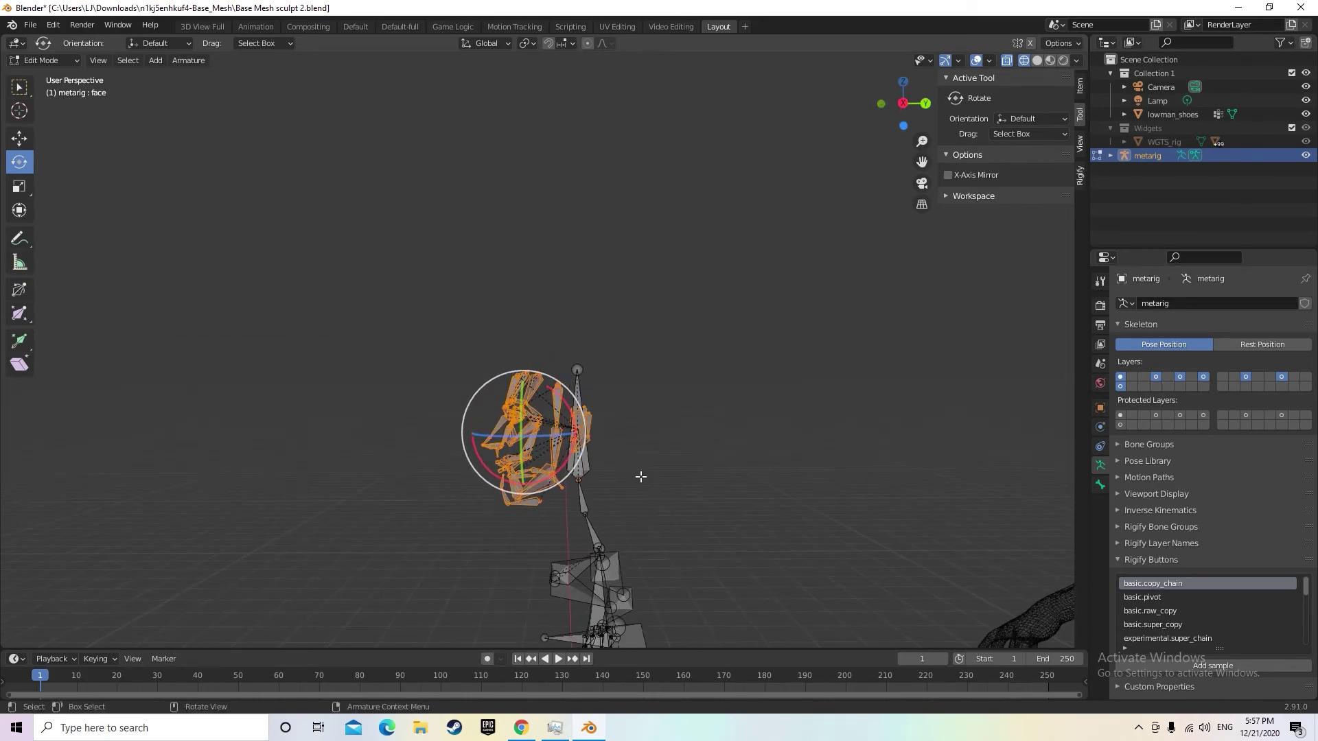
key(x)
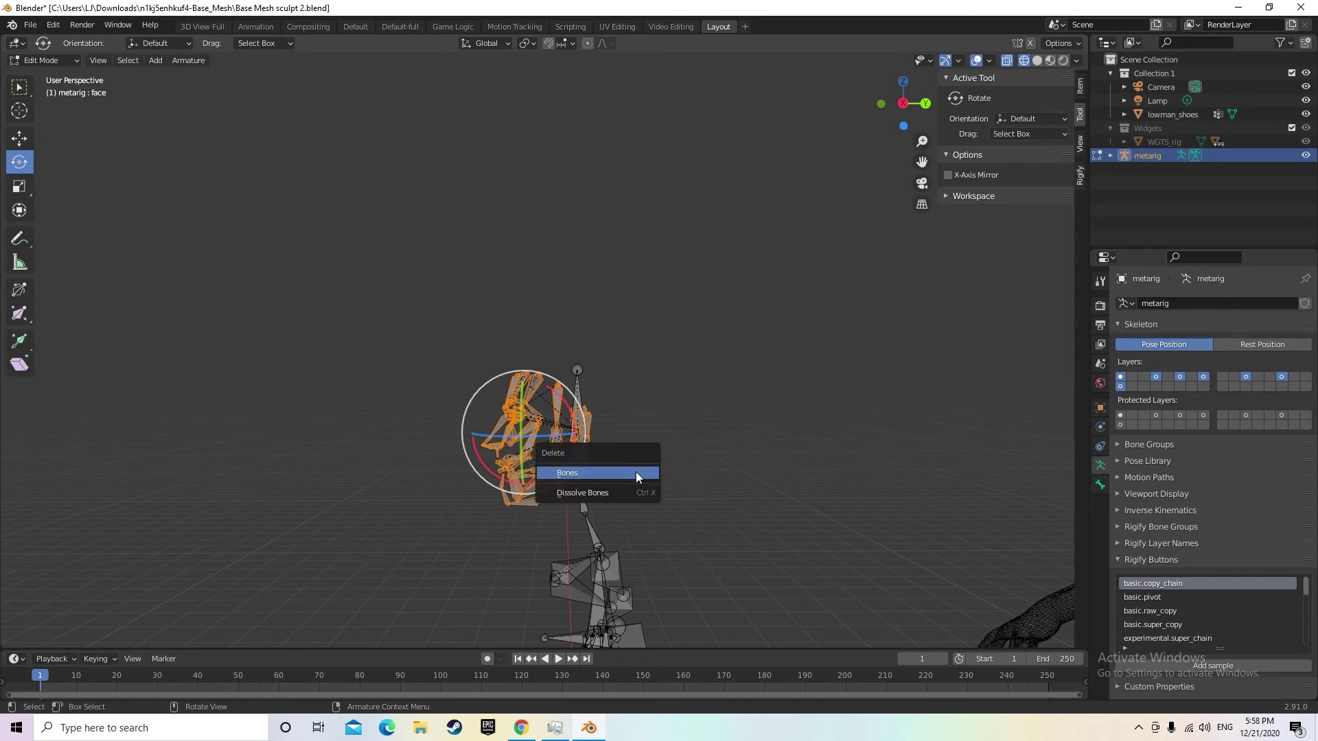
click(636, 473)
middle_drag(645, 481, 691, 486)
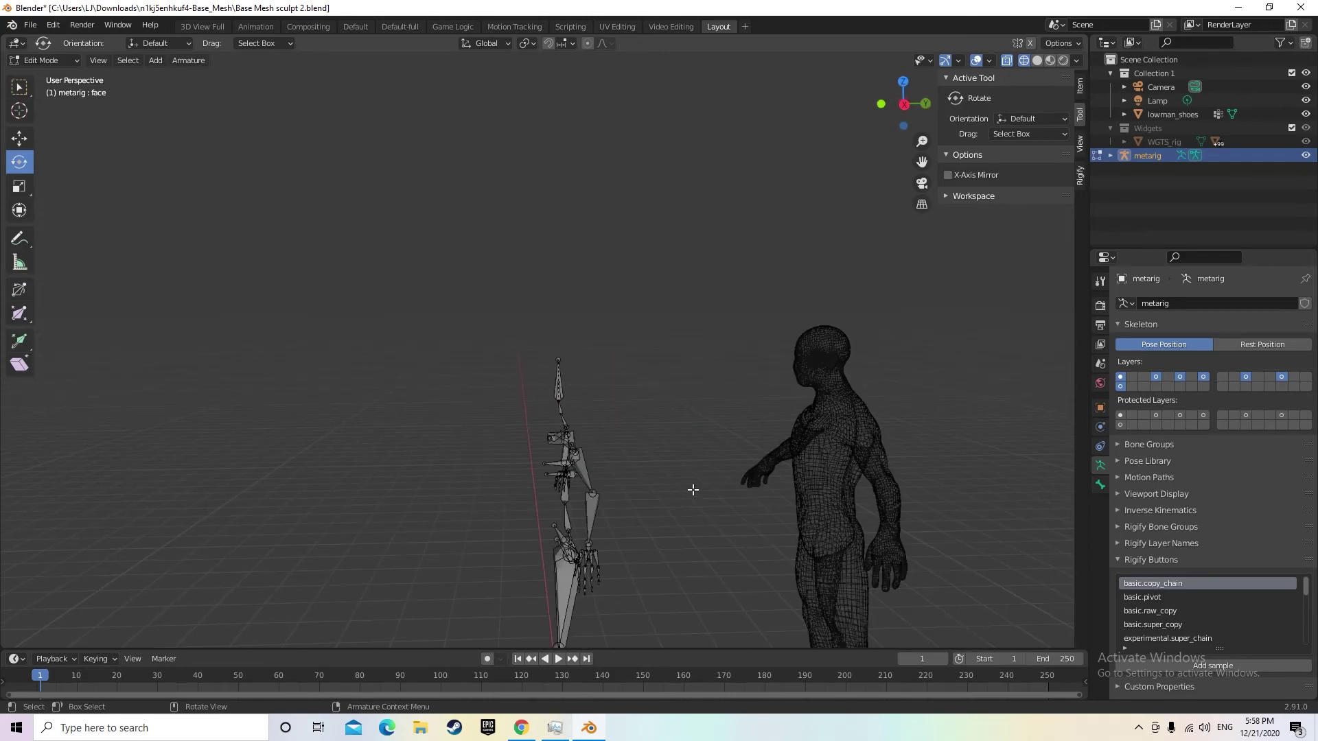
Return to Object Mode and compare the meta-rig's head area with the body mesh from the side
middle_drag(980, 506, 977, 542)
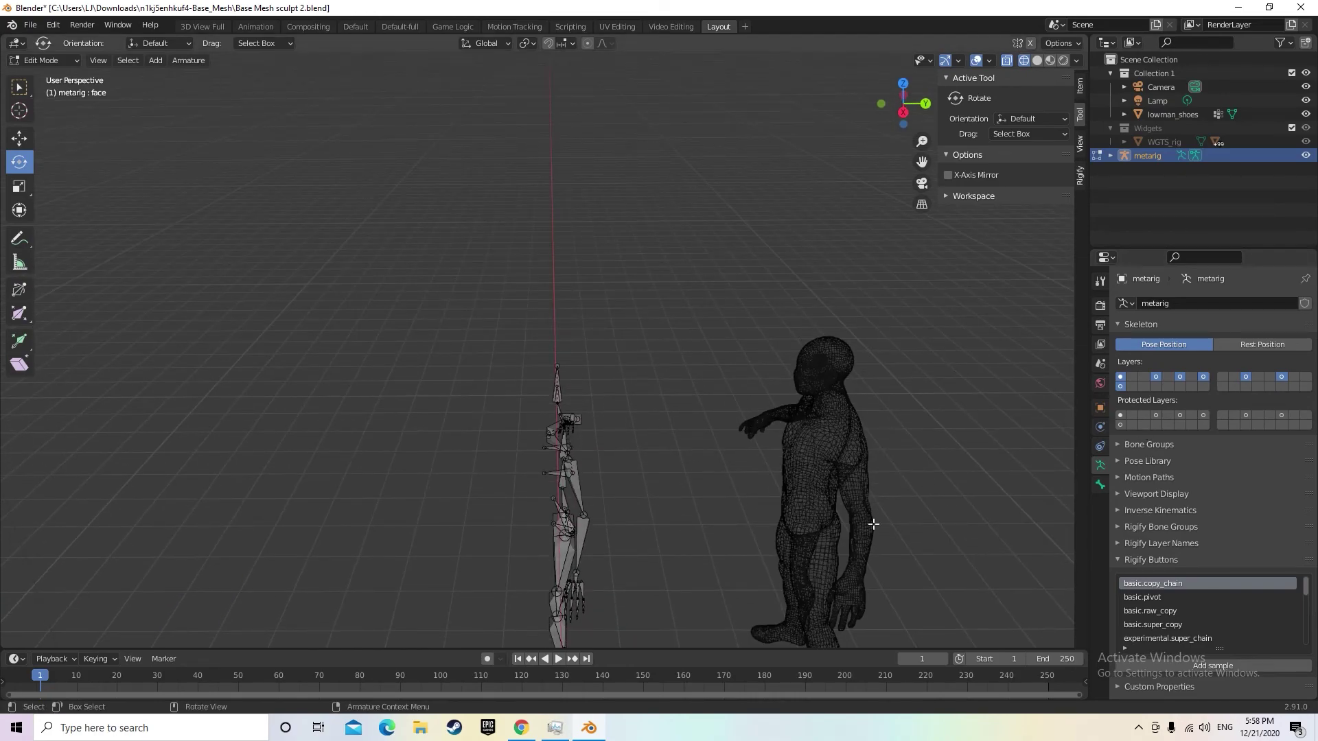
click(56, 59)
click(41, 76)
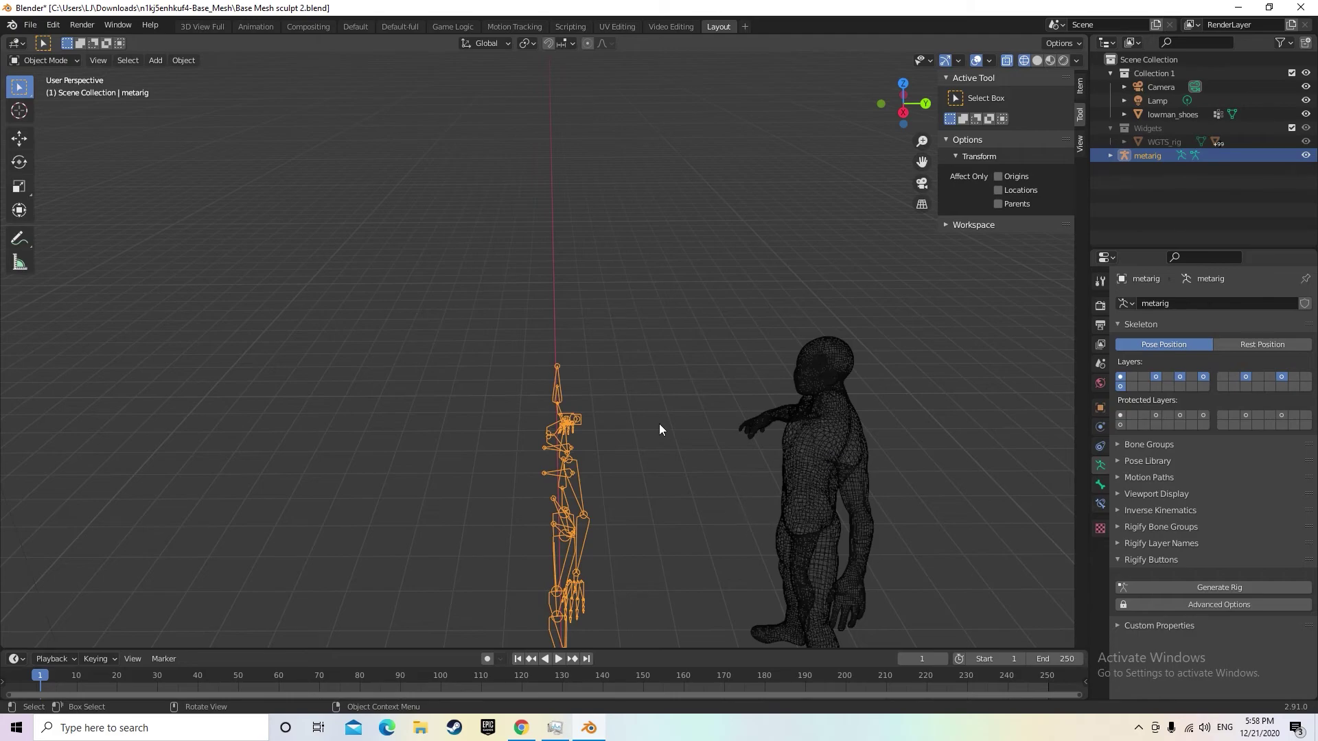
scroll(560, 358, up, 4)
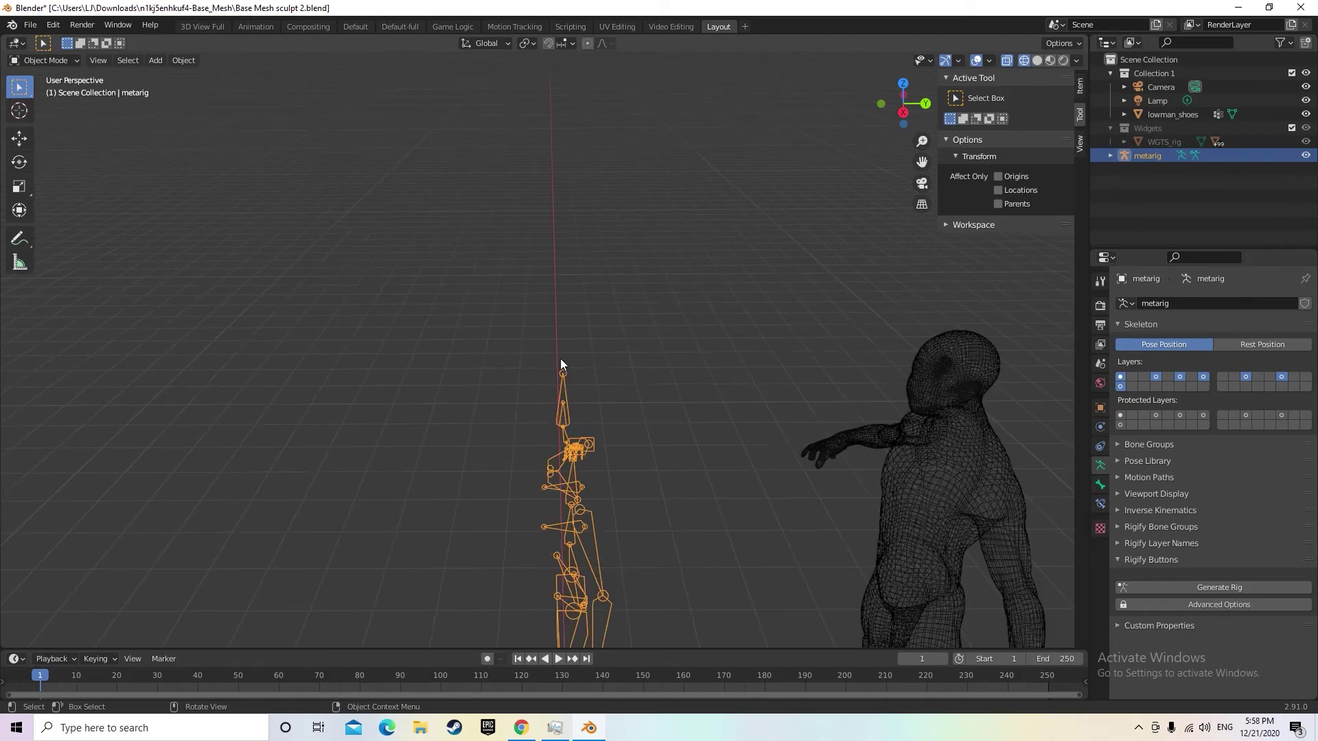
Delete the leftover face bone at the meta-rig's head in Edit Mode and return to Object Mode
key(alt+a)
click(53, 61)
click(58, 90)
click(580, 426)
drag(596, 382, 509, 385)
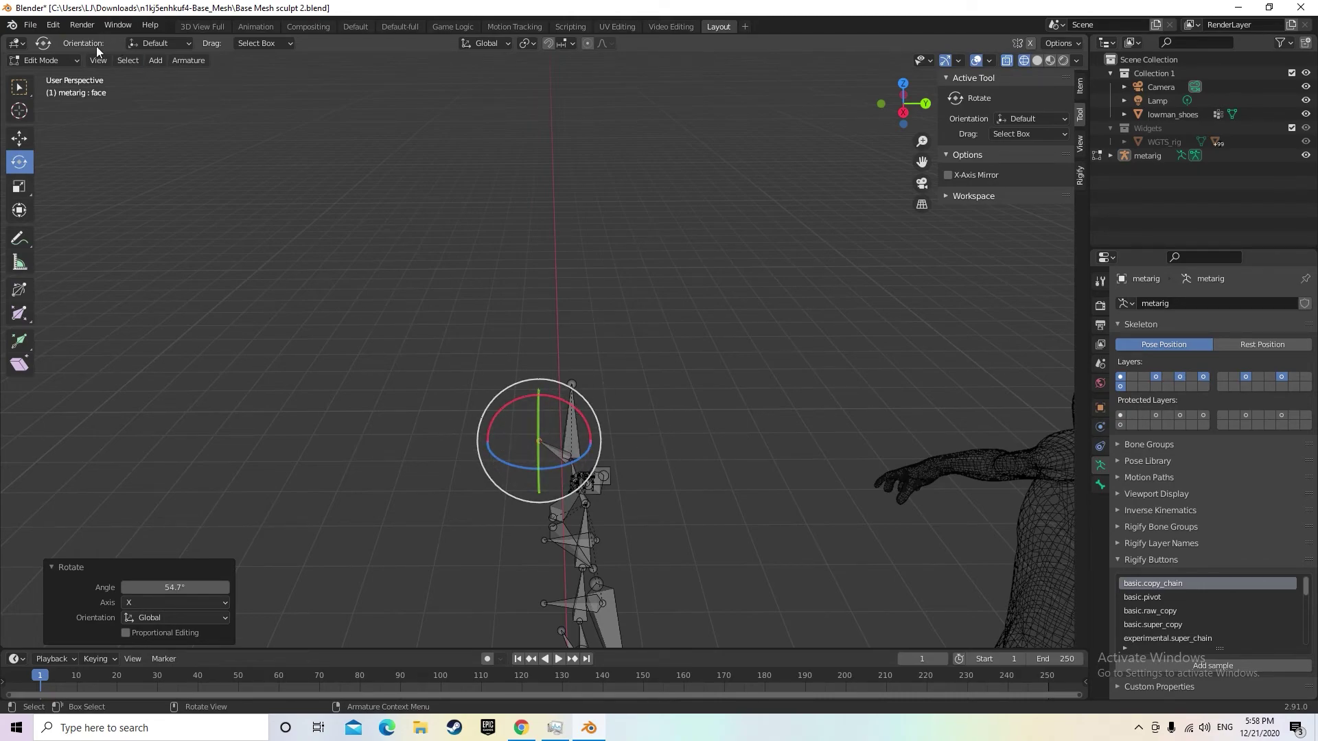
click(492, 470)
click(558, 455)
key(x)
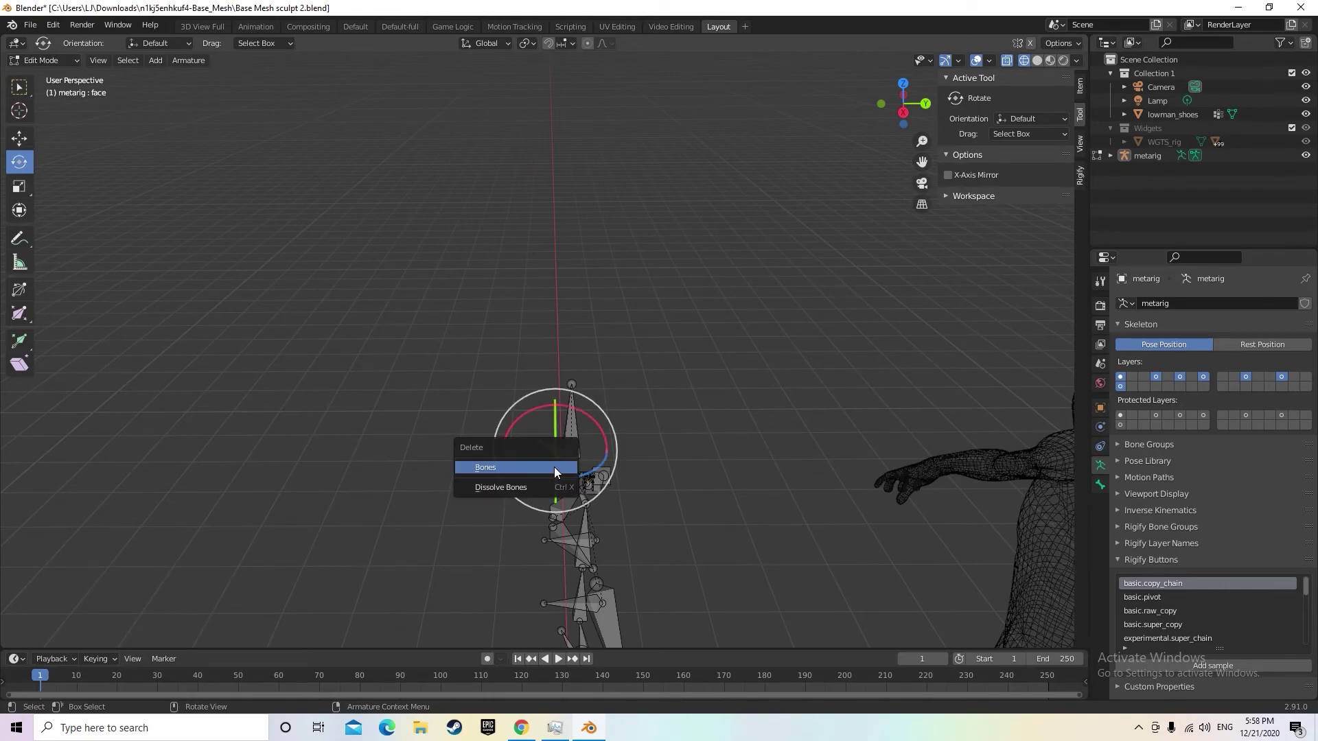
click(554, 467)
click(43, 60)
click(66, 77)
Select the human body mesh and move it about 3.51 m along negative Y, back over the meta-rig
click(891, 499)
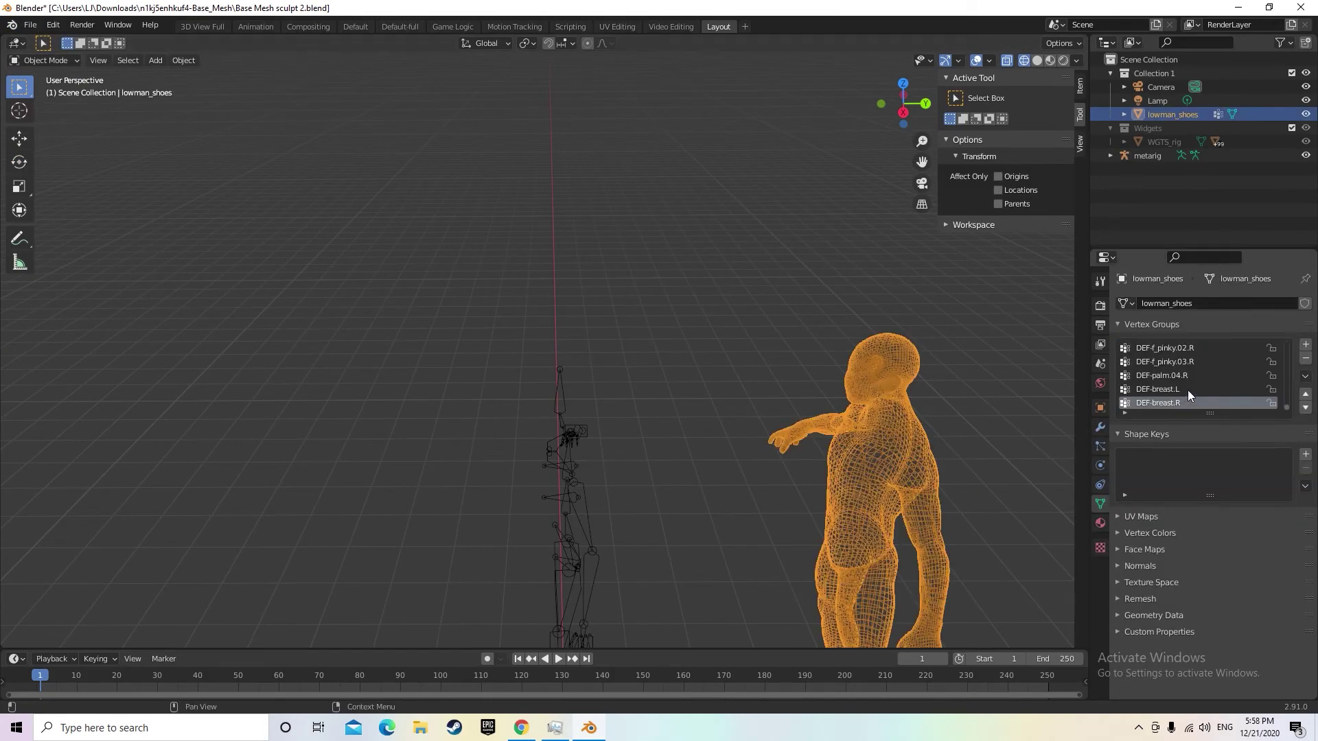
click(1099, 429)
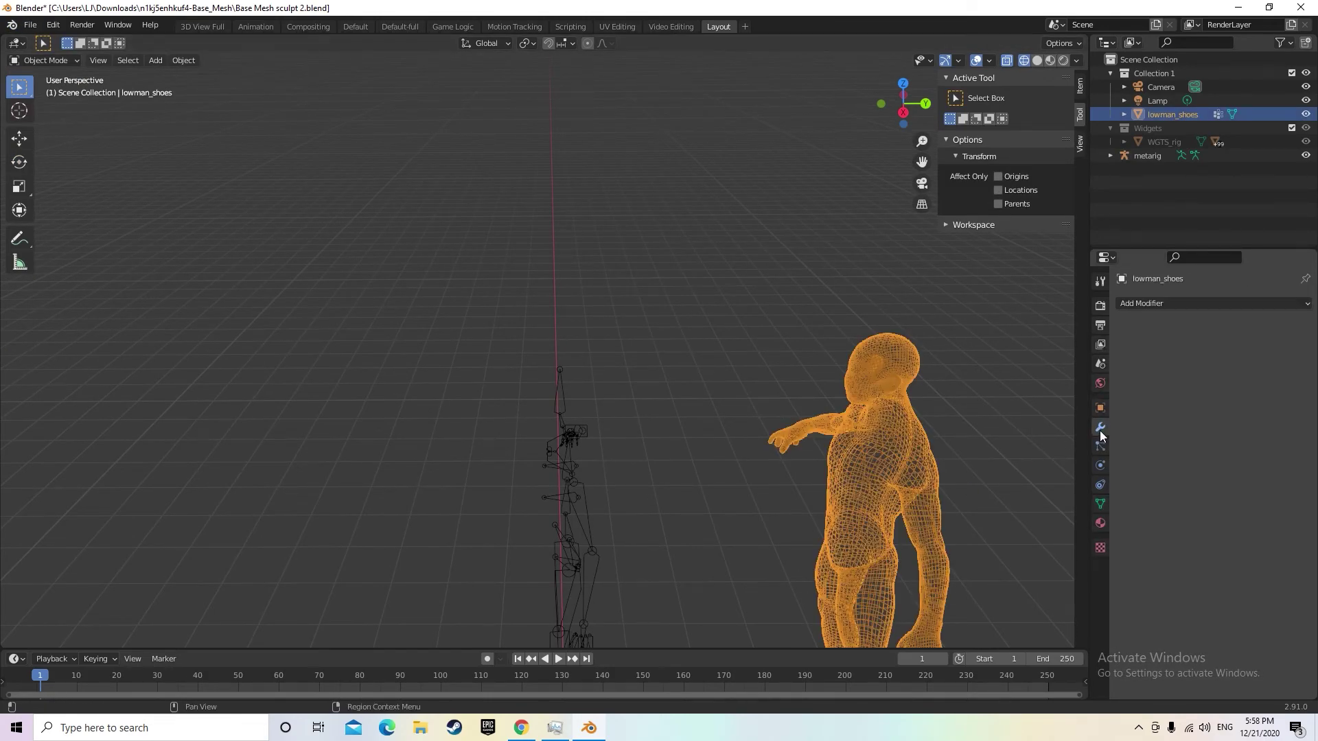
click(1095, 501)
click(1099, 522)
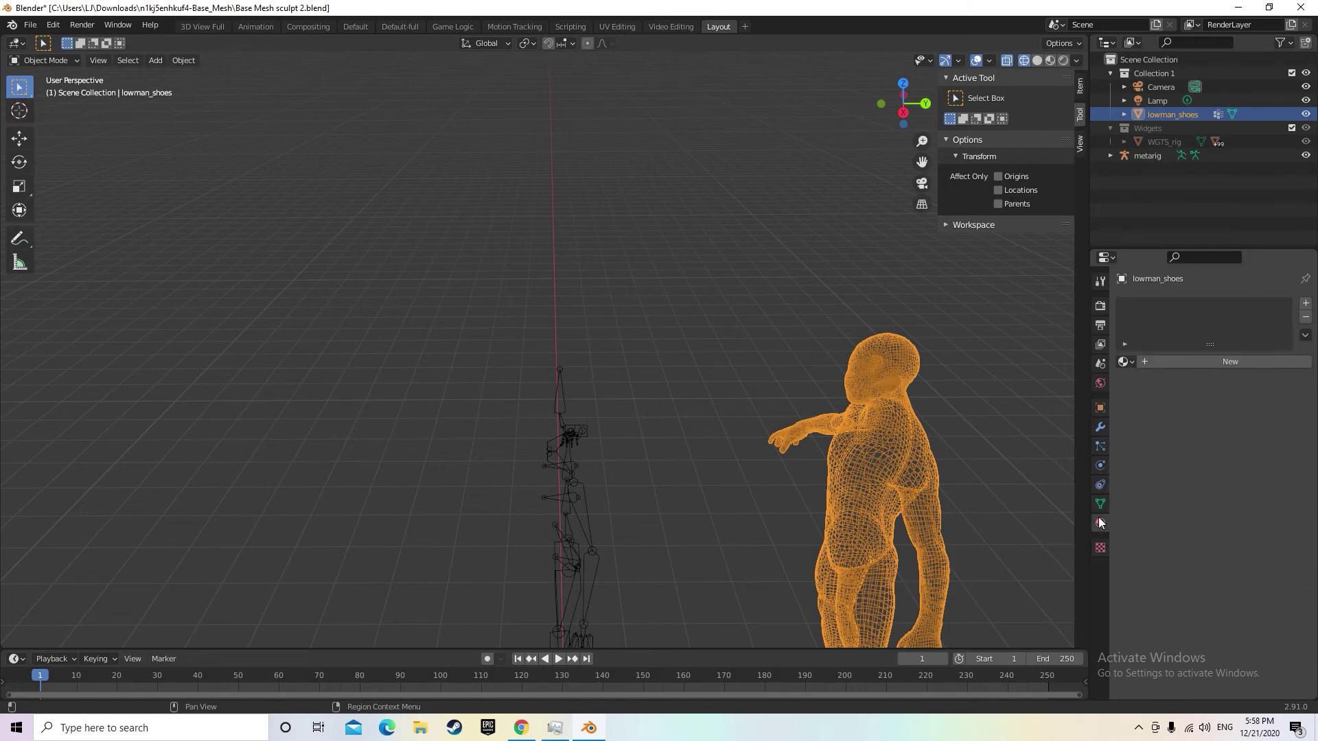
click(1100, 383)
click(1100, 364)
click(1101, 345)
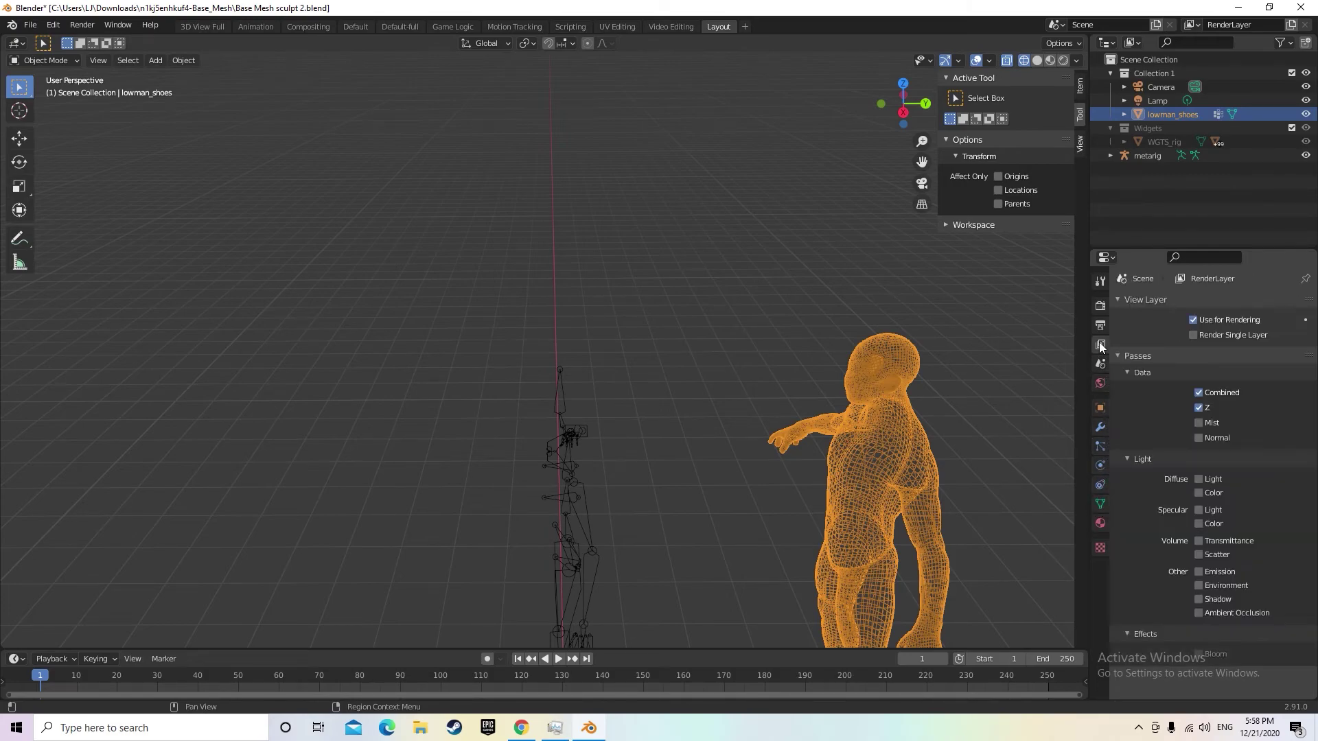
click(1099, 304)
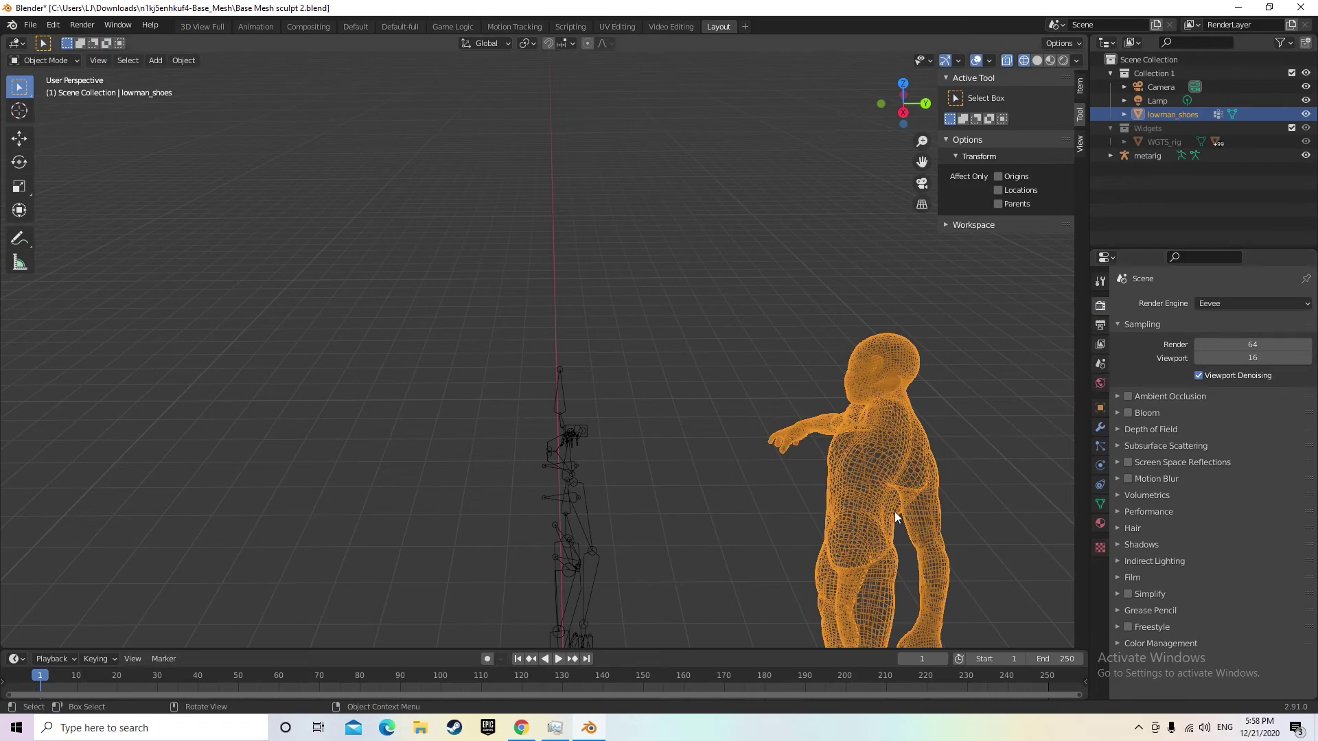
key(g)
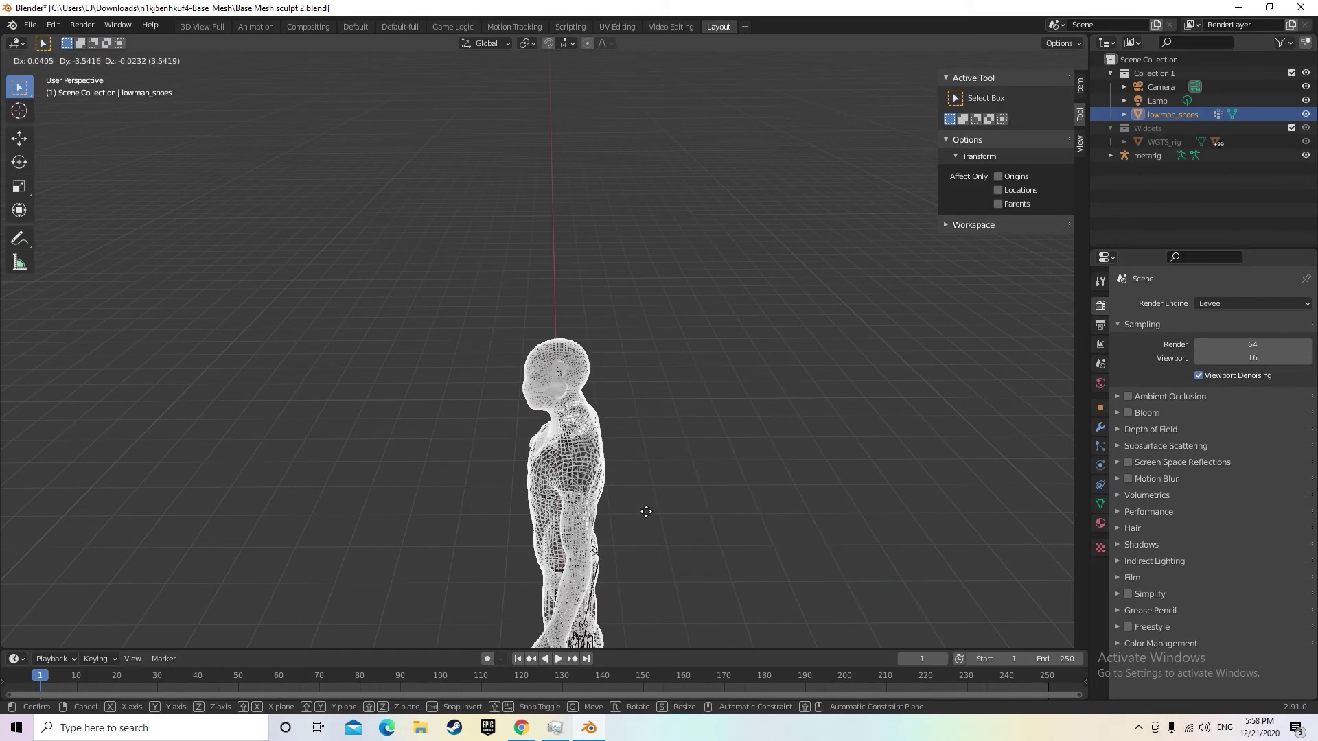
click(646, 516)
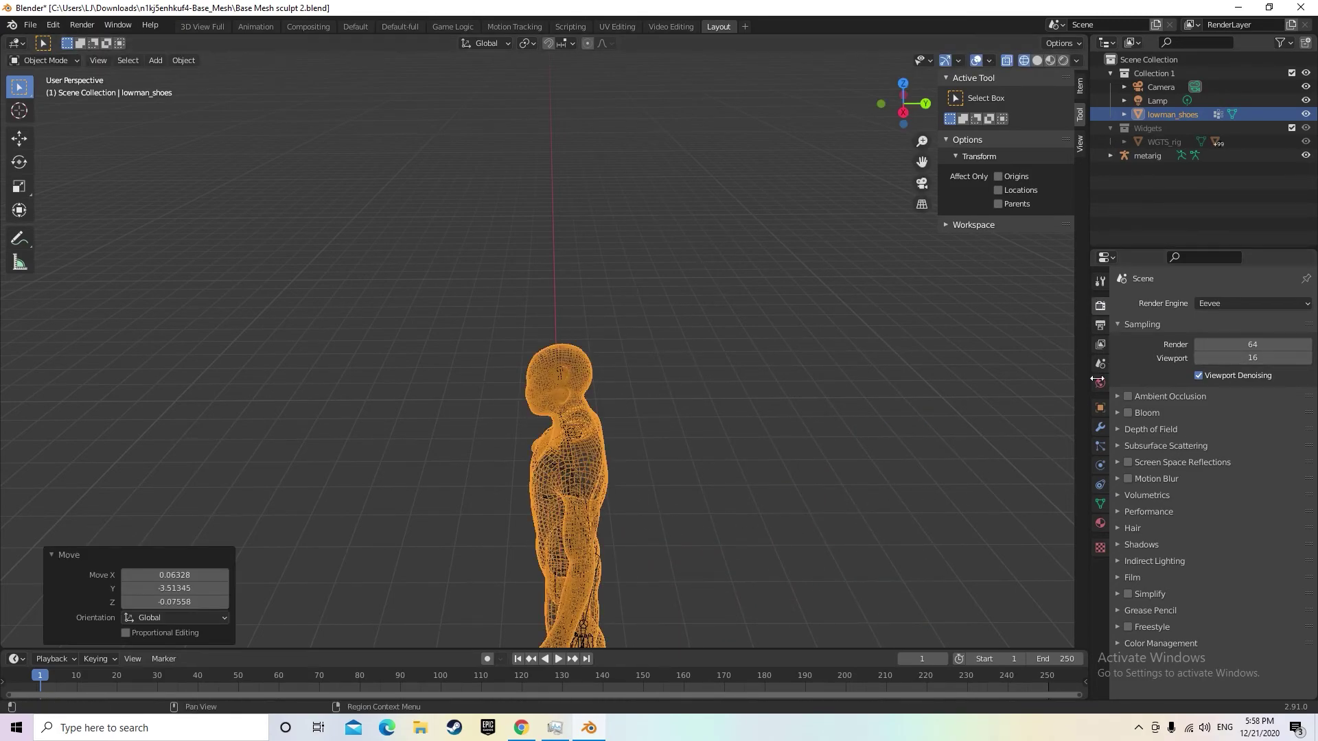
Bring up the body mesh's object properties with its transform values
click(1100, 283)
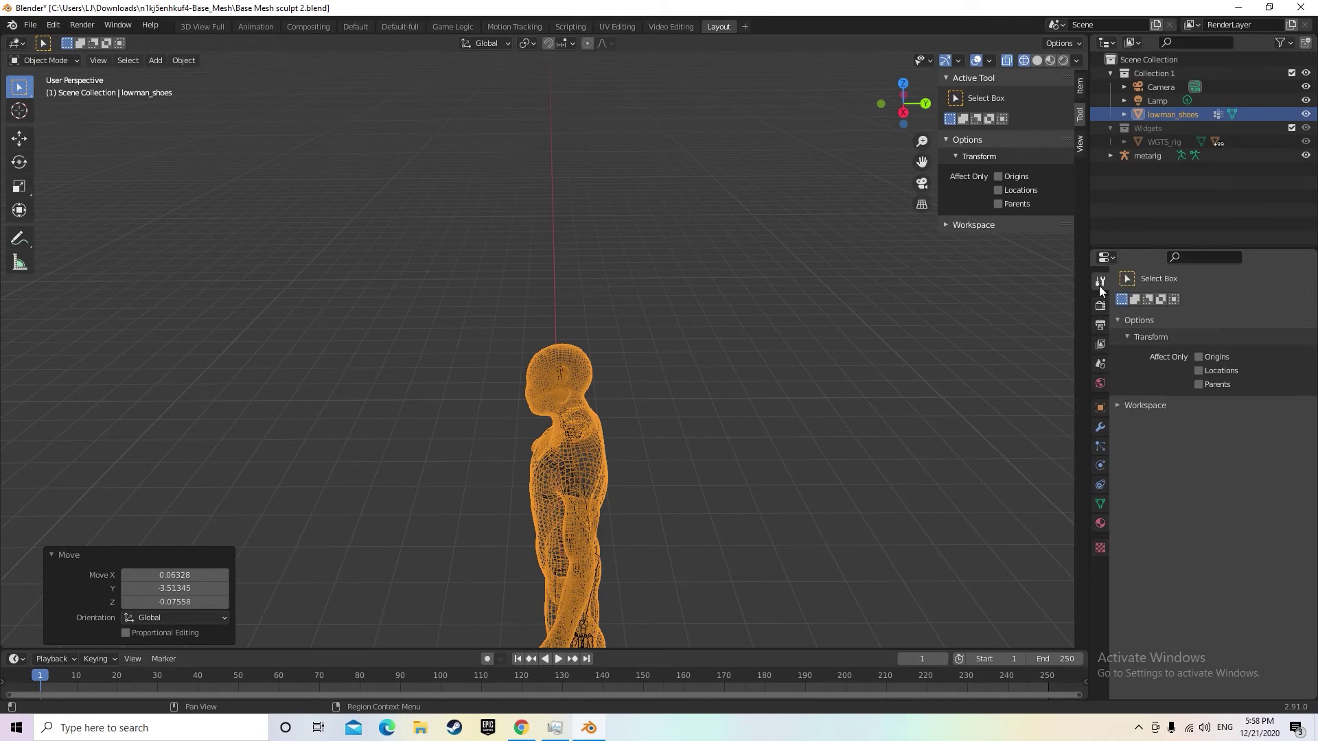
click(1099, 328)
click(1099, 341)
click(1097, 330)
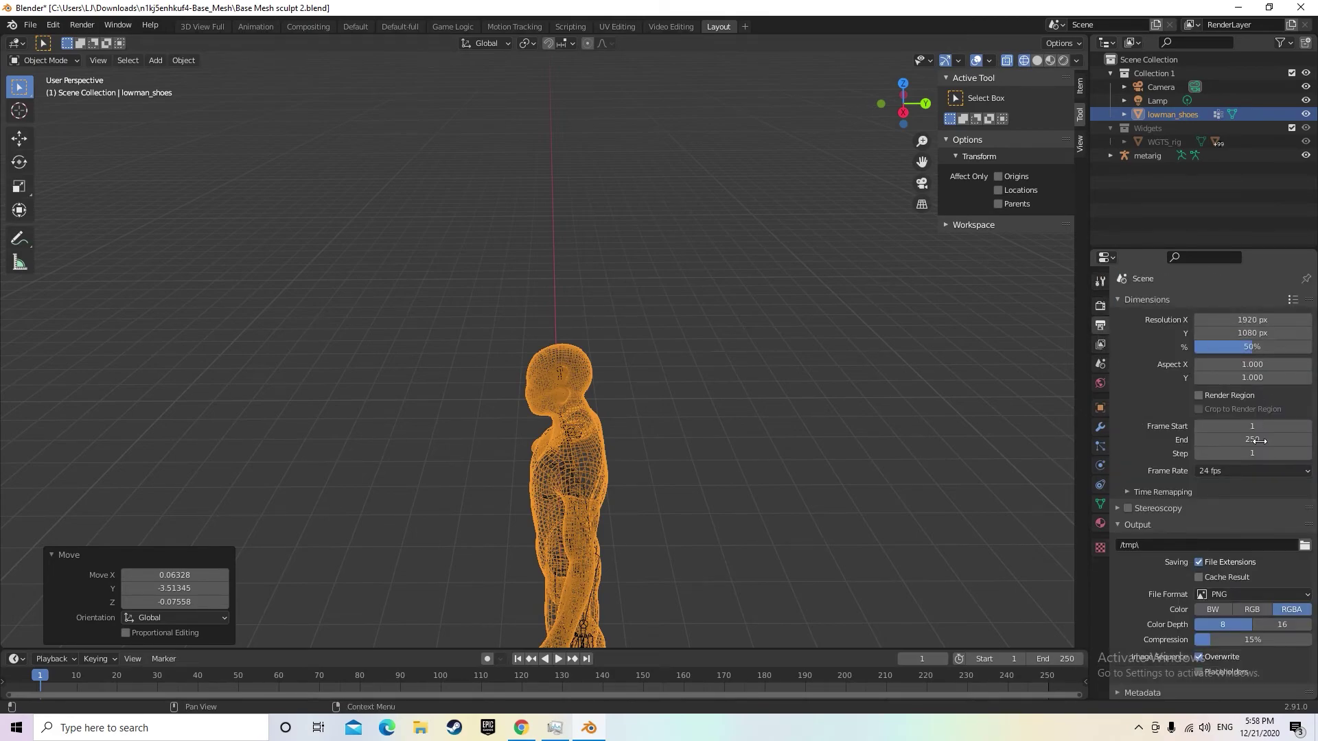
click(1100, 344)
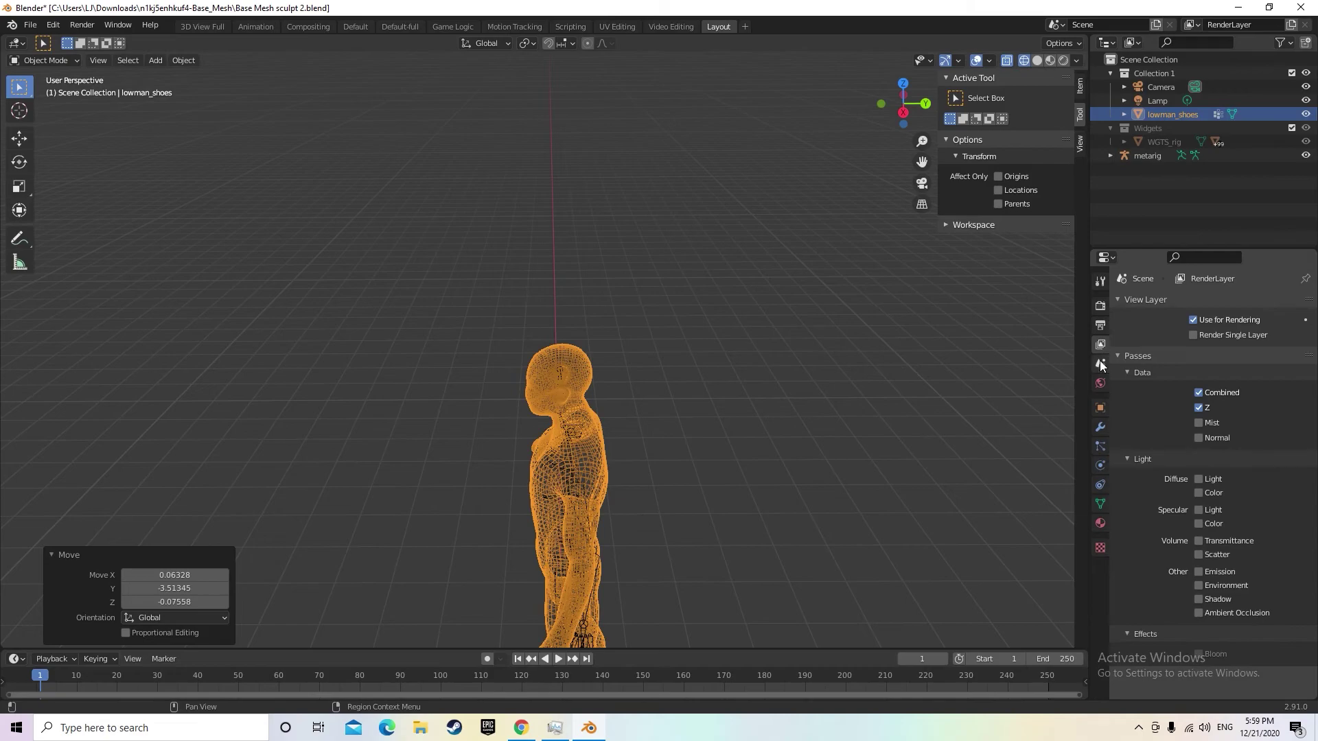
click(1099, 364)
click(1099, 383)
click(1101, 408)
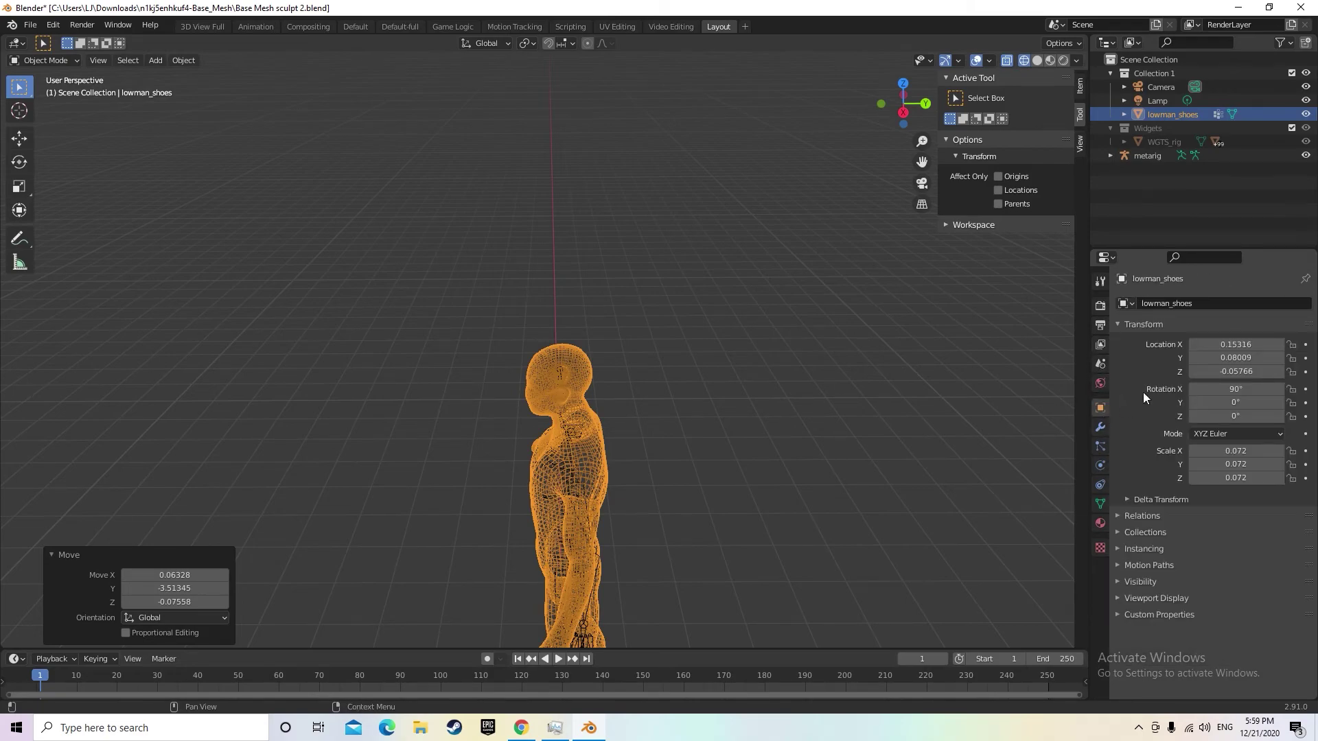
Set the body mesh's location to 0 on the X, Y and Z axes
key(Return)
text(0)
key(Return)
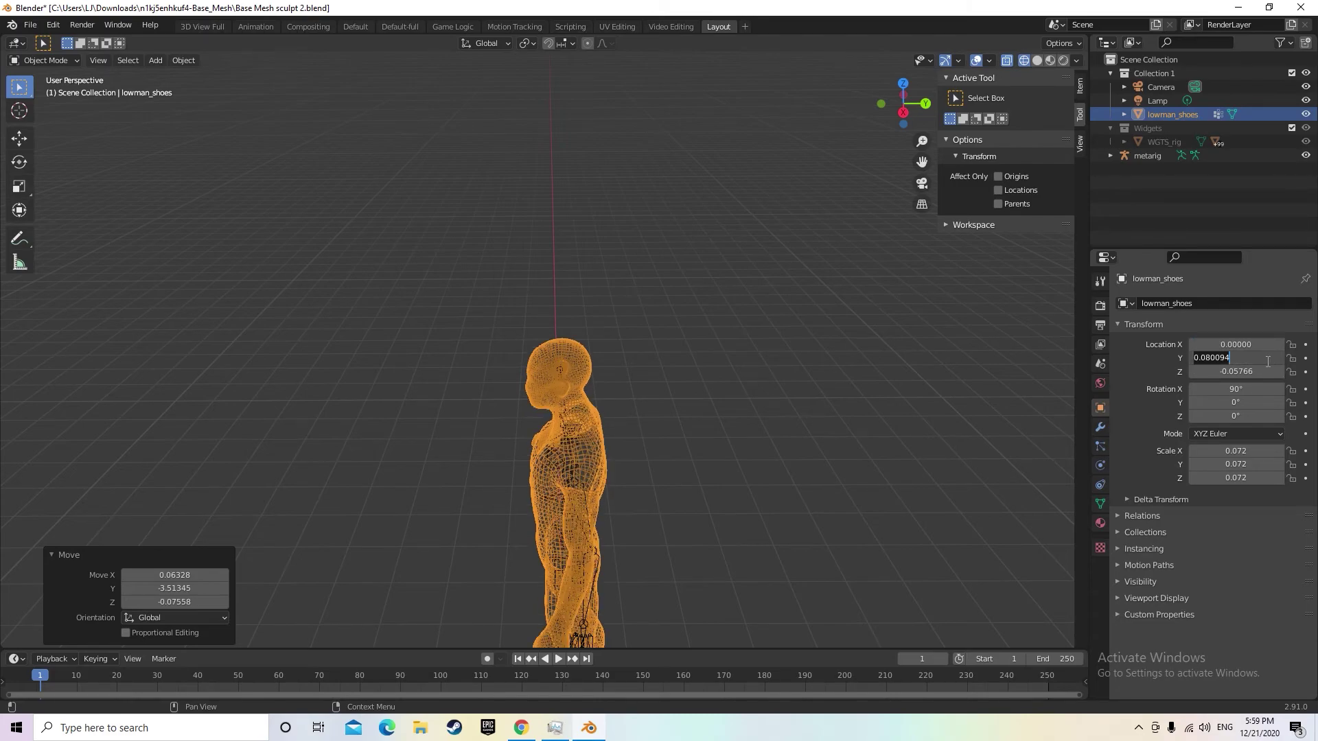
text(0)
key(Return)
click(1263, 372)
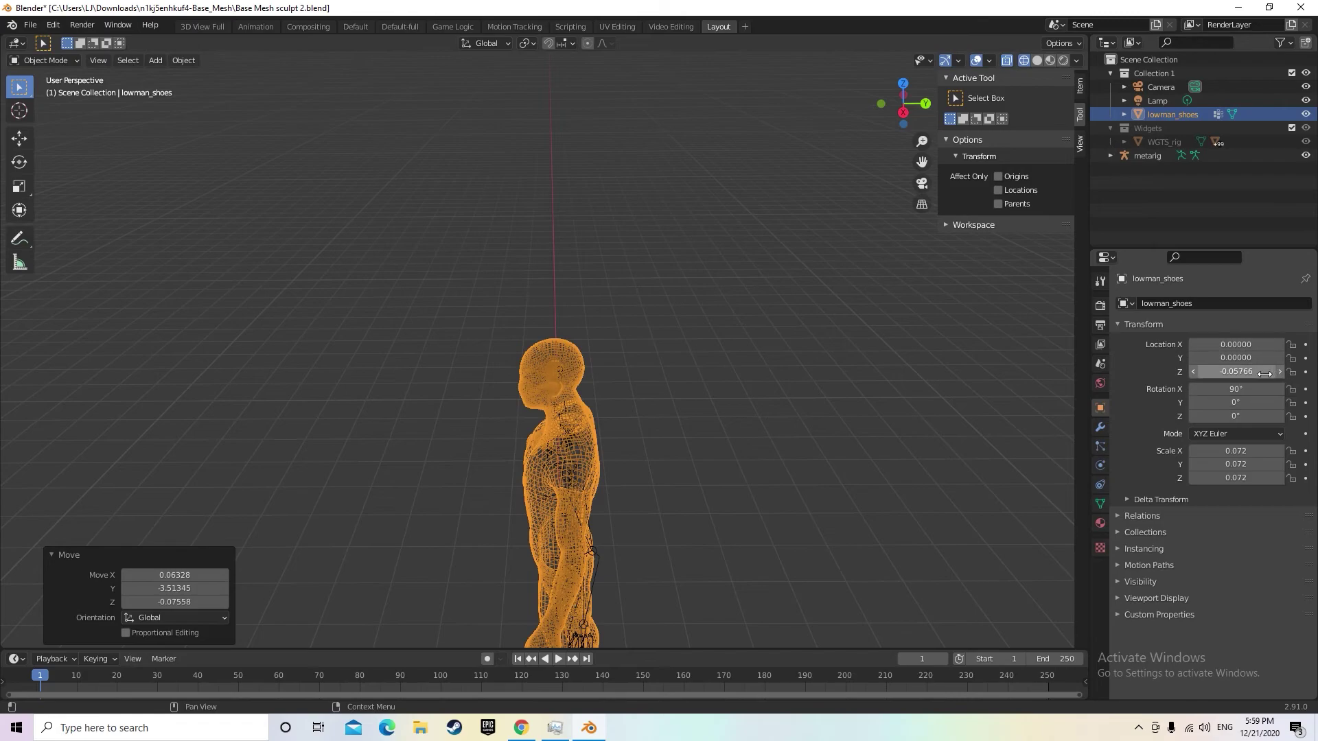
text(0)
key(Return)
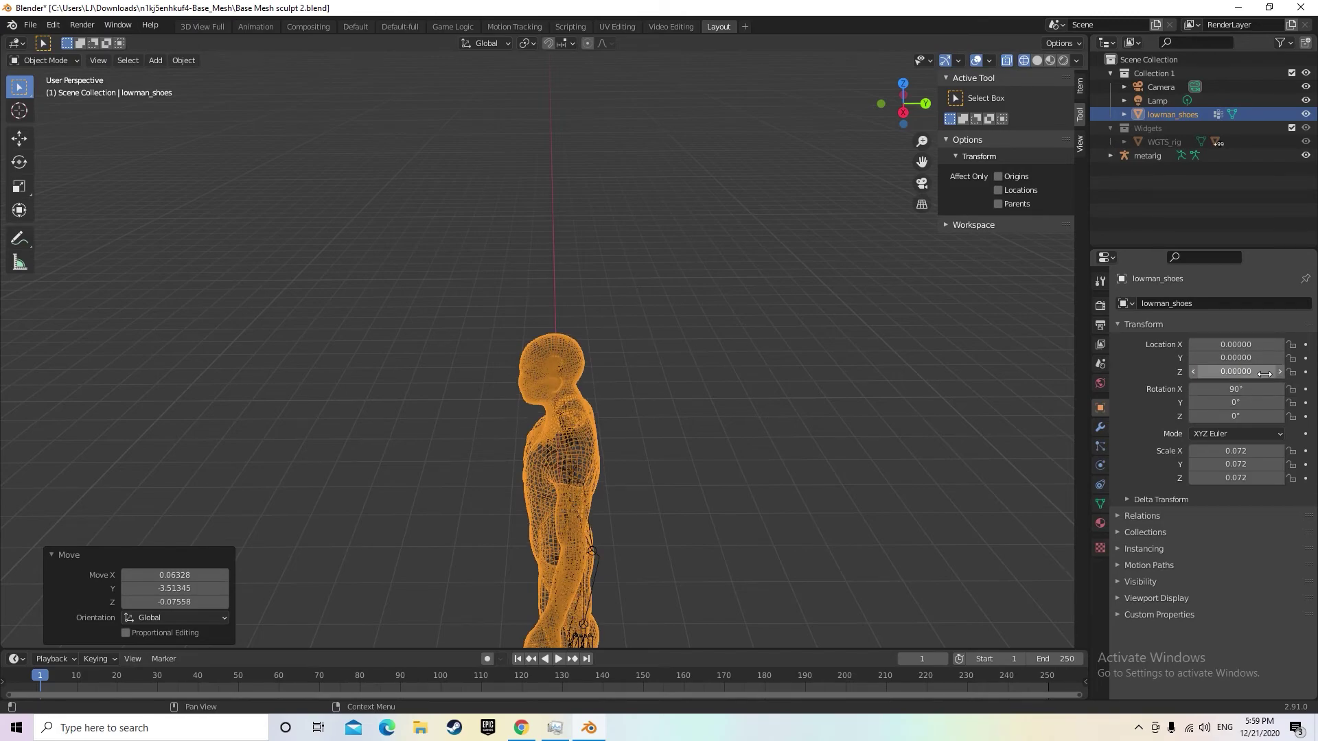
Select the meta-rig inside the body mesh and switch it to Edit Mode, viewing the figure from the front
click(732, 450)
middle_drag(732, 450, 873, 508)
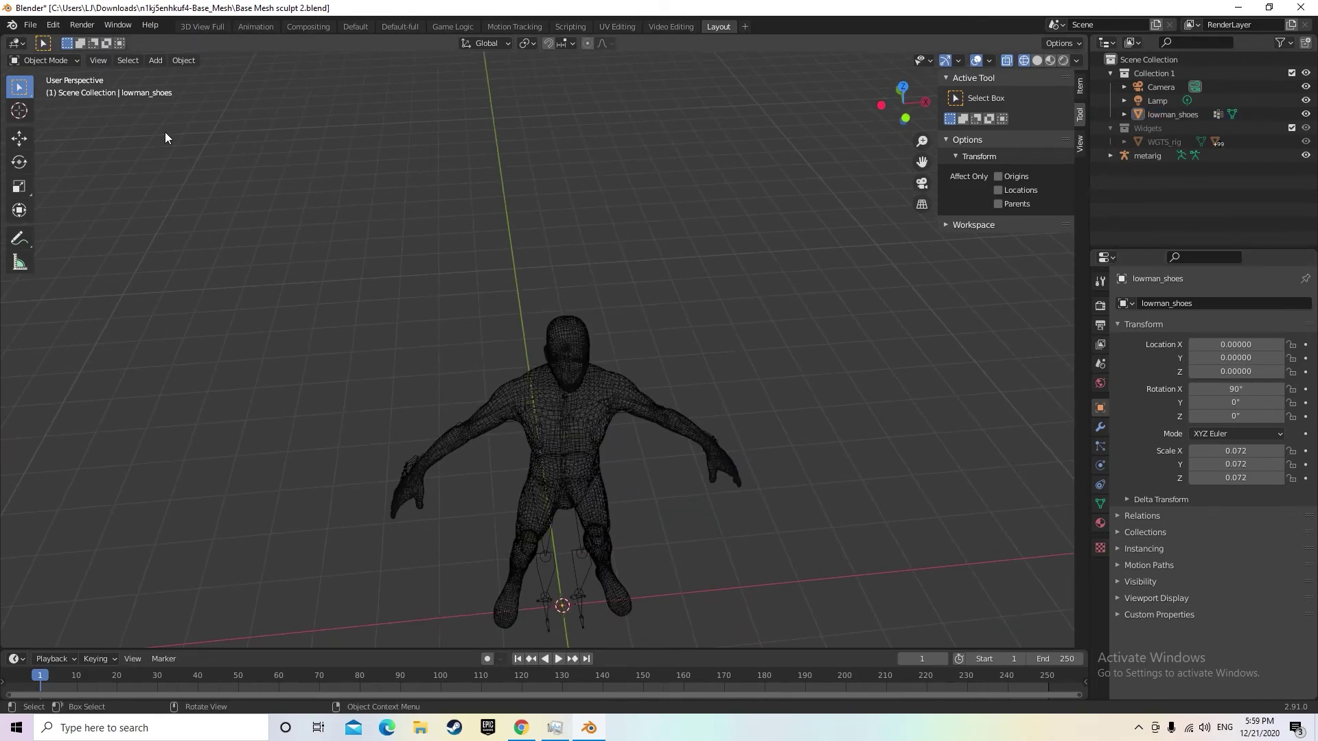
click(583, 570)
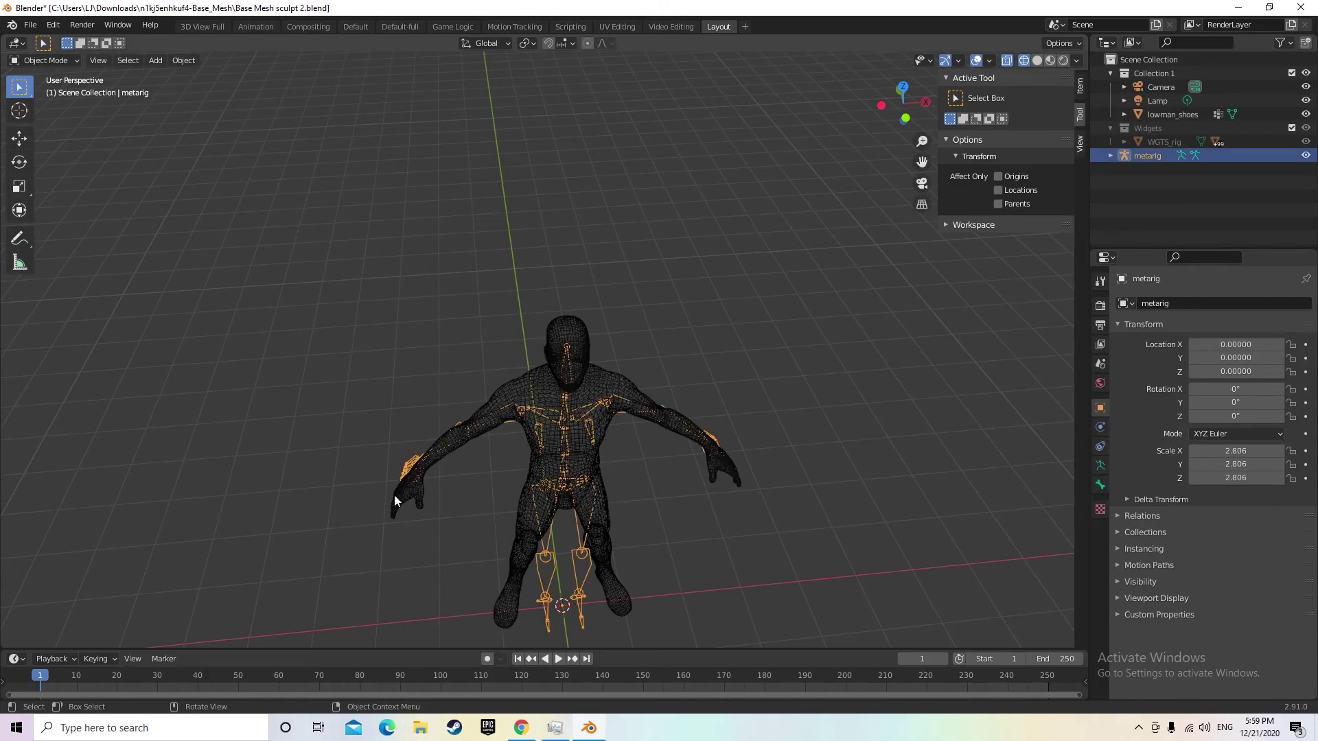
middle_drag(671, 473, 108, 152)
click(75, 62)
click(72, 91)
middle_drag(776, 616, 858, 575)
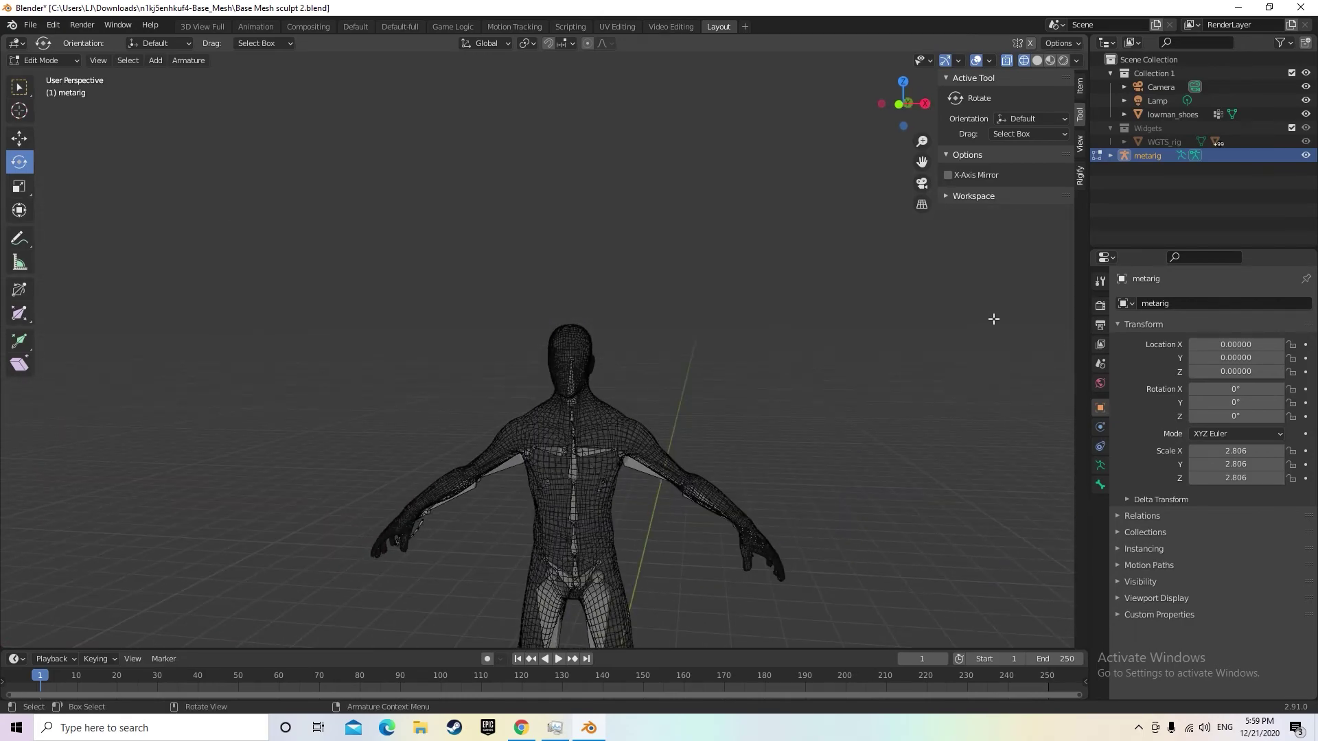
Enable X-Axis Mirror for editing the meta-rig's bones
click(946, 77)
click(947, 78)
click(946, 78)
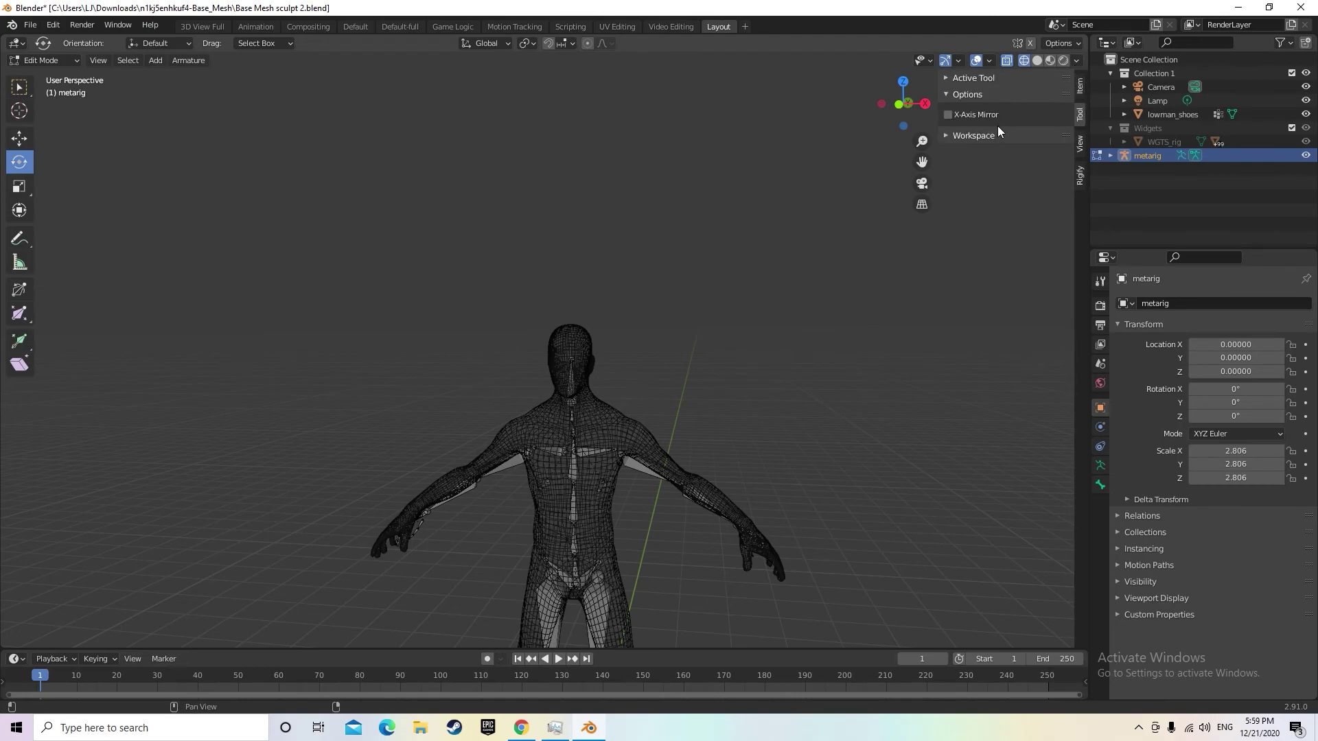
click(949, 116)
Try moving the meta-rig's left elbow joint about 0.24 m along negative Y toward the mesh's arm, and undo the move
middle_drag(925, 487, 726, 582)
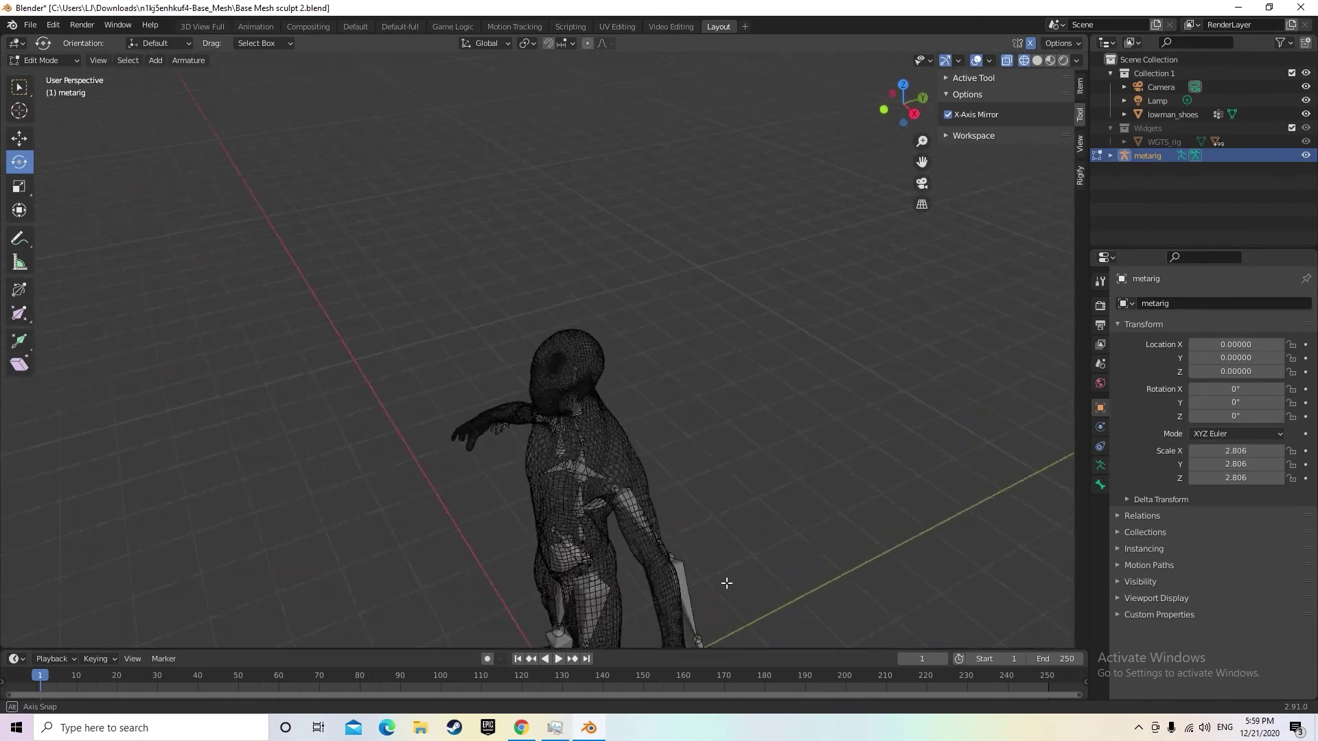
click(673, 566)
middle_drag(849, 602, 892, 561)
key(g)
click(783, 618)
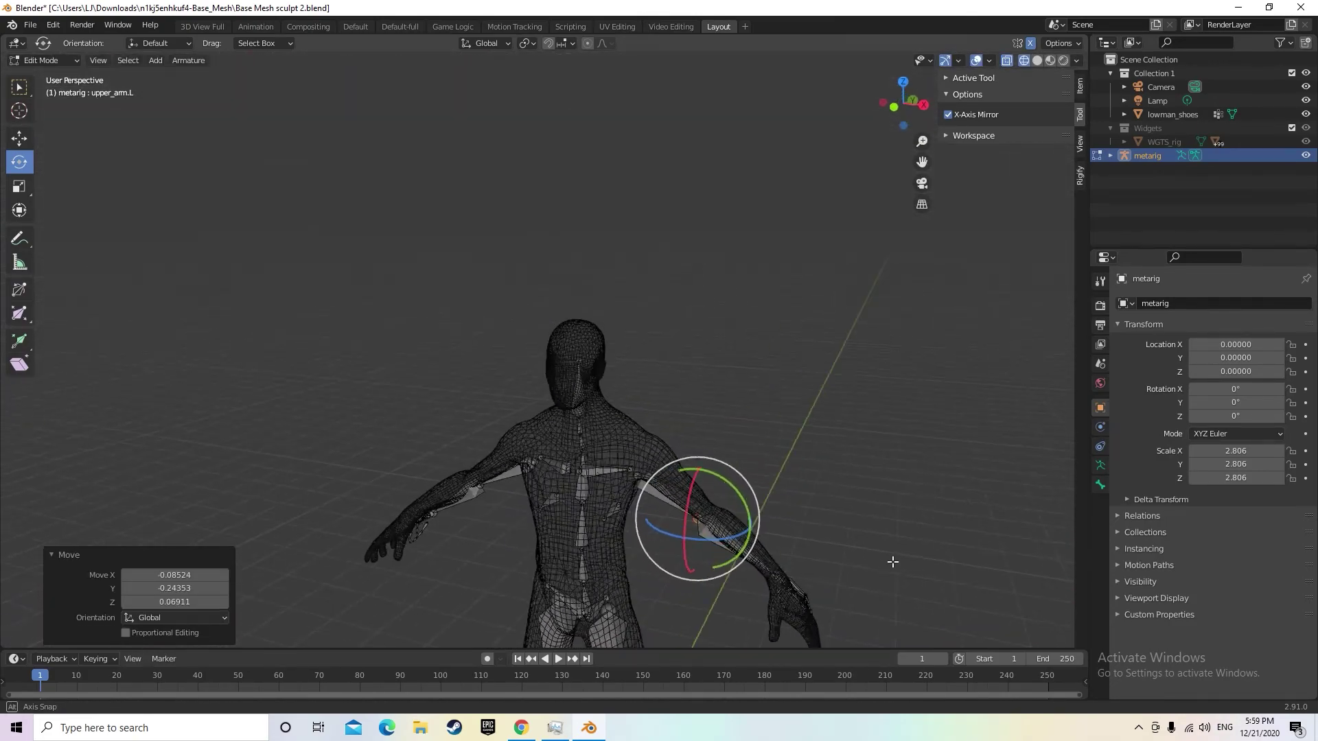
key(ctrl+z)
middle_drag(893, 635, 617, 647)
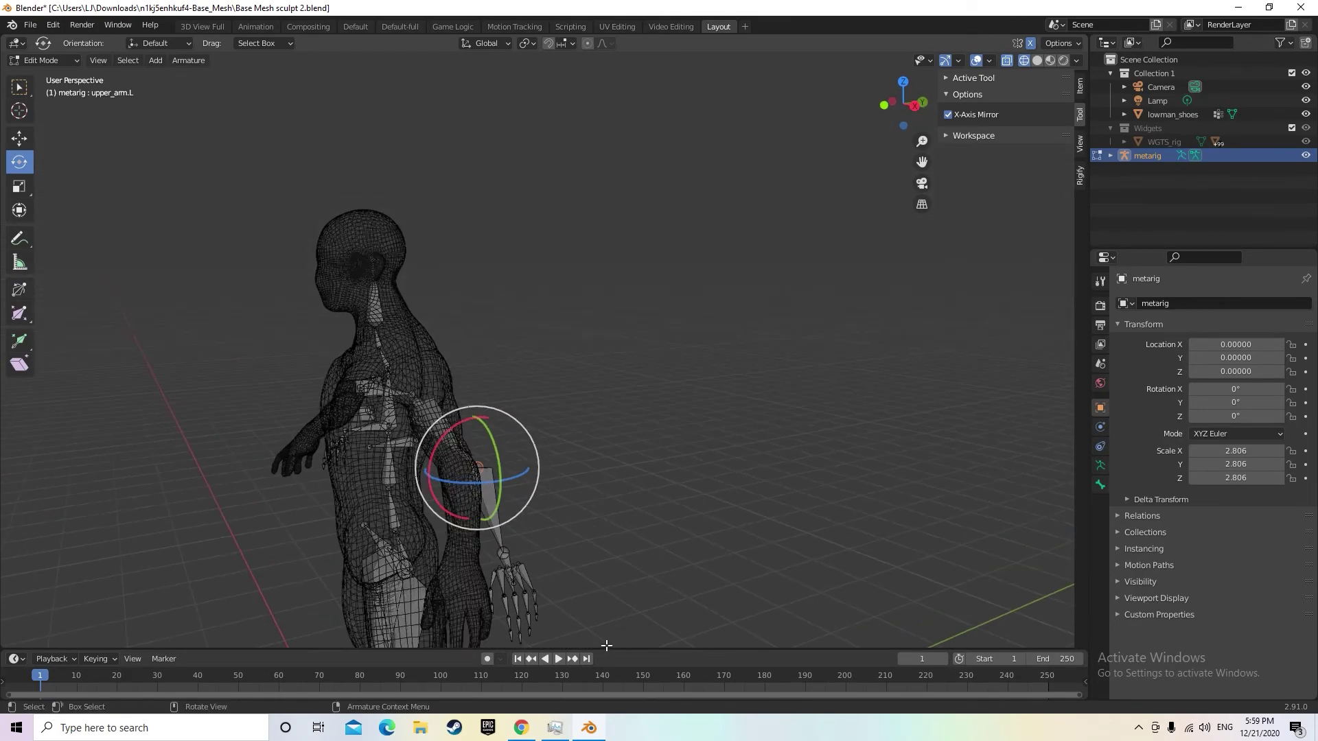
Move the meta-rig's selected left hand bones into the mesh's left hand, refining their position from several viewing angles
middle_drag(484, 558, 557, 104)
scroll(621, 574, up, 5)
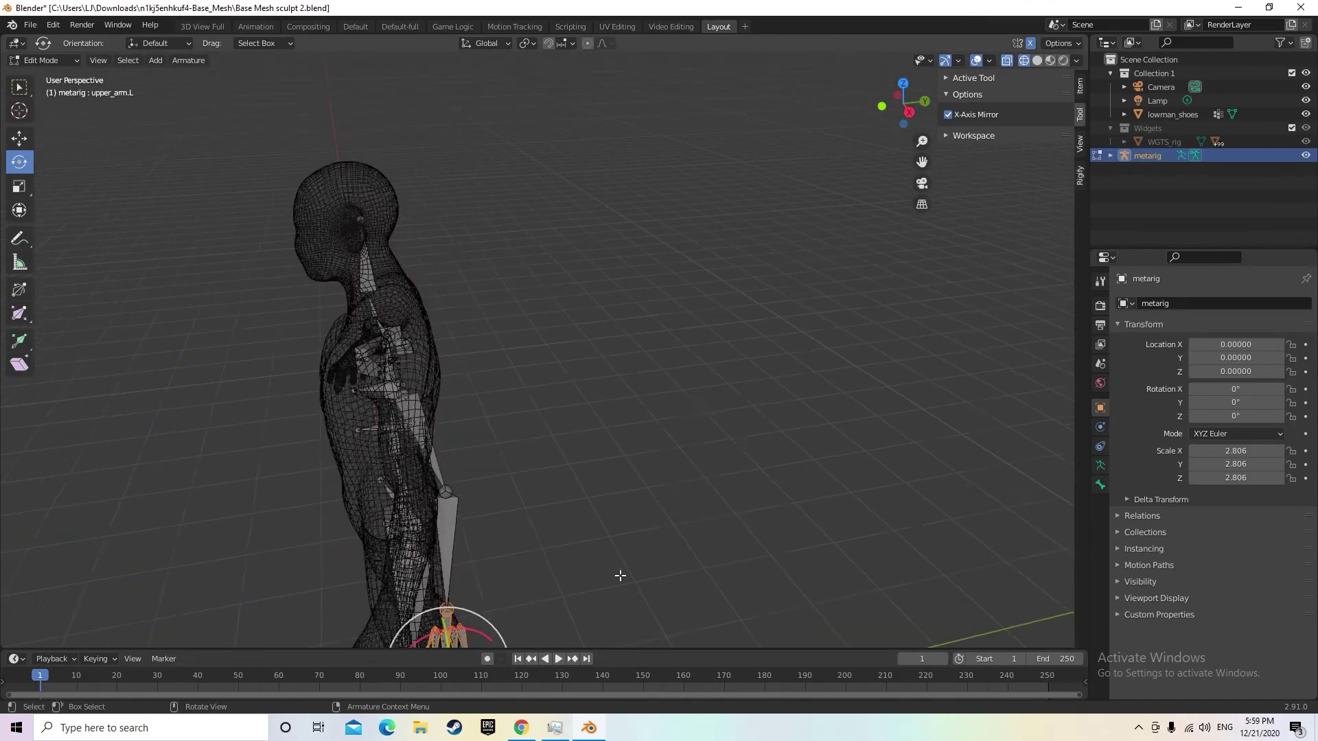
middle_drag(607, 576, 780, 250)
key(g)
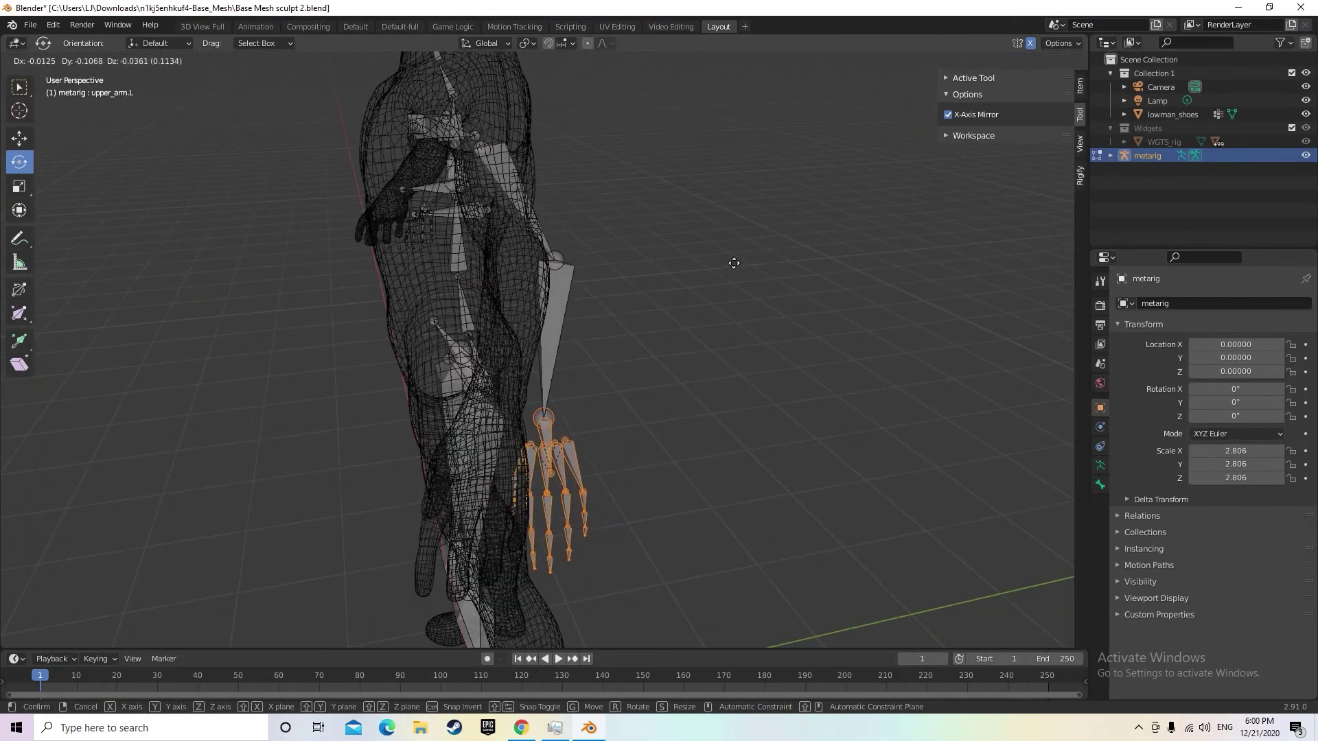
click(680, 274)
middle_drag(683, 317, 725, 479)
key(g)
click(538, 382)
key(g)
click(804, 291)
key(g)
click(715, 400)
click(724, 479)
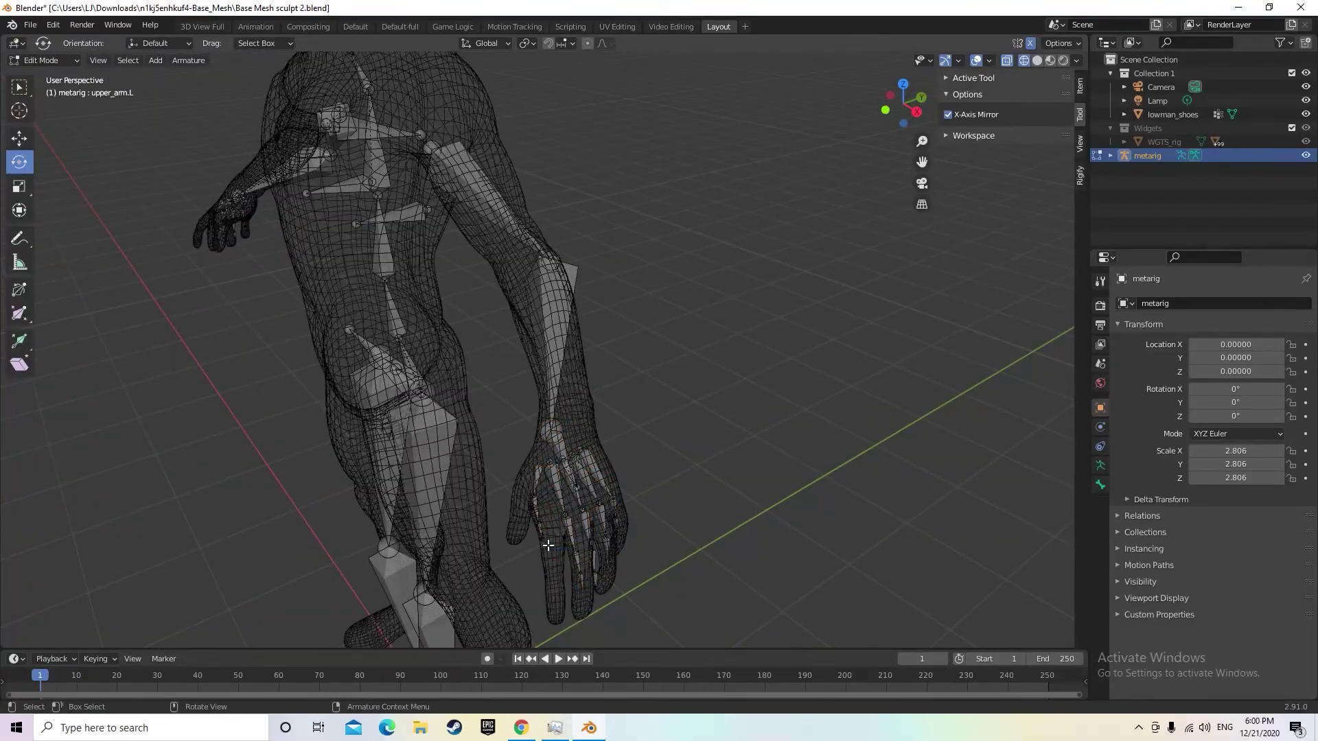
Move and rotate the left thumb bones toward the mesh's thumb
click(549, 497)
key(g)
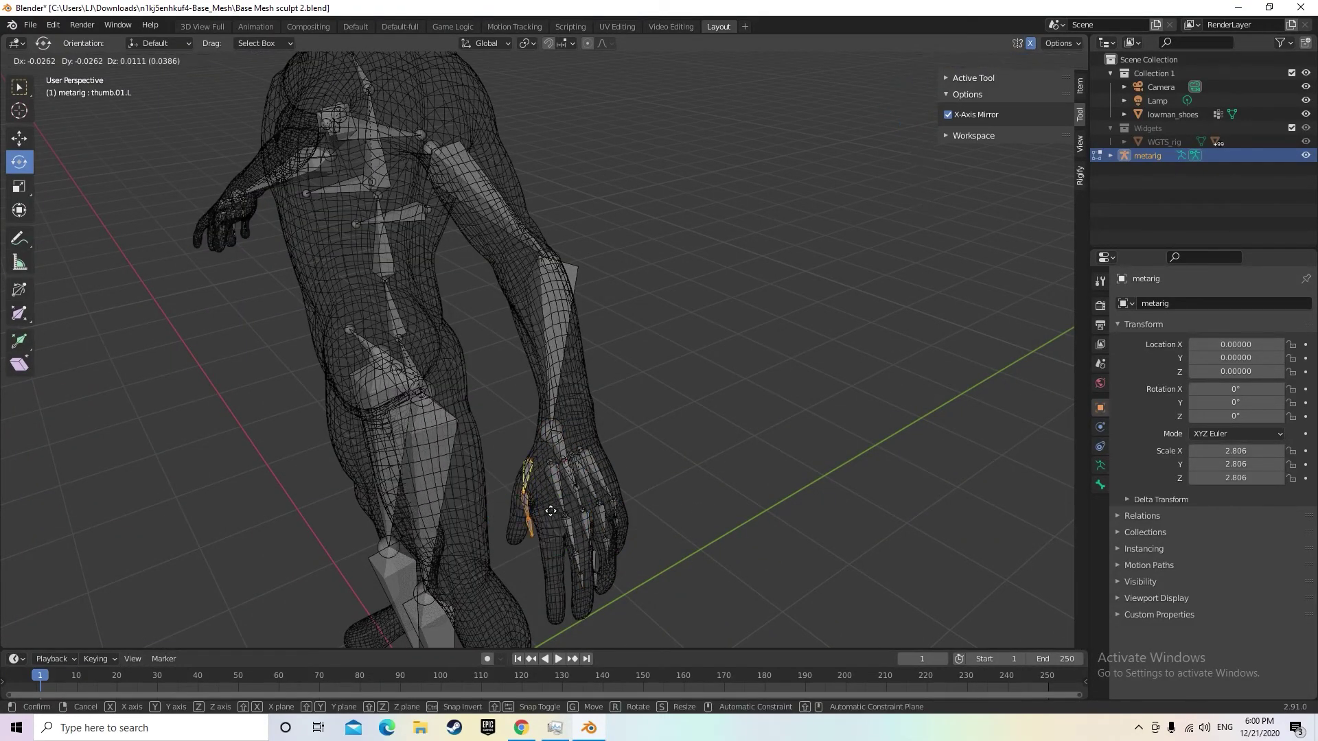
click(541, 504)
key(r)
click(542, 558)
Move the left index-finger bones with their palm bone about -0.07 m in Y and -0.06 m in Z, rotating them along the mesh's index finger
mouse_move(542, 558)
middle_down()
mouse_move(620, 545)
mouse_move(527, 553)
middle_up()
click(526, 553)
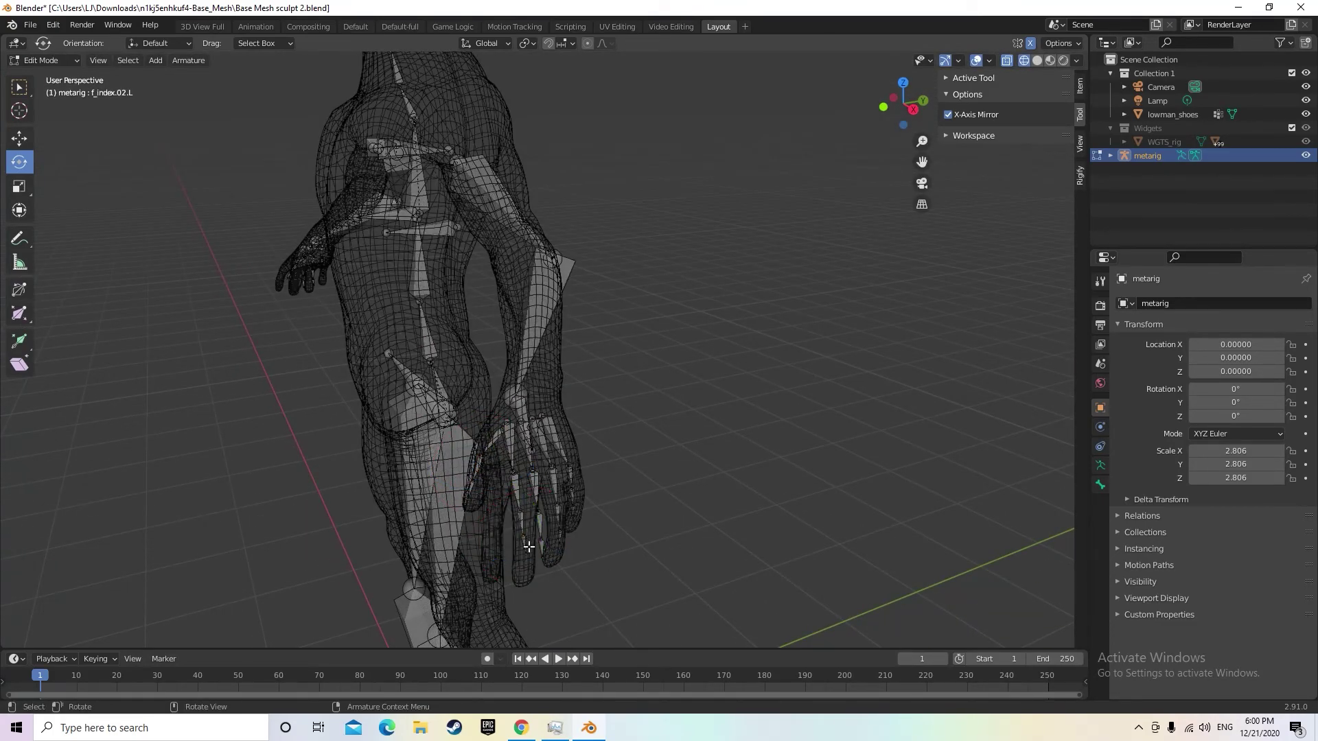
shift+click(514, 453)
key(g)
click(505, 469)
key(r)
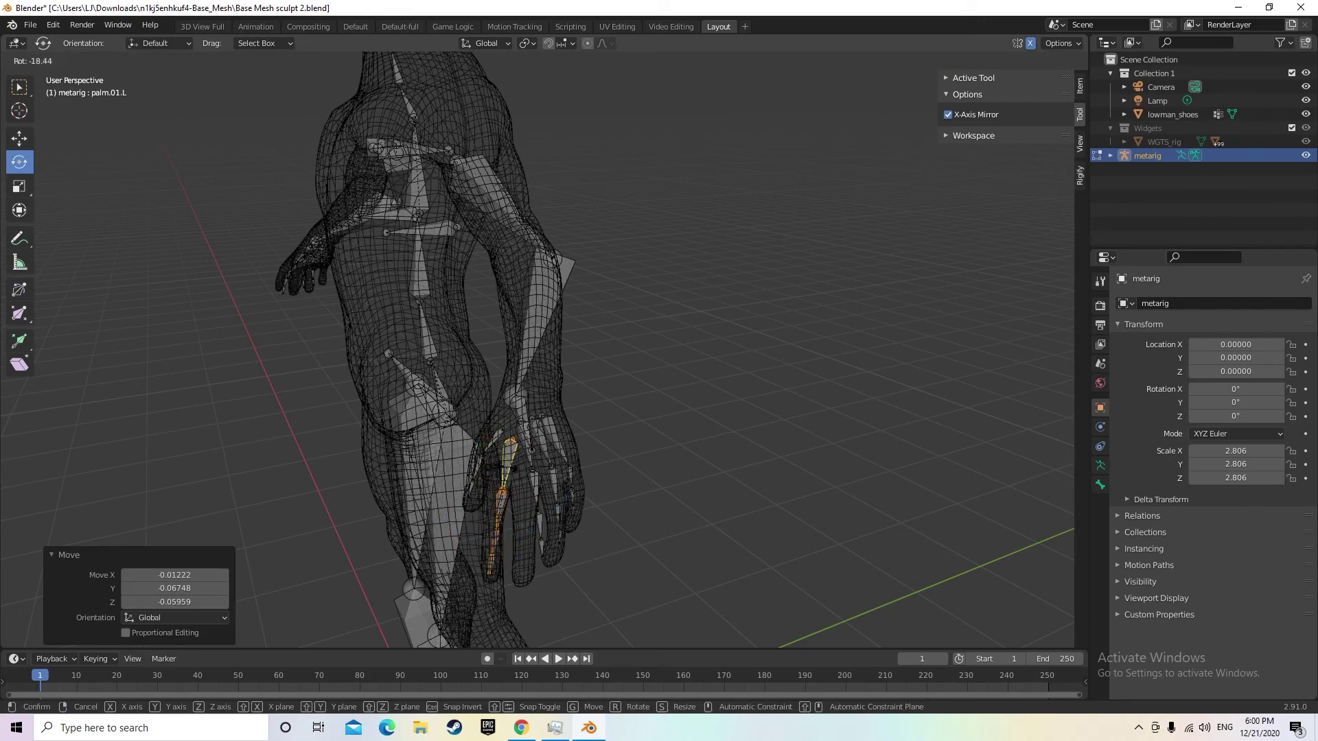
click(511, 470)
key(g)
click(511, 473)
Select the left middle-finger bones with their palm bone and move them into the mesh's middle finger
click(549, 489)
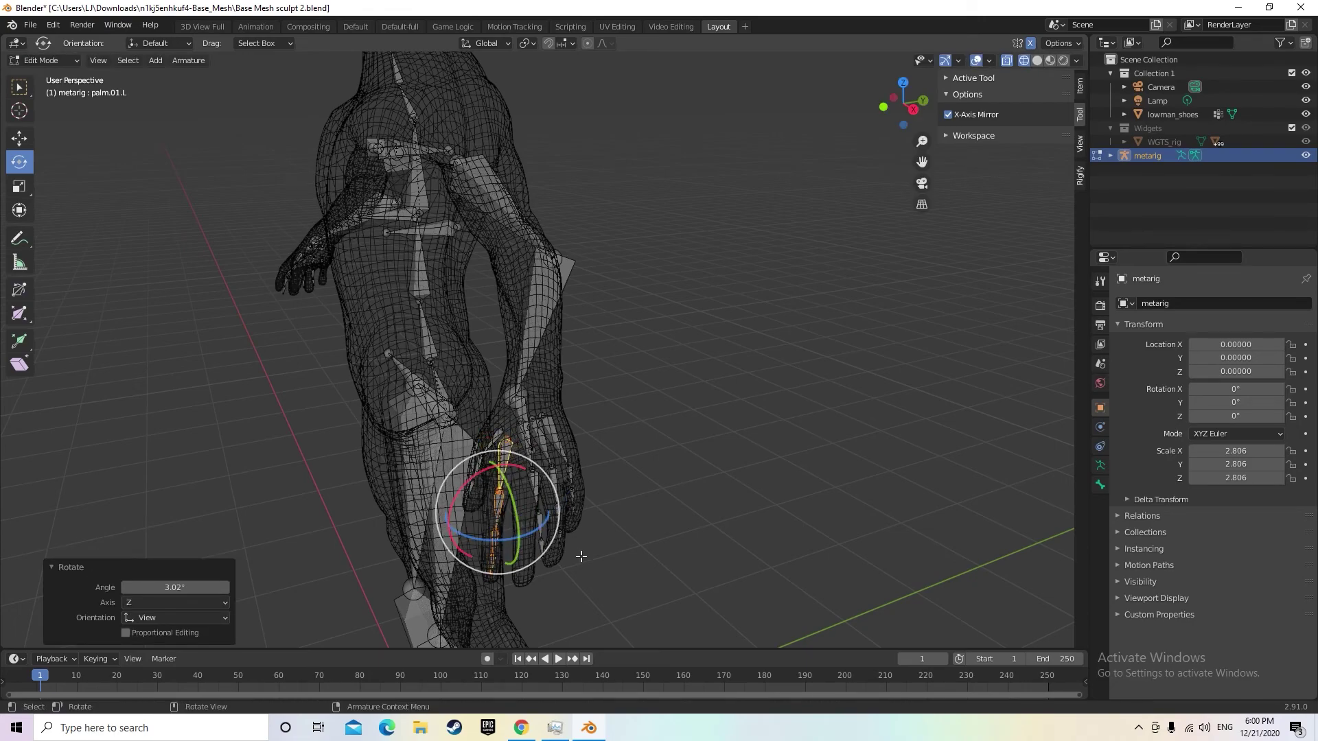
click(543, 495)
shift+click(534, 455)
middle_drag(534, 455, 577, 515)
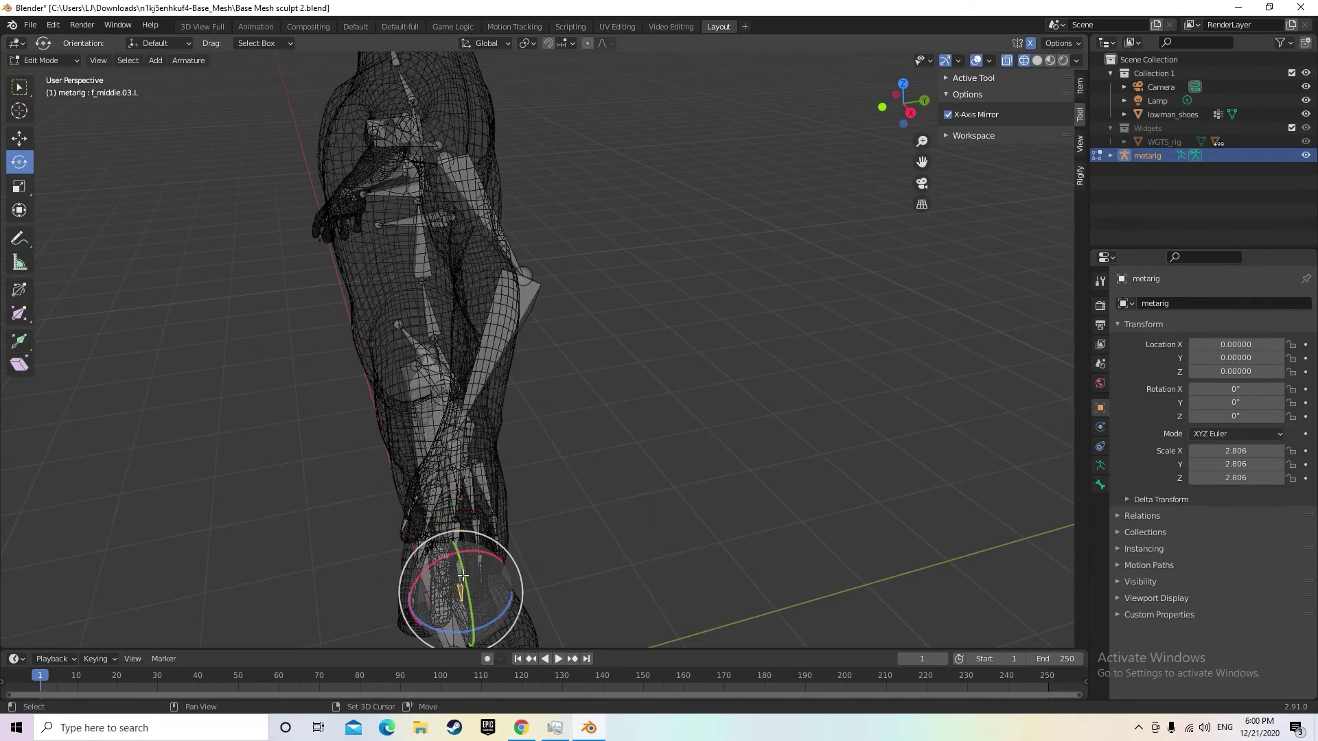
click(473, 580)
middle_drag(473, 580, 696, 554)
key(r)
right_click(622, 518)
key(g)
click(524, 506)
key(g)
click(618, 538)
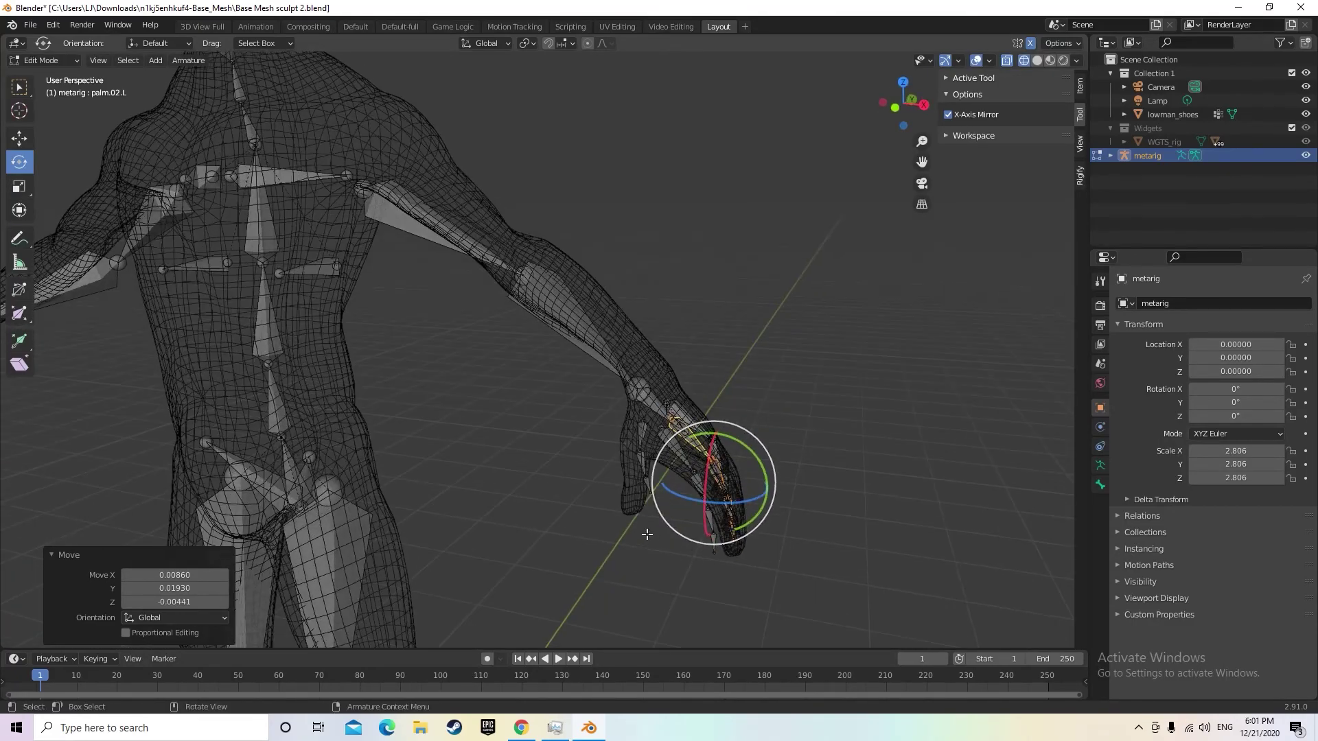
Shift the left thumb bones about -0.02 m in X and rotate them about -18° to follow the mesh's thumb
click(652, 487)
click(650, 480)
click(646, 450)
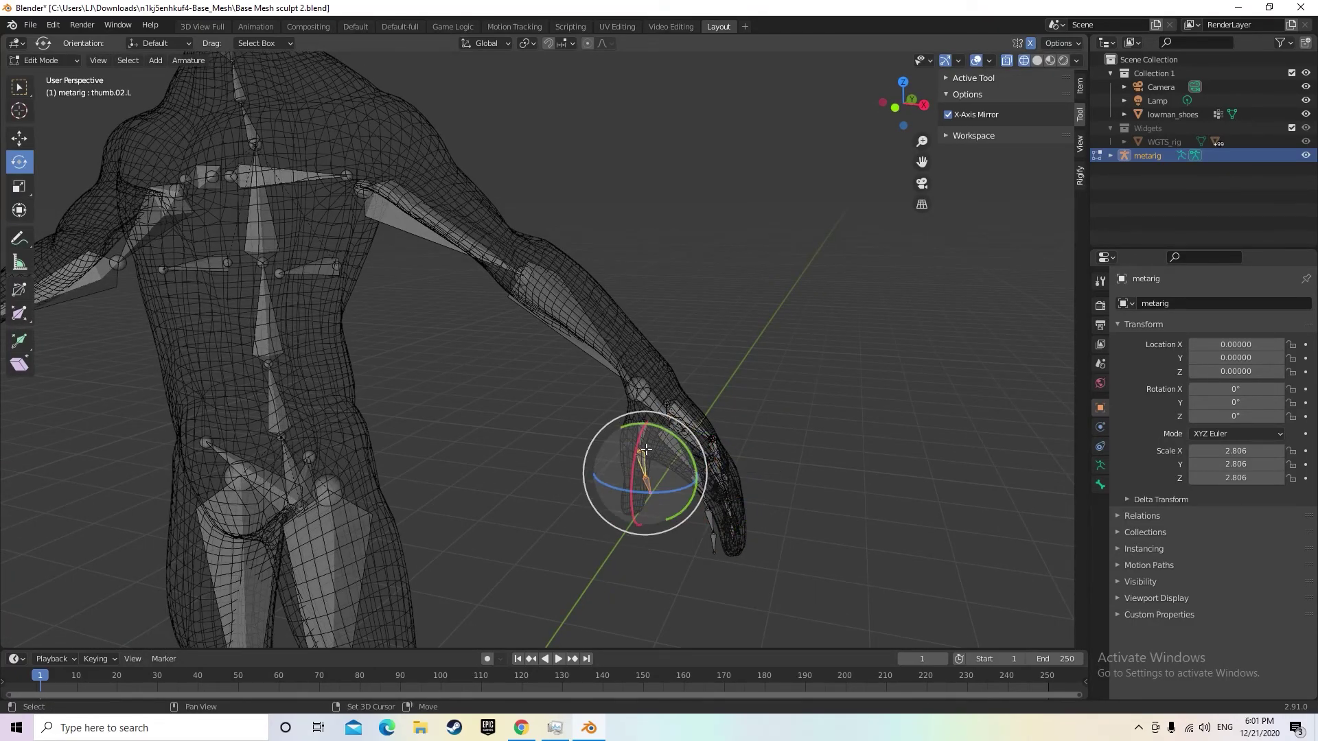
click(649, 445)
key(g)
click(640, 444)
key(r)
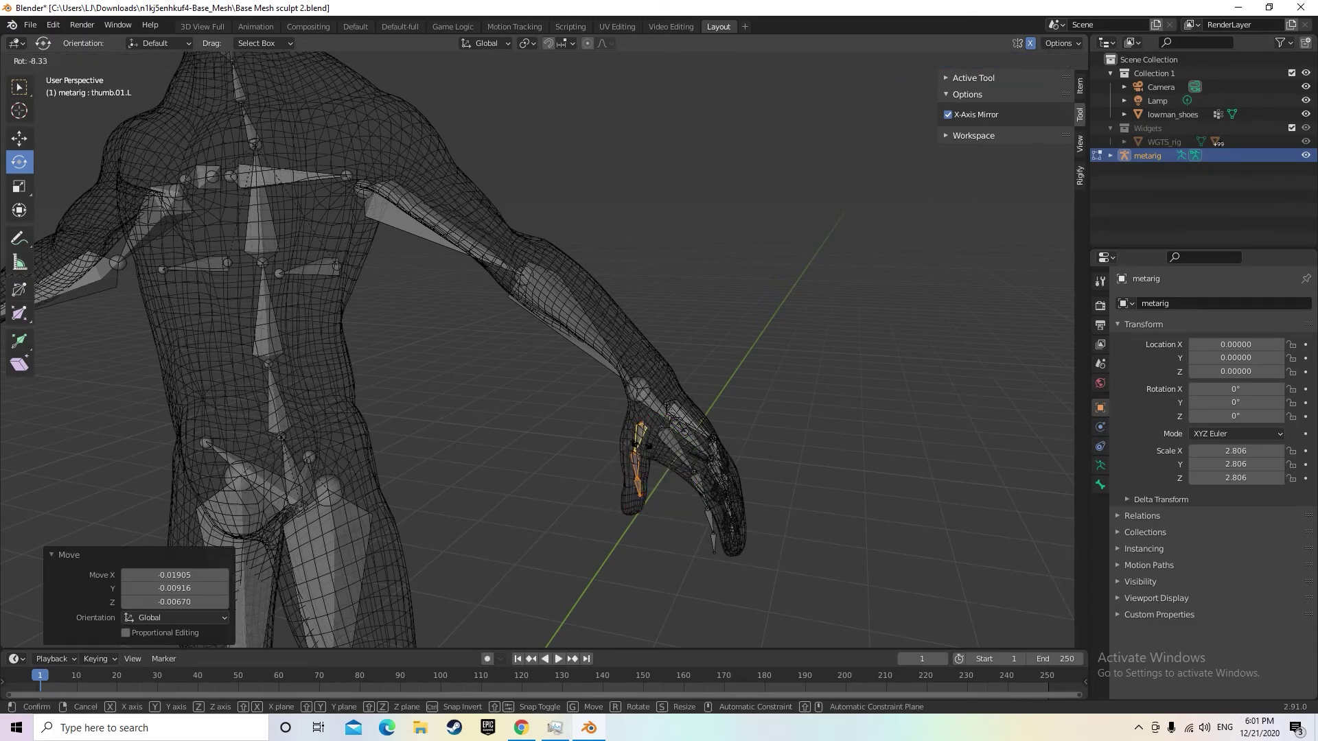
key(Return)
Select the left ring-finger bones with their palm bone, move them about -0.02 m in Z and rotate them into the mesh's finger
middle_drag(847, 503, 736, 536)
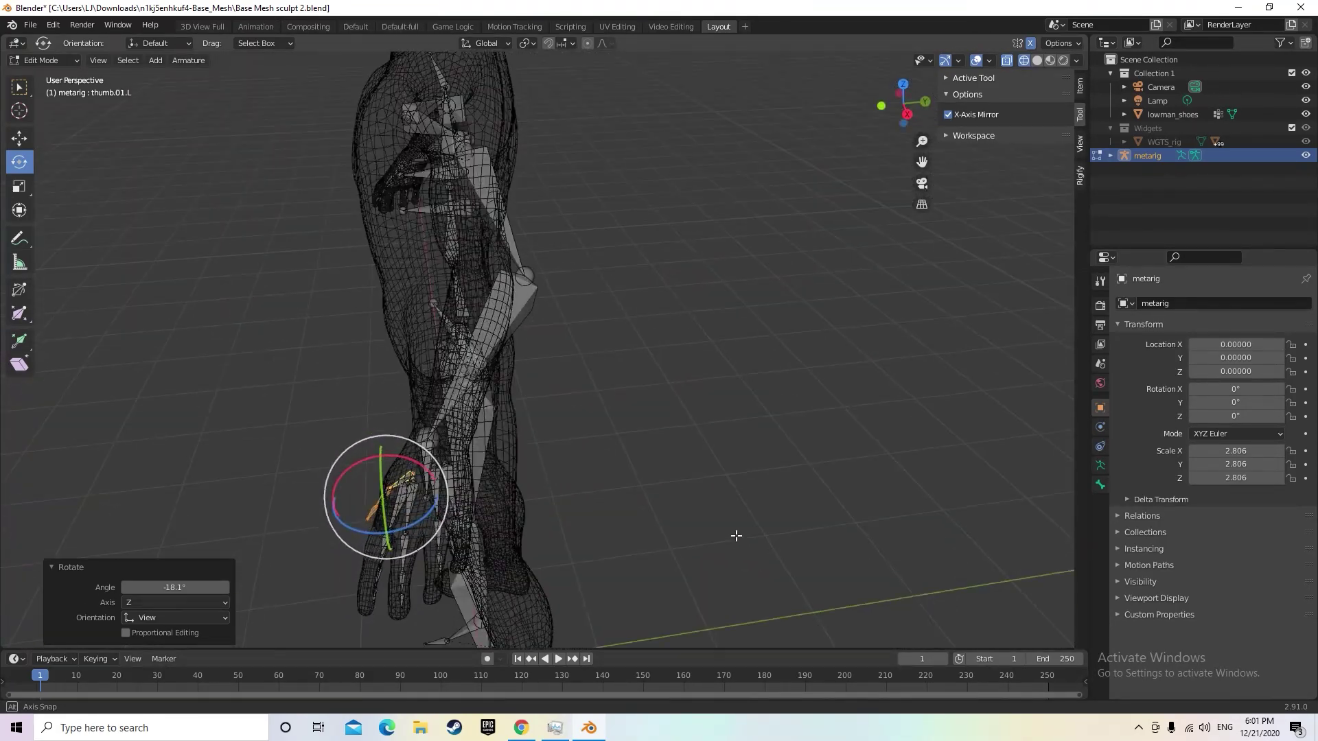
middle_drag(574, 572, 620, 562)
click(605, 572)
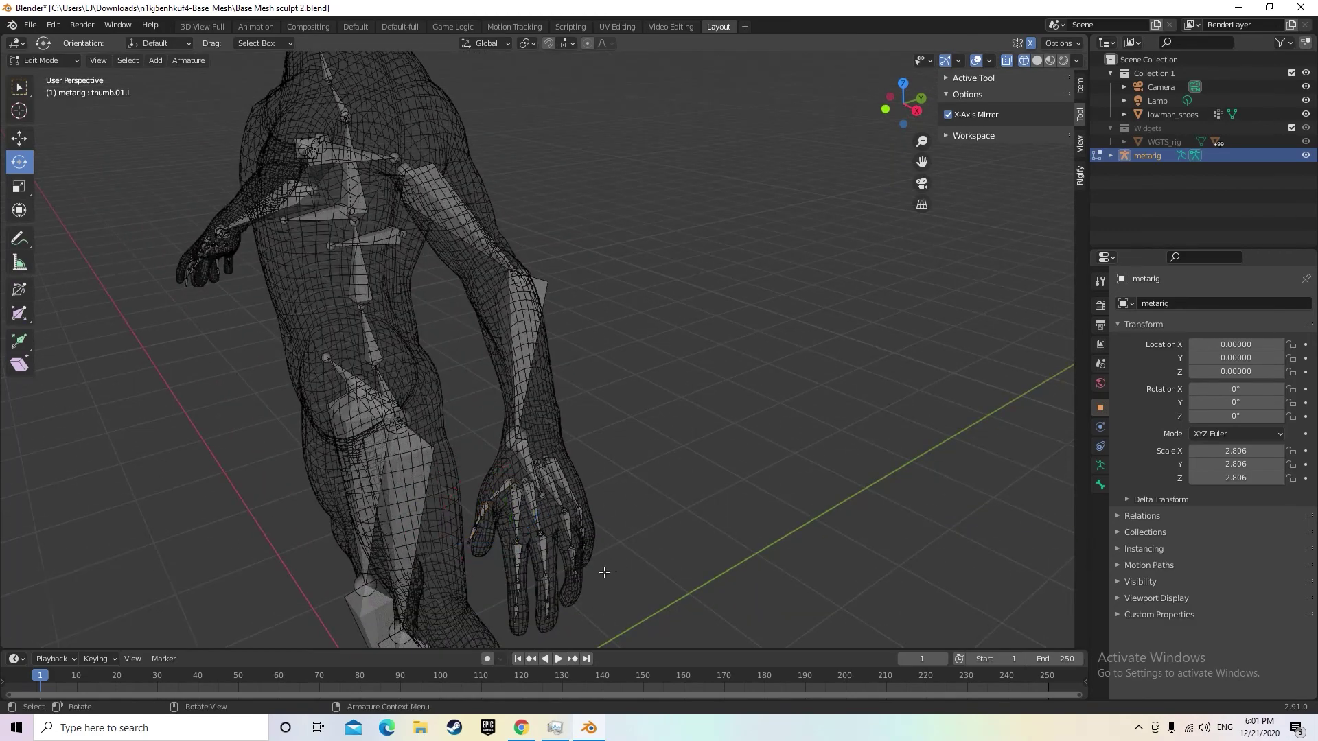
click(576, 577)
shift+click(574, 558)
shift+click(568, 527)
shift+click(560, 520)
key(g)
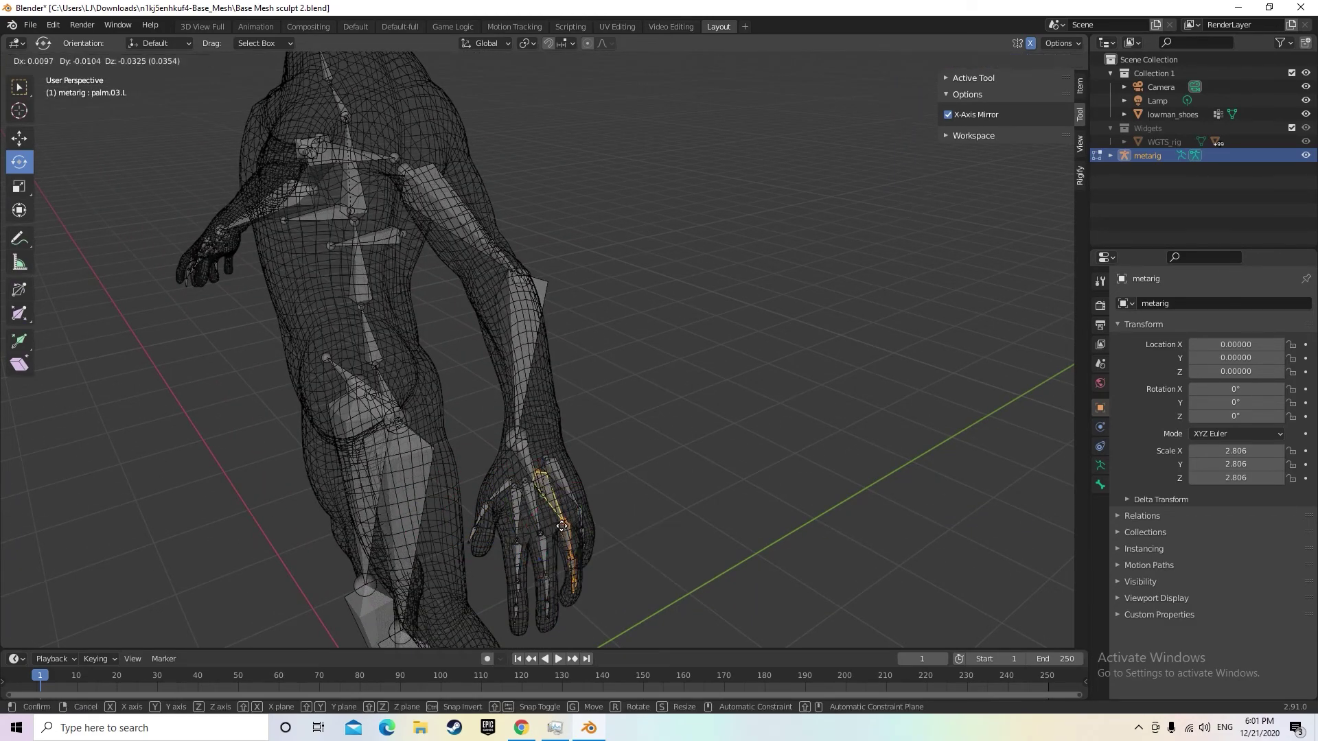
click(564, 524)
key(r)
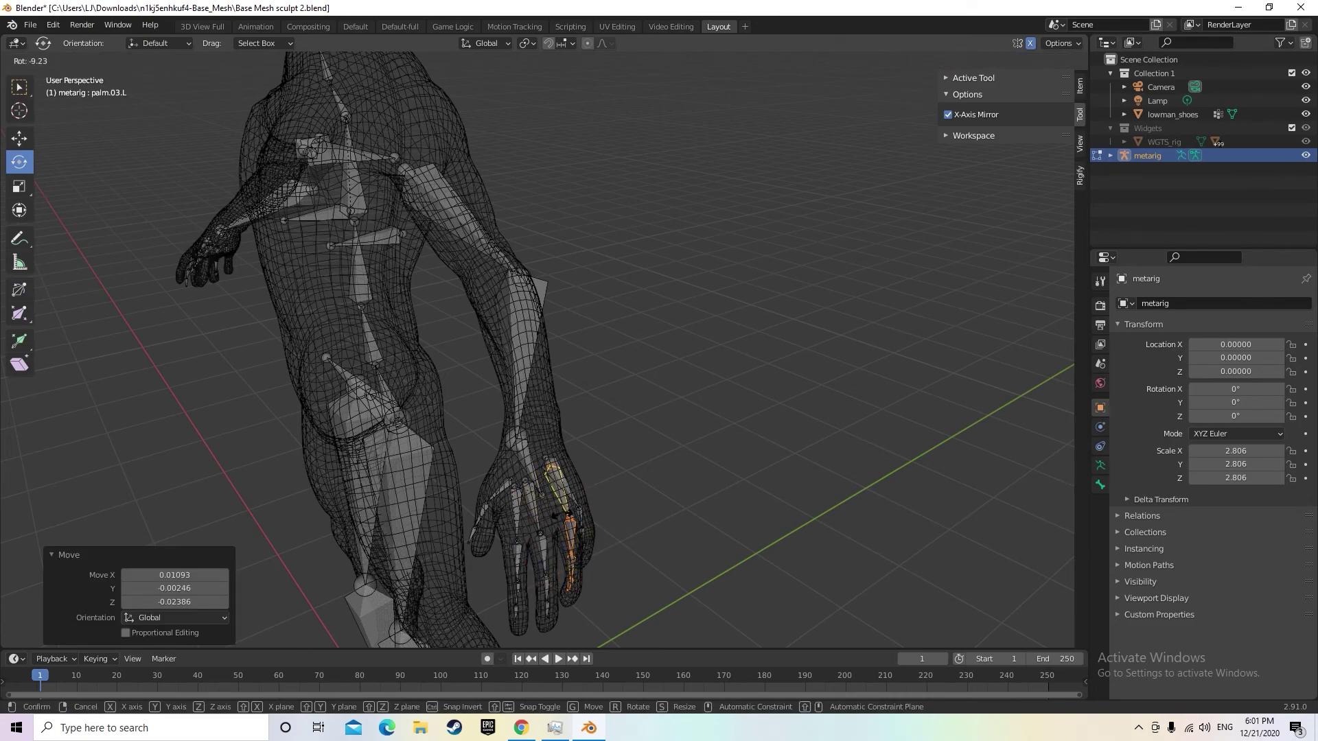
click(689, 537)
Select the left little-finger bones with their palm bone, and move and rotate them to fit inside the mesh's little finger
middle_drag(698, 538, 550, 606)
click(542, 637)
shift+click(543, 576)
shift+click(536, 508)
shift+click(525, 427)
key(g)
click(667, 489)
middle_drag(672, 490, 522, 508)
key(g)
click(647, 470)
key(r)
click(677, 504)
click(411, 501)
shift+click(416, 385)
drag(417, 385, 425, 390)
middle_drag(424, 390, 567, 375)
Move the left elbow joint about -0.18 m in Y and 0.13 m in Z into the mesh's elbow
click(549, 293)
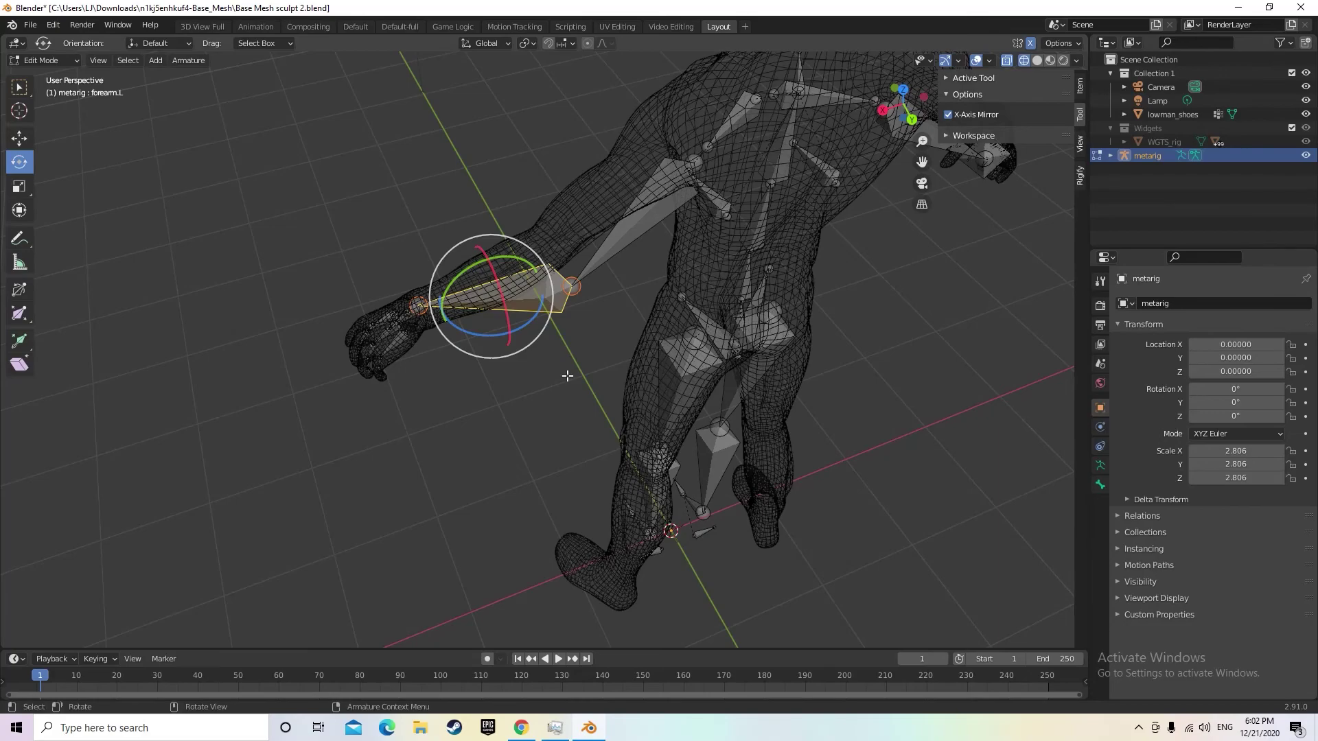
key(g)
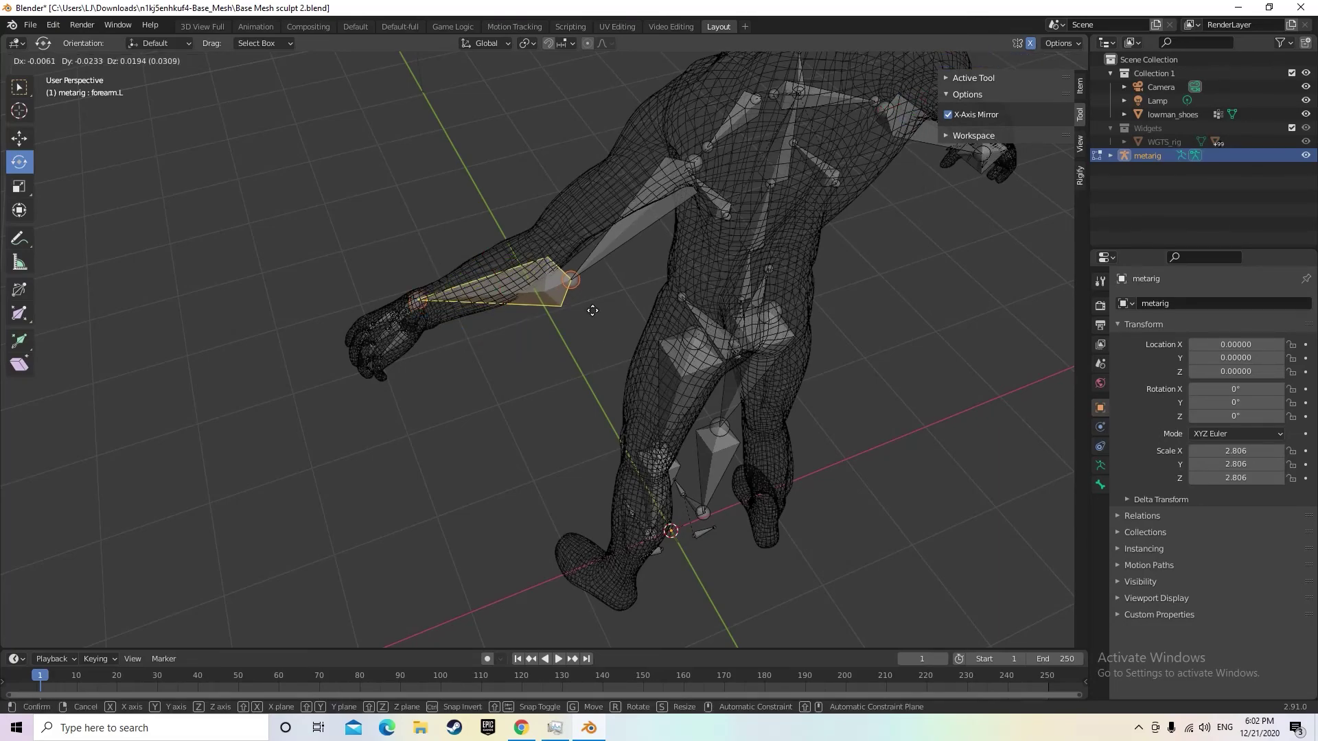
click(591, 320)
click(580, 293)
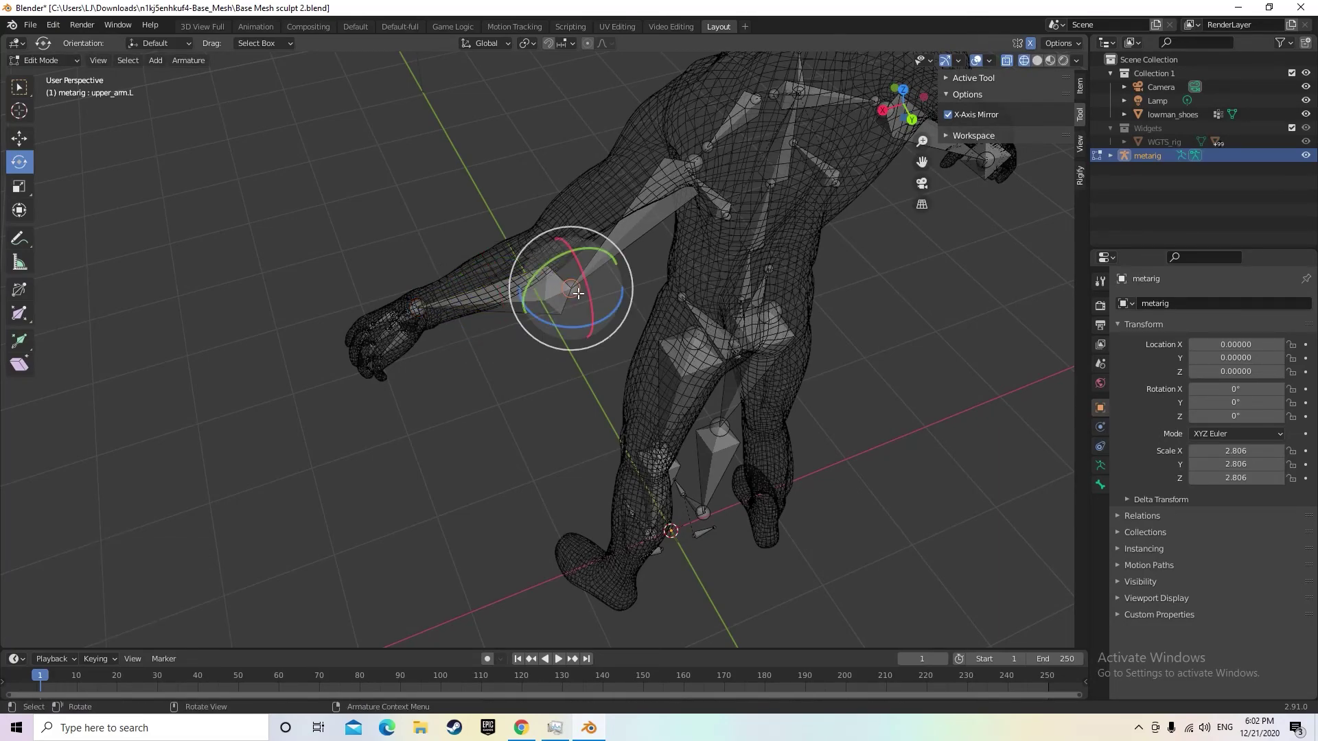
key(g)
click(604, 219)
middle_drag(604, 220, 723, 311)
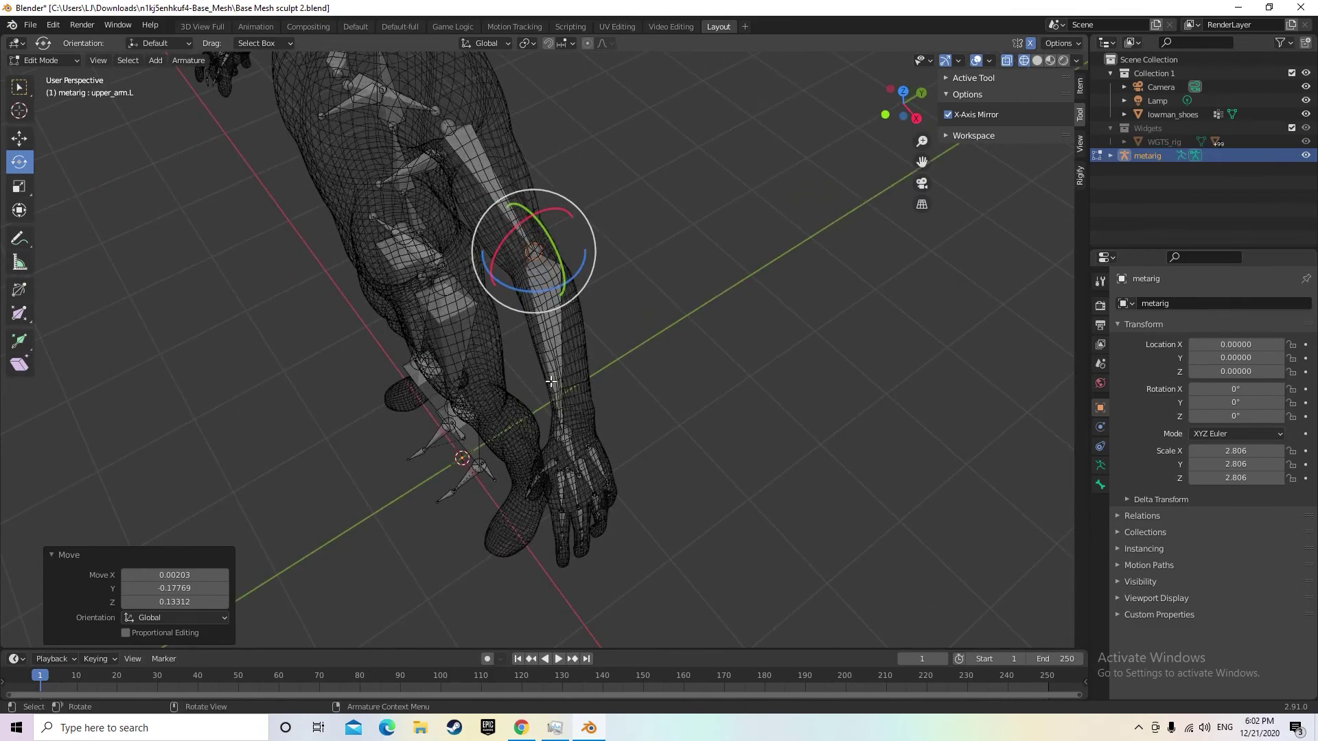
Scale the left forearm bone down slightly and reposition it inside the mesh's forearm
click(569, 353)
key(s)
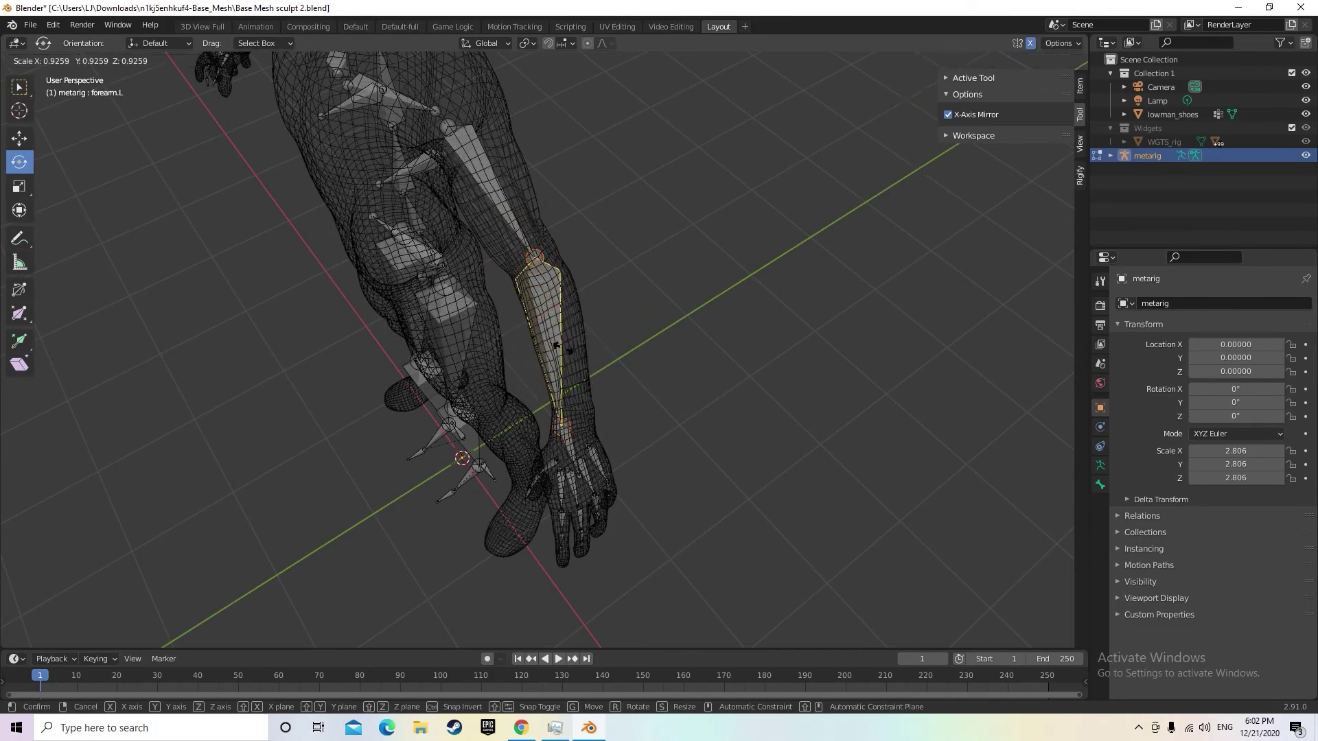
click(564, 354)
middle_drag(639, 368, 575, 330)
key(g)
click(667, 365)
Nudge the left elbow joint about -0.02 m in Y and adjust the forearm bone's position inside the mesh's arm
click(554, 331)
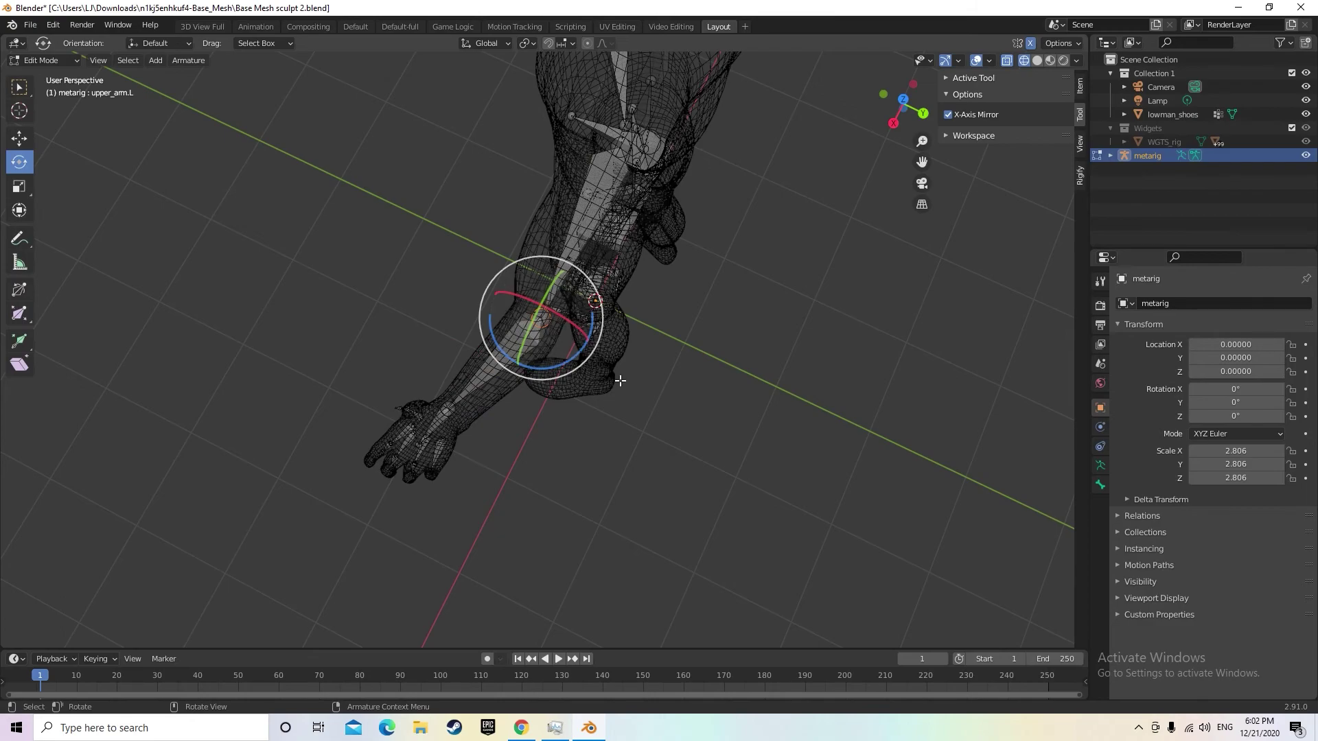
key(g)
click(637, 370)
middle_drag(696, 416, 772, 379)
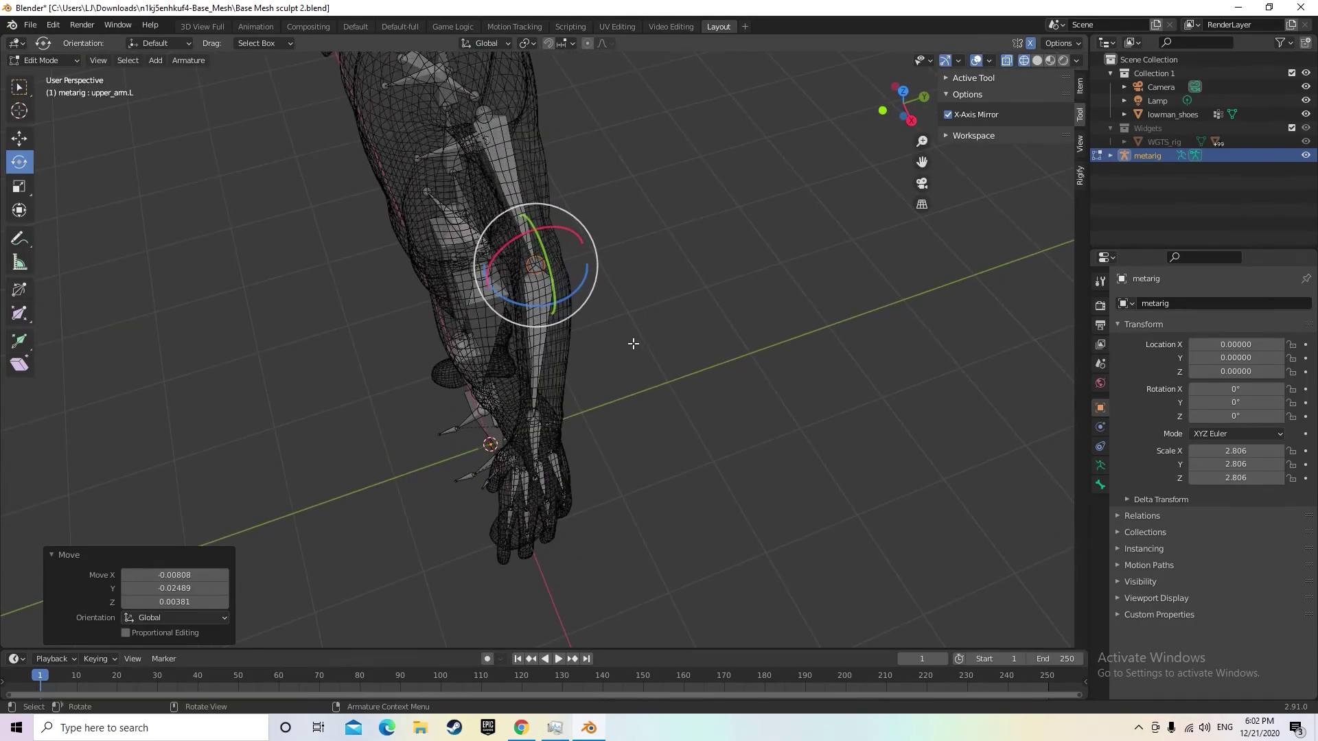
click(545, 368)
key(g)
click(550, 369)
middle_drag(707, 385, 856, 337)
Move the upper joint of the left upper arm bone up and outward into the mesh's shoulder
middle_drag(685, 272, 367, 158)
click(342, 151)
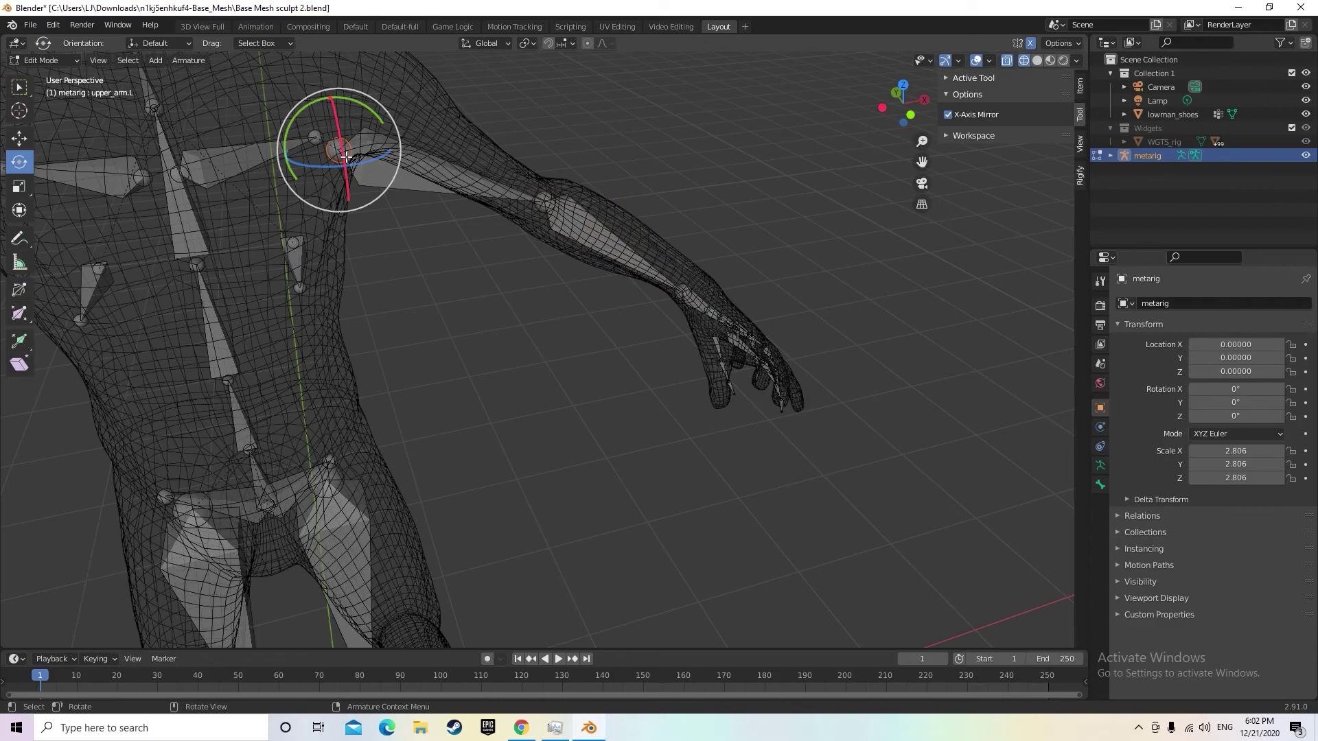
key(g)
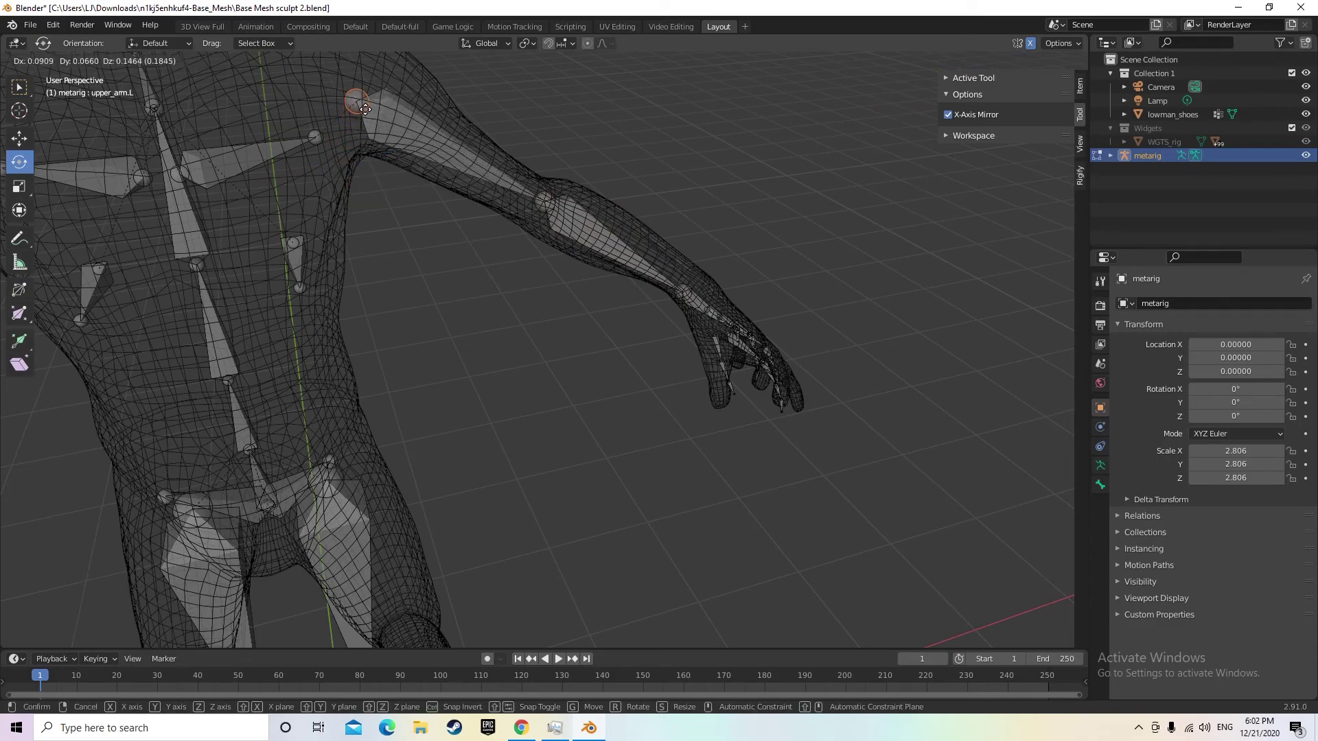
click(364, 116)
middle_drag(716, 264, 693, 236)
middle_drag(472, 231, 448, 254)
Select the right shoulder bone and raise it about 0.06 m along Z with the Move tool
click(424, 232)
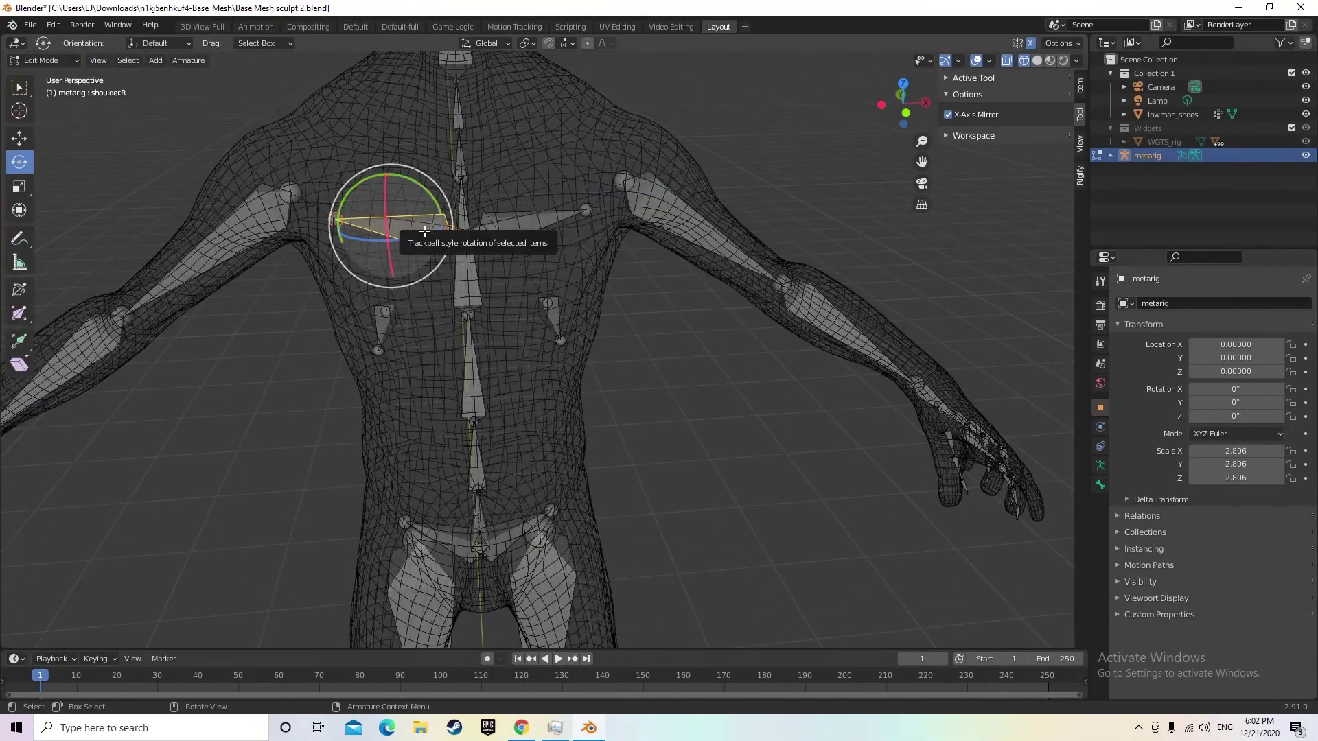
middle_drag(521, 308, 57, 212)
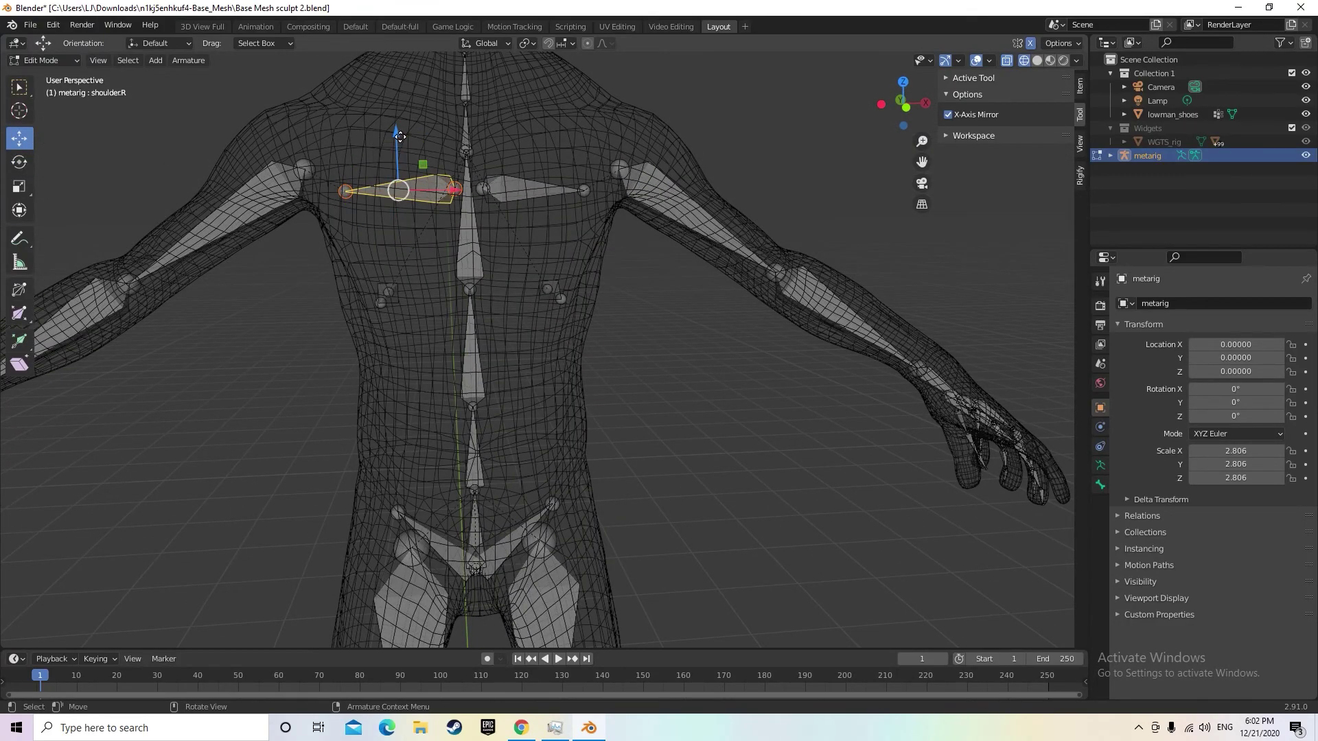
drag(399, 140, 399, 130)
middle_drag(481, 275, 609, 385)
key(g)
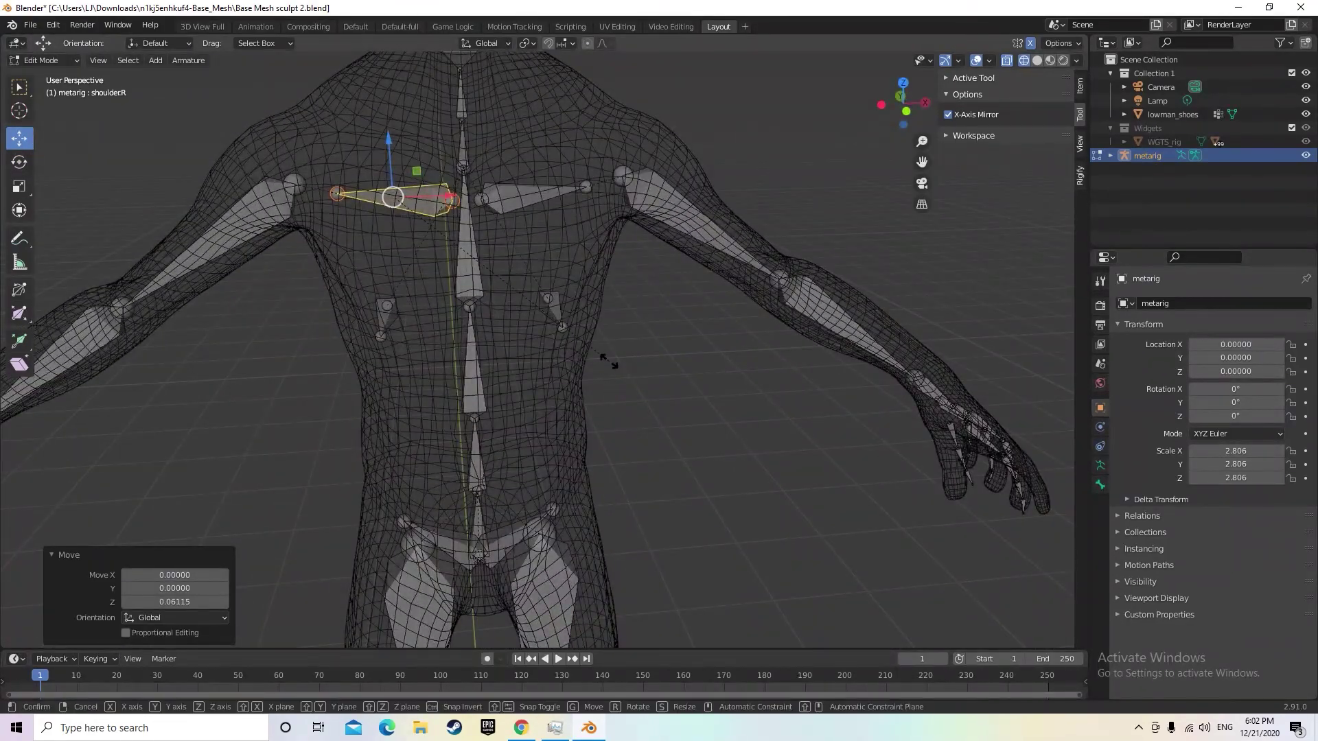
click(593, 356)
Readjust the right shoulder bone's height along the Z axis, finishing with a shift of about -0.15 m
drag(391, 144, 406, 98)
middle_drag(405, 98, 784, 257)
click(365, 140)
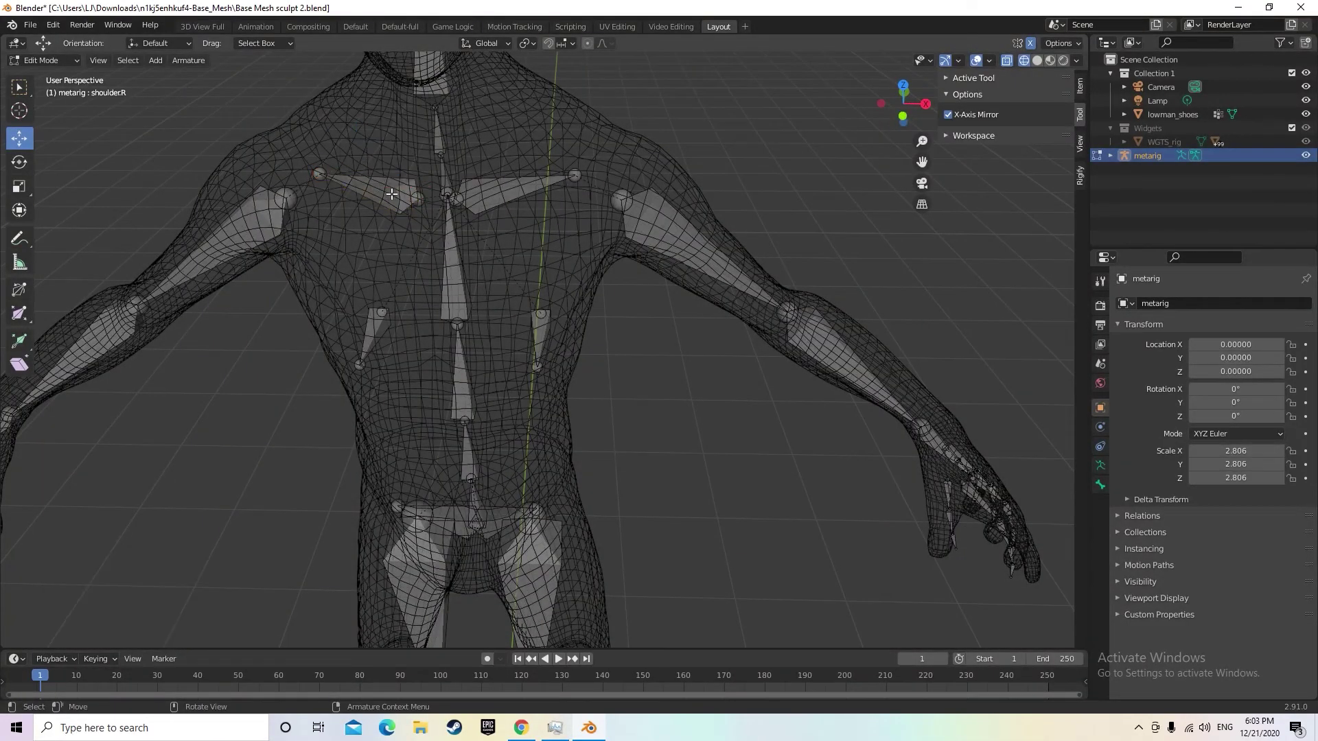
drag(366, 135, 367, 172)
Move the meta-rig's right foot bones outward from the body's centre into the mesh's right foot
middle_drag(367, 172, 668, 579)
shift+scroll(753, 339, down, 15)
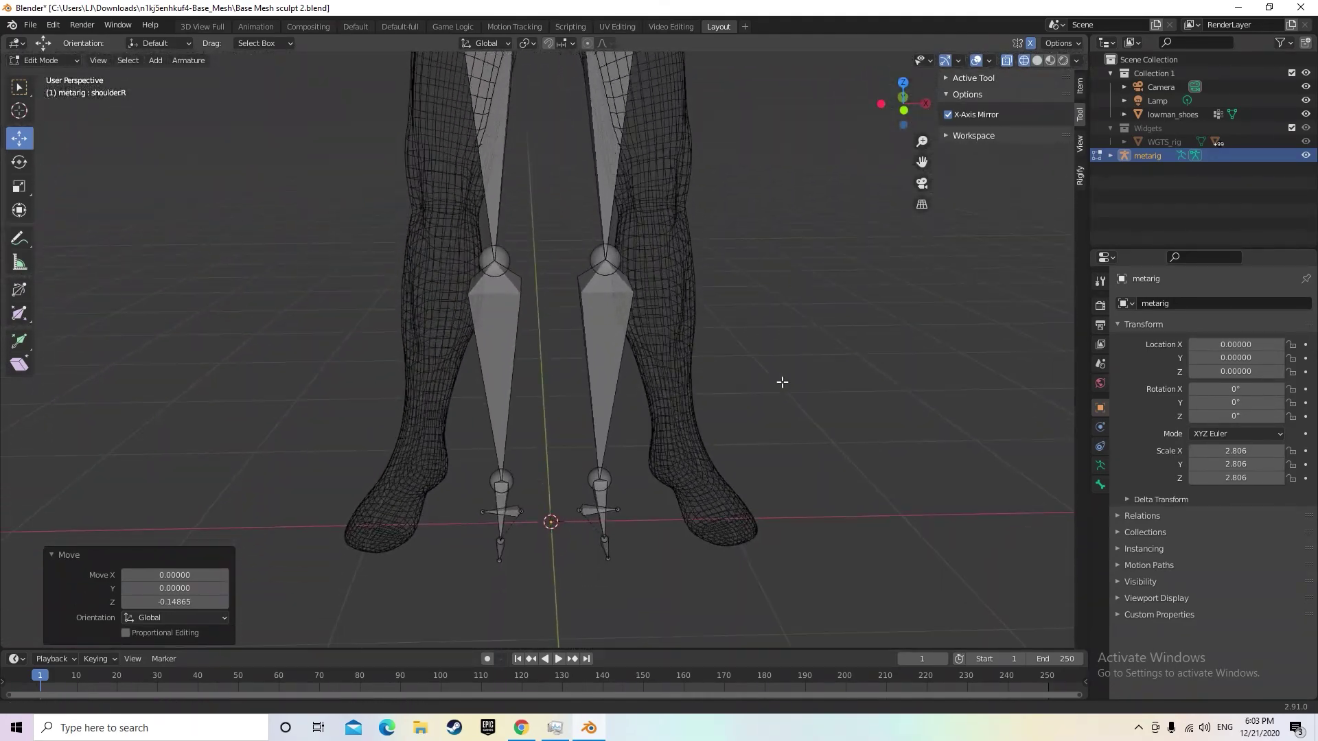
click(500, 511)
key(g)
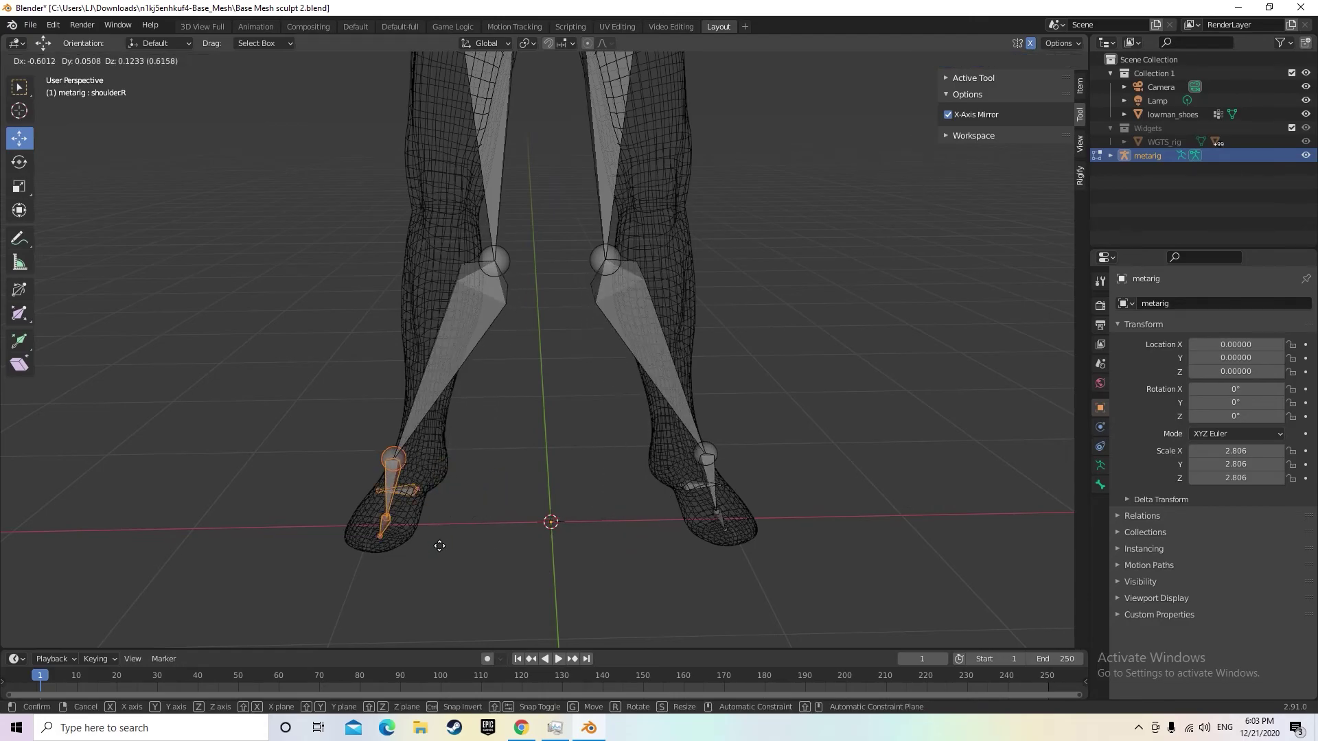
click(447, 523)
Move the right knee joint about -0.24 m in X, 0.08 m in Y and 0.25 m in Z into the mesh's knee
click(504, 269)
key(g)
click(455, 215)
Select all the right foot bones, move them back into the mesh's foot and rotate them about -7.3°
middle_drag(532, 429, 715, 400)
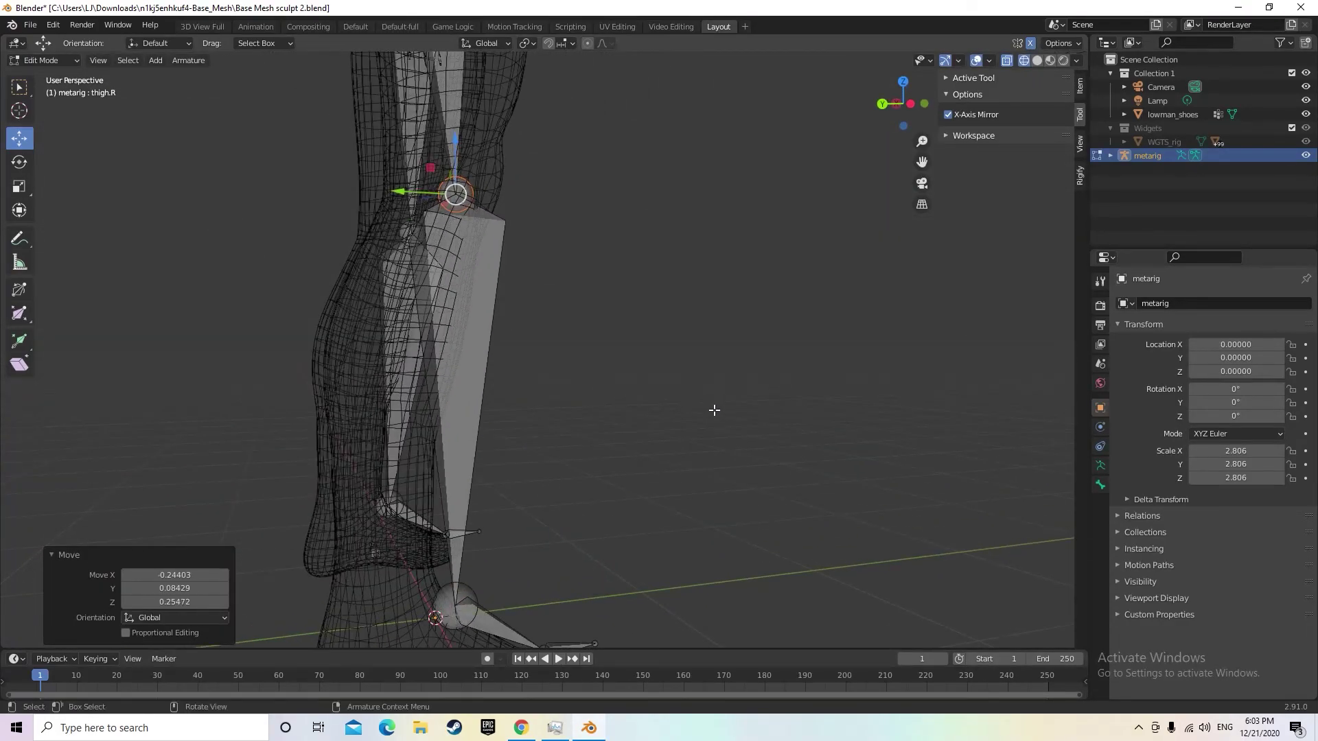
shift+middle_drag(653, 609, 621, 482)
drag(374, 429, 587, 574)
middle_drag(597, 572, 269, 495)
key(g)
click(604, 611)
key(r)
click(470, 596)
middle_drag(279, 413, 194, 393)
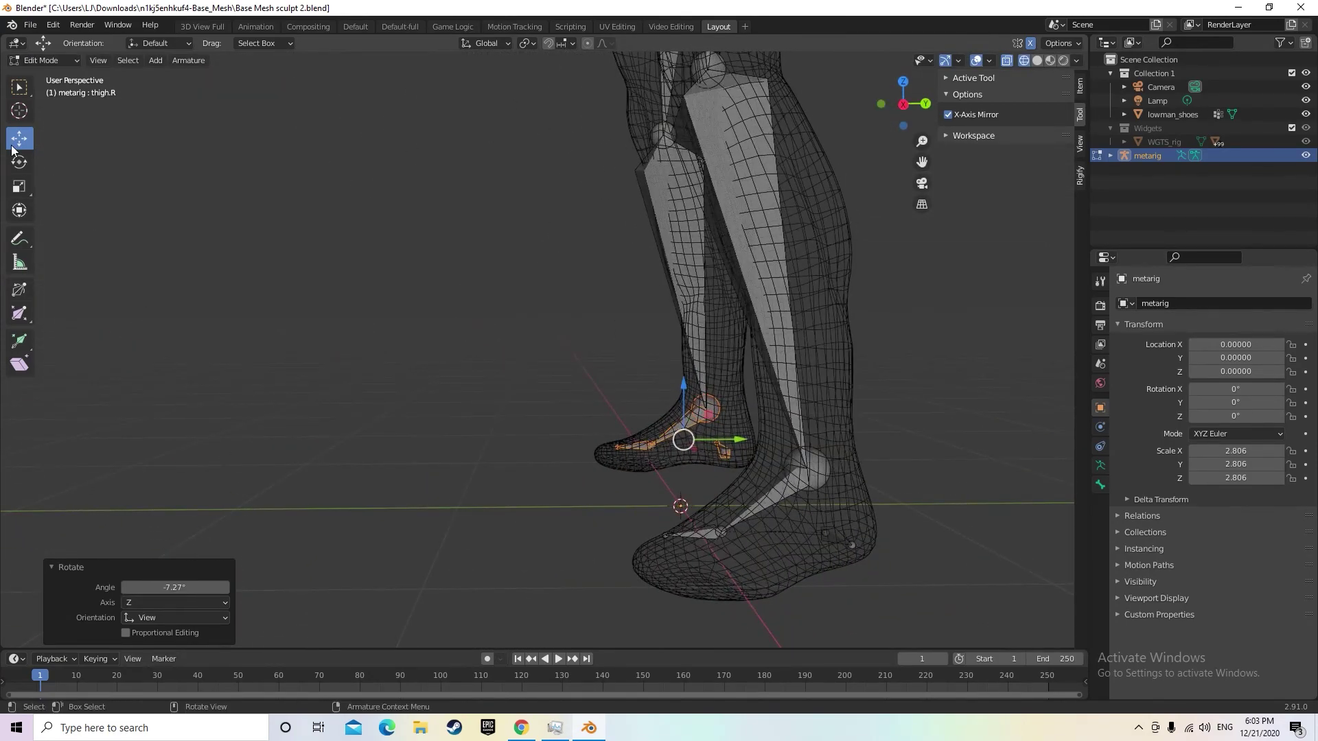
Activate the Rotate tool, reselect the right foot bones and lower them about 0.03 m inside the mesh's foot
click(18, 162)
middle_drag(288, 295, 401, 387)
drag(401, 387, 492, 418)
middle_drag(491, 418, 297, 433)
key(b)
drag(596, 400, 718, 460)
key(g)
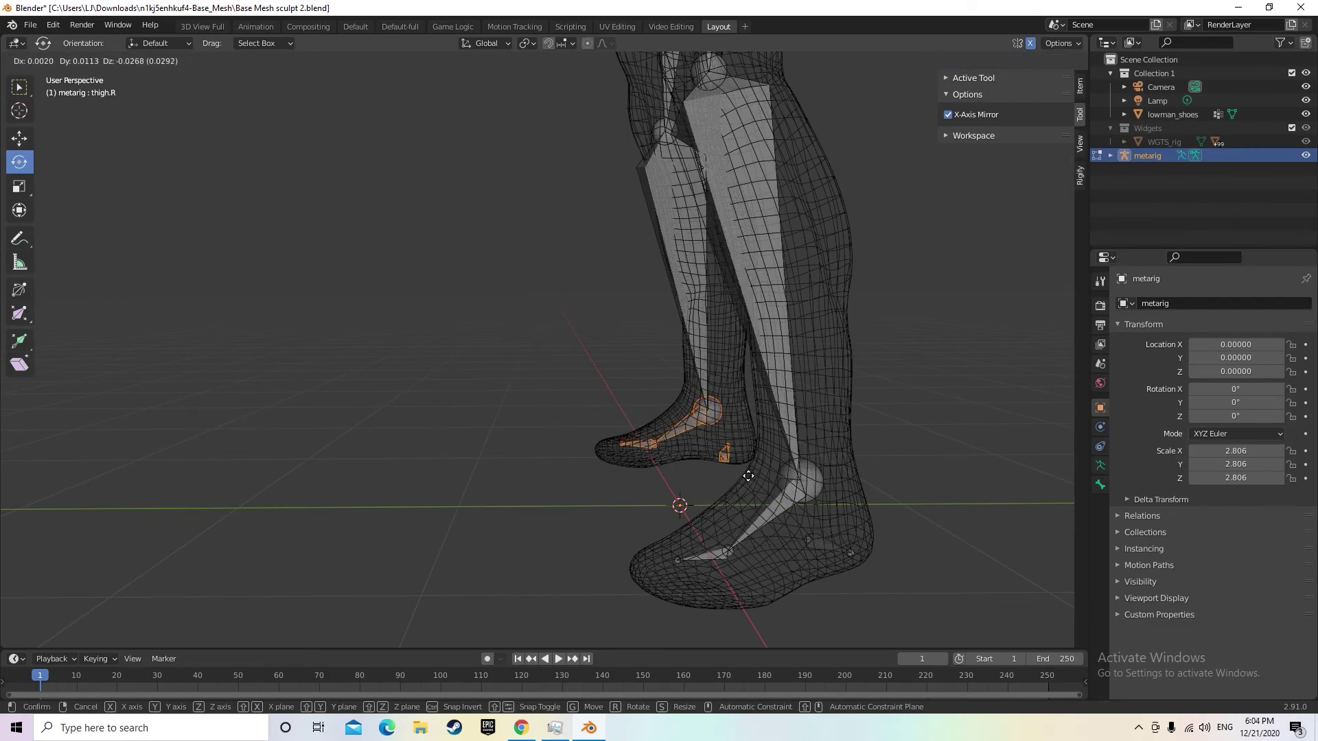
click(748, 476)
middle_drag(748, 476, 612, 533)
Scale the left heel bone to fit the width of the mesh's heel
click(311, 554)
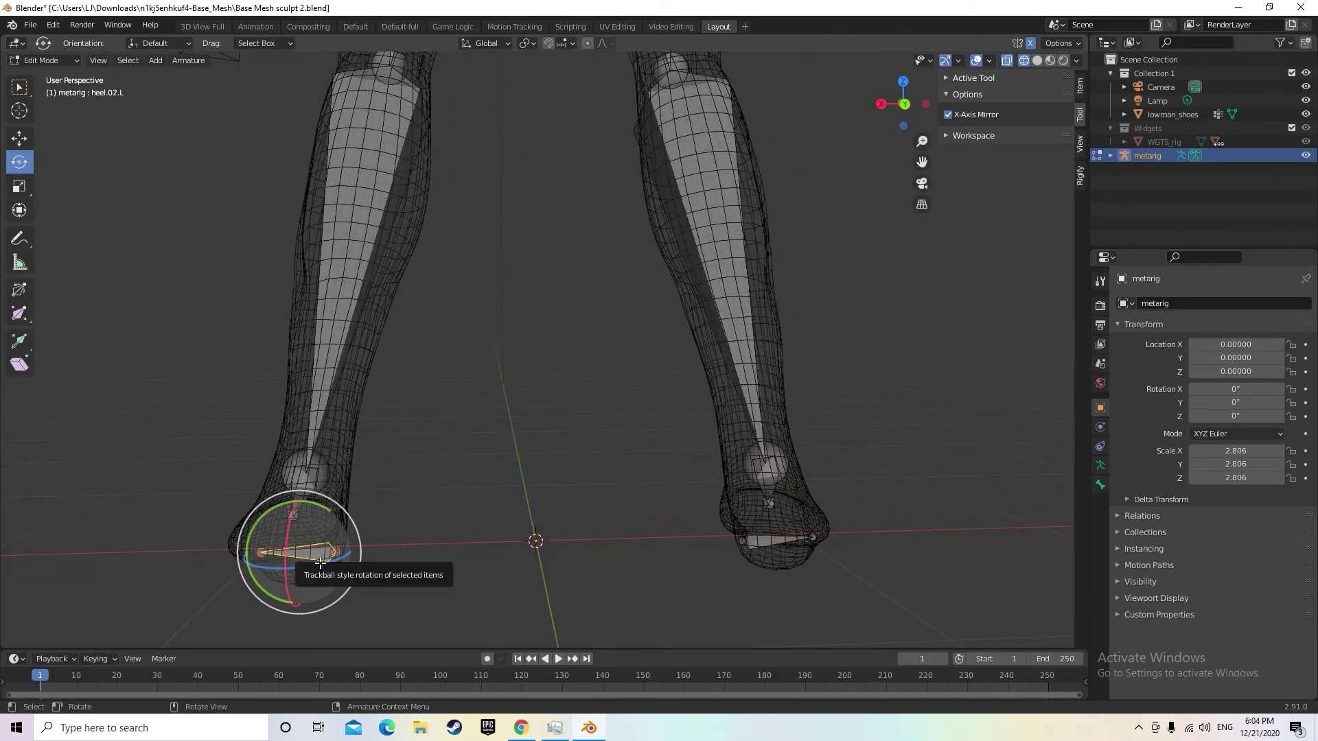
key(s)
click(317, 561)
Scale the left shin bone and move it about 0.10 m along Y inside the mesh's lower leg
middle_drag(317, 560, 755, 444)
click(642, 251)
key(s)
click(638, 260)
key(g)
click(612, 313)
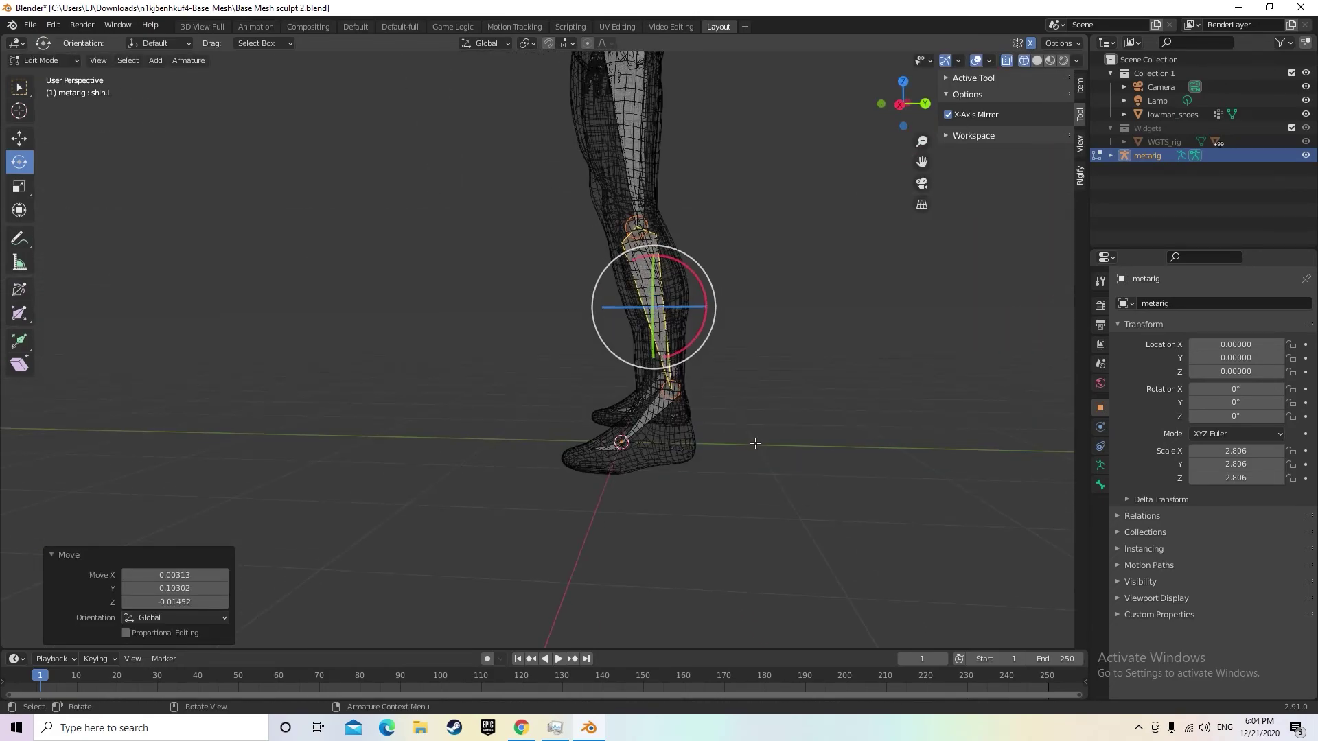
Lengthen the left shin bone, scale it to 0.72 along Y and 0.89 overall, and lower it about 0.29 m
click(19, 187)
drag(657, 263, 656, 247)
drag(703, 307, 695, 317)
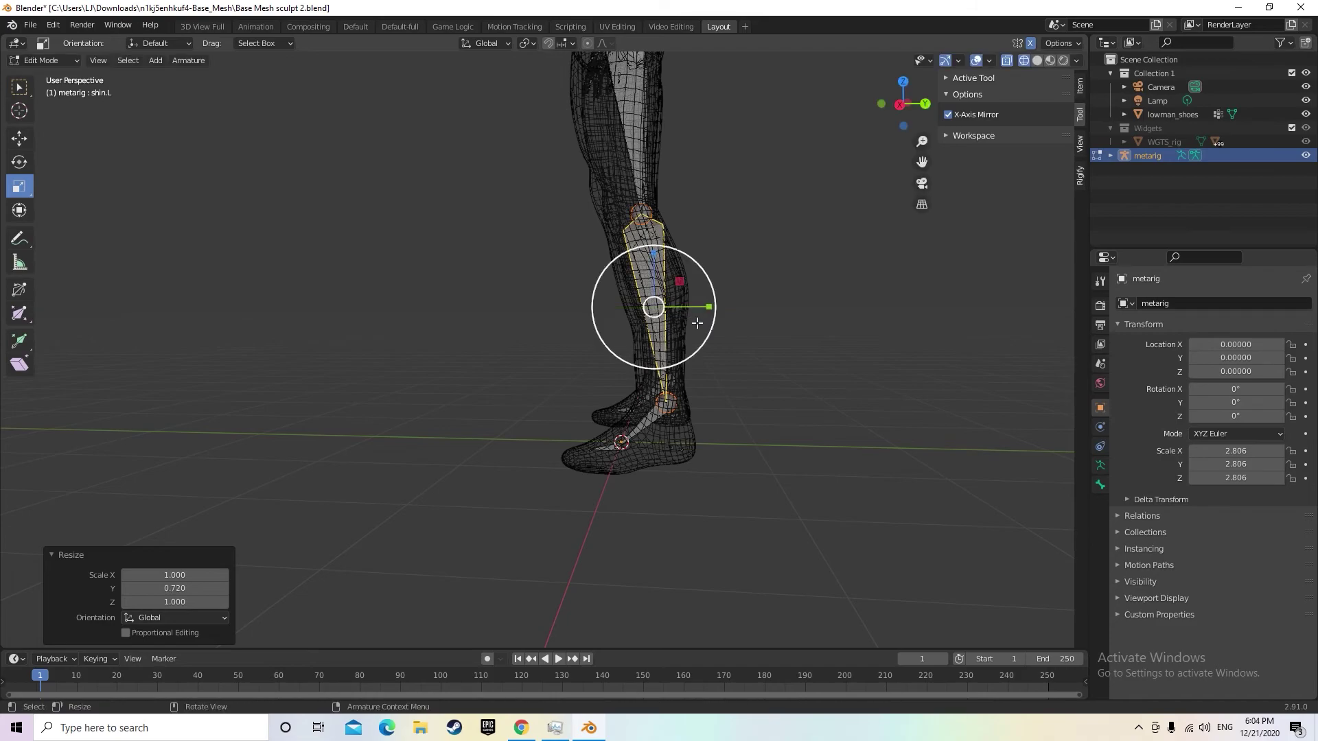
key(s)
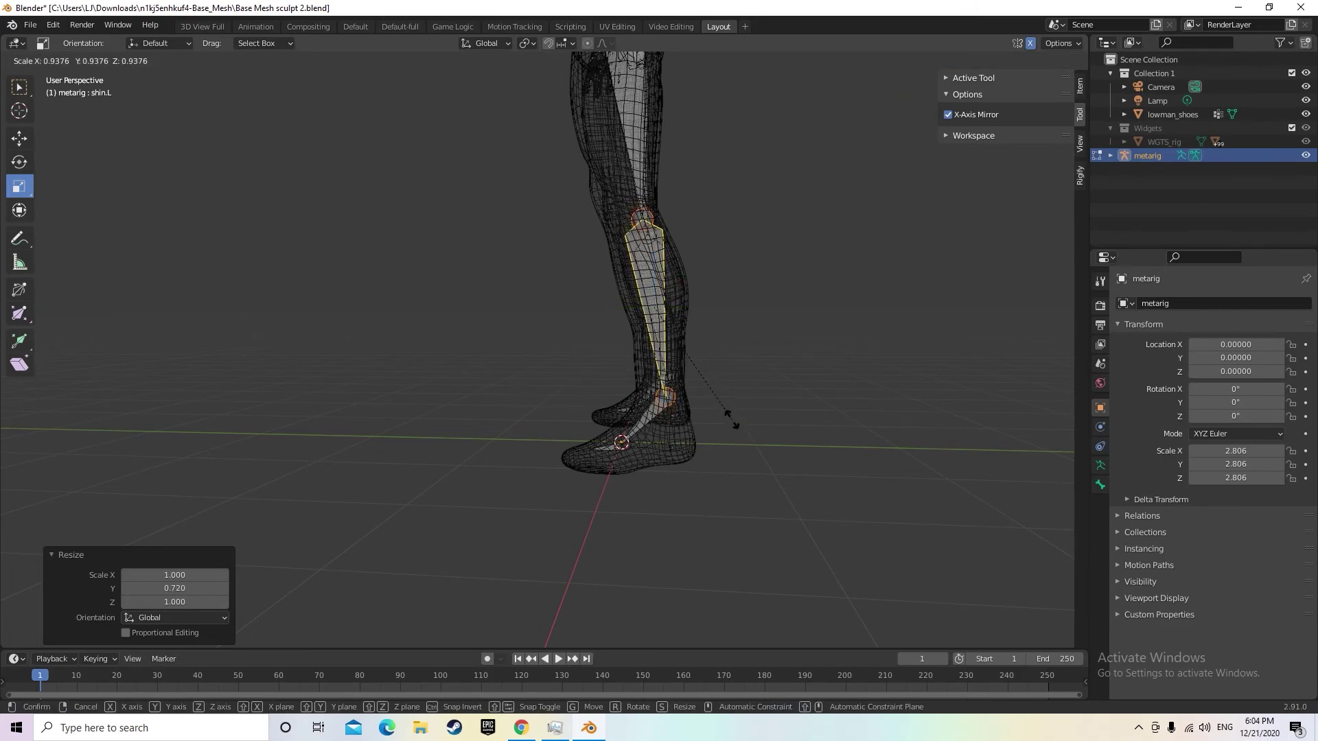
click(732, 419)
key(g)
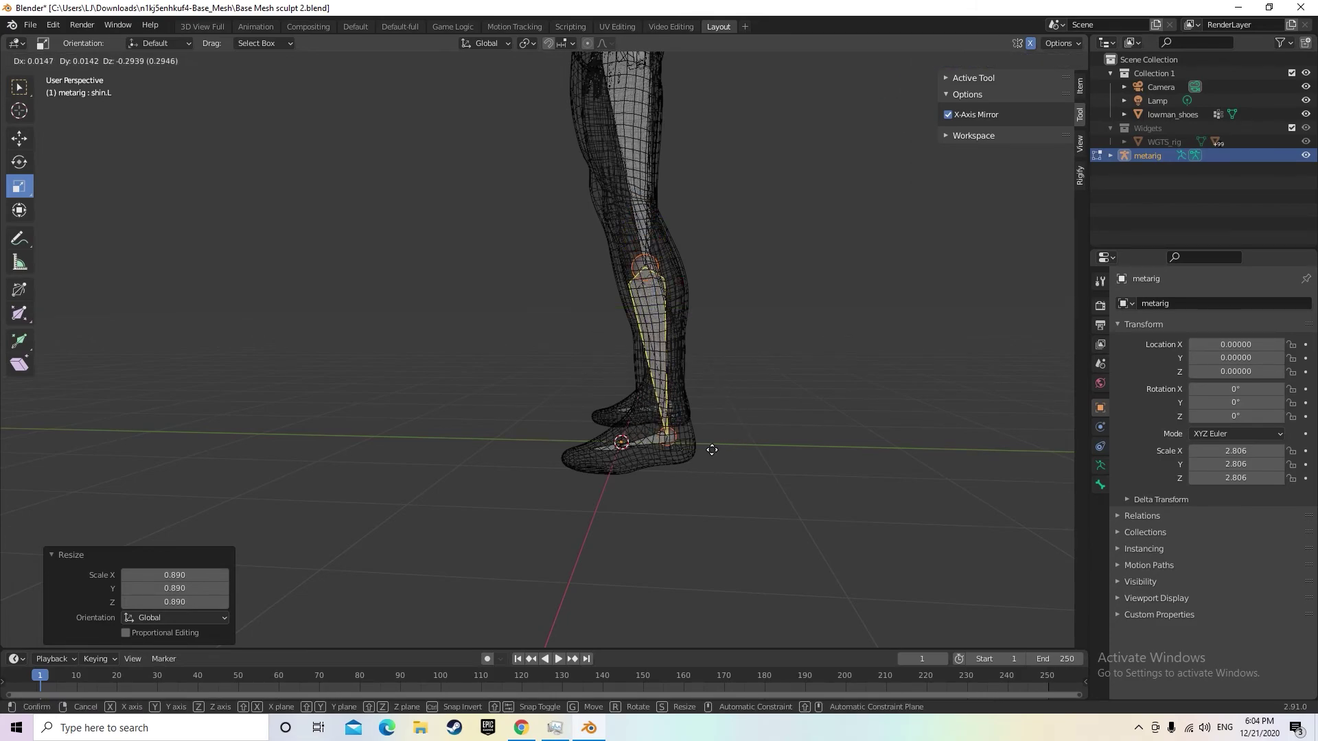
click(712, 449)
Raise the left shin bone about 0.37 m toward the knee and enlarge it to span the mesh's lower leg
middle_drag(709, 447, 912, 453)
middle_drag(791, 262, 641, 312)
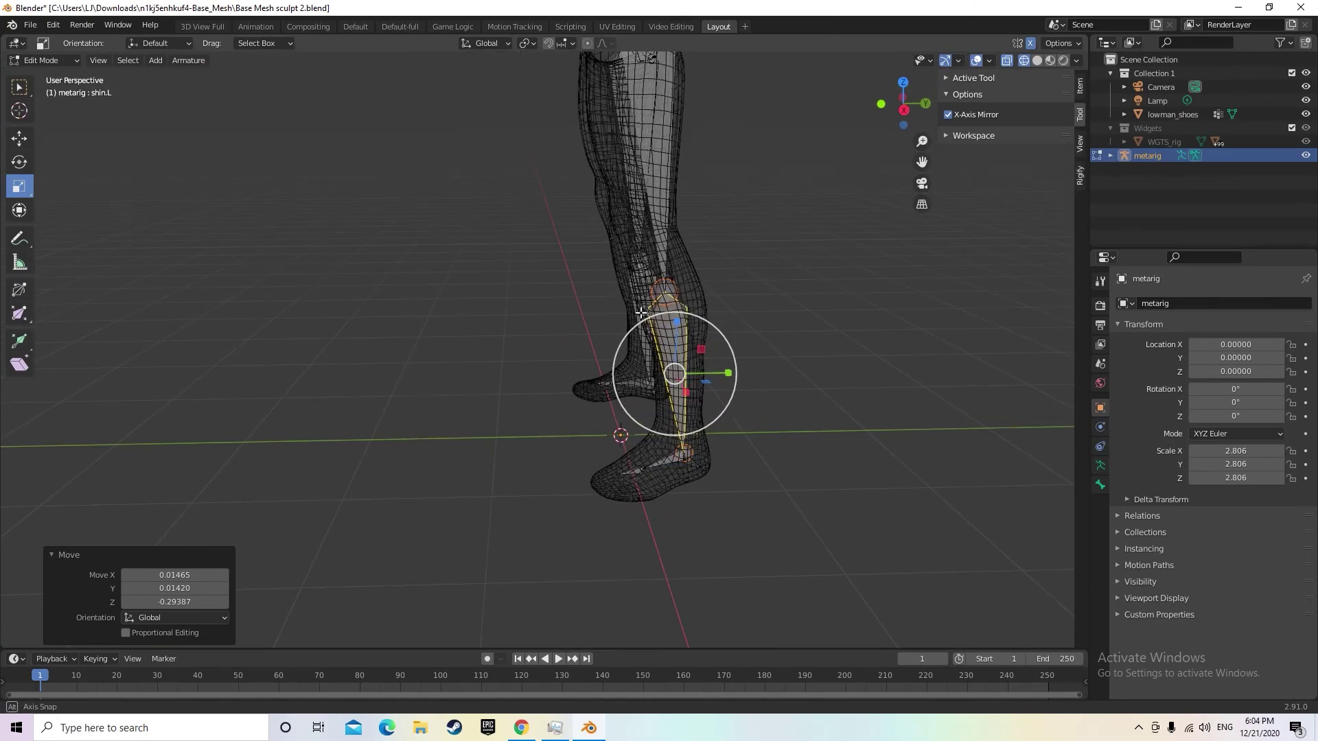
key(g)
click(627, 259)
key(s)
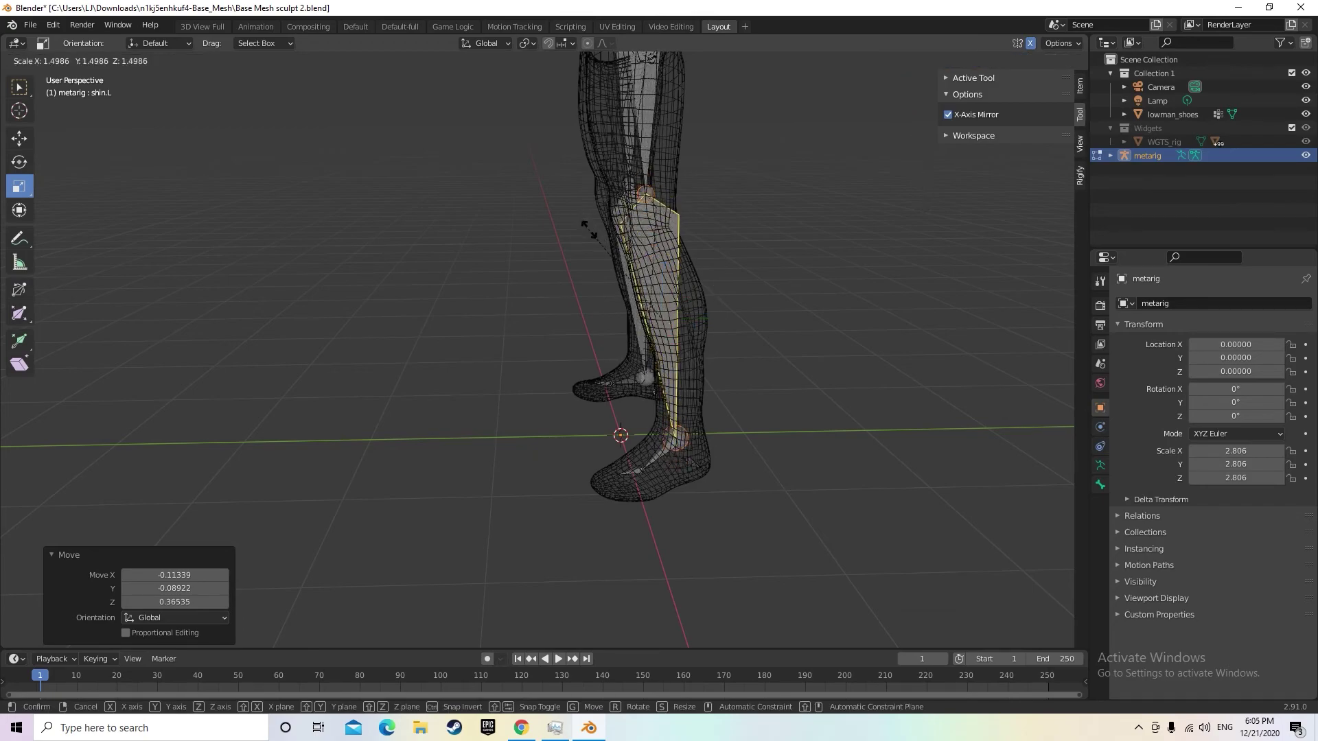
click(595, 256)
Select the right shin bone and move it about 0.08 m along negative X inside the mesh's lower leg
middle_drag(595, 256, 577, 286)
click(594, 278)
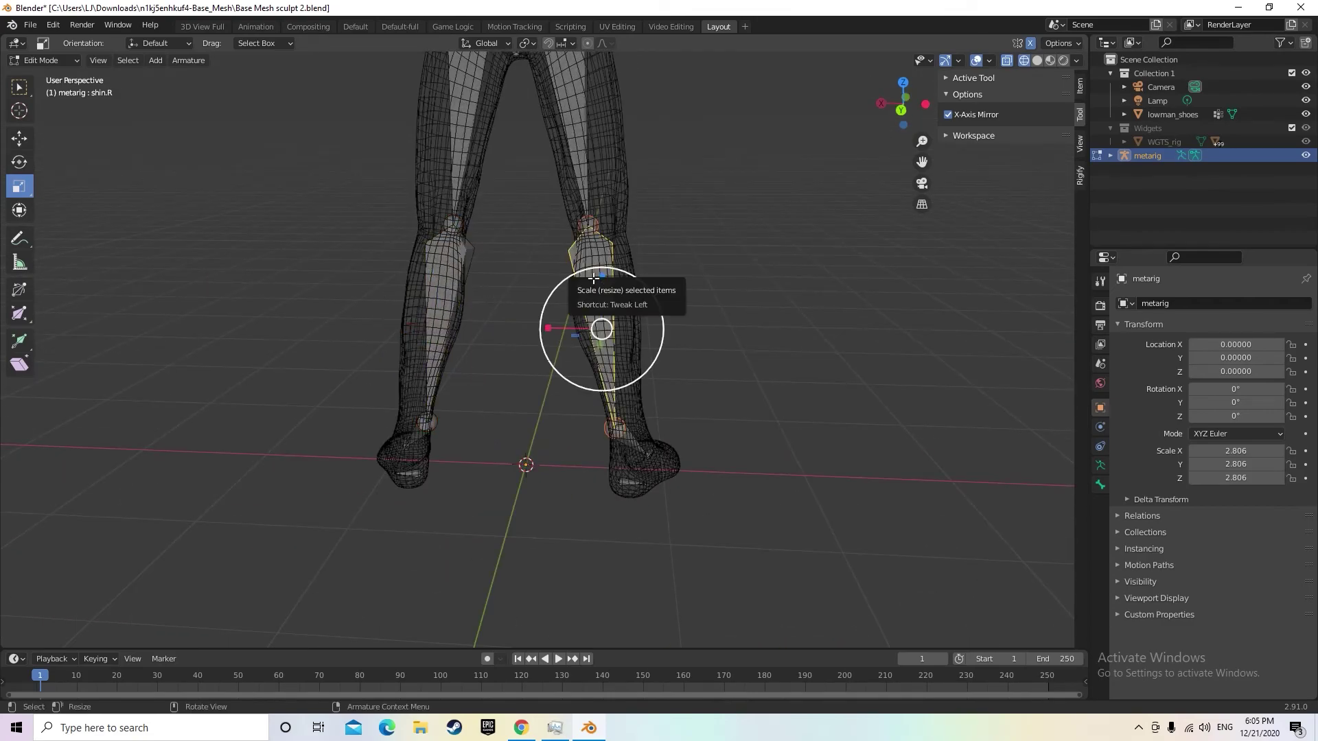
key(h)
click(529, 333)
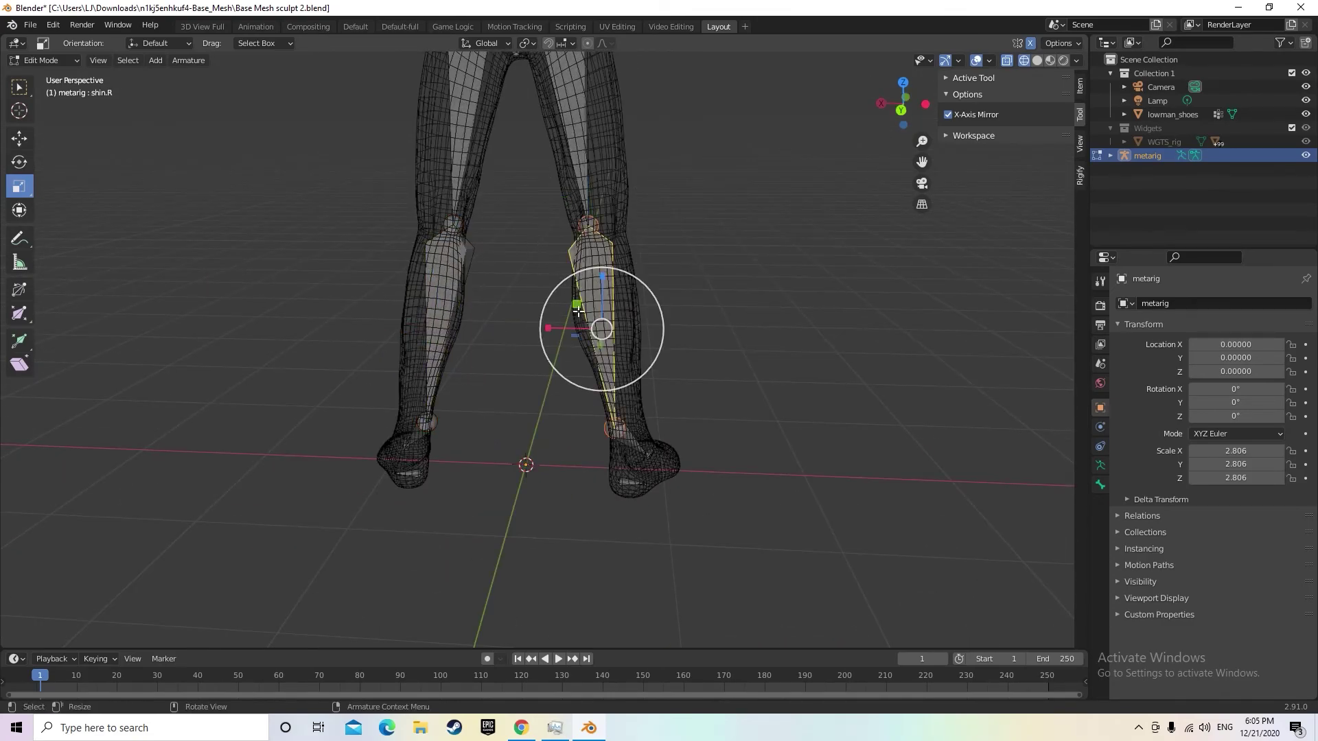
key(g)
click(591, 314)
middle_drag(817, 343, 669, 343)
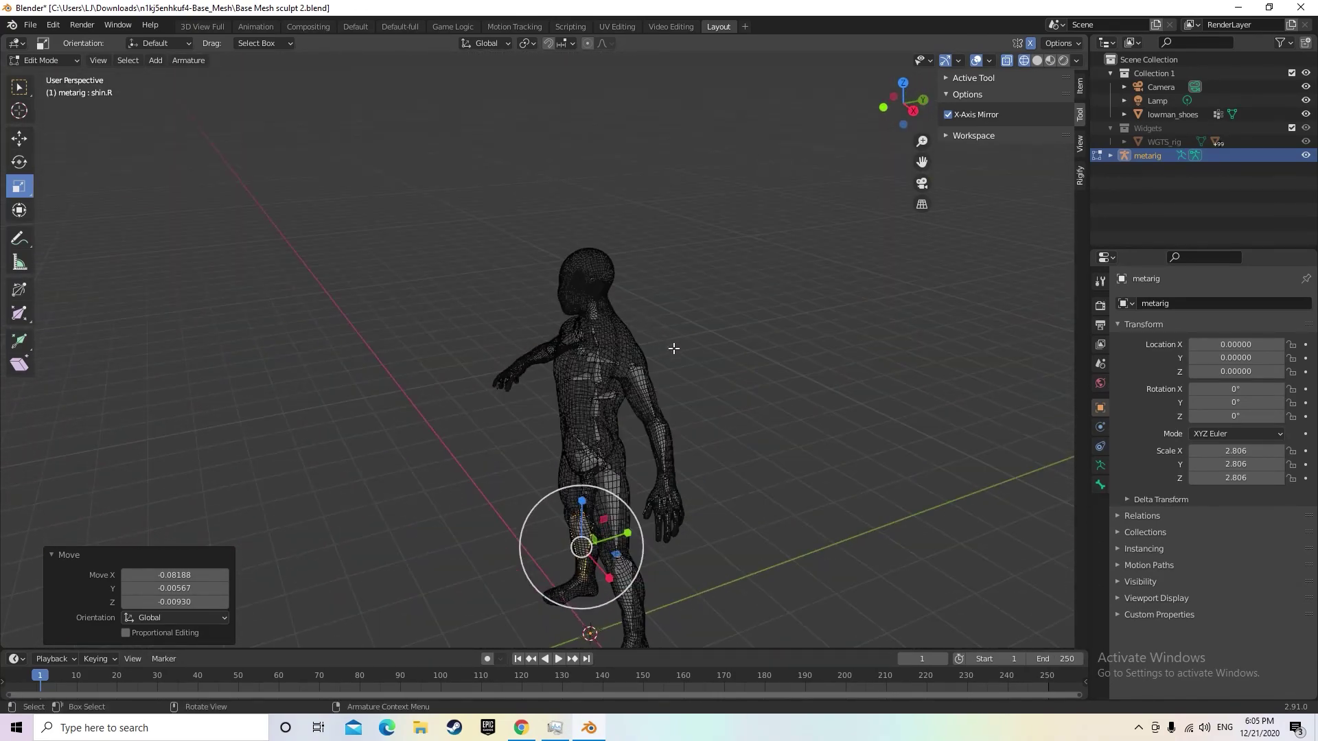
scroll(676, 349, up, 4)
middle_drag(803, 329, 457, 542)
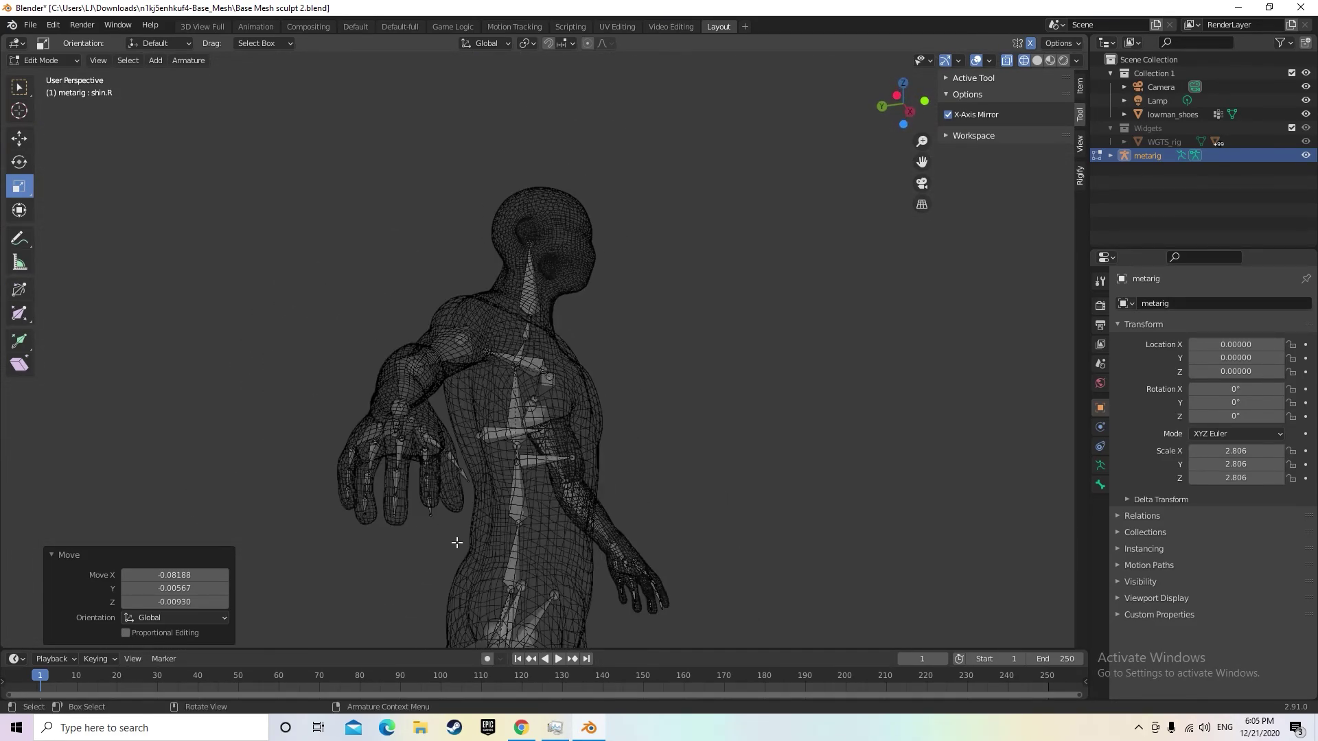
click(471, 485)
middle_drag(472, 485, 703, 586)
middle_drag(471, 577, 344, 400)
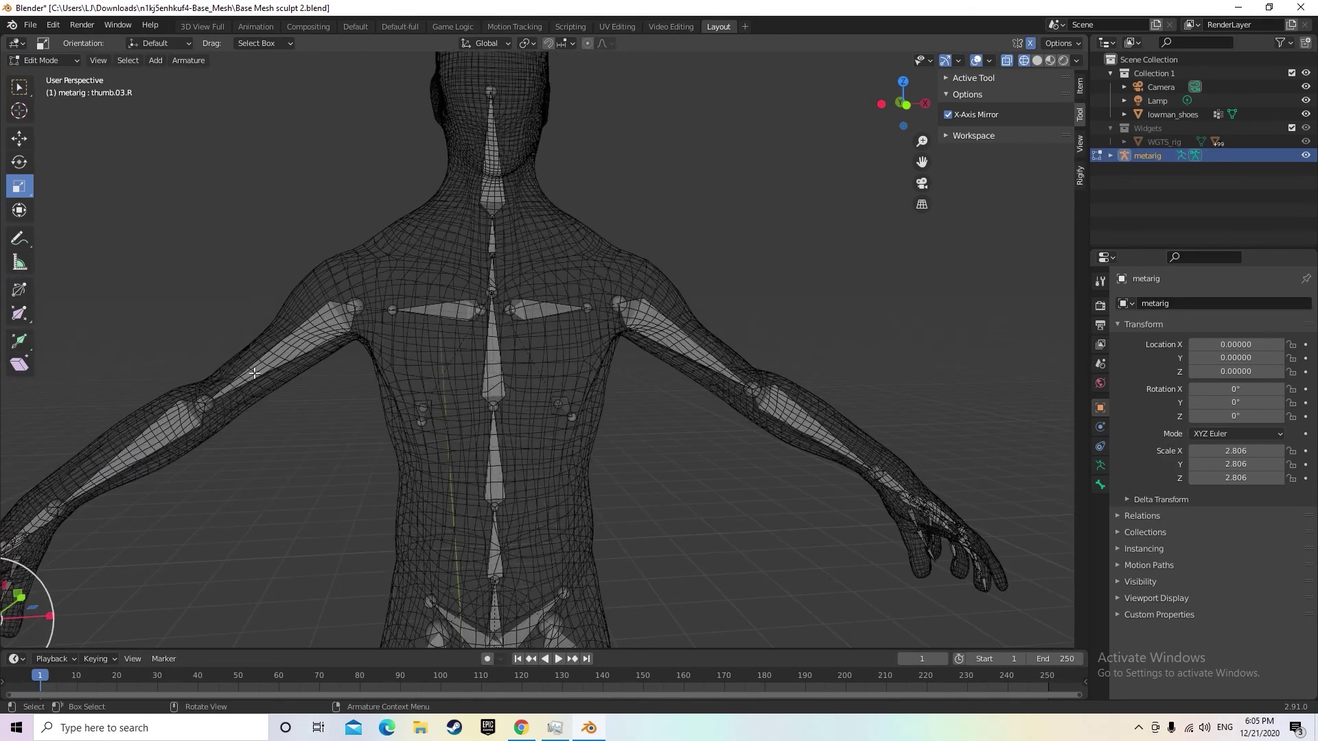
click(41, 61)
click(37, 83)
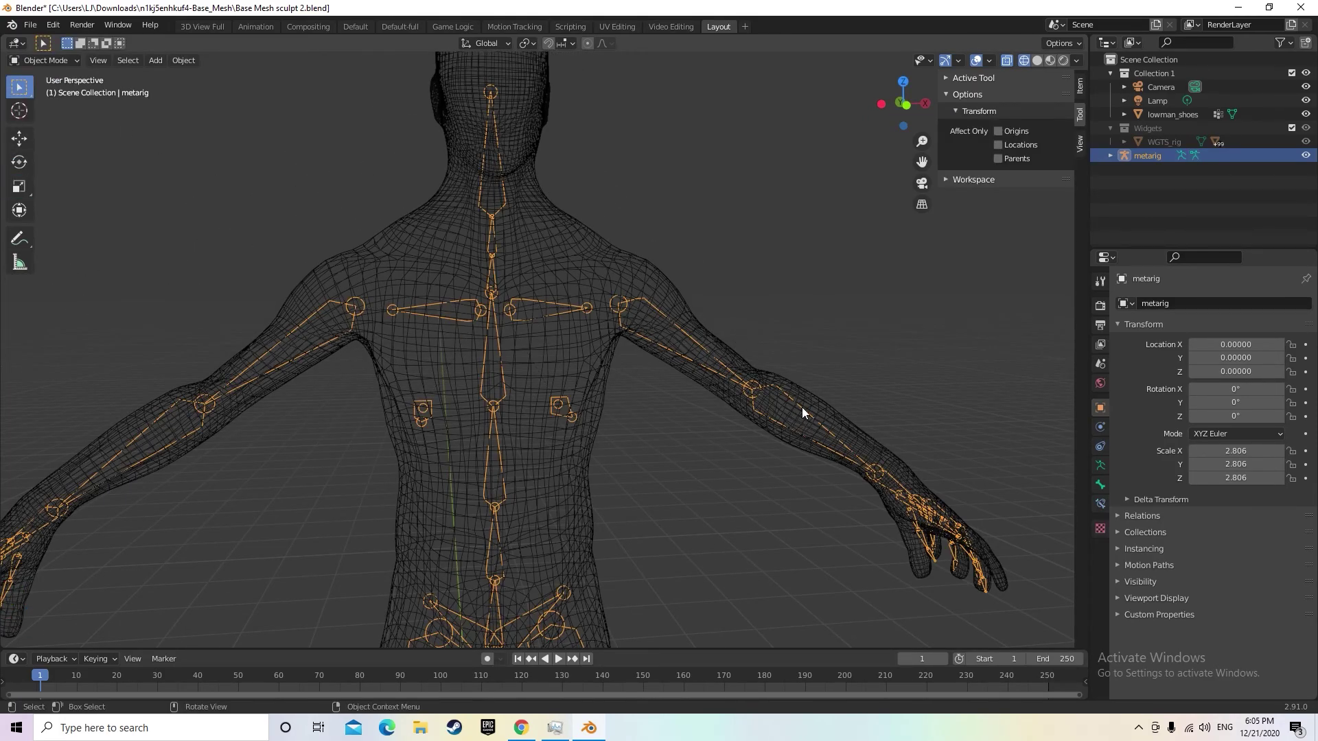
middle_drag(593, 575, 574, 553)
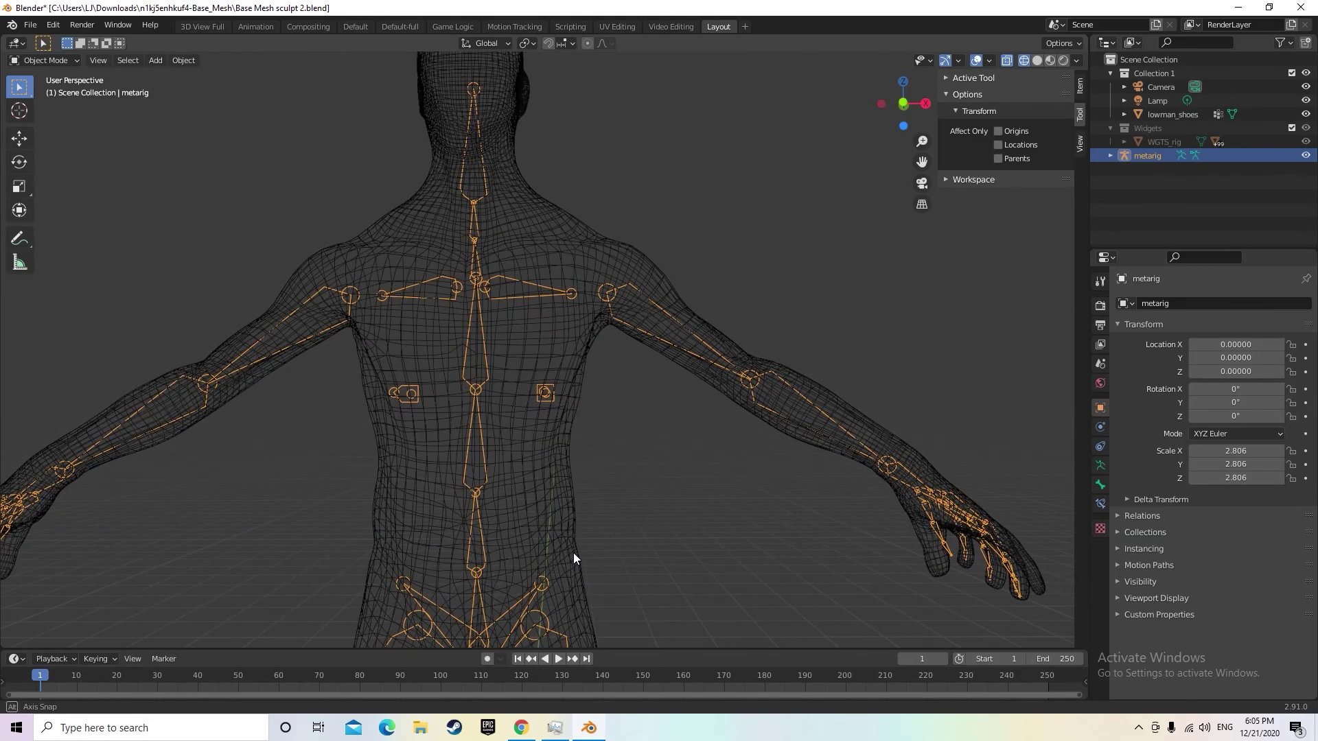
click(549, 501)
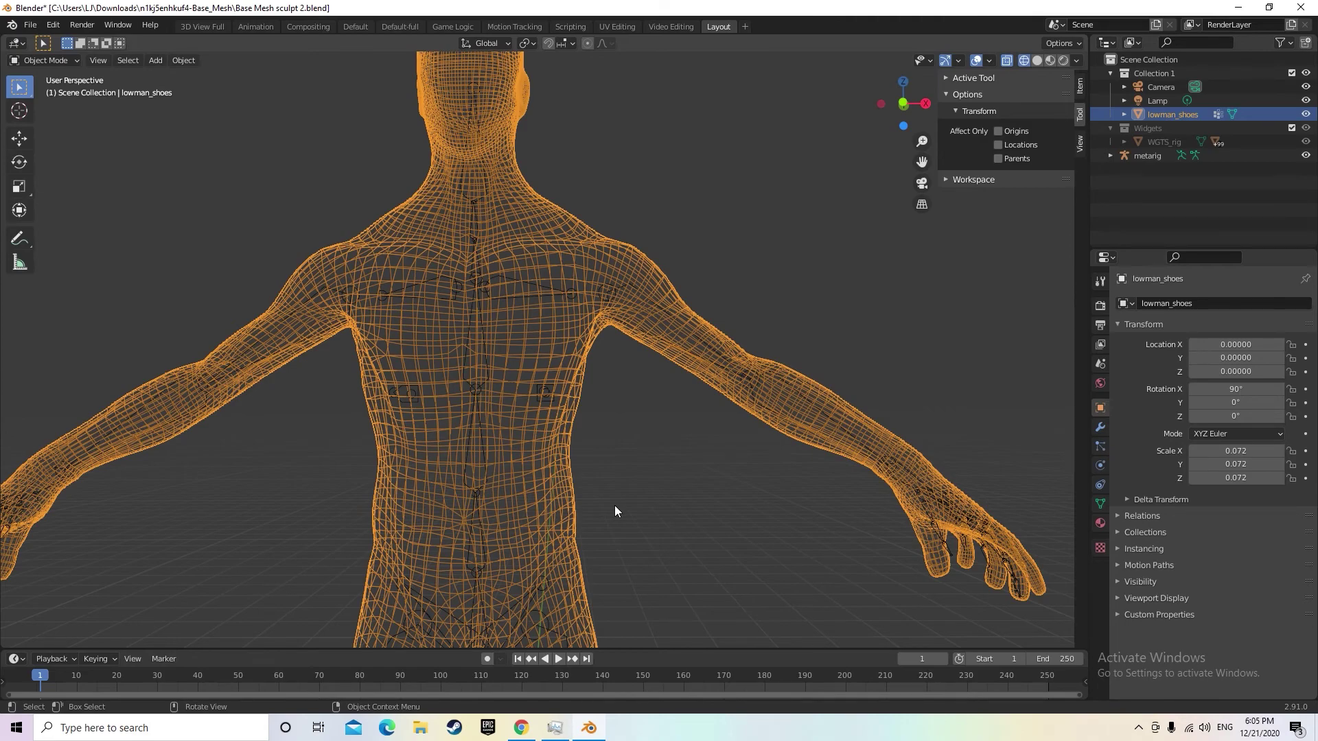
click(842, 547)
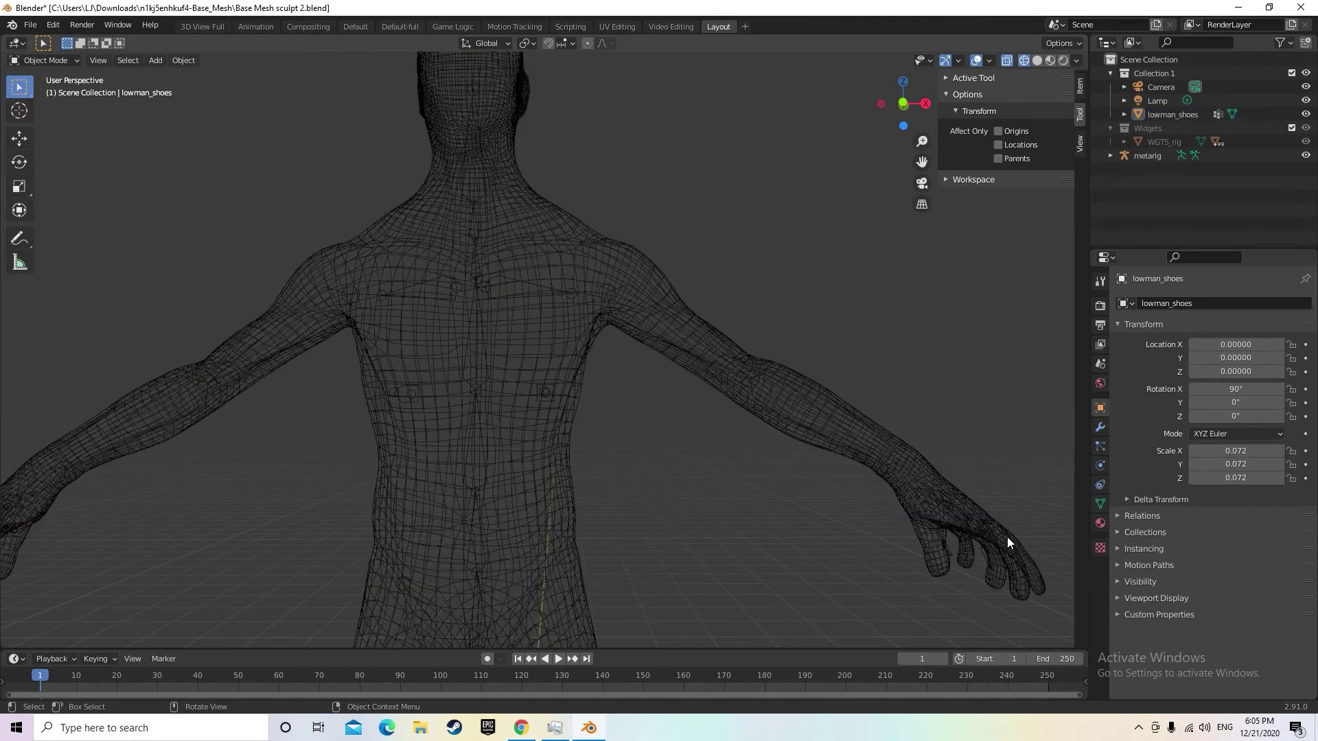
middle_drag(526, 499, 563, 486)
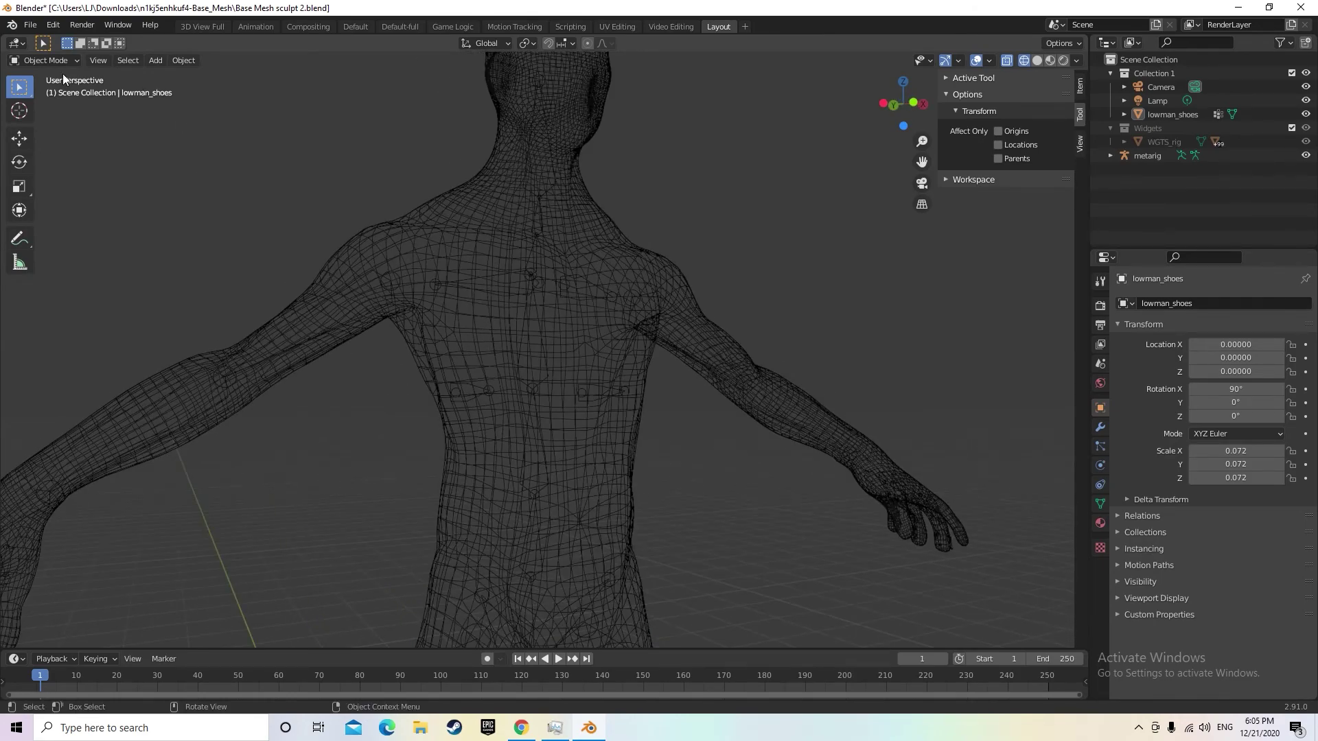
click(539, 391)
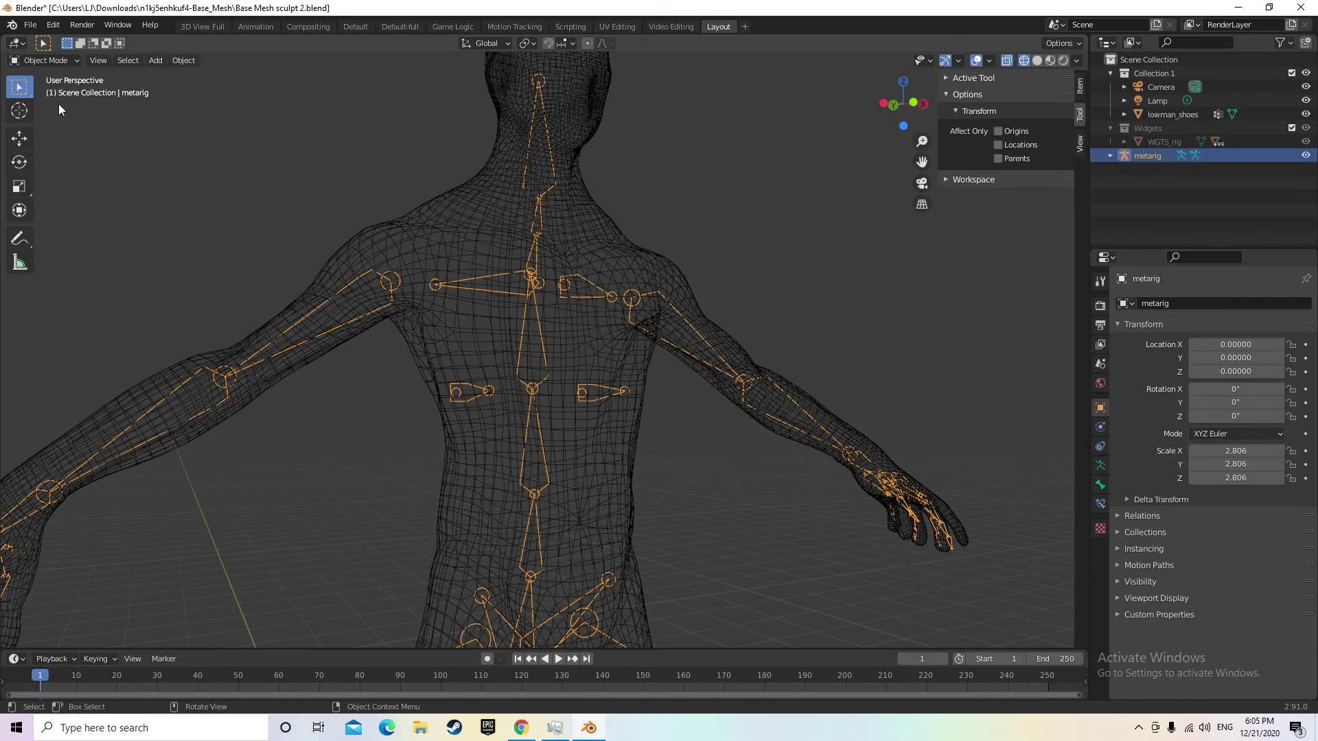
click(75, 63)
click(77, 95)
Select the middle and tip bones of the right thumb, move them about 0.04 m into the mesh's thumb and rotate them -10.2°
middle_drag(216, 564, 286, 542)
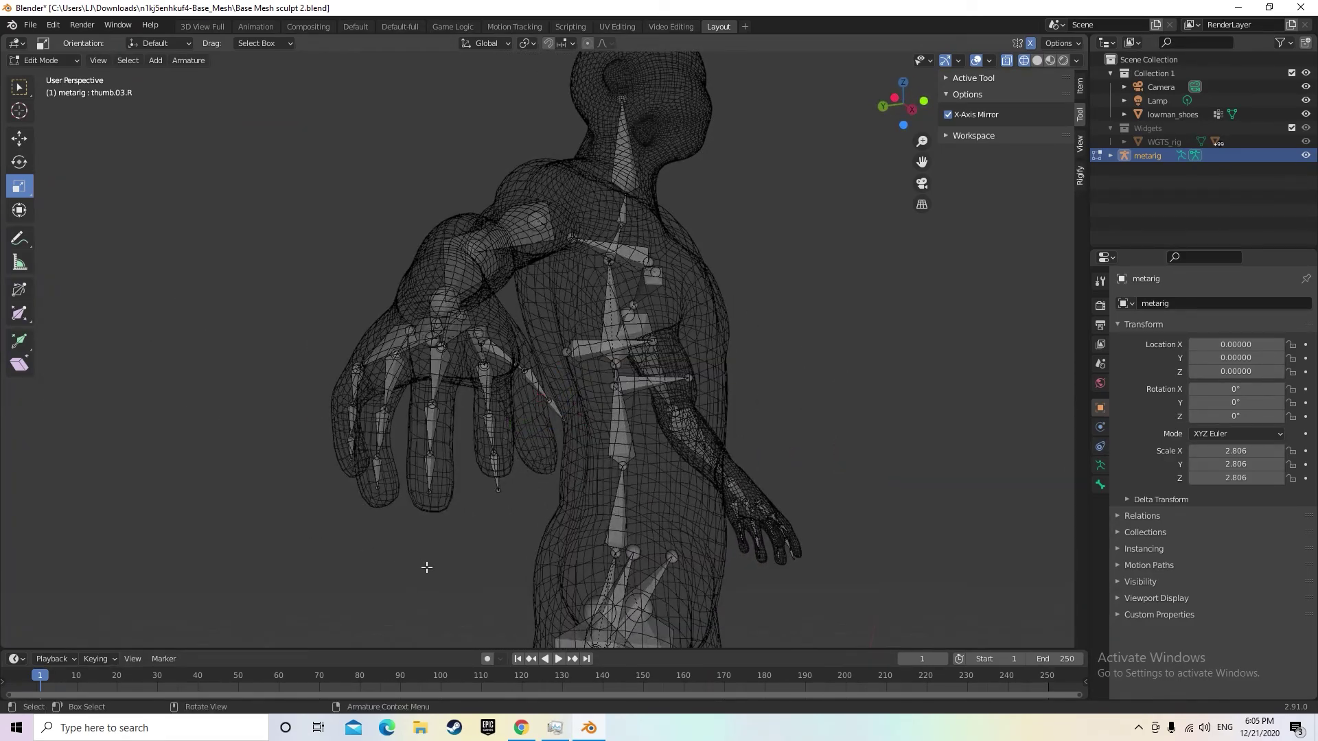
middle_drag(463, 582, 454, 583)
click(443, 421)
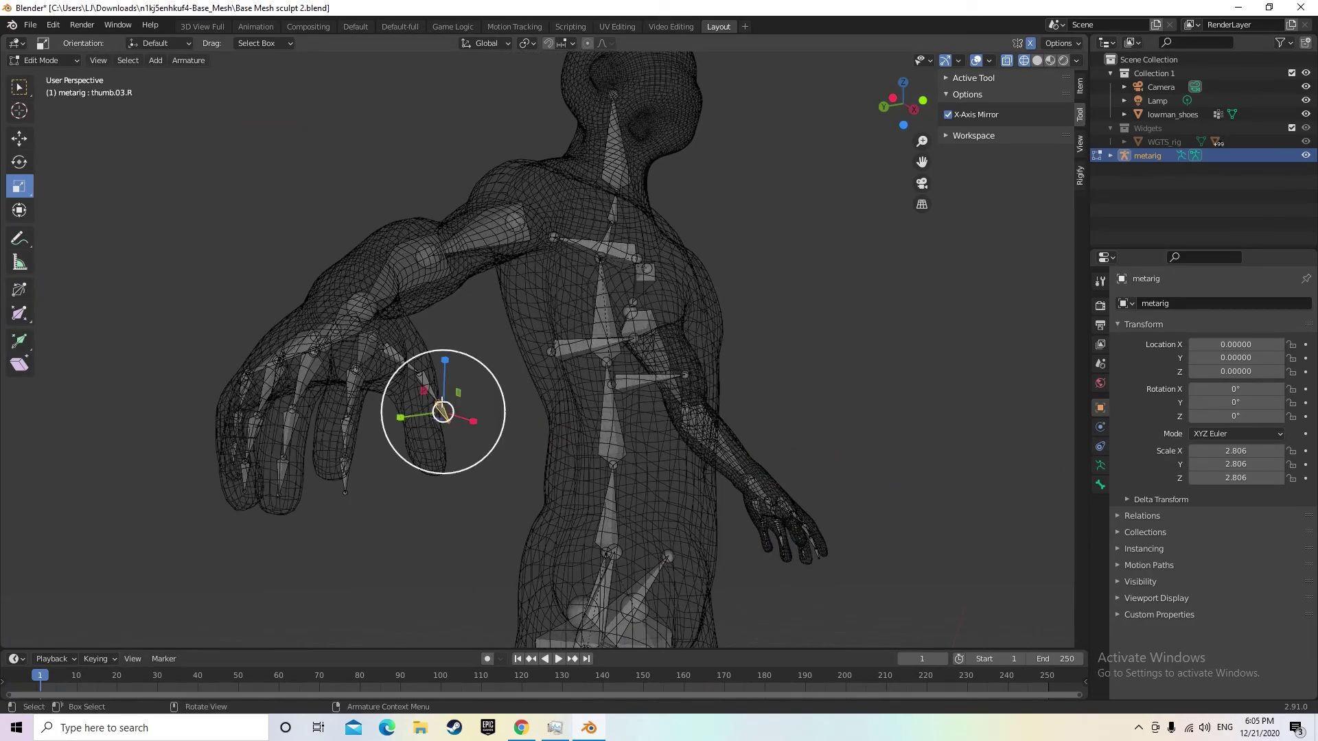
click(435, 396)
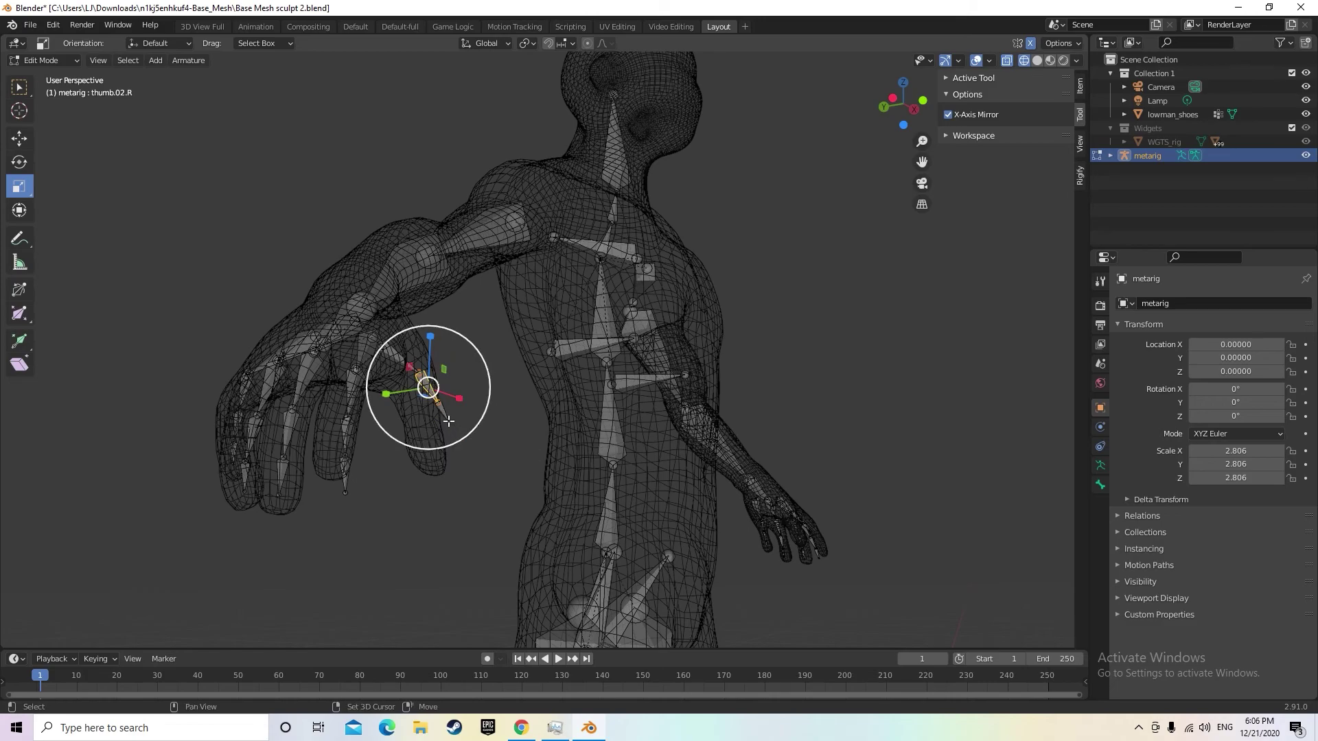
click(448, 419)
key(g)
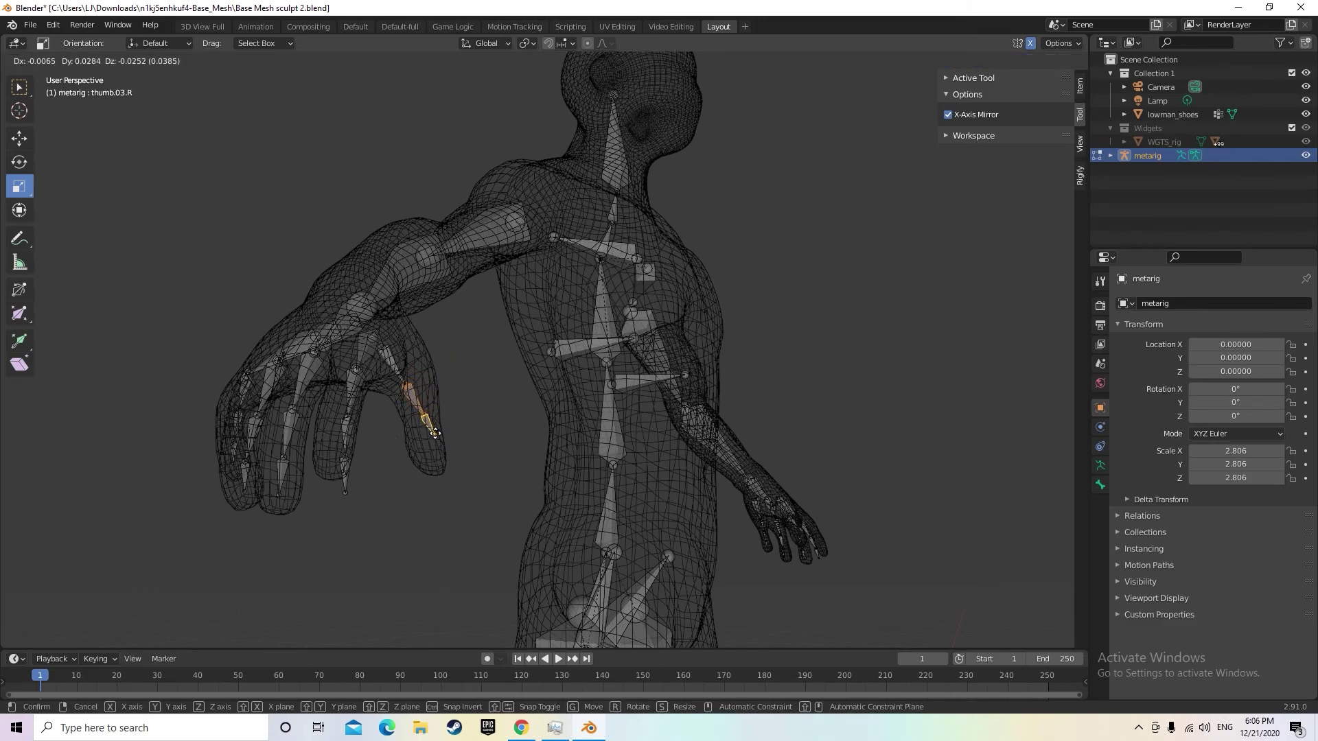
click(434, 432)
key(r)
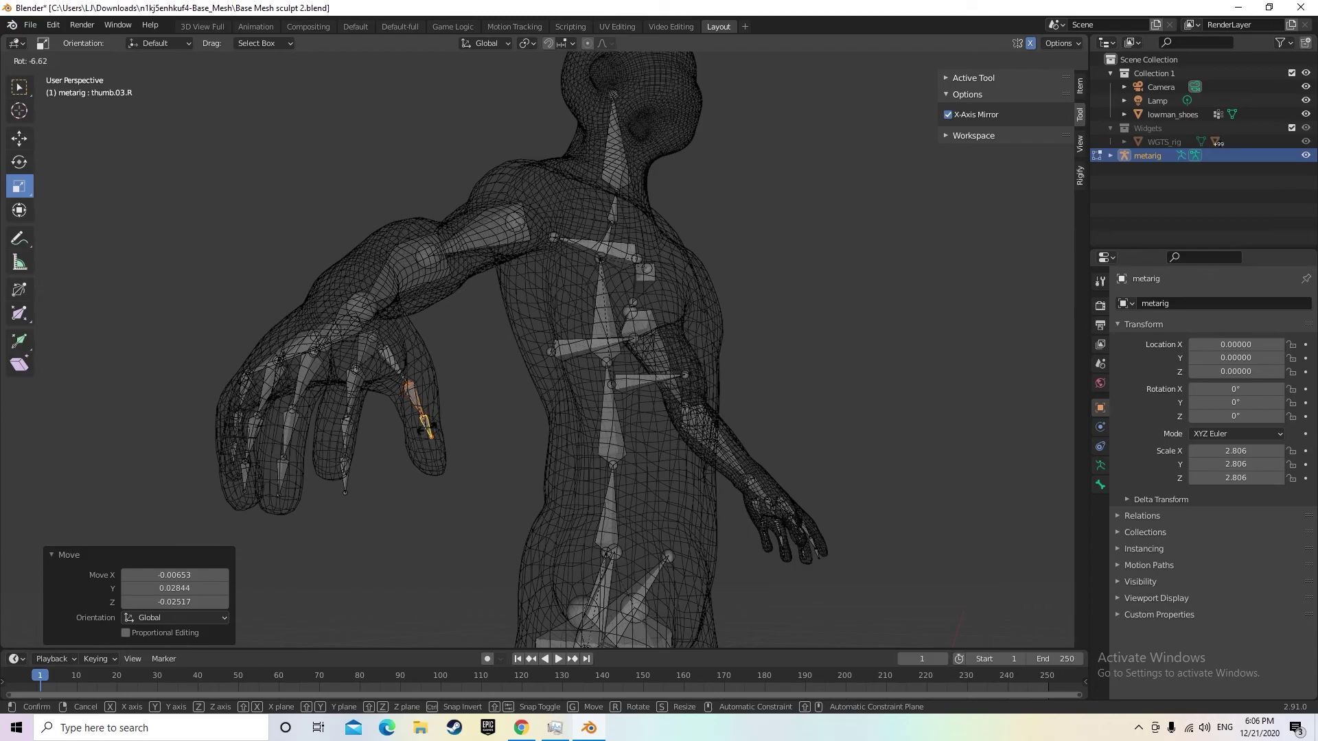
click(423, 431)
Select the three left index finger bones, move them about 0.03 m into the mesh's finger and rotate them 11.1°
middle_drag(423, 431, 880, 577)
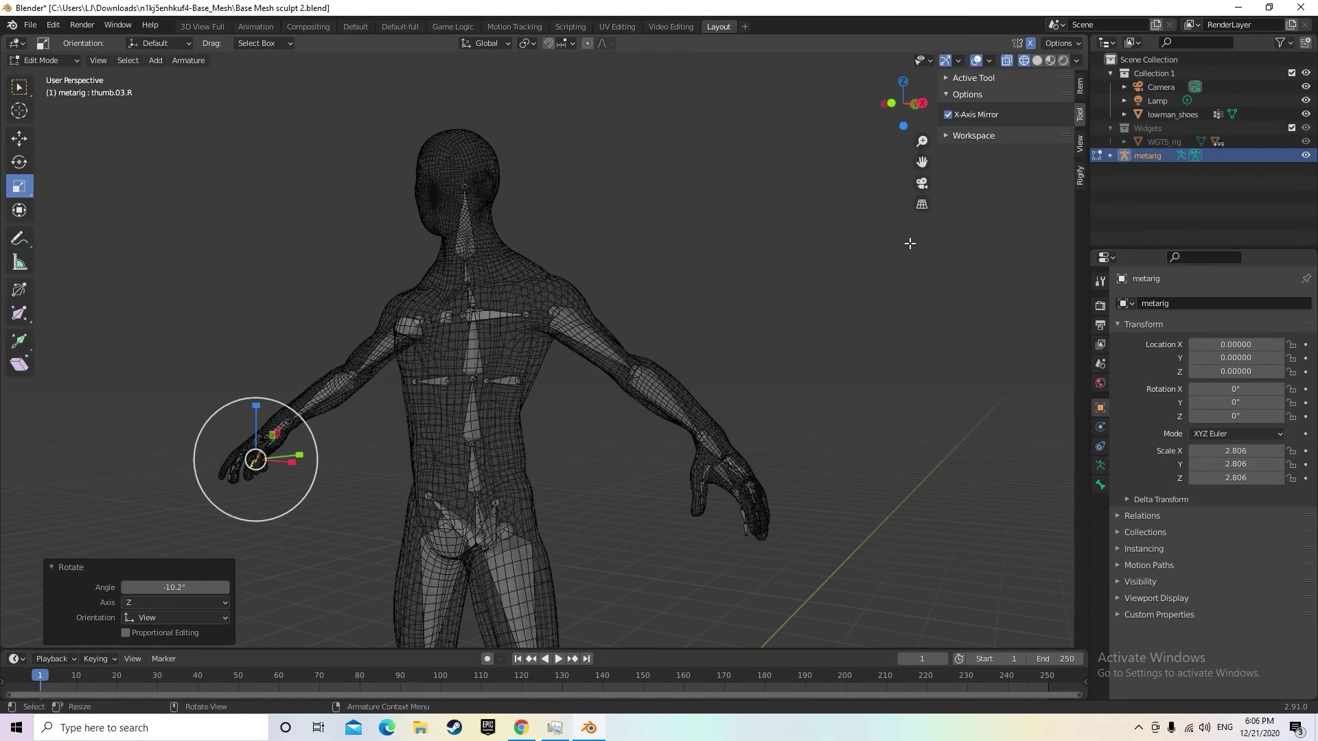
middle_drag(868, 483, 705, 546)
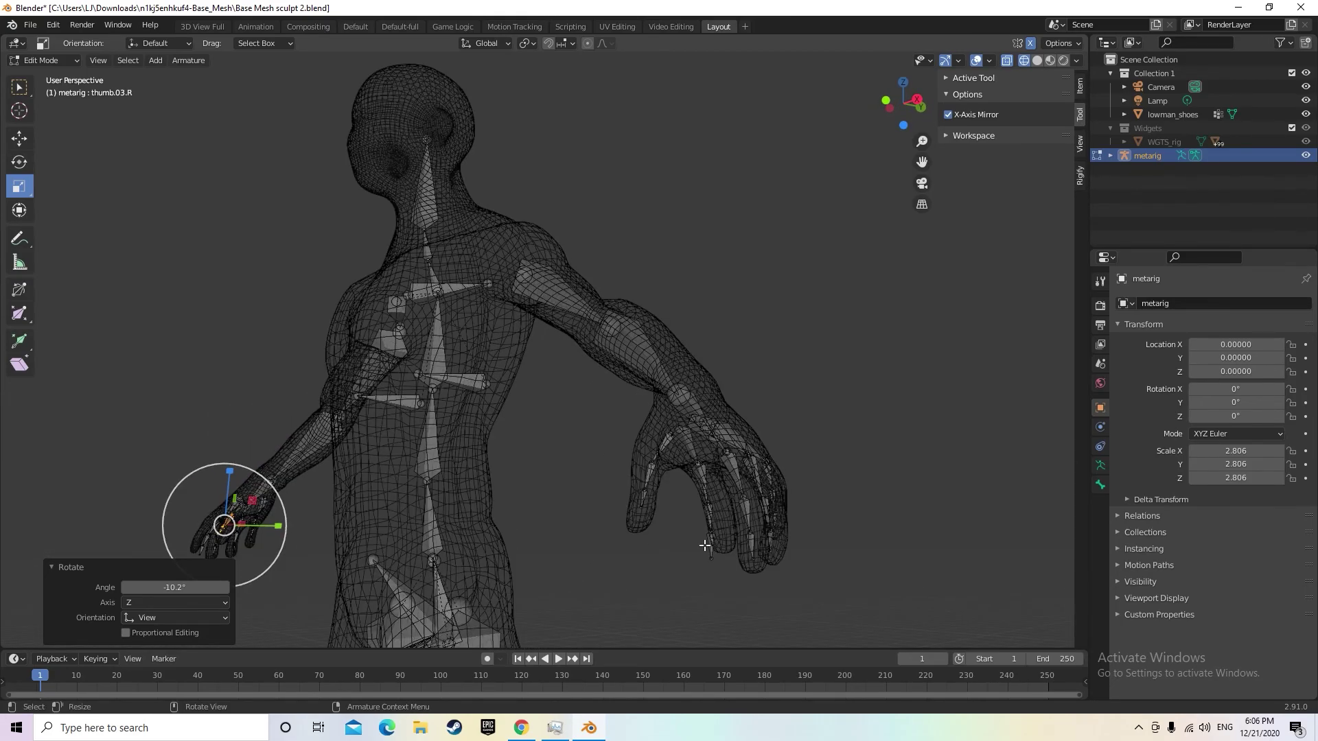
click(714, 546)
click(704, 543)
click(711, 548)
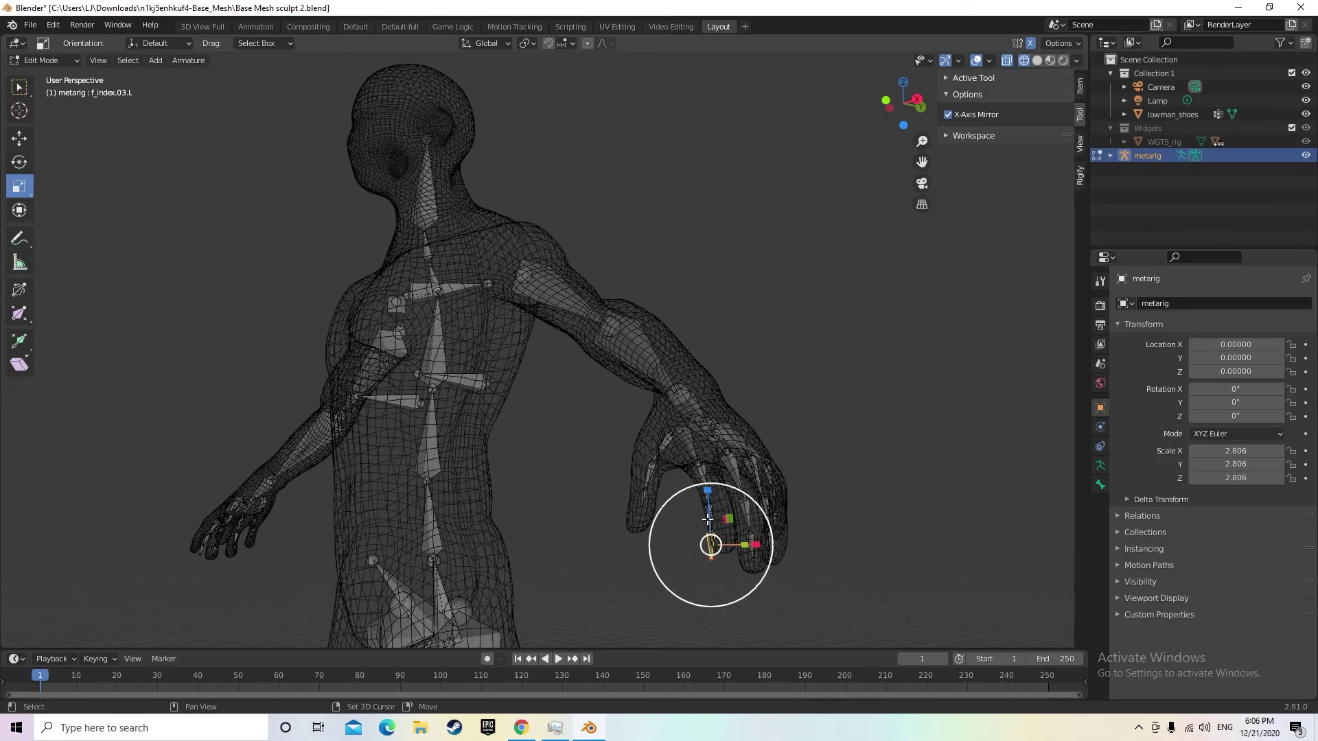
click(707, 519)
click(706, 482)
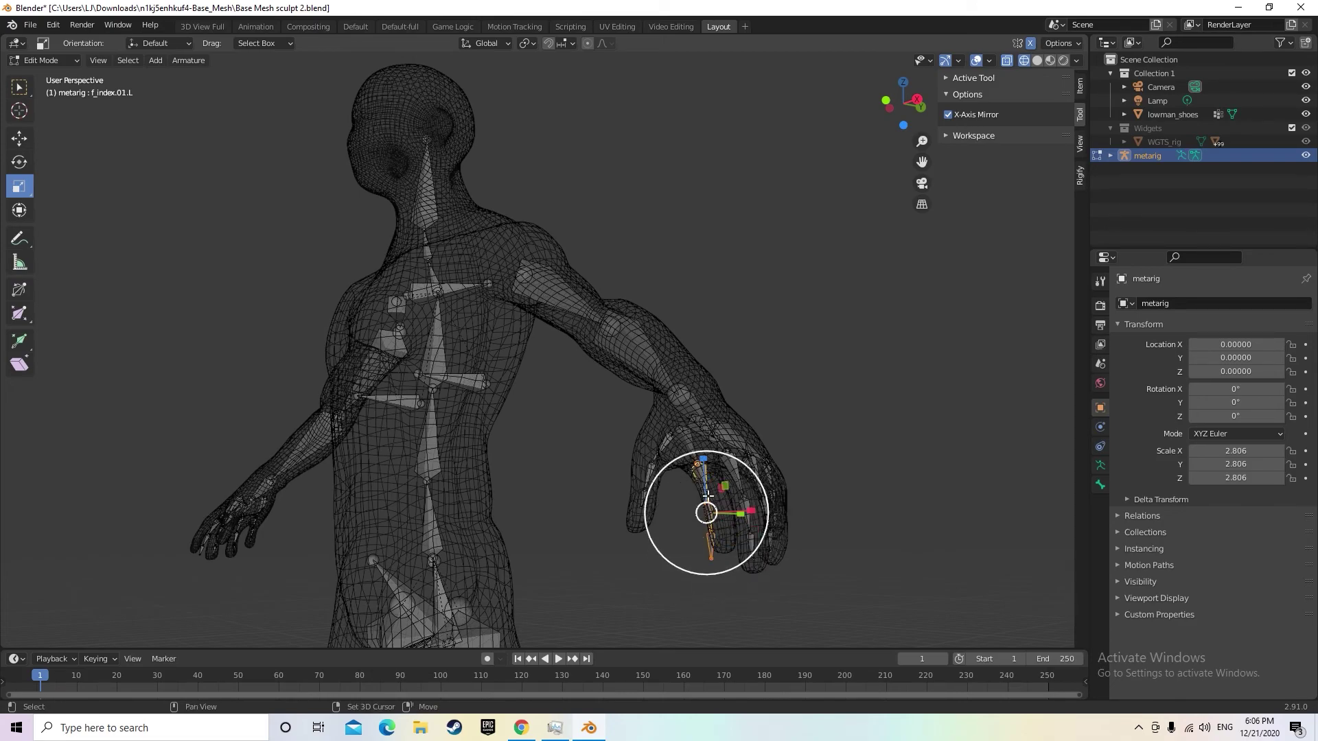
key(g)
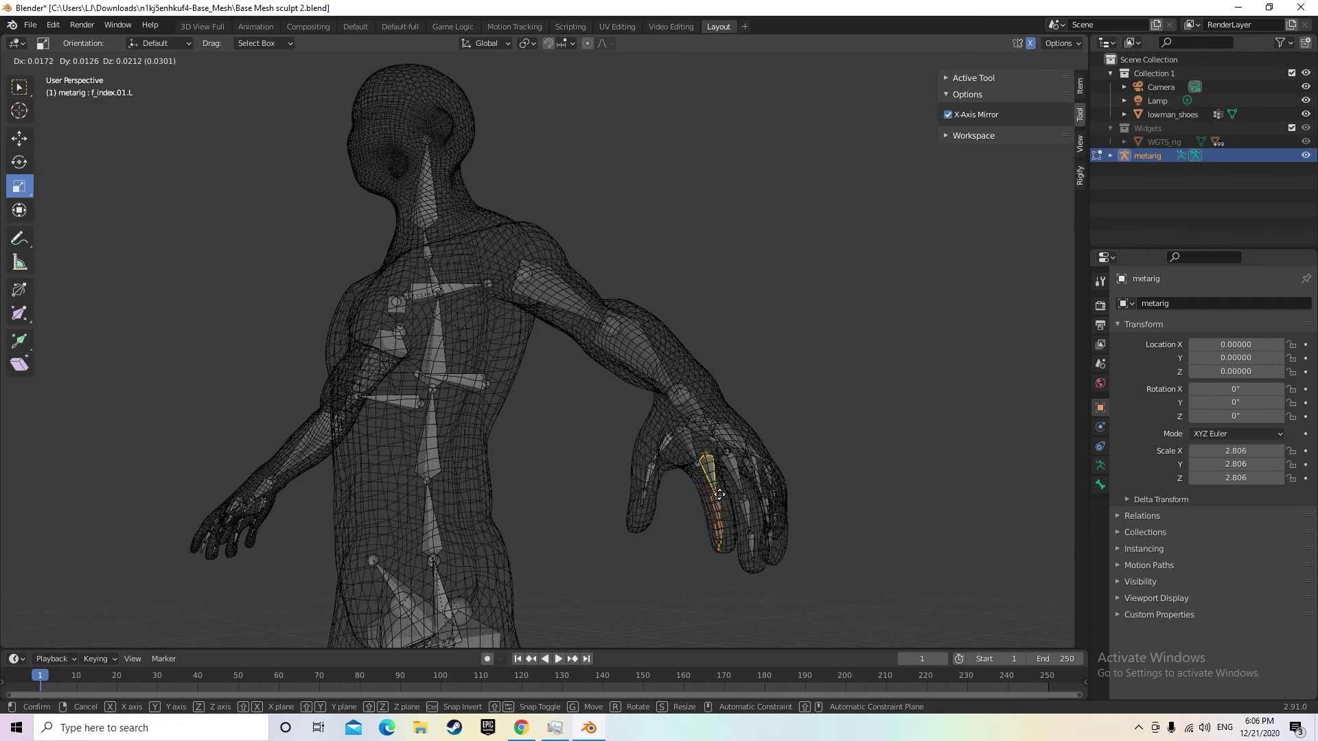
click(721, 493)
key(r)
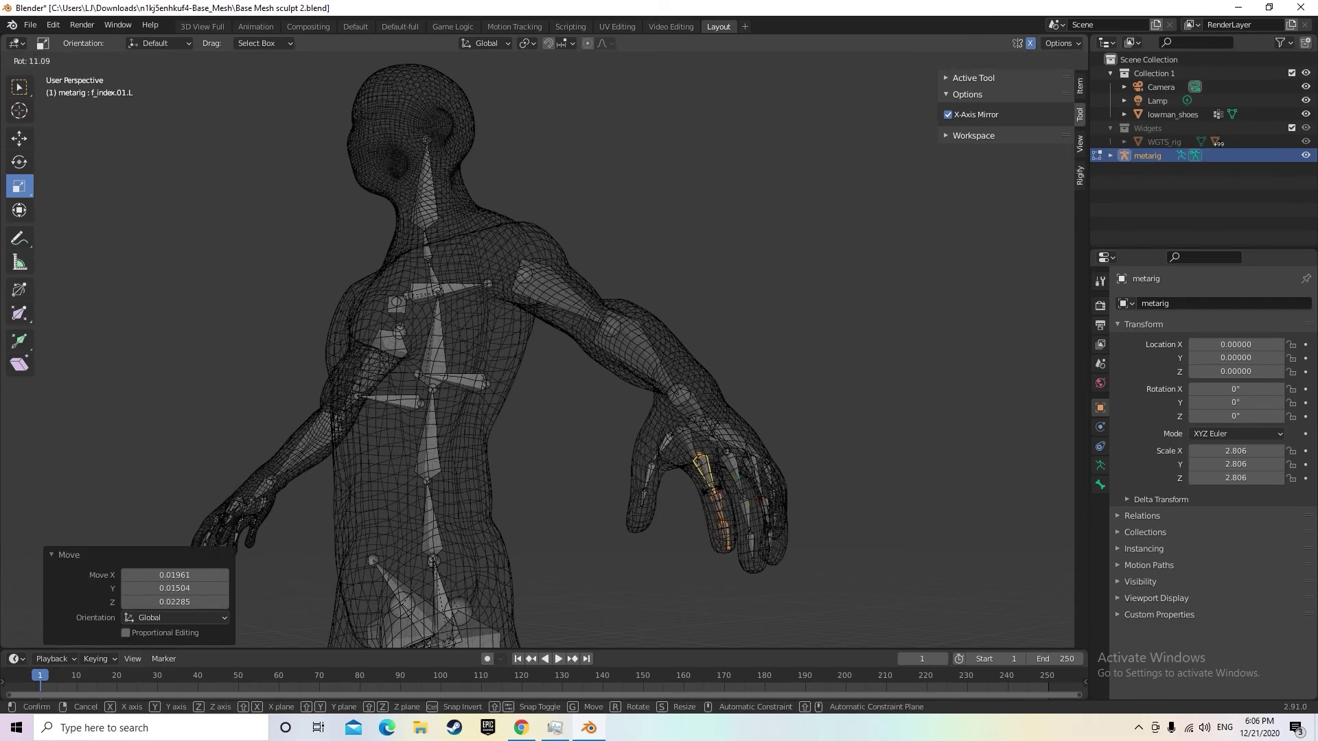
click(838, 570)
middle_drag(838, 570, 853, 557)
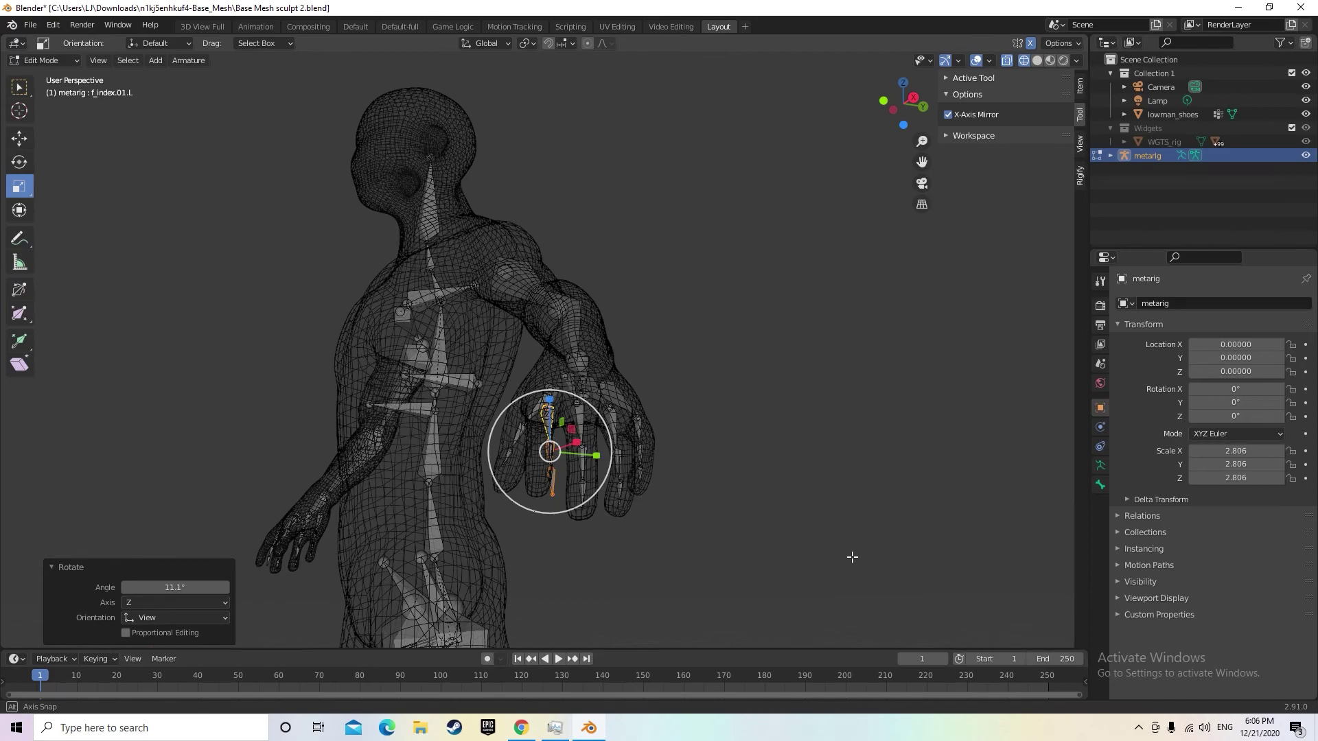
click(748, 536)
Rotate the left palm.01 bone to align with the base of the index finger, and clear the selection
middle_drag(738, 533, 751, 552)
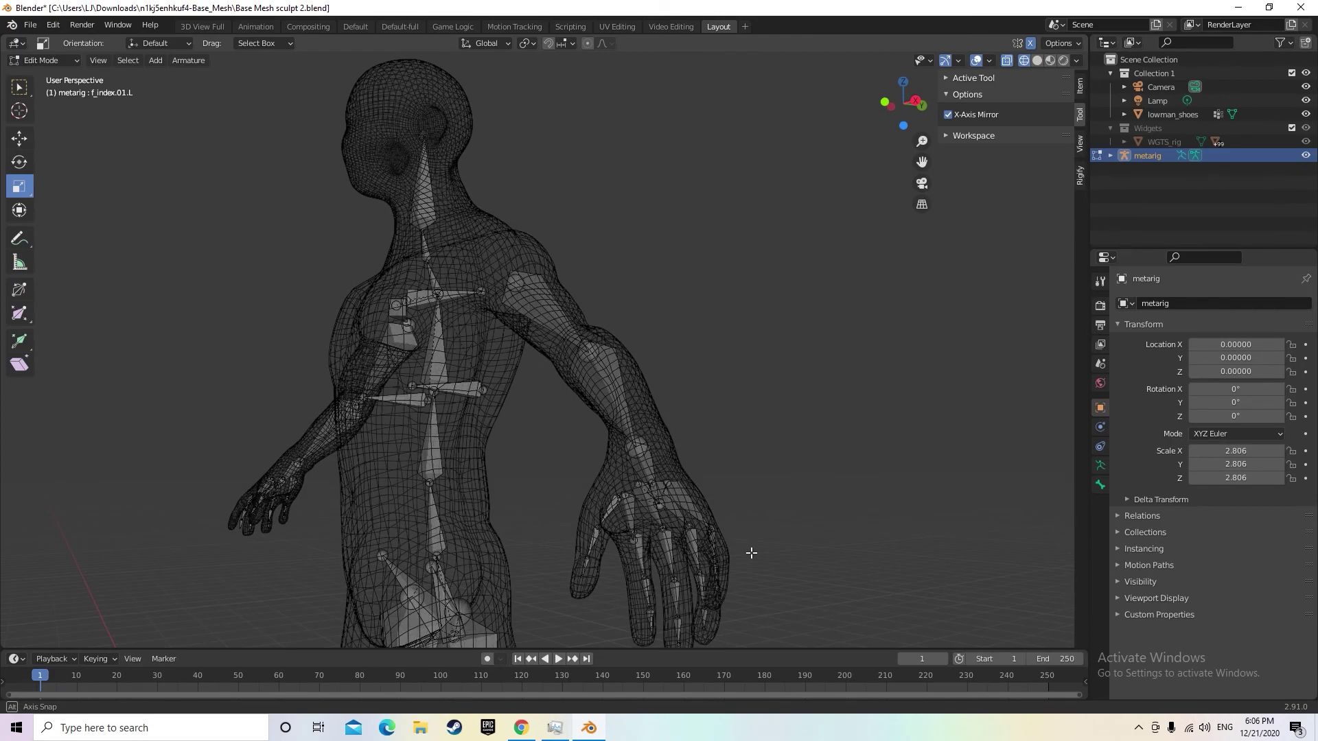
click(638, 523)
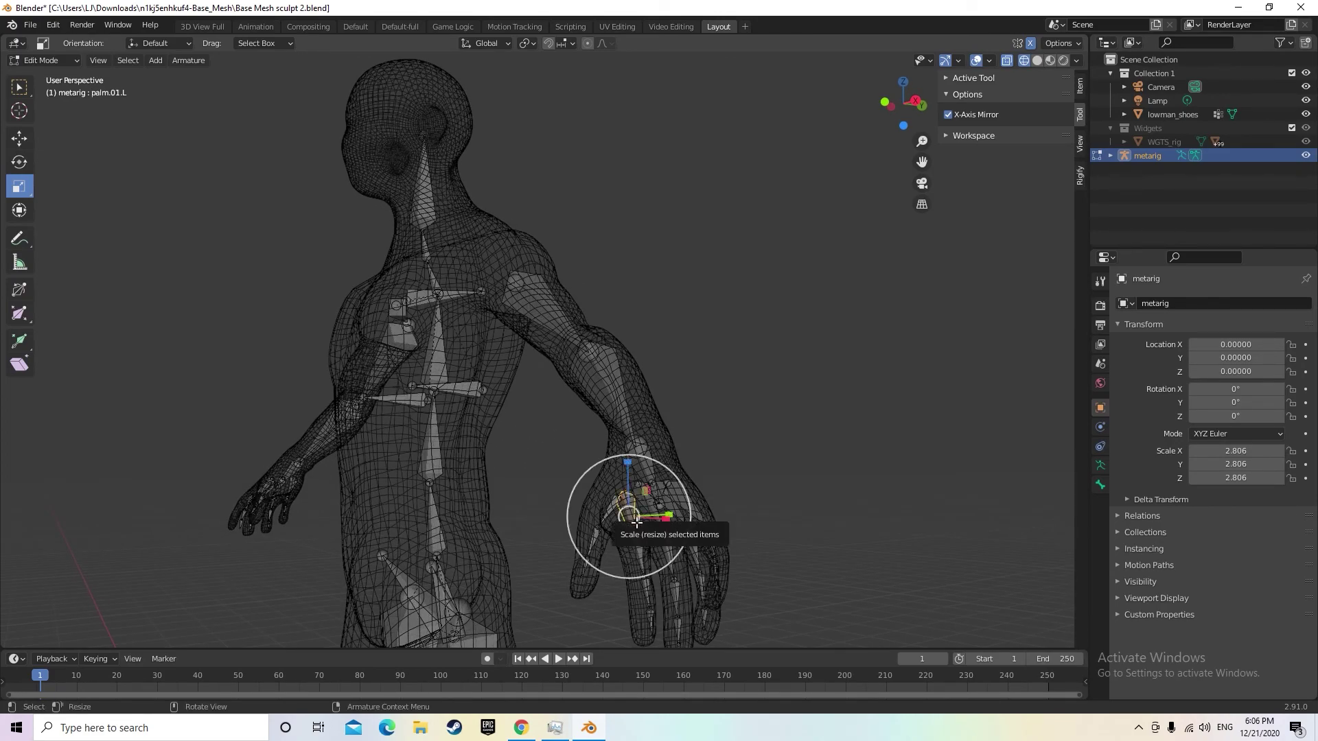
key(r)
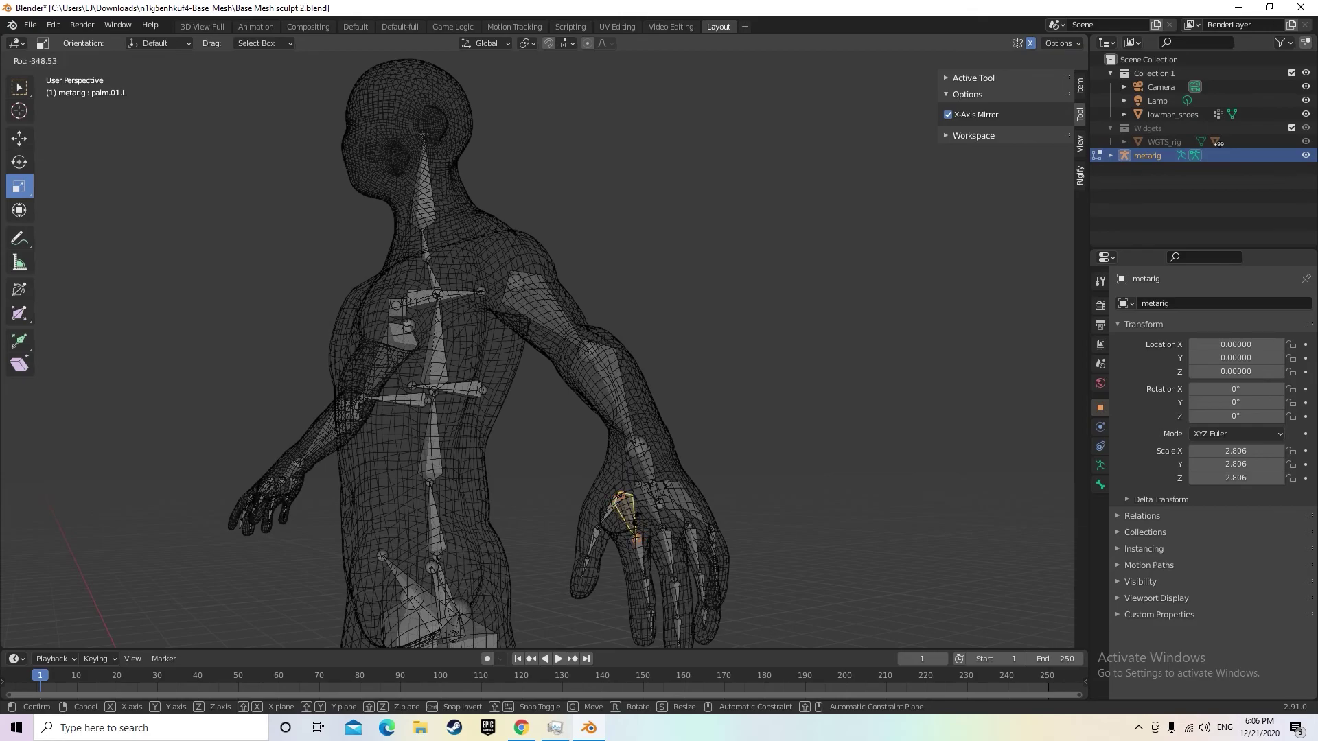
click(638, 523)
middle_drag(637, 523, 697, 574)
click(574, 603)
Toggle the viewport to solid shading and back to wireframe, and switch the metarig to Object Mode
scroll(744, 580, down, 5)
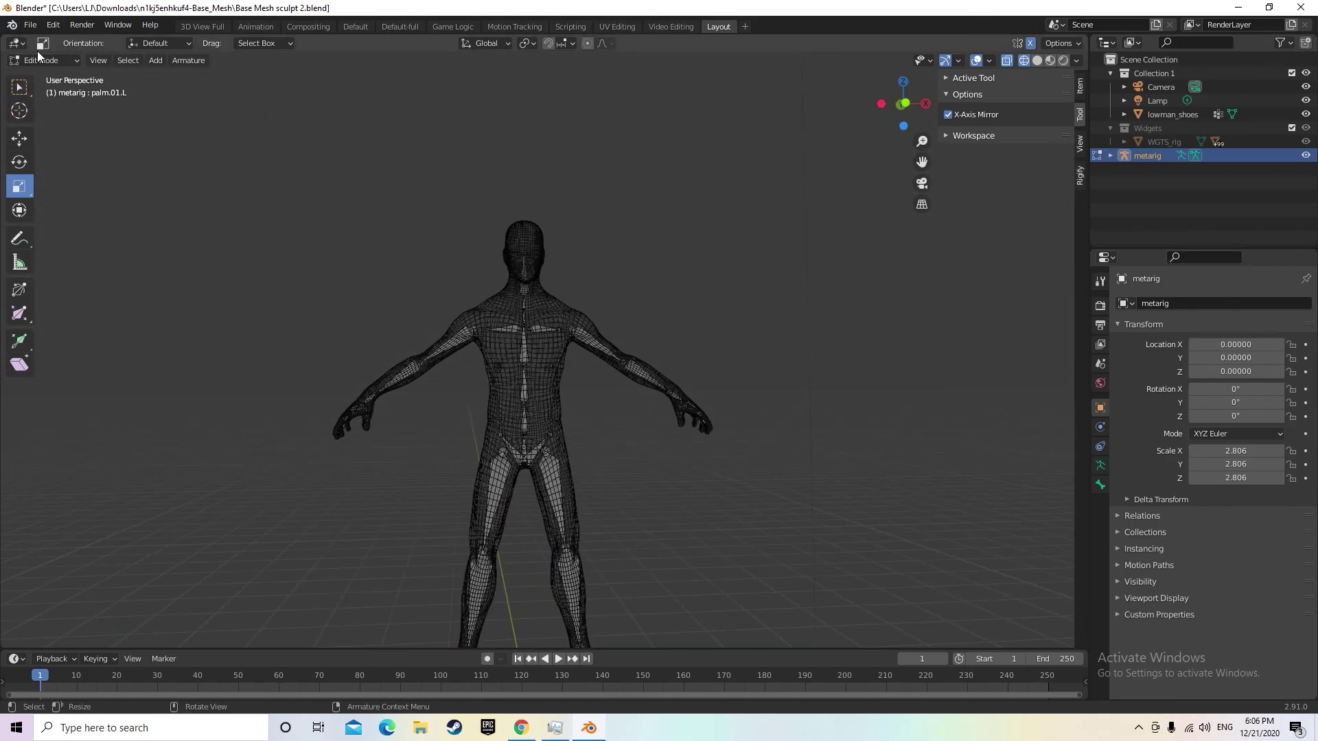
click(1039, 61)
click(551, 369)
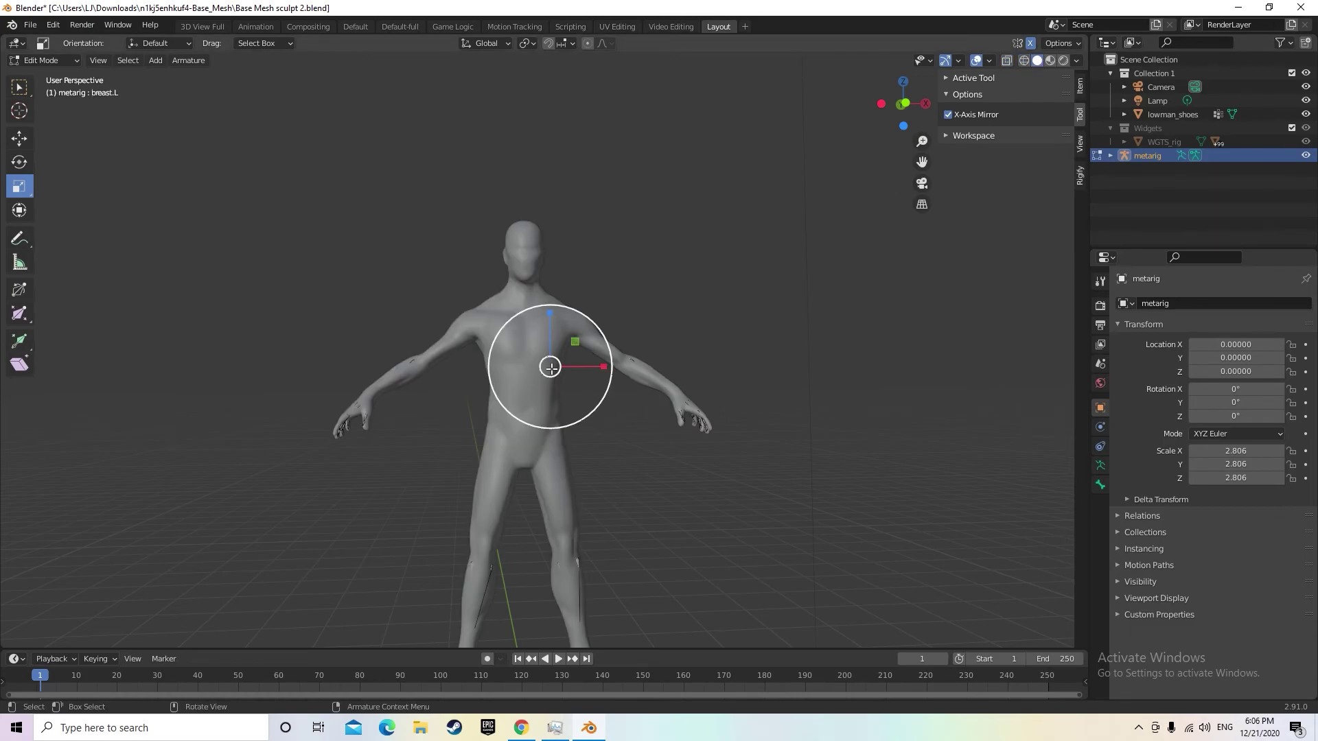
click(1024, 61)
click(608, 437)
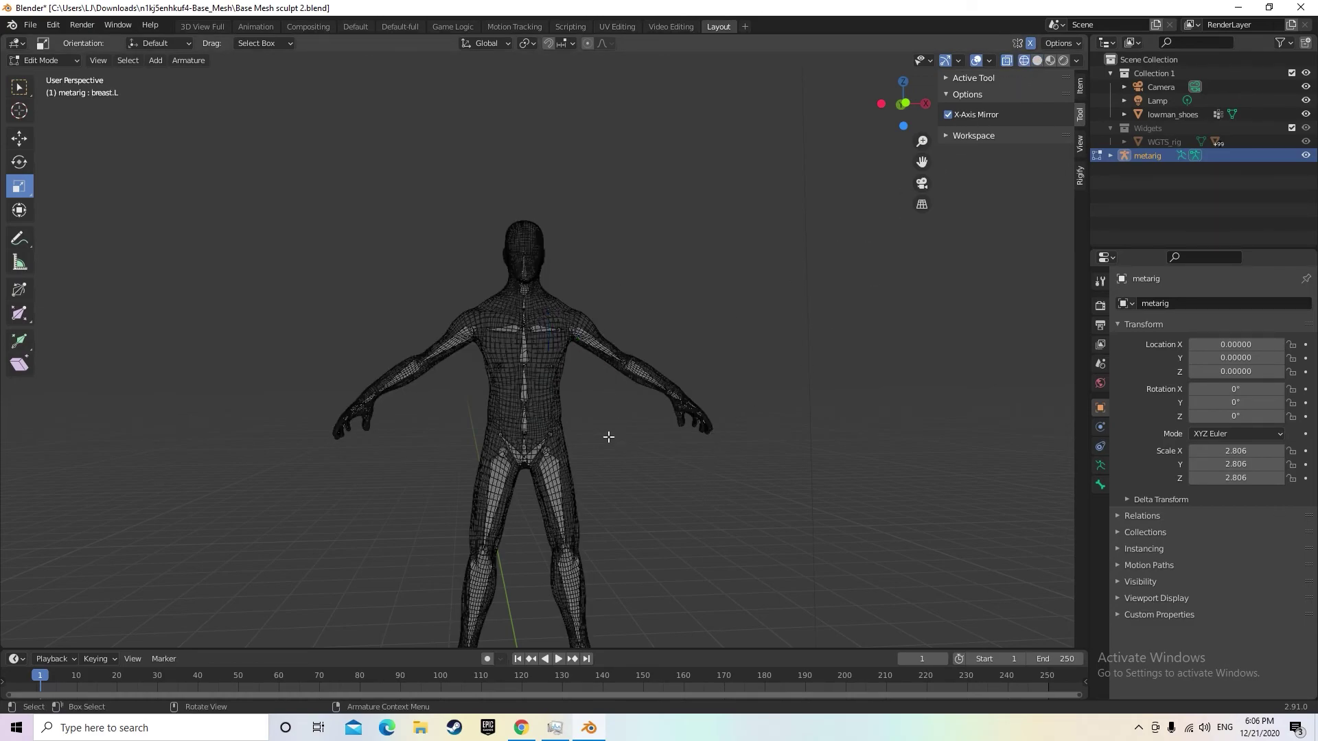
click(28, 61)
click(42, 77)
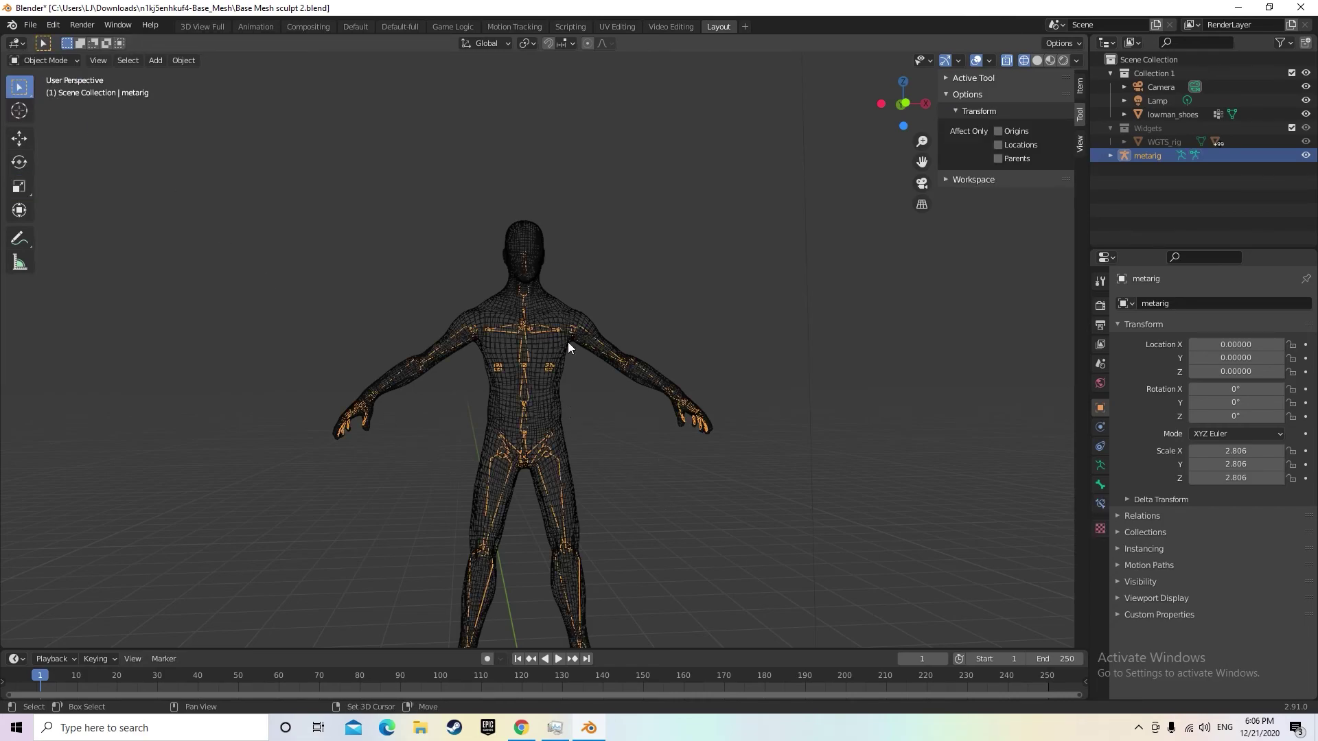
Add the body mesh to the metarig selection and parent the two objects using Armature Deform With Automatic Weights
shift+click(545, 303)
mouse_move(730, 318)
middle_down()
mouse_move(715, 333)
mouse_move(732, 365)
mouse_move(718, 335)
middle_up()
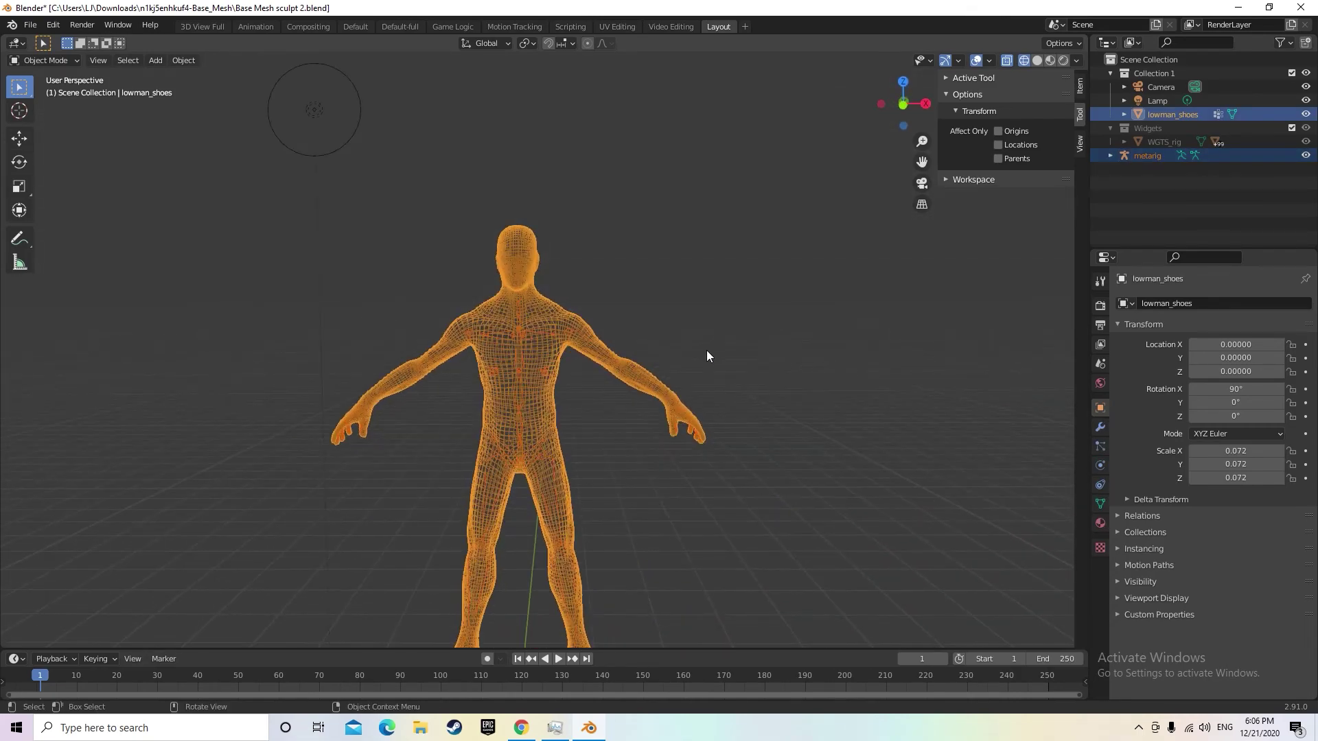
right_click(710, 369)
mouse_move(705, 369)
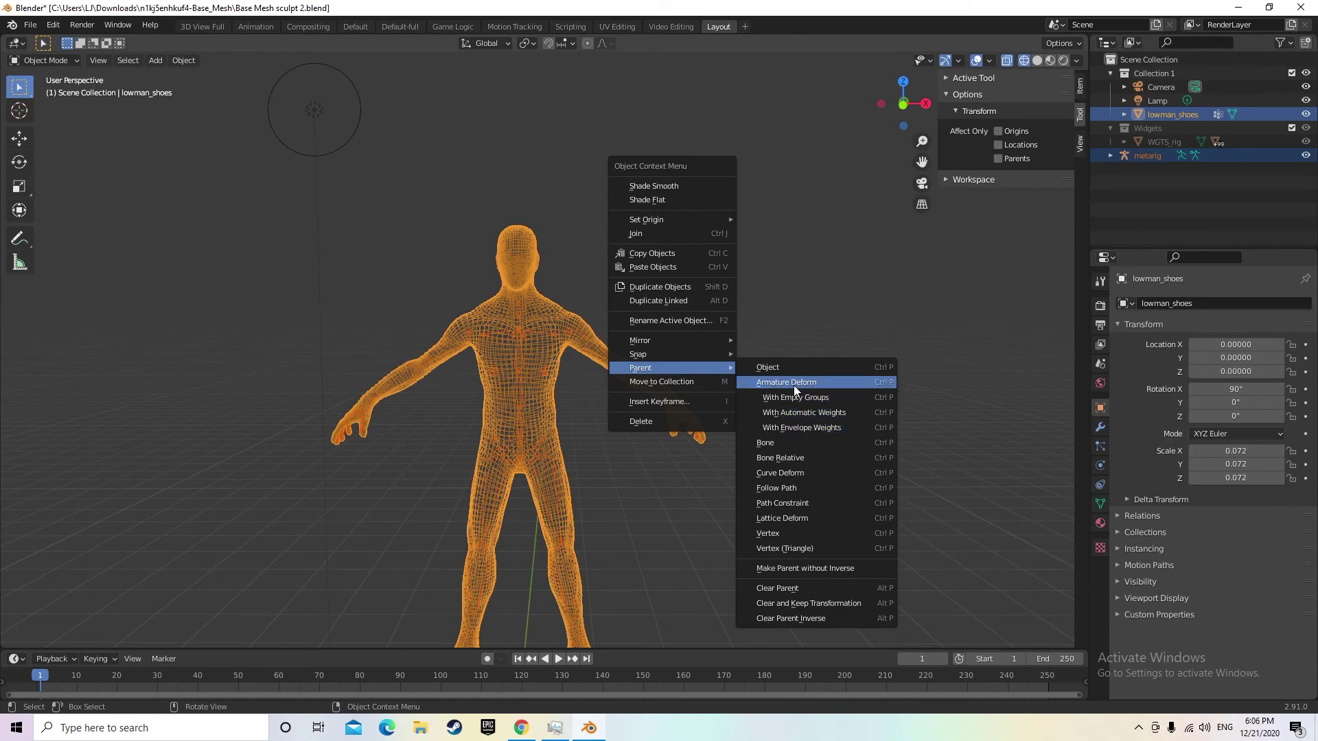
click(800, 412)
right_click(643, 401)
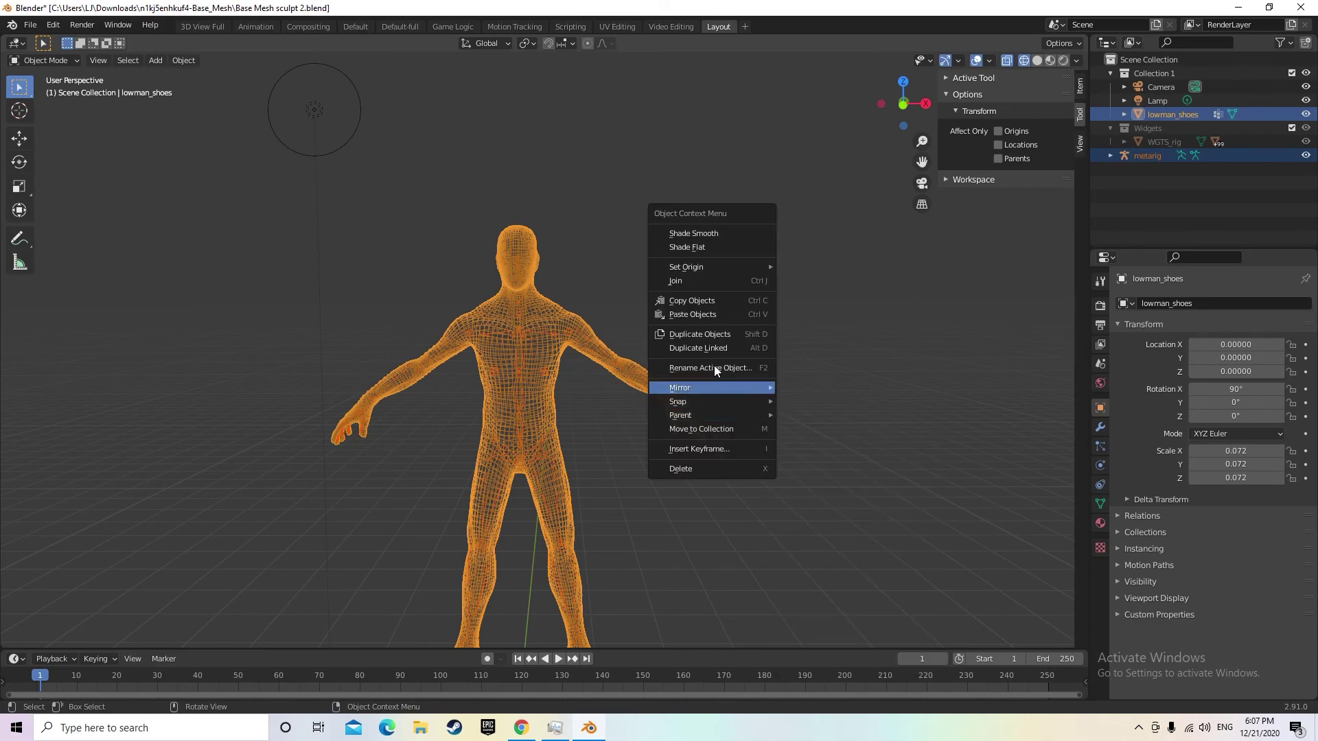
mouse_move(731, 415)
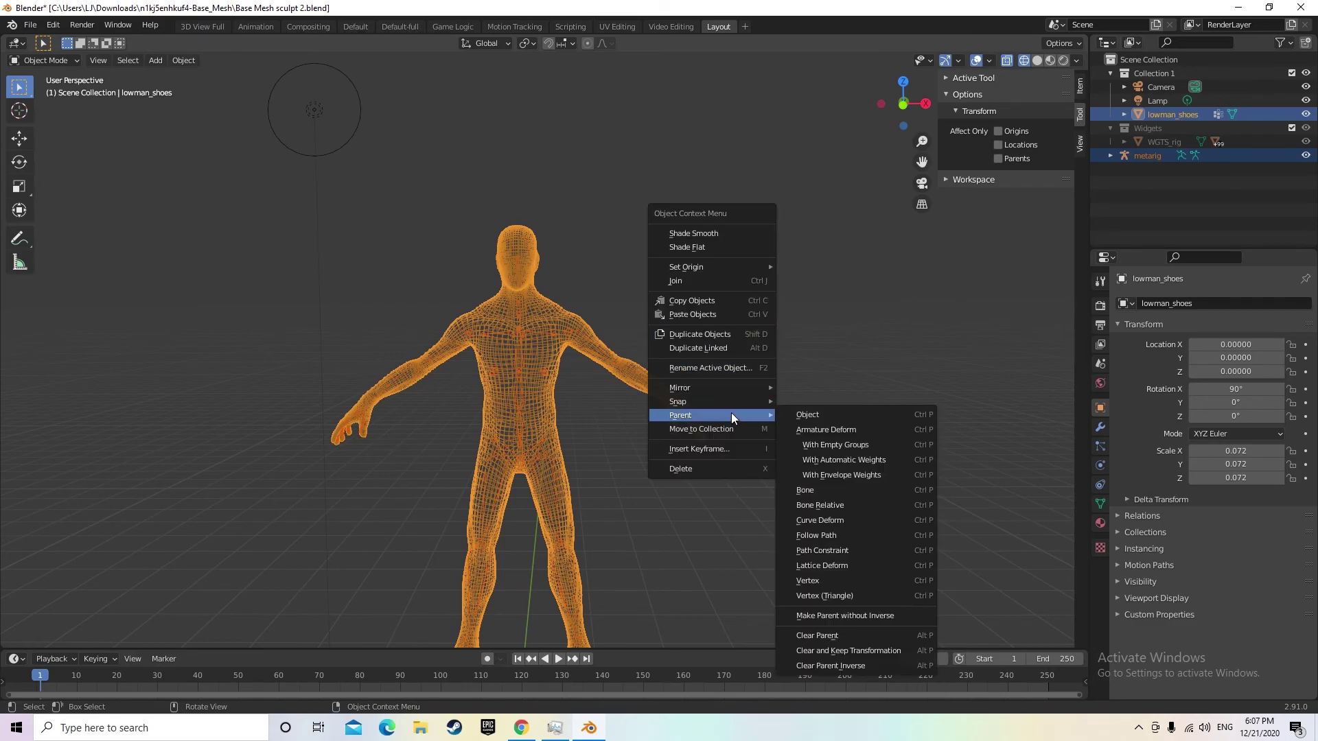
click(825, 459)
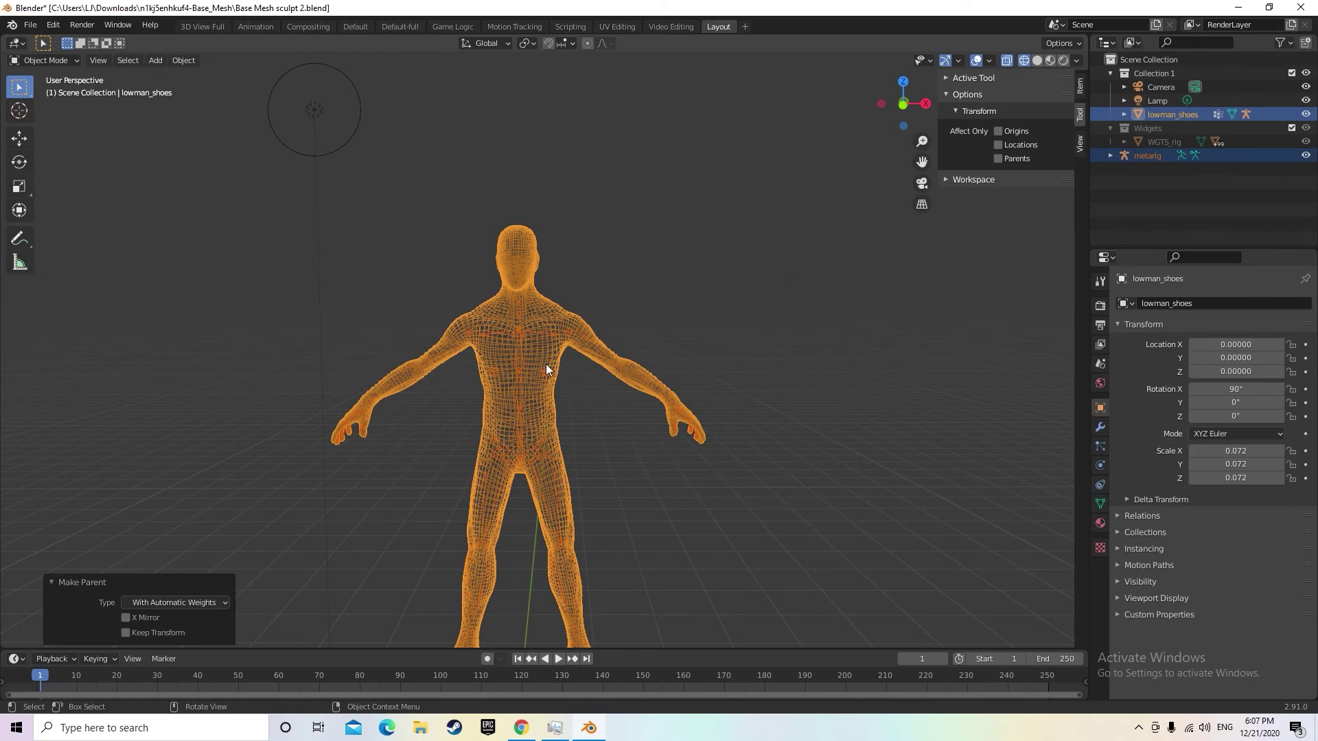
Select only the metarig and generate the Rigify control rig from it
click(714, 301)
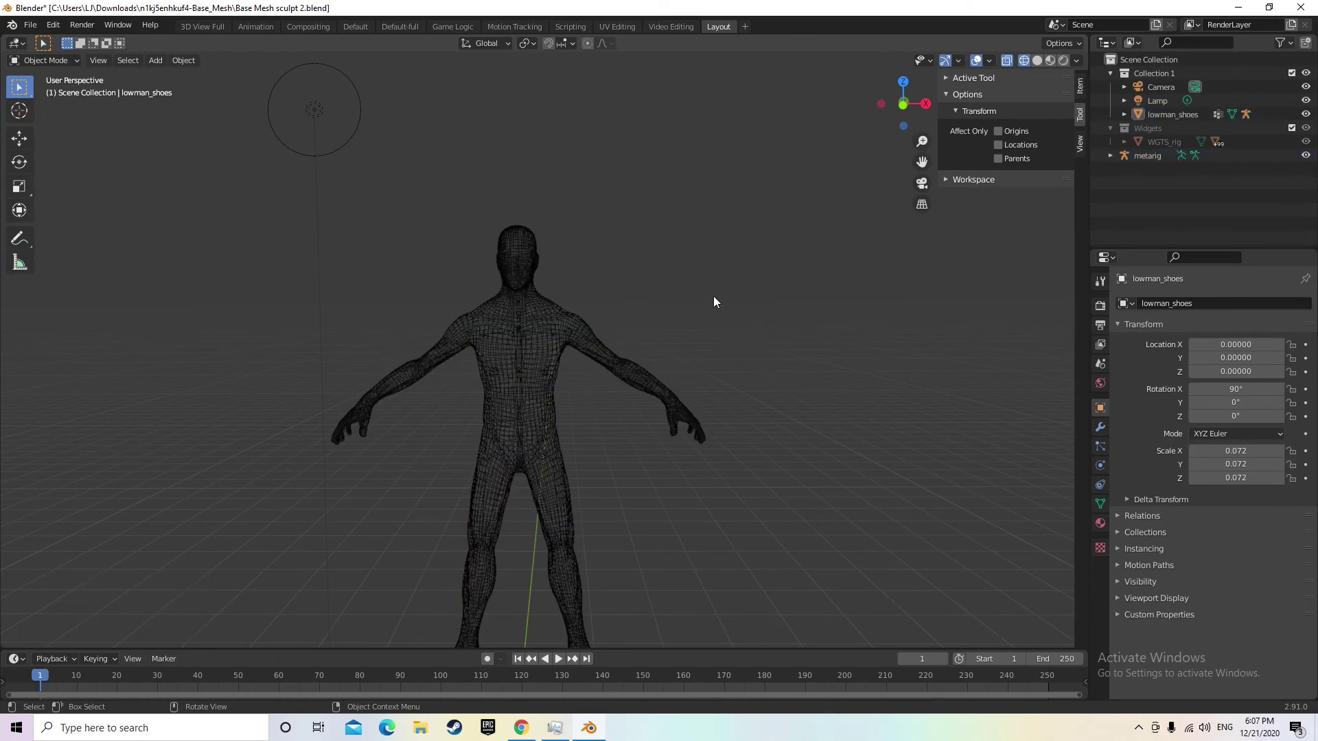
click(517, 354)
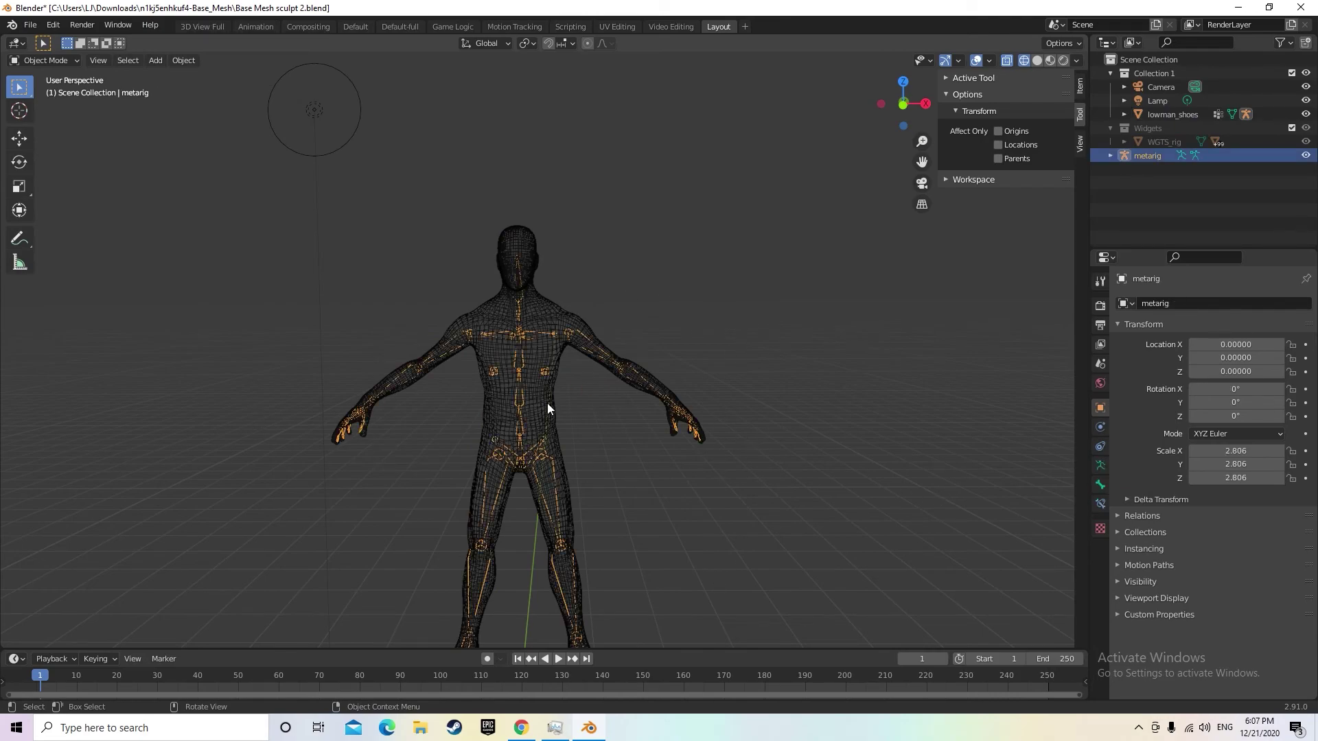
click(1100, 467)
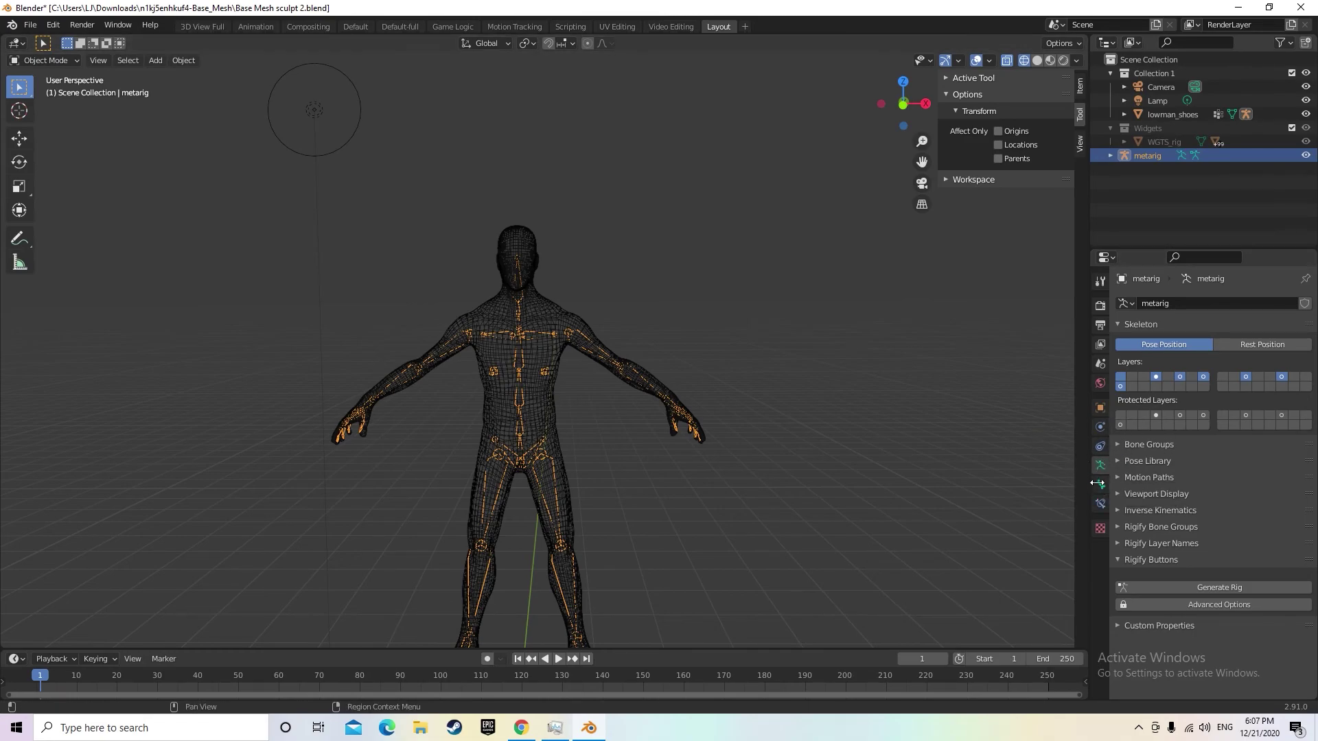
click(1209, 587)
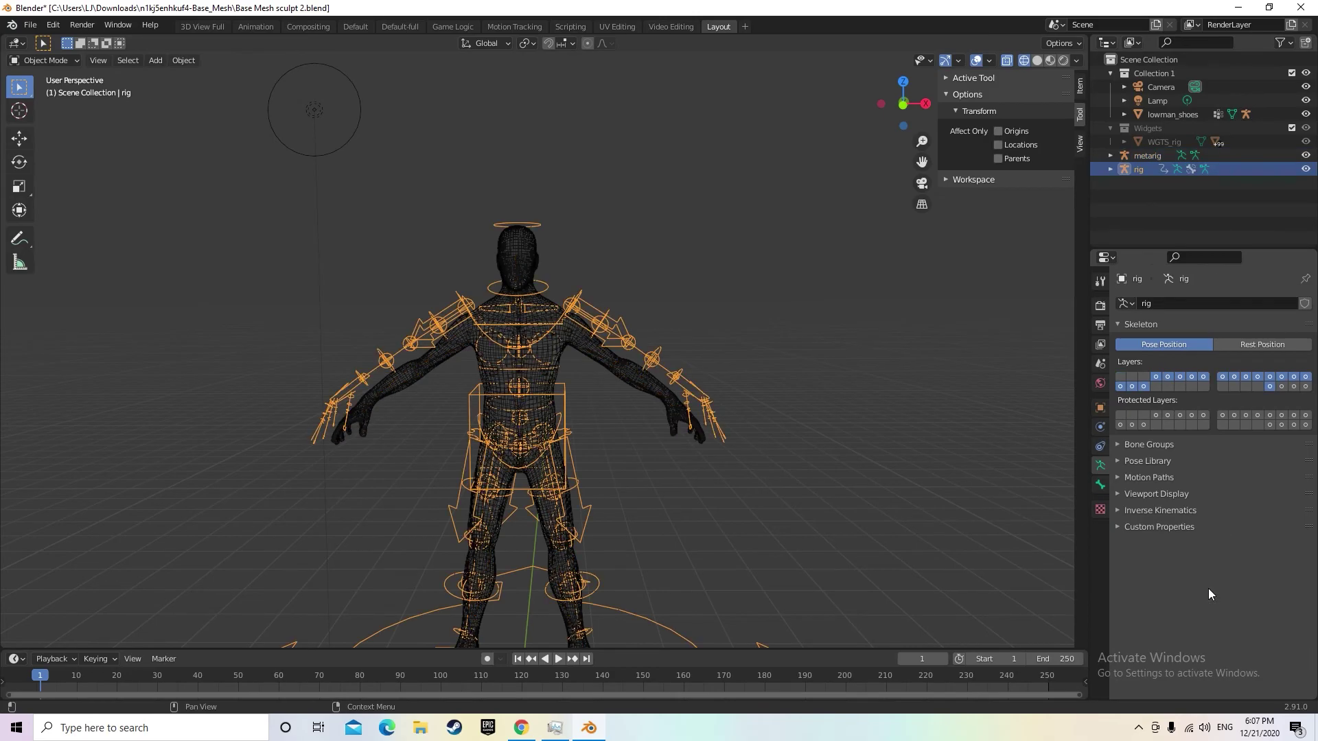
Deselect the generated rig, put it in Pose Mode and switch the viewport to solid shading
middle_drag(770, 476, 750, 505)
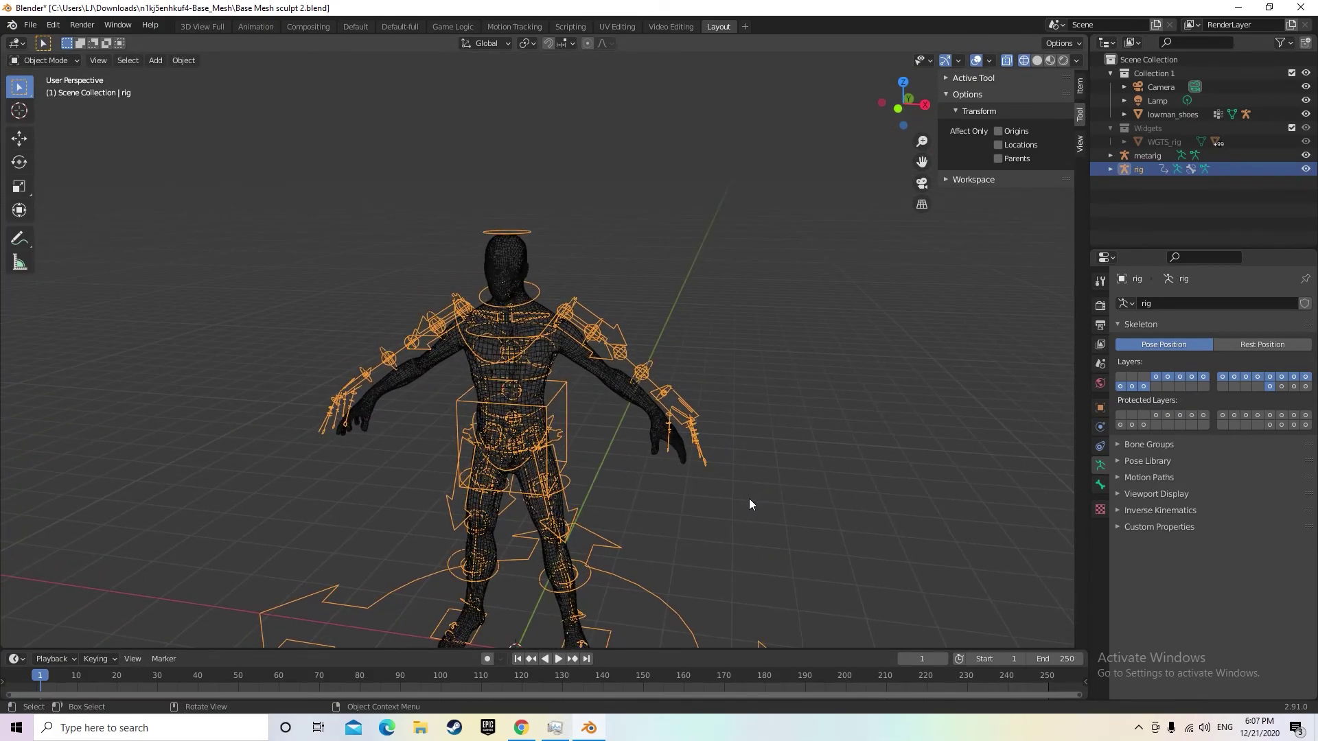
click(739, 366)
click(67, 60)
click(57, 100)
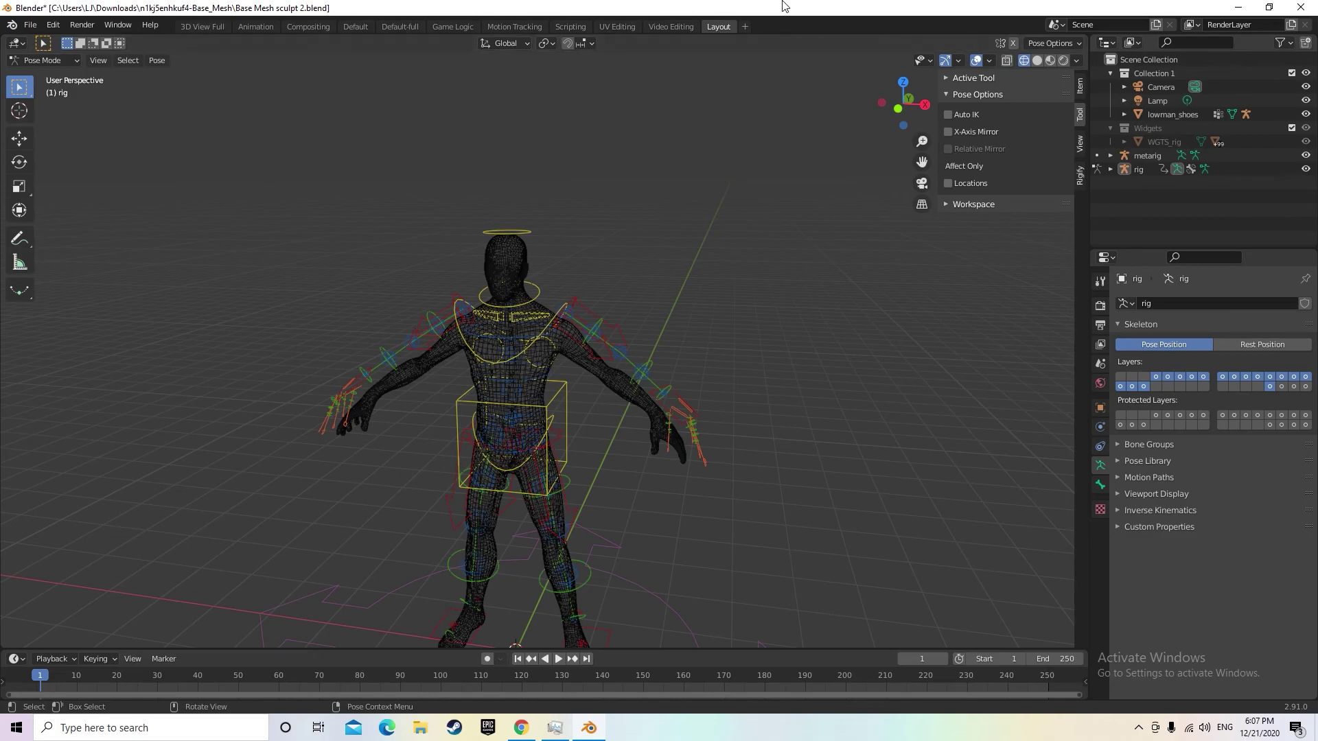
click(1037, 60)
Try moving the left forearm FK control about 0.3 m along the view's X axis, and undo the move
middle_drag(737, 402, 578, 381)
click(614, 372)
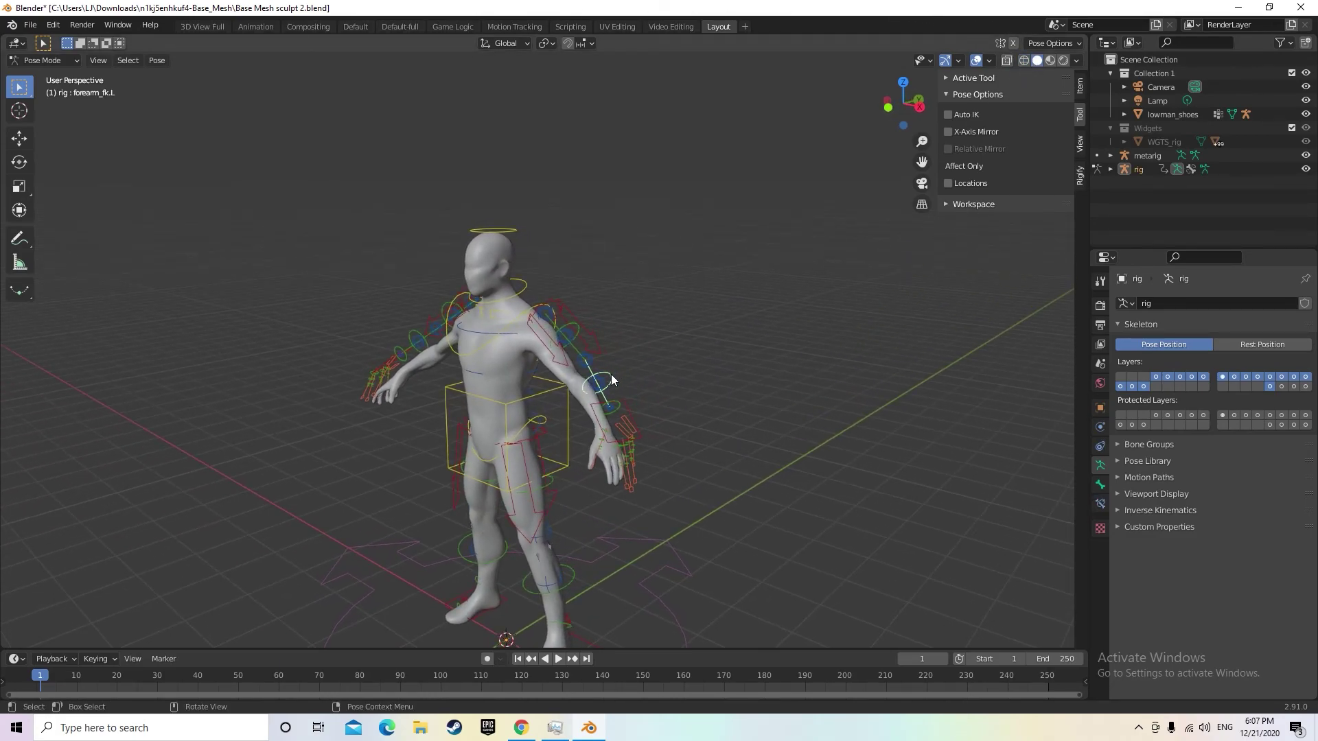
key(g)
click(607, 382)
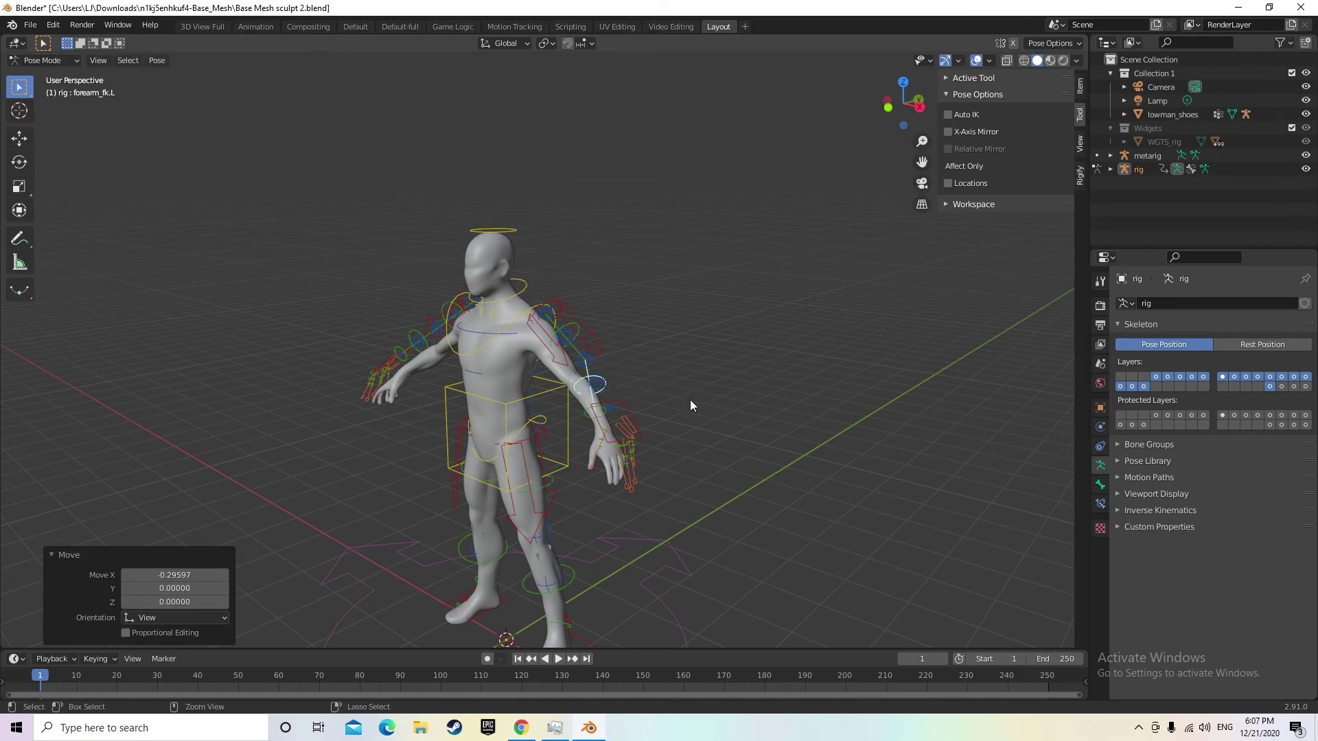
key(ctrl+z)
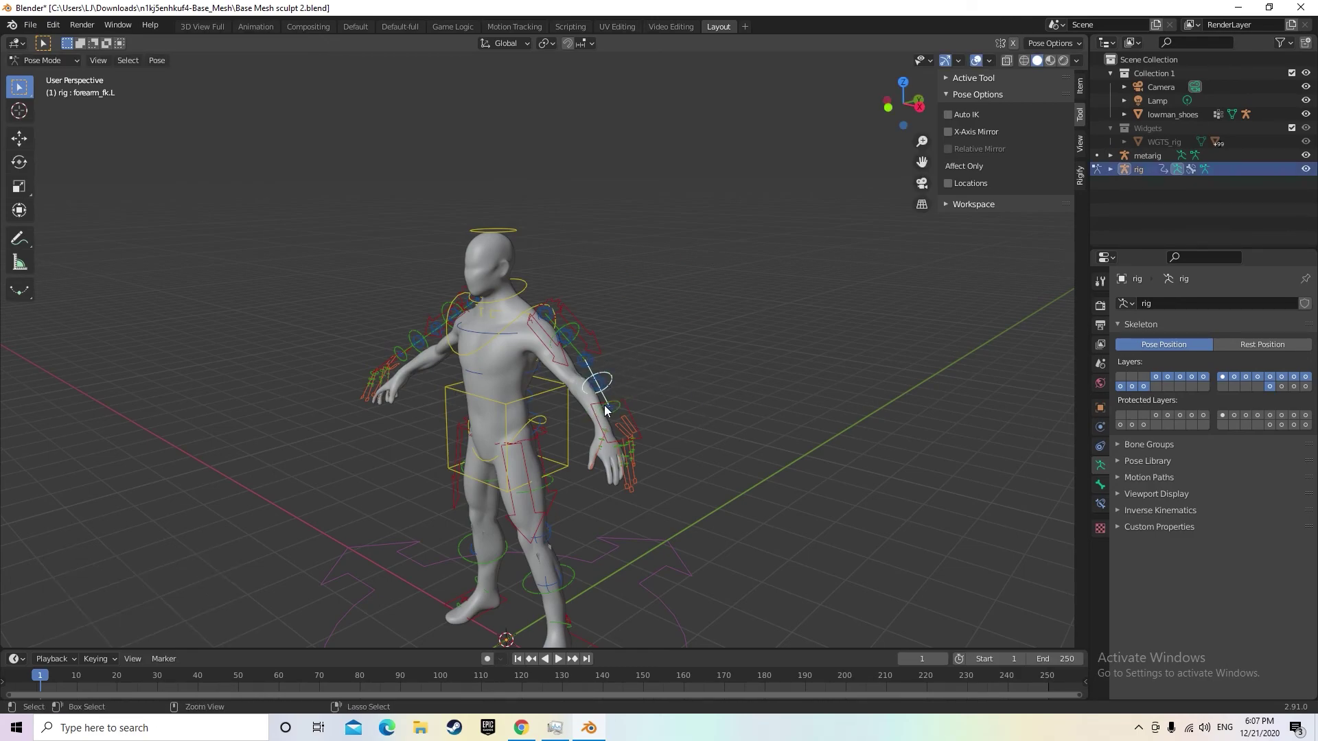
Return to Object Mode, try scaling the body mesh slightly, discard the scaling and clear the selection
middle_drag(652, 369, 730, 374)
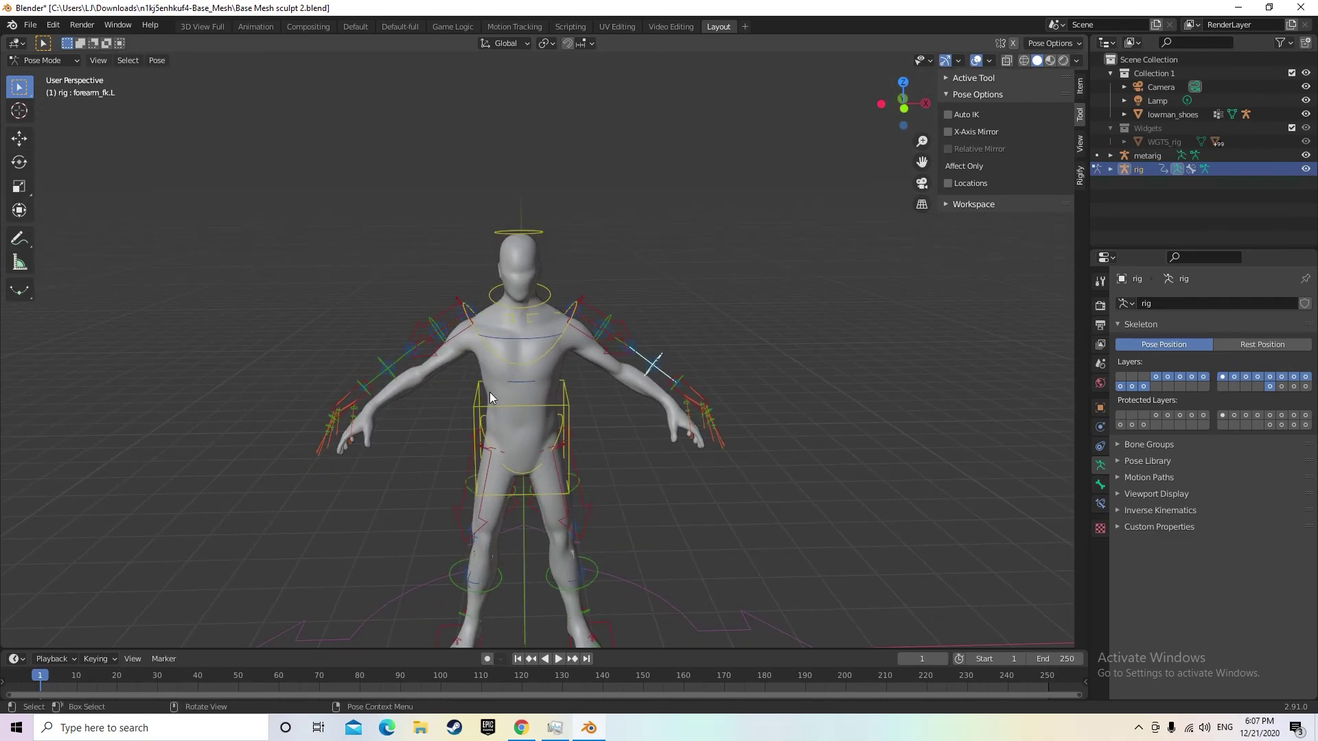
click(530, 372)
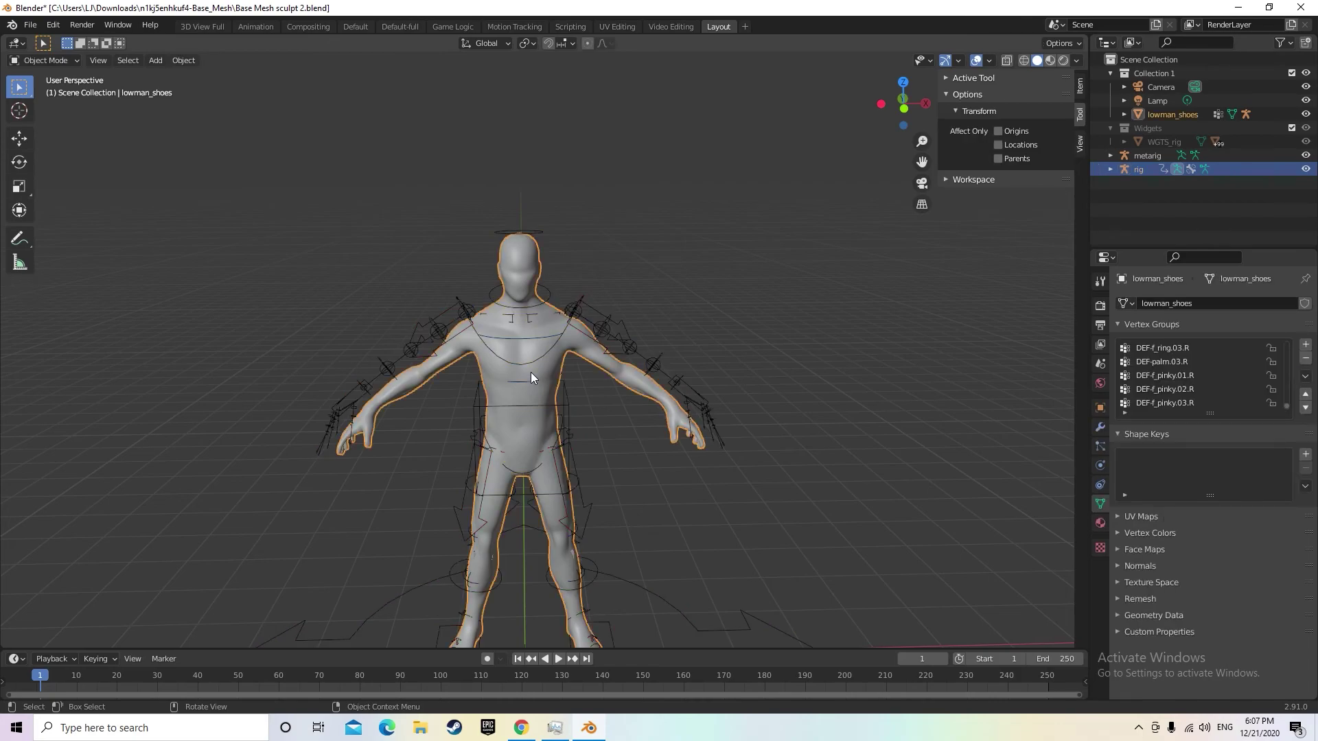
key(s)
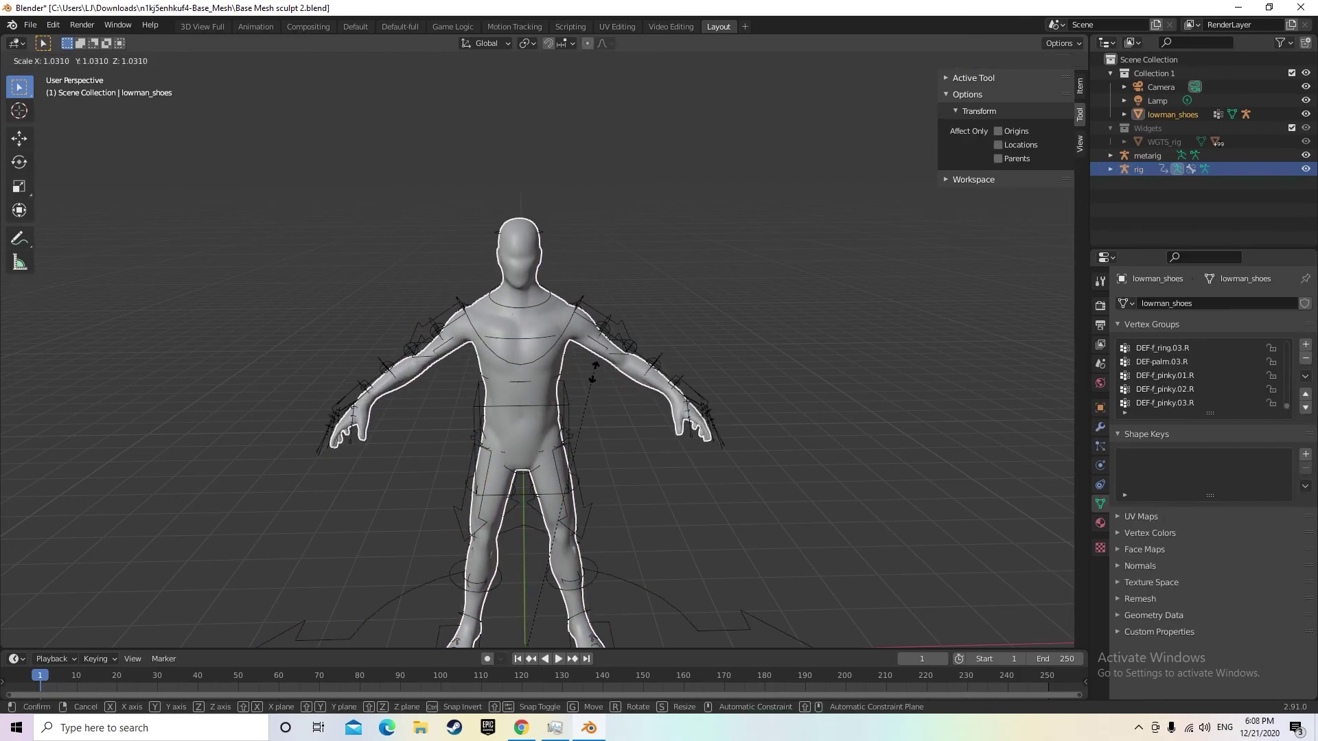
click(510, 343)
click(579, 294)
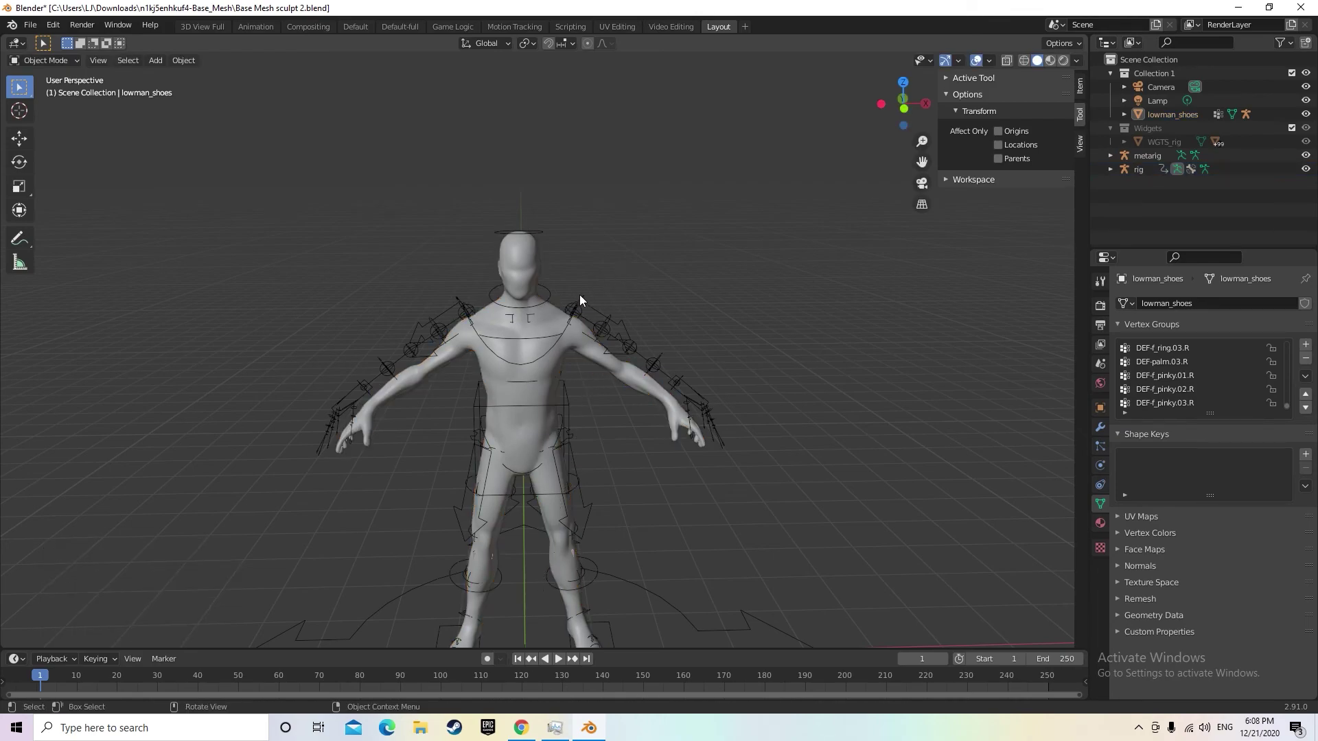
Put the rig in Pose Mode, select the chest's spine_fk.003 control, and return to Object Mode
click(550, 320)
key(ctrl+Tab)
click(523, 333)
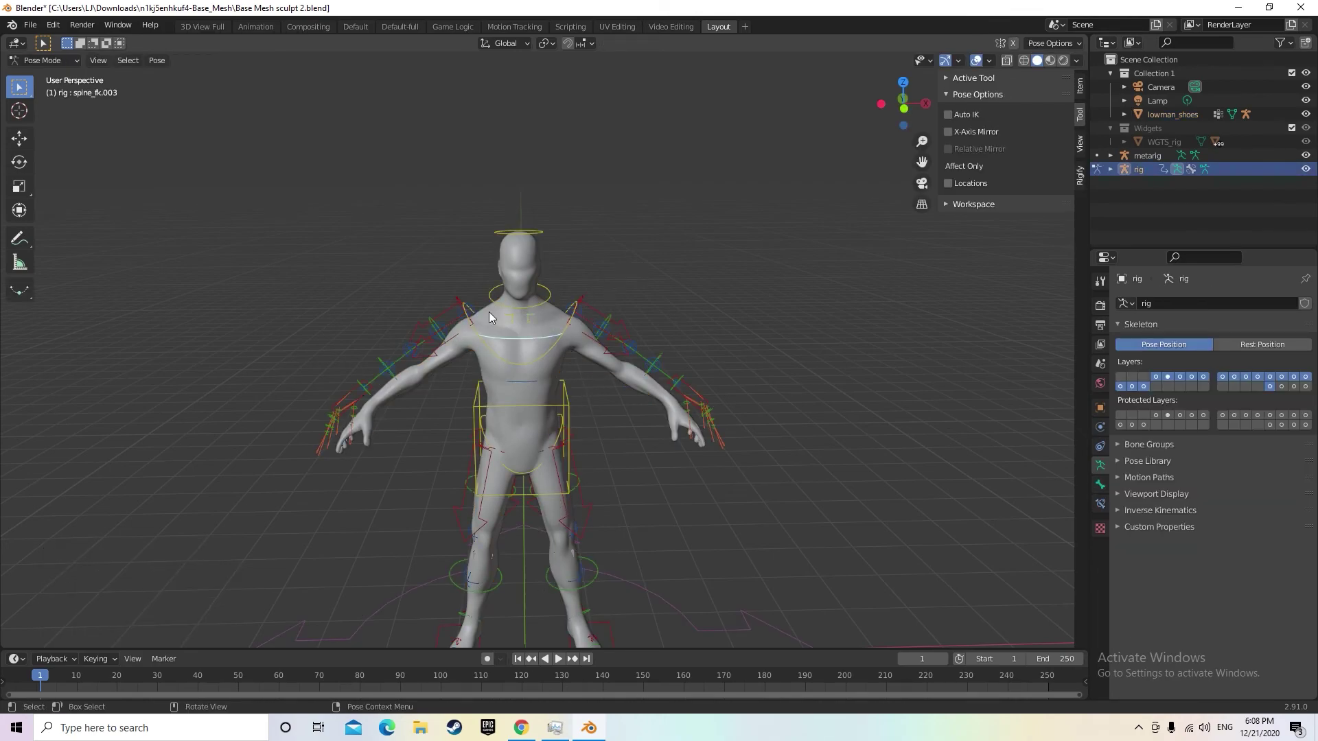
click(42, 60)
click(43, 65)
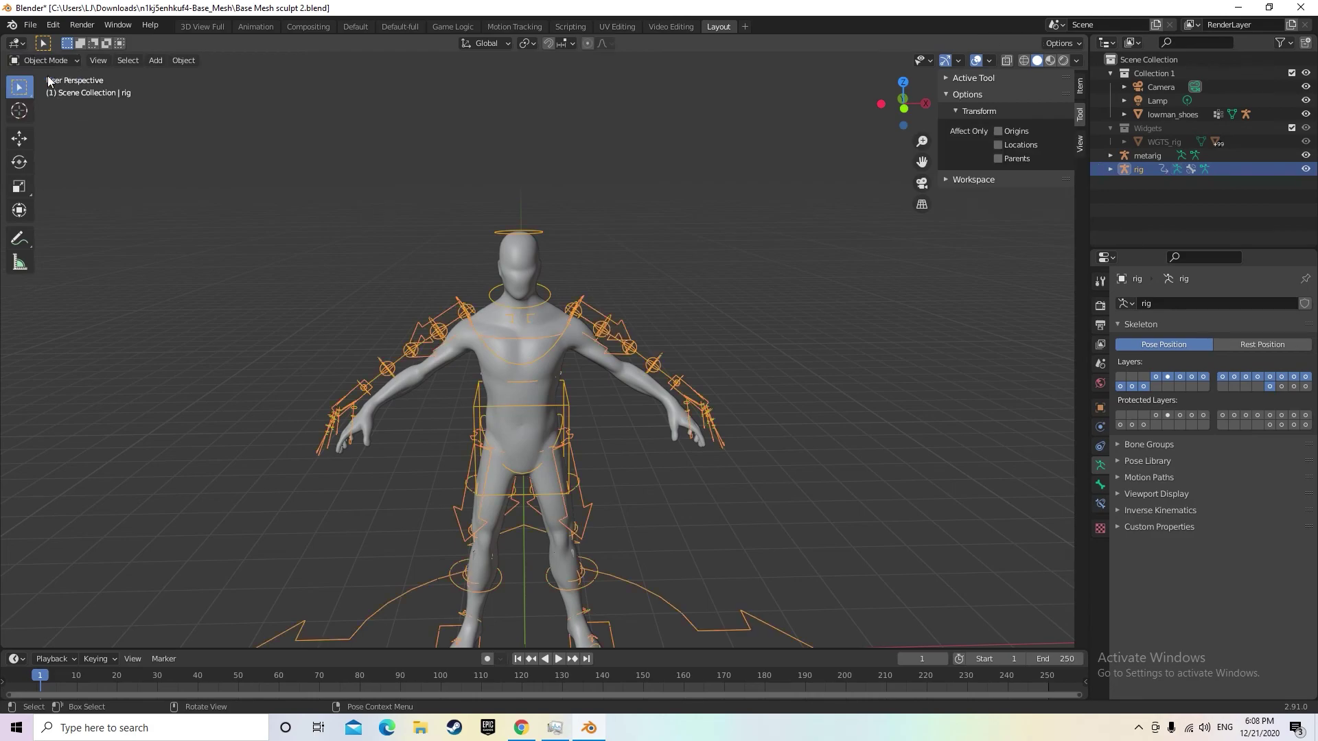
Select the body mesh and the generated rig as active object, parent them With Automatic Weights, and clear the selection
click(786, 340)
click(559, 355)
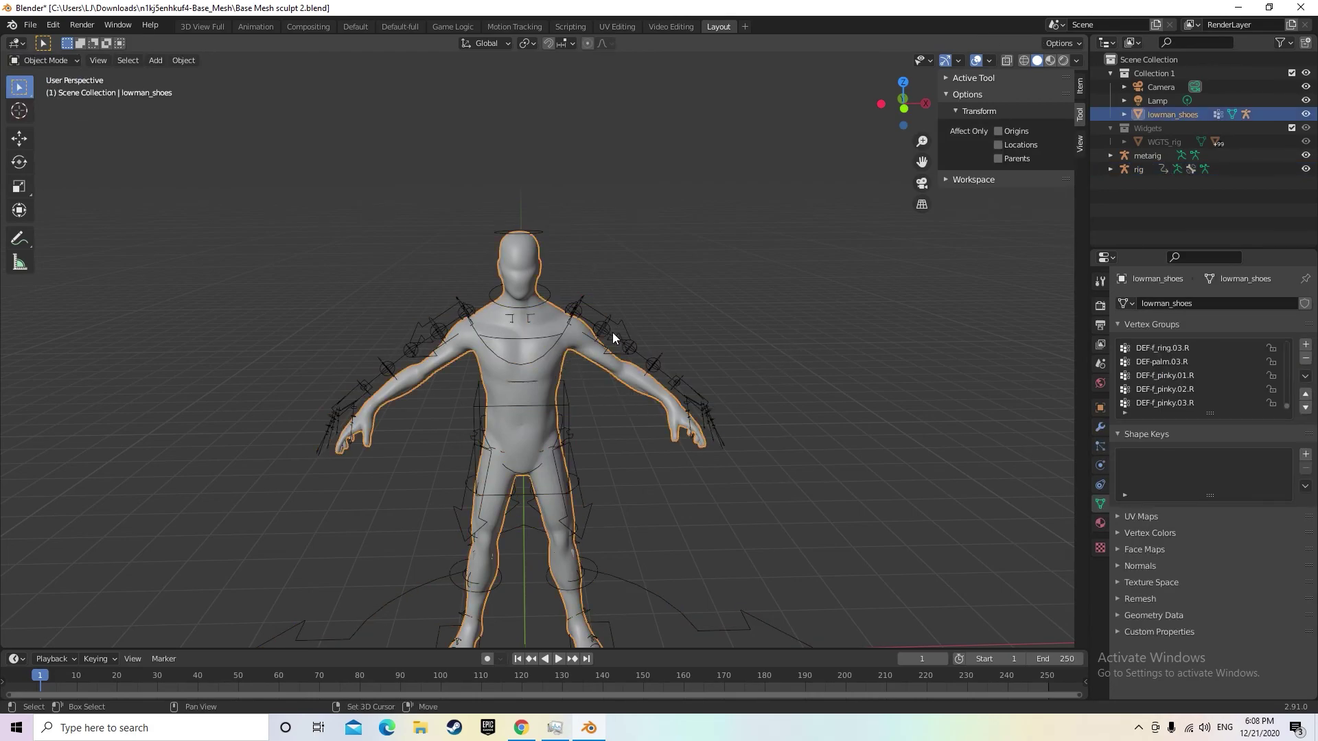
shift+click(568, 323)
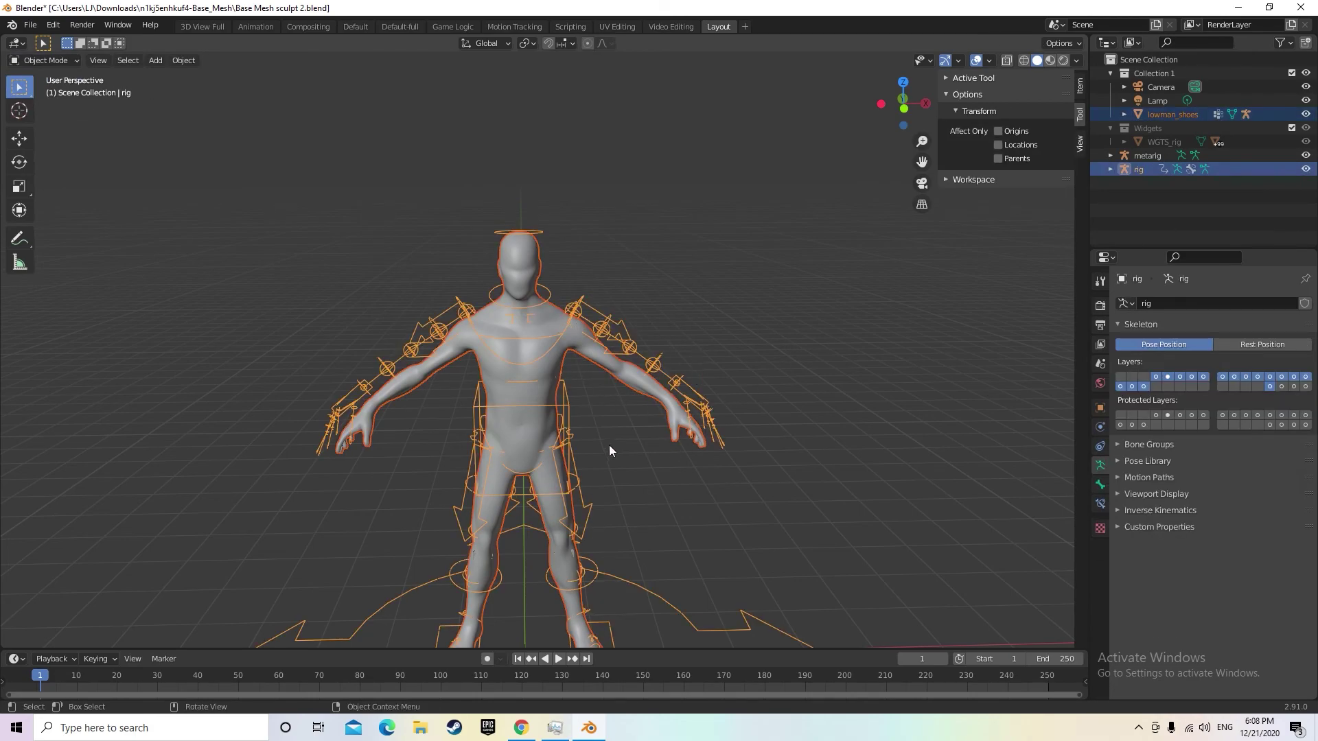
right_click(755, 421)
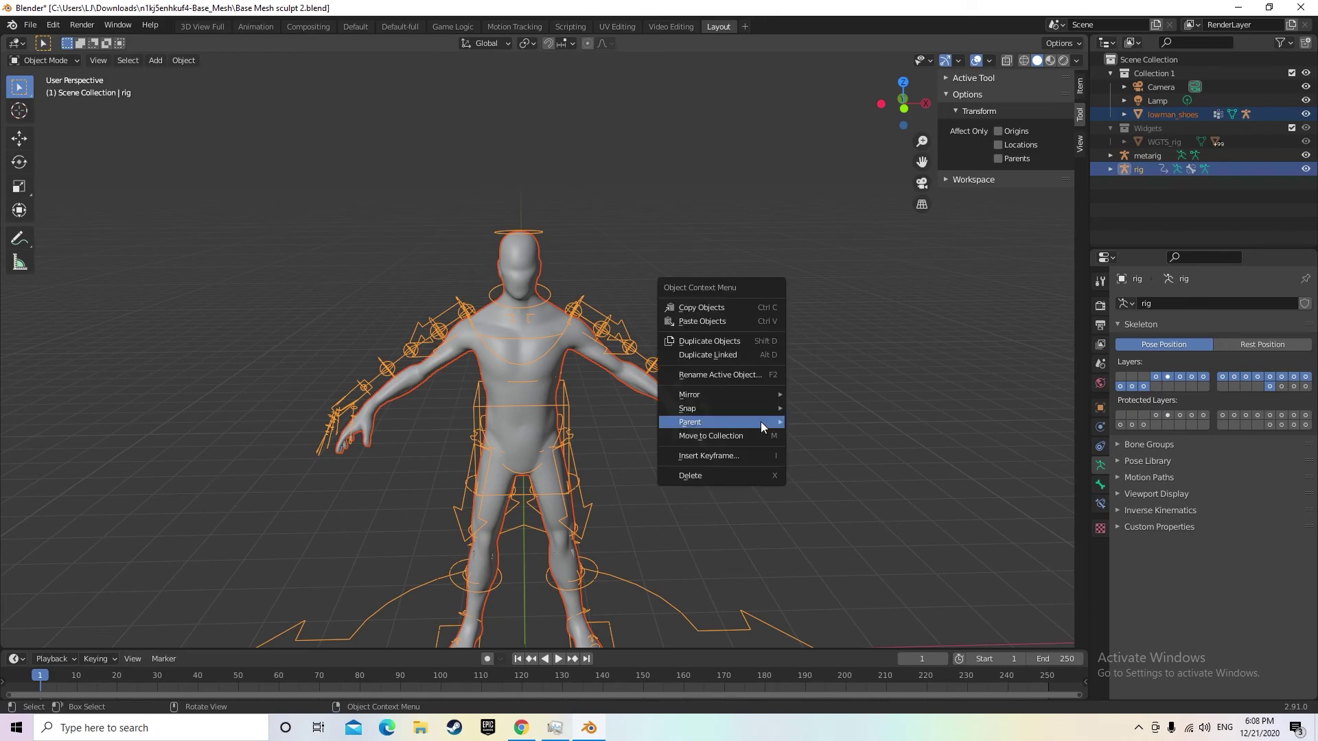
mouse_move(756, 420)
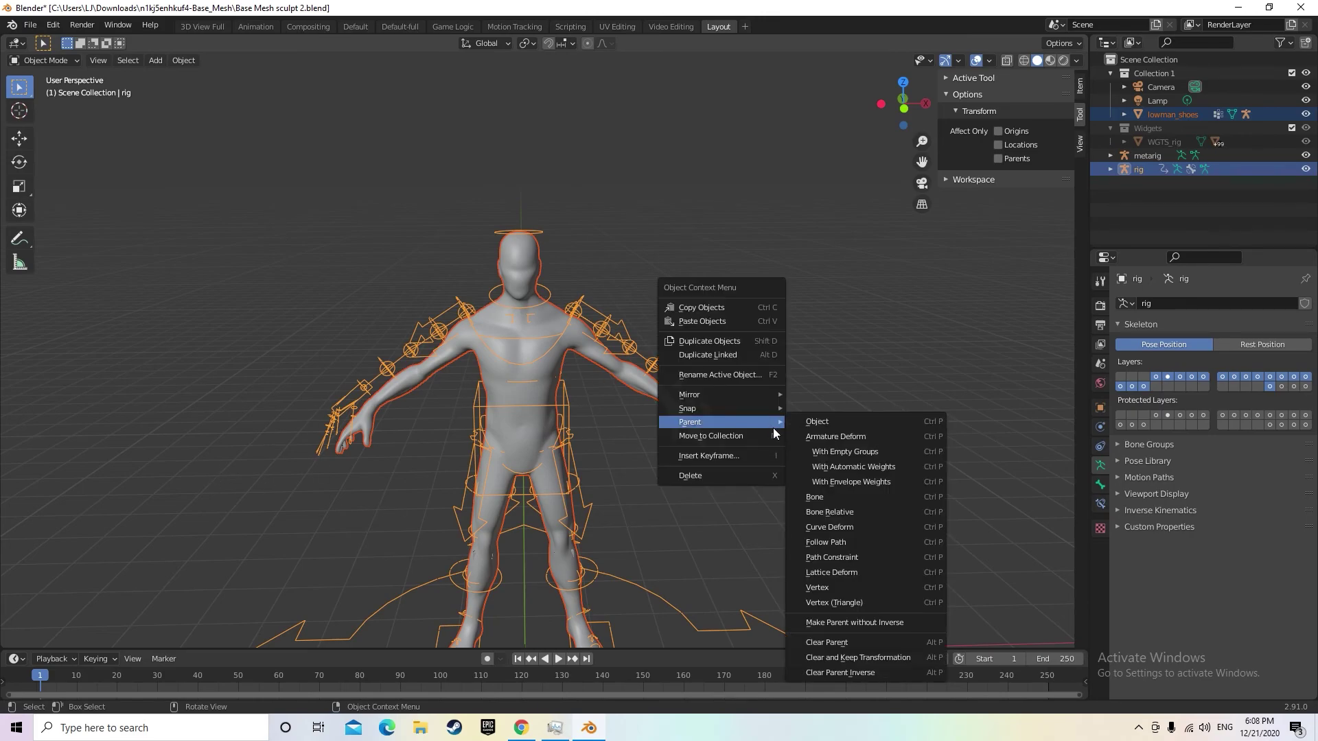
click(853, 466)
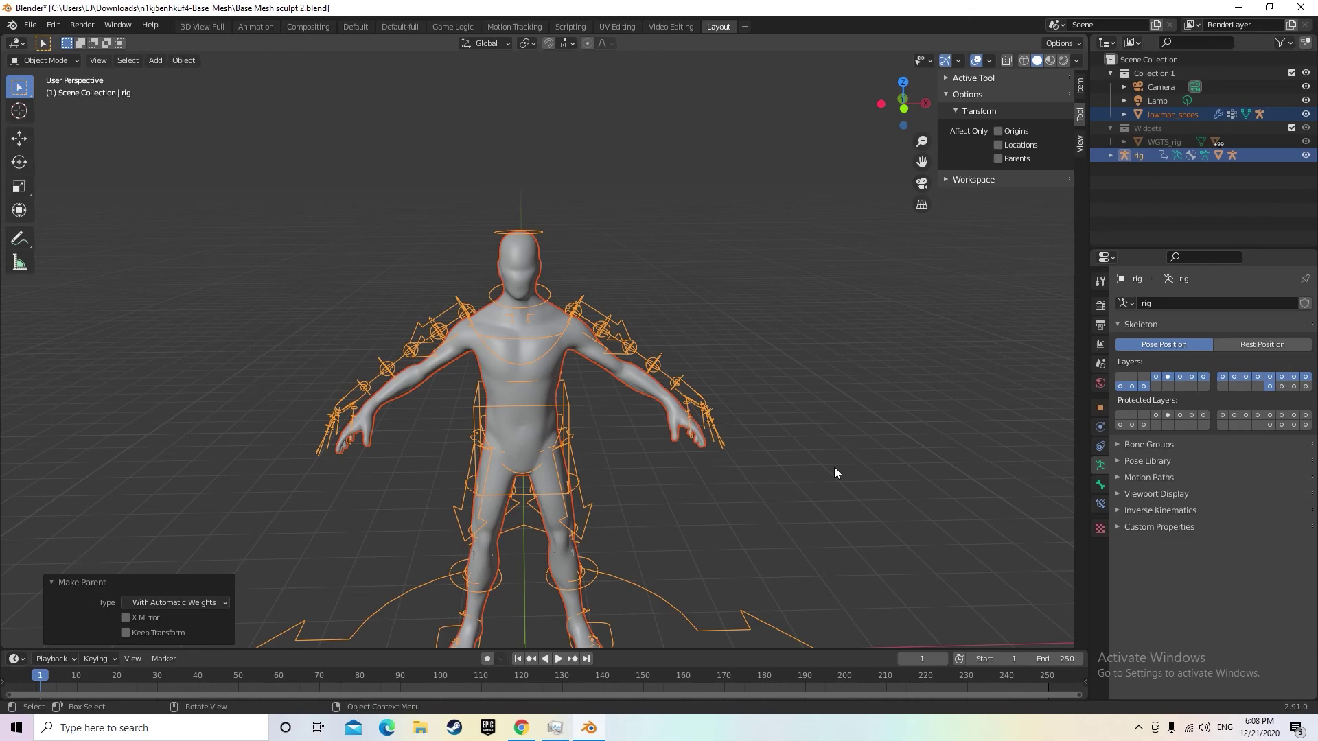
click(769, 439)
Switch the generated rig to Pose Mode
middle_drag(801, 417, 813, 509)
scroll(696, 411, up, 4)
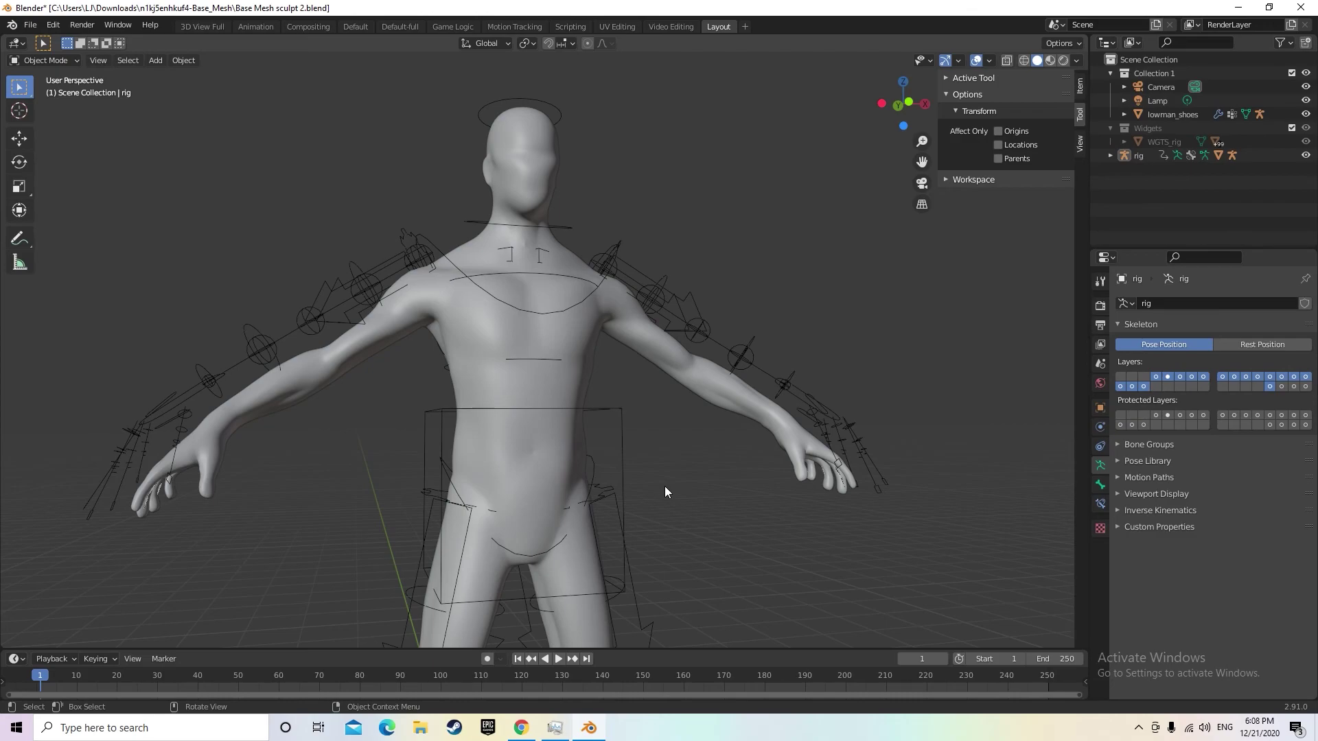
middle_drag(597, 480, 644, 522)
click(69, 60)
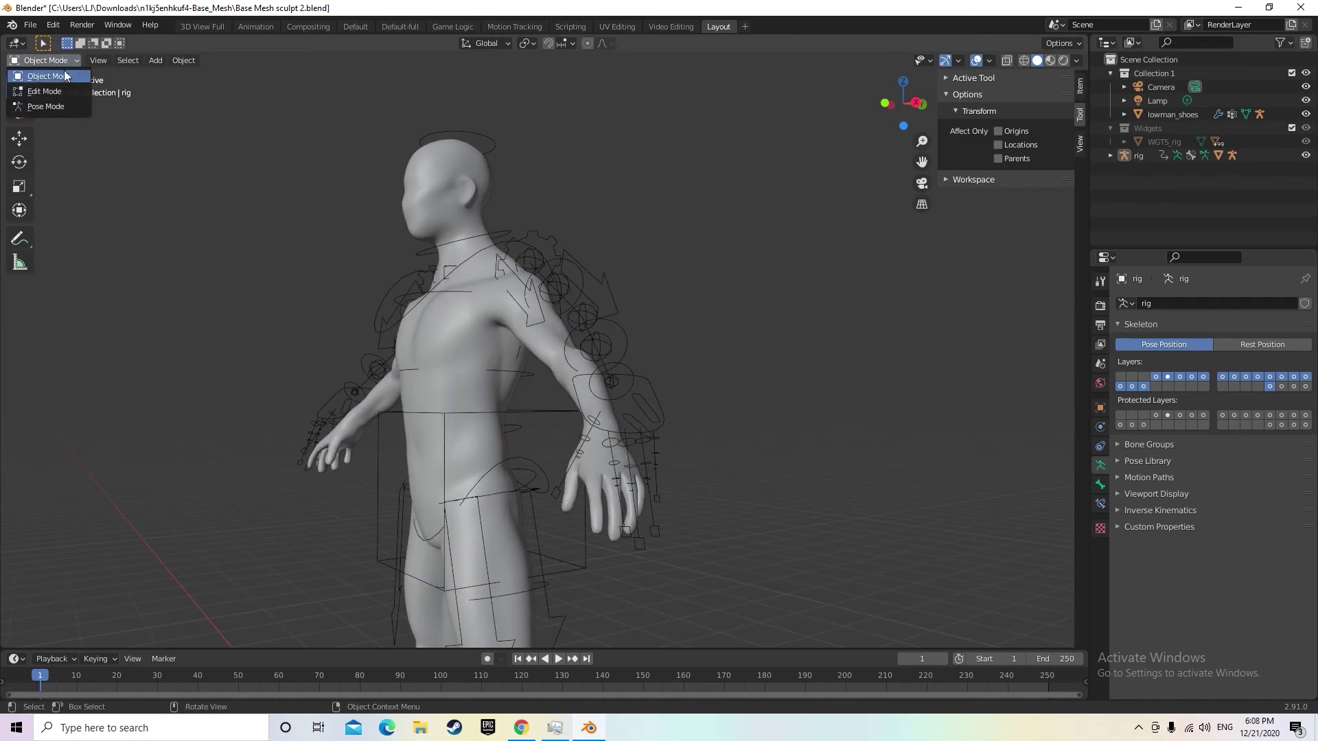
click(50, 103)
Test the right thumb.02 control by moving it near the hand, and undo the move
middle_drag(479, 400, 665, 384)
click(397, 376)
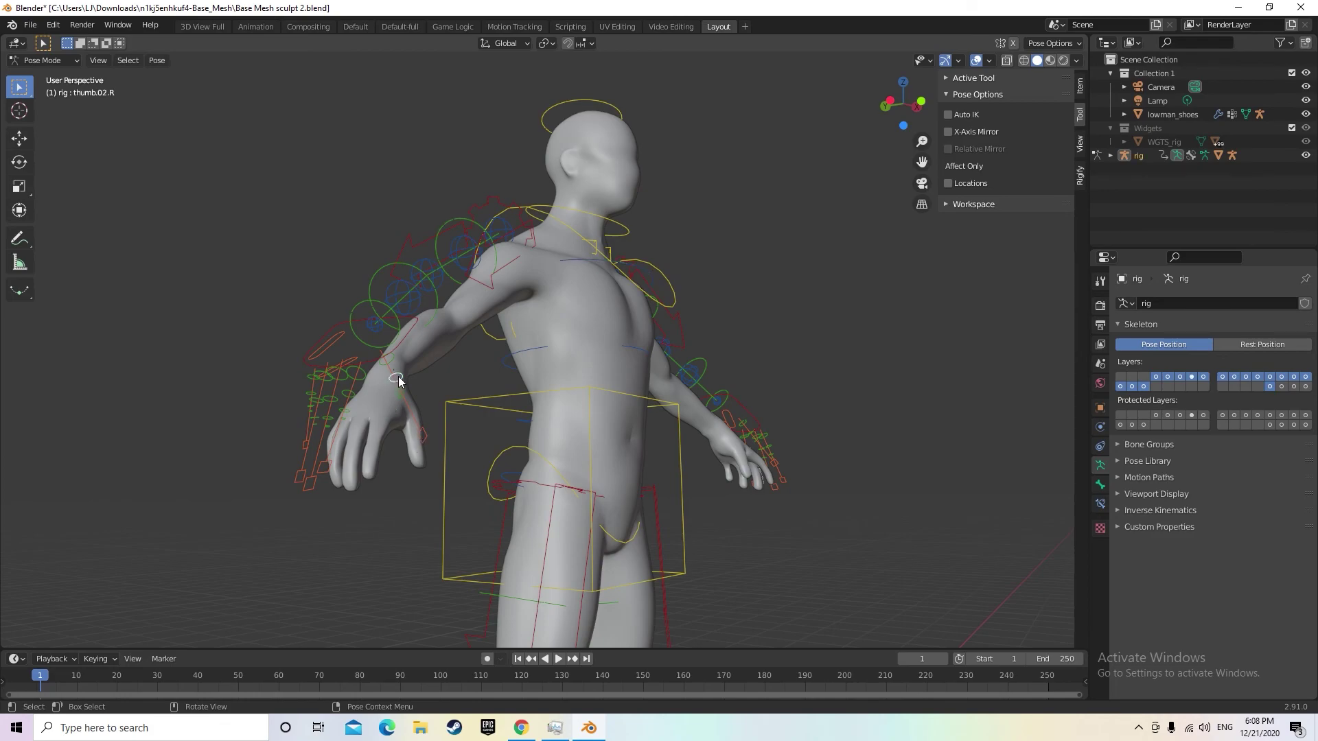
key(g)
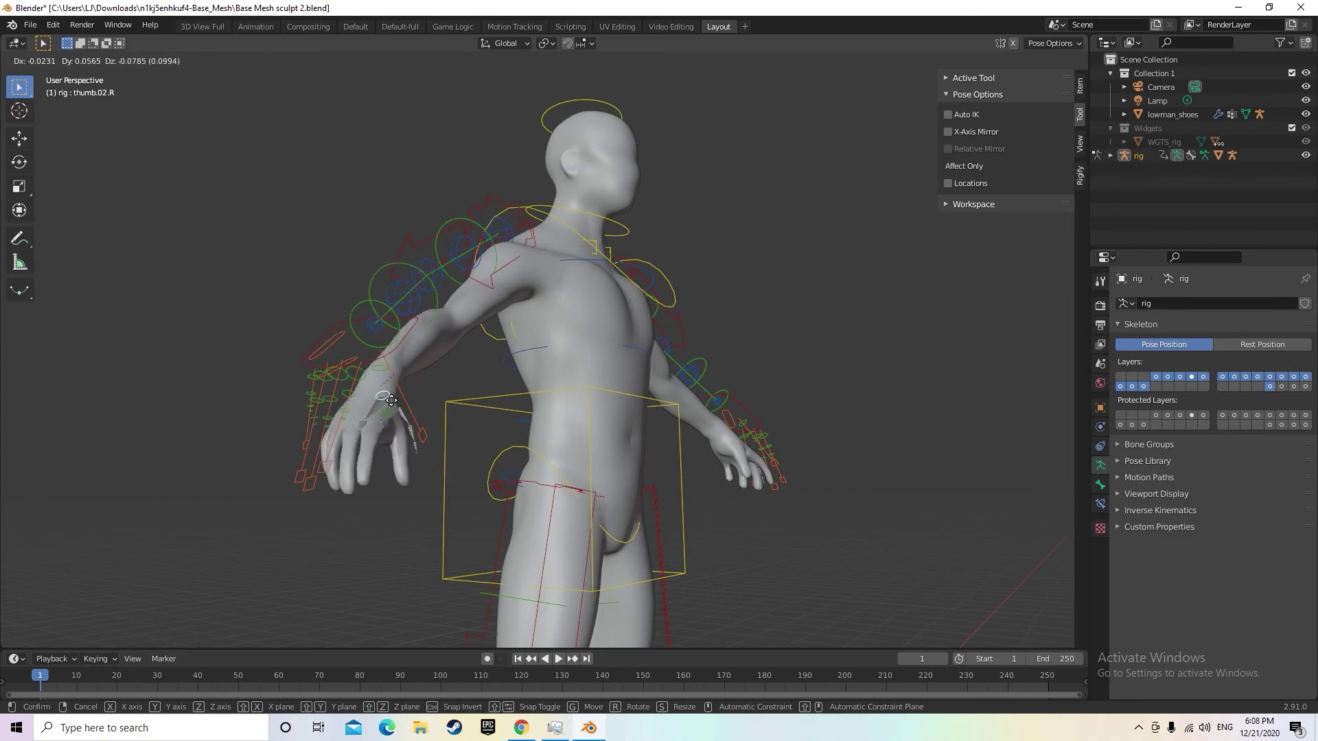
click(420, 385)
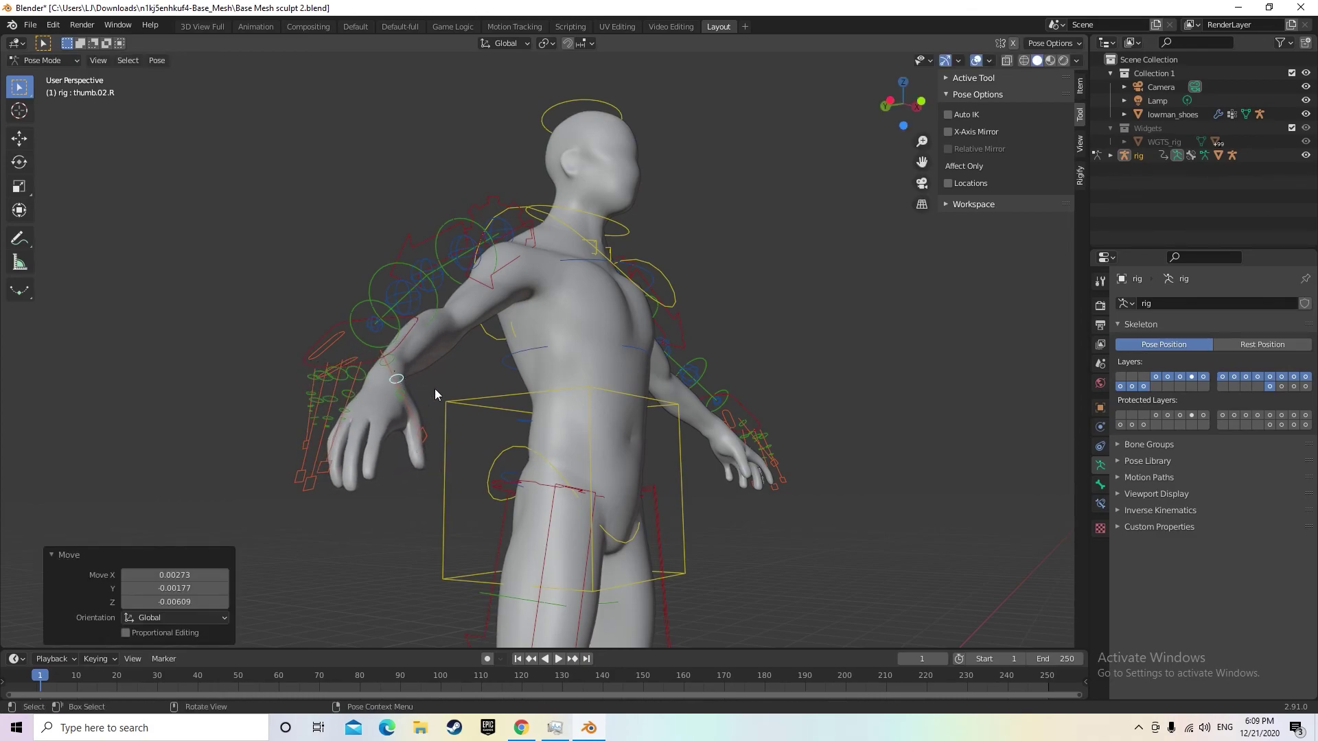
key(ctrl+z)
Test the torso control by moving the body down and up, ending about 0.40 m higher, and undo the move
middle_drag(898, 542, 774, 570)
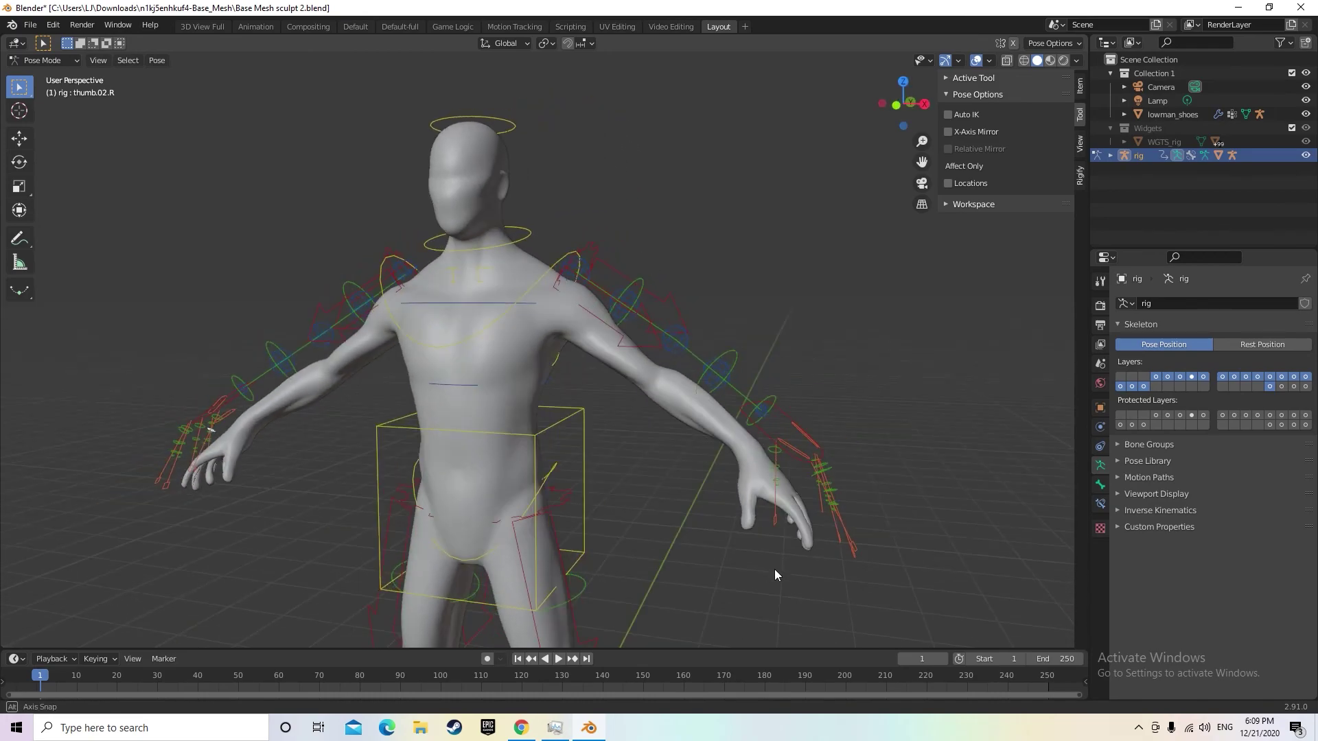
click(548, 429)
key(g)
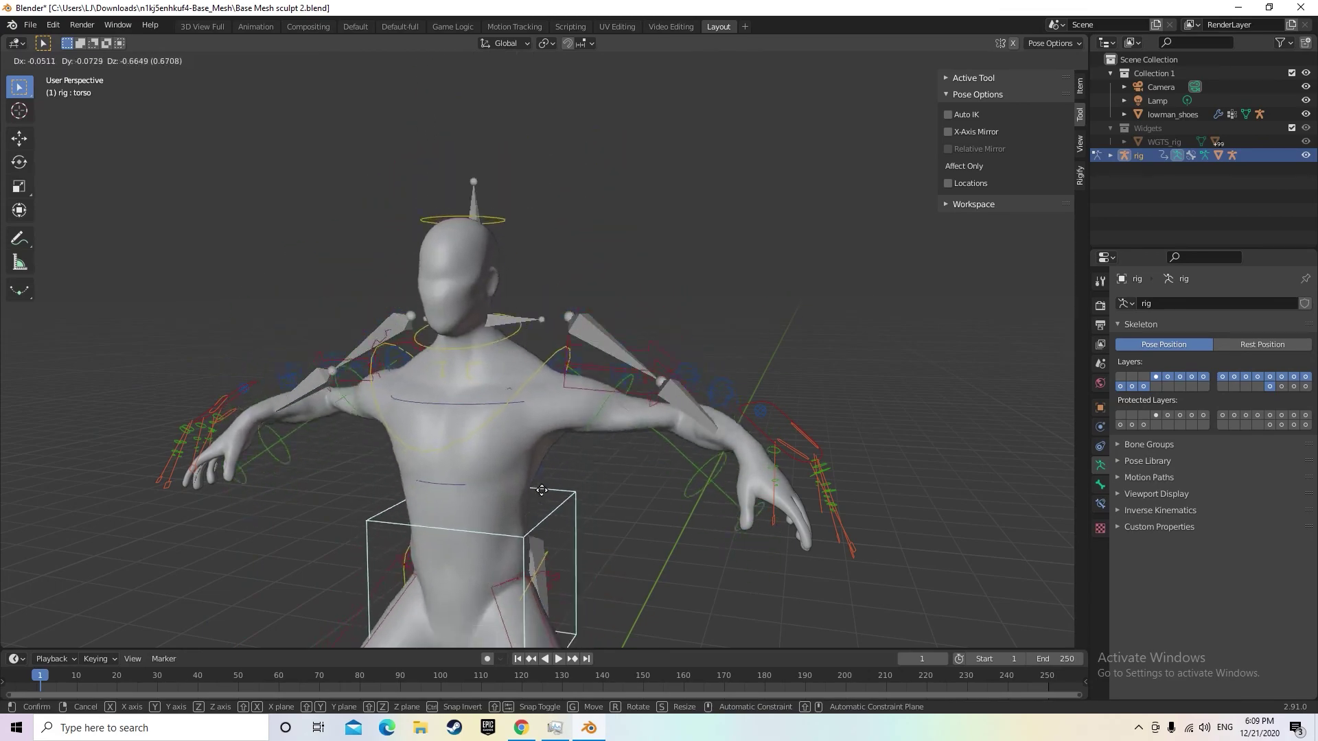
click(525, 376)
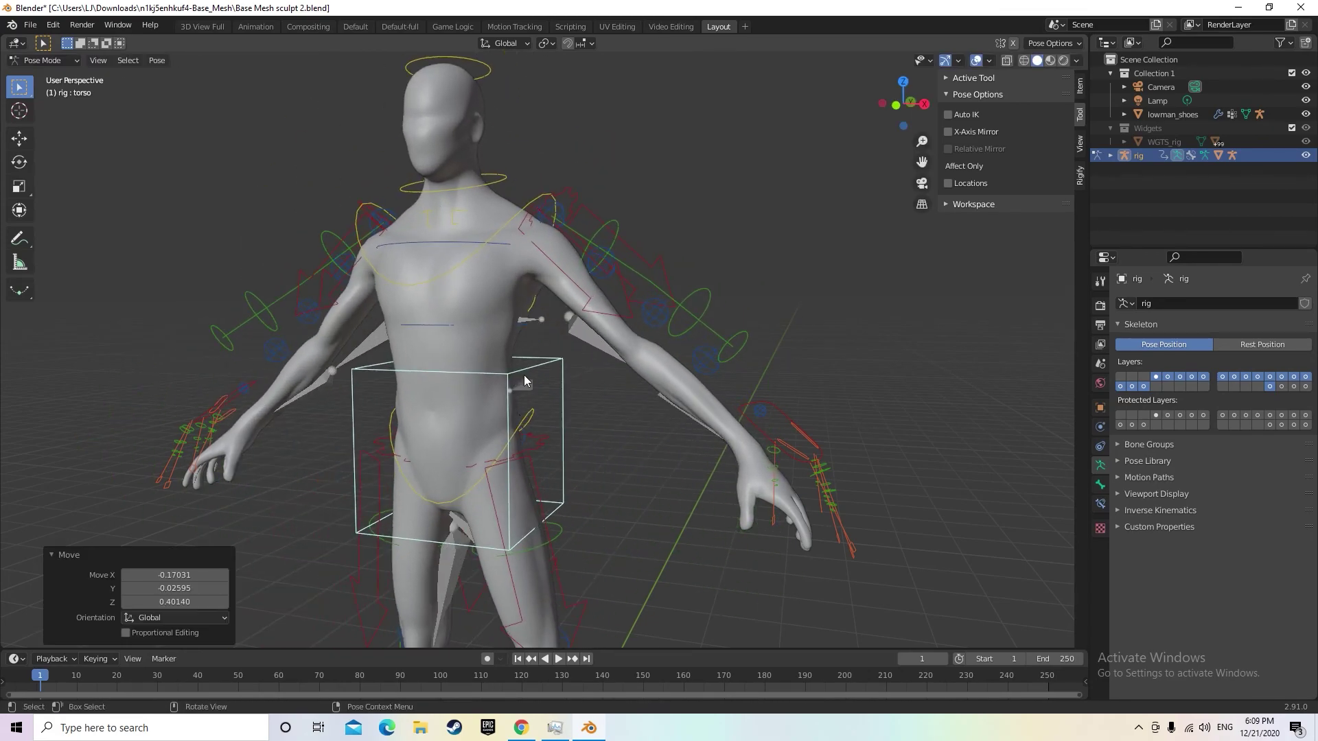
key(ctrl+z)
Test the head control by rotating it and cancelling, moving the head slightly forward, and undo the move
middle_drag(891, 431, 790, 471)
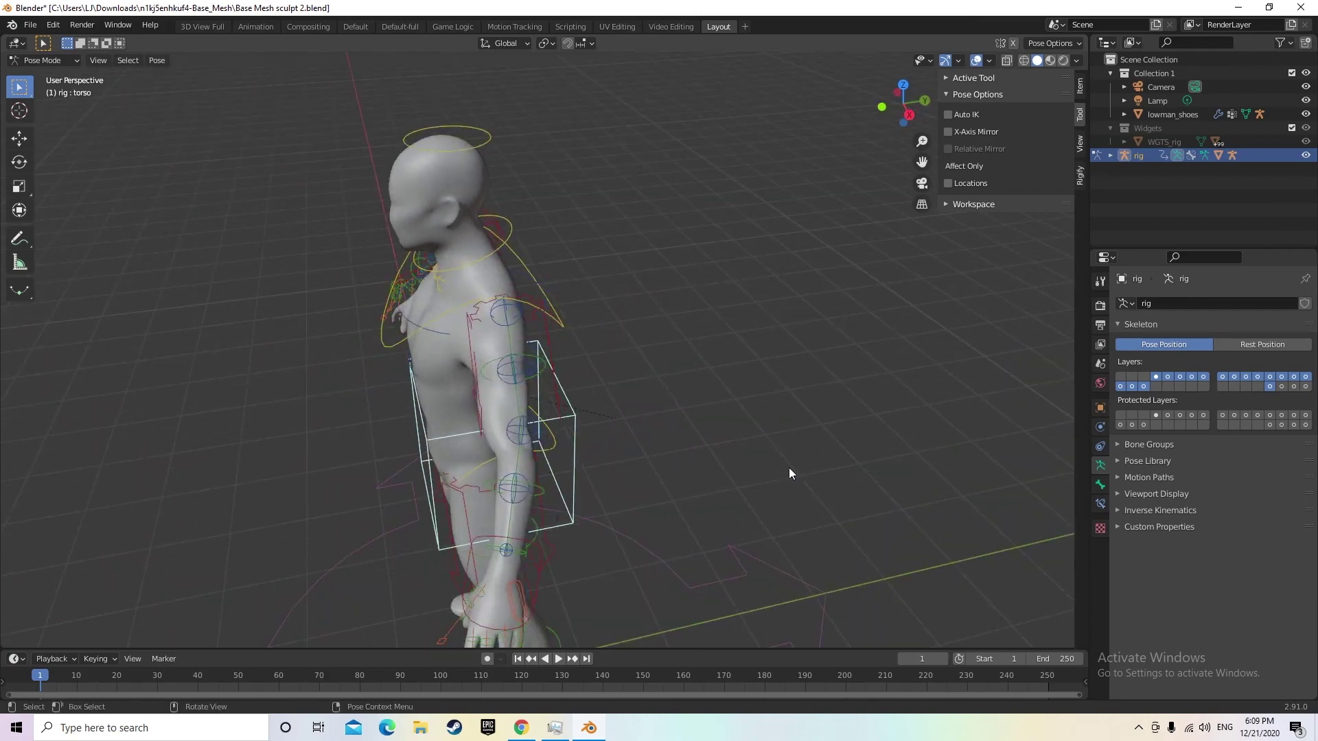
click(471, 147)
key(r)
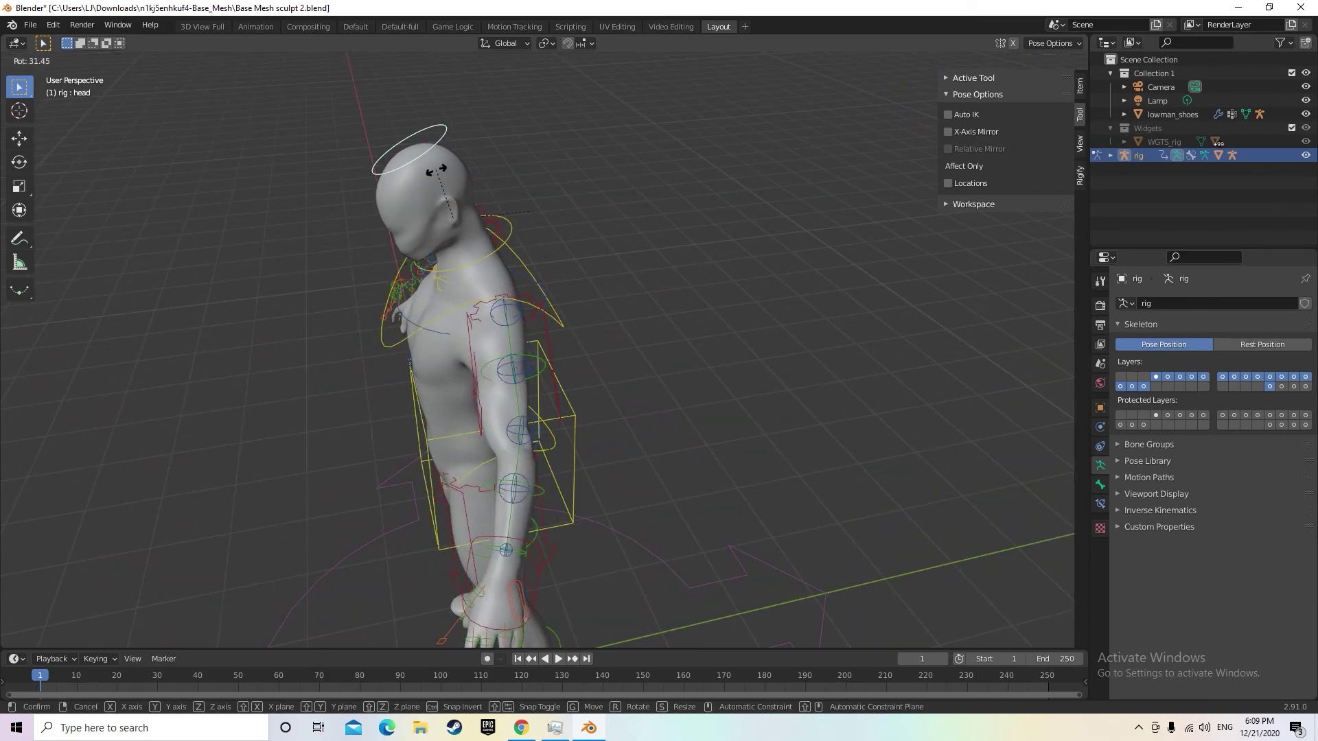
right_click(463, 174)
key(g)
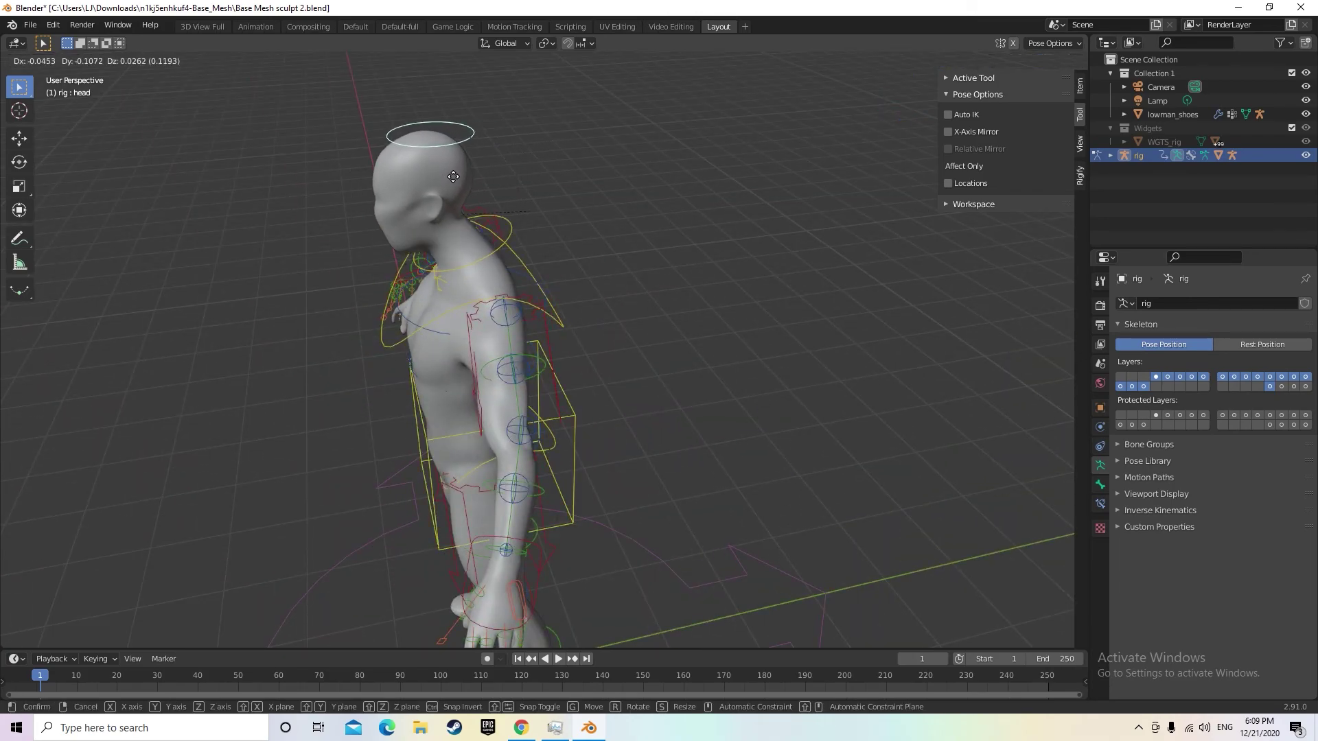
click(453, 177)
key(ctrl+z)
Enlarge the timeline area below the viewport with the full figure in view
middle_drag(622, 277, 607, 402)
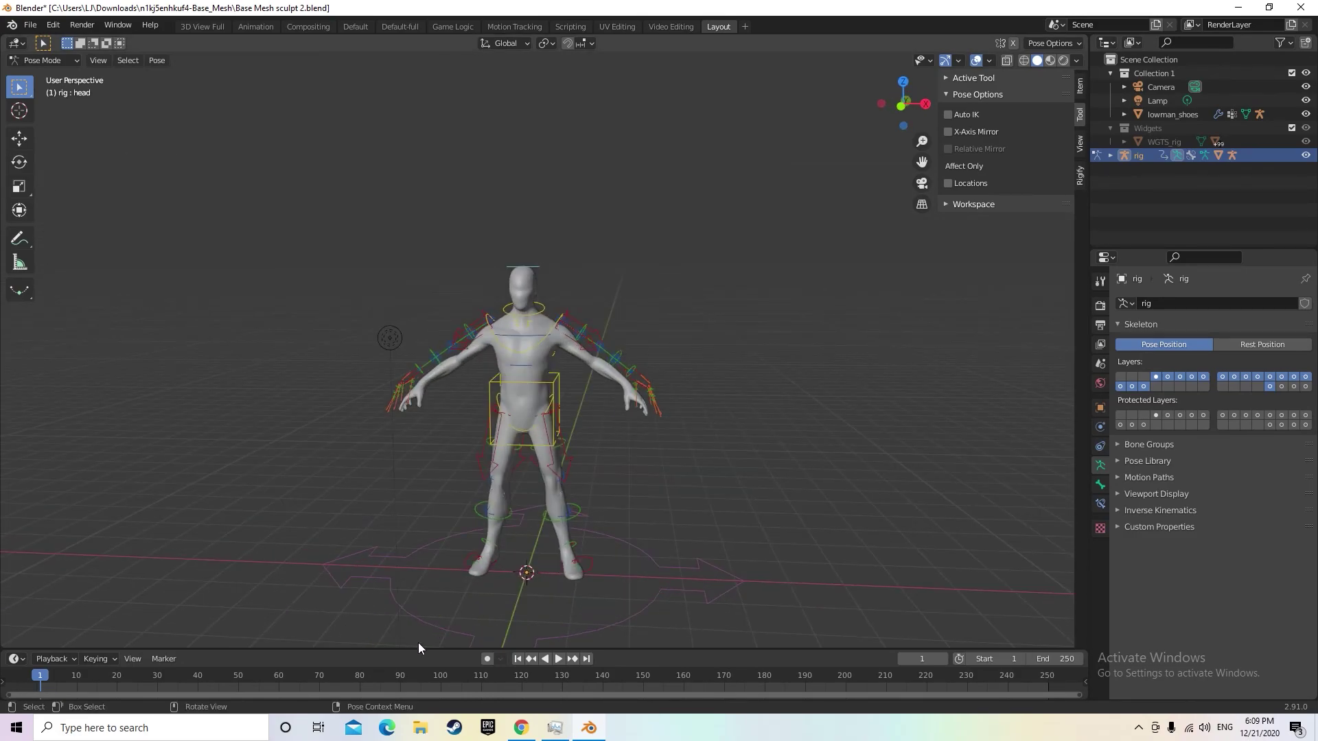
drag(420, 649, 432, 575)
middle_drag(730, 357, 722, 363)
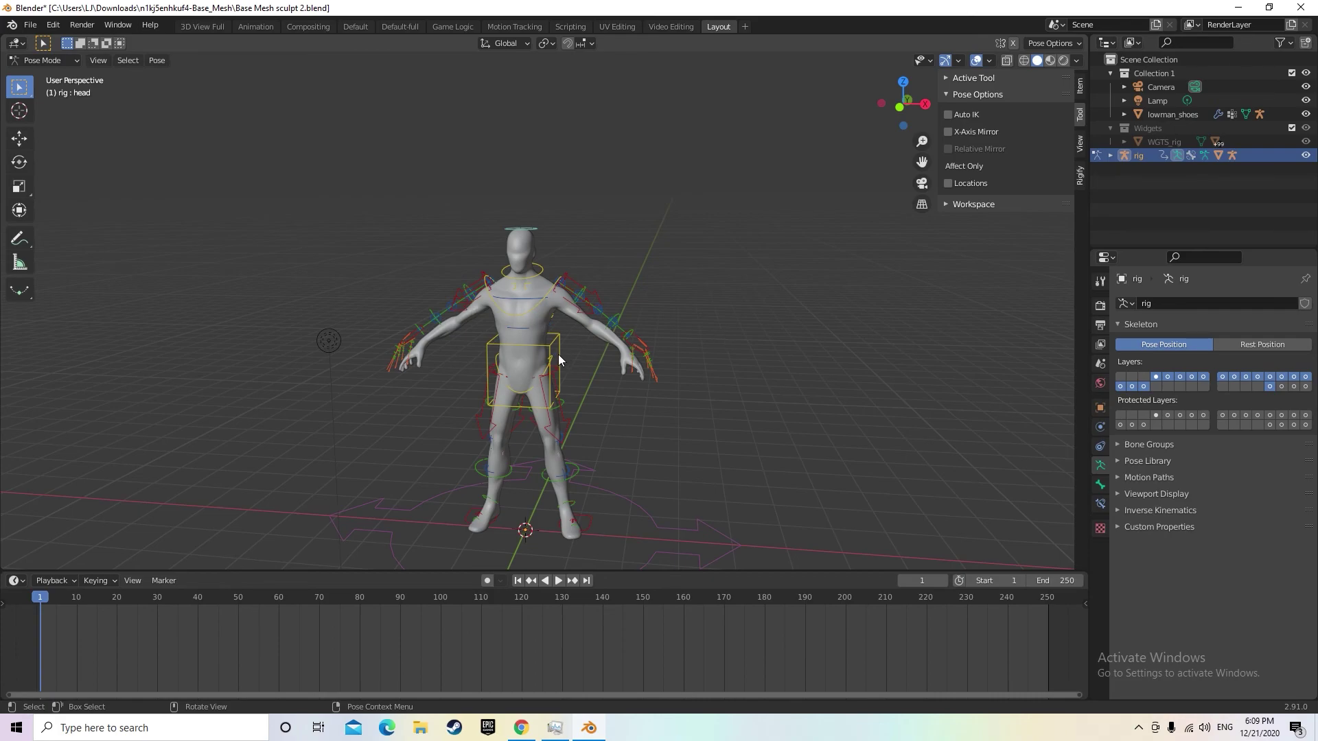
Switch the rig to Object Mode and back to Pose Mode
click(68, 59)
click(38, 91)
click(56, 65)
click(56, 77)
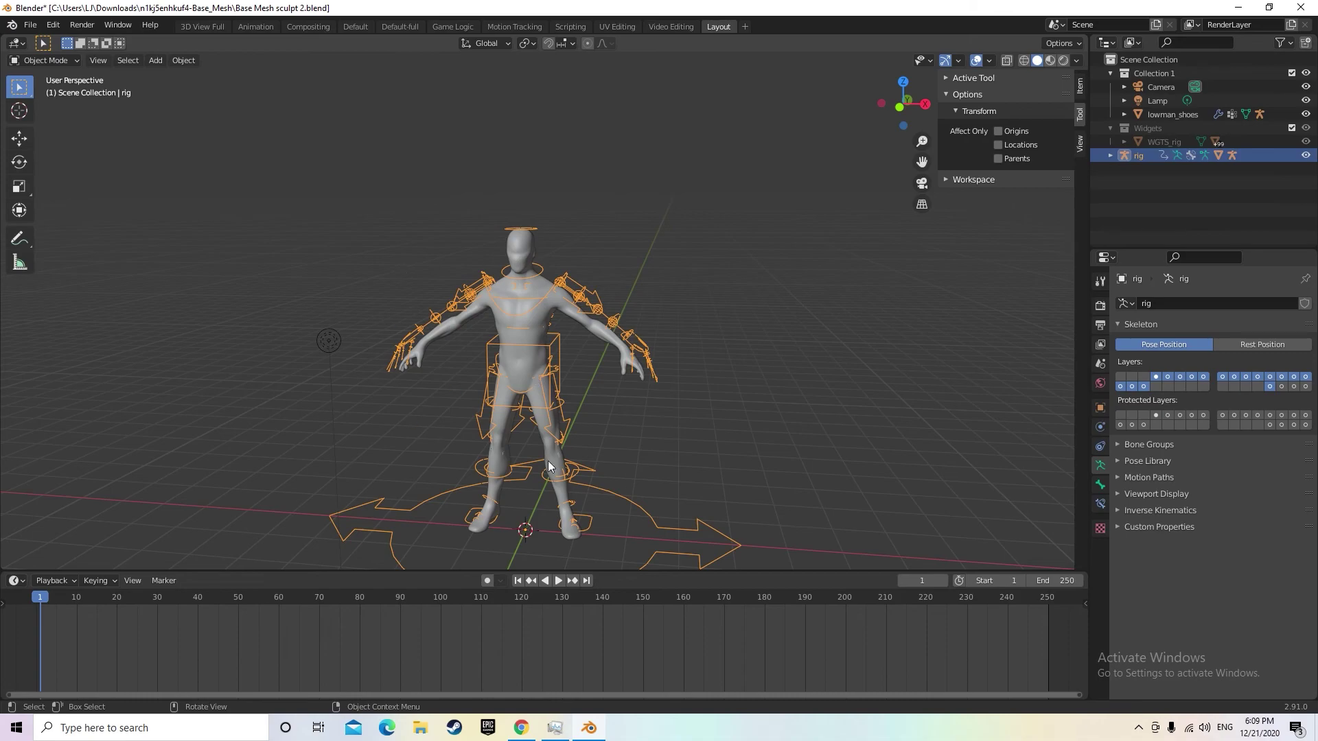
click(62, 60)
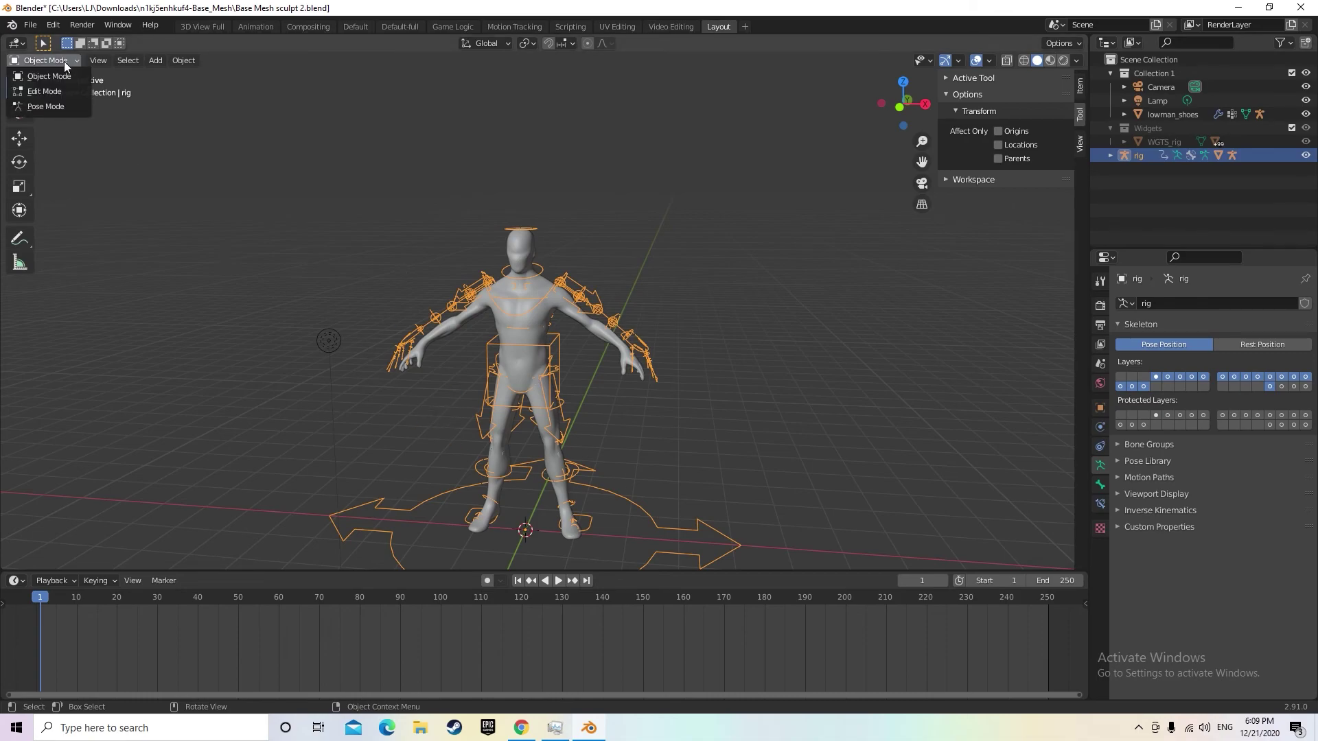
click(71, 107)
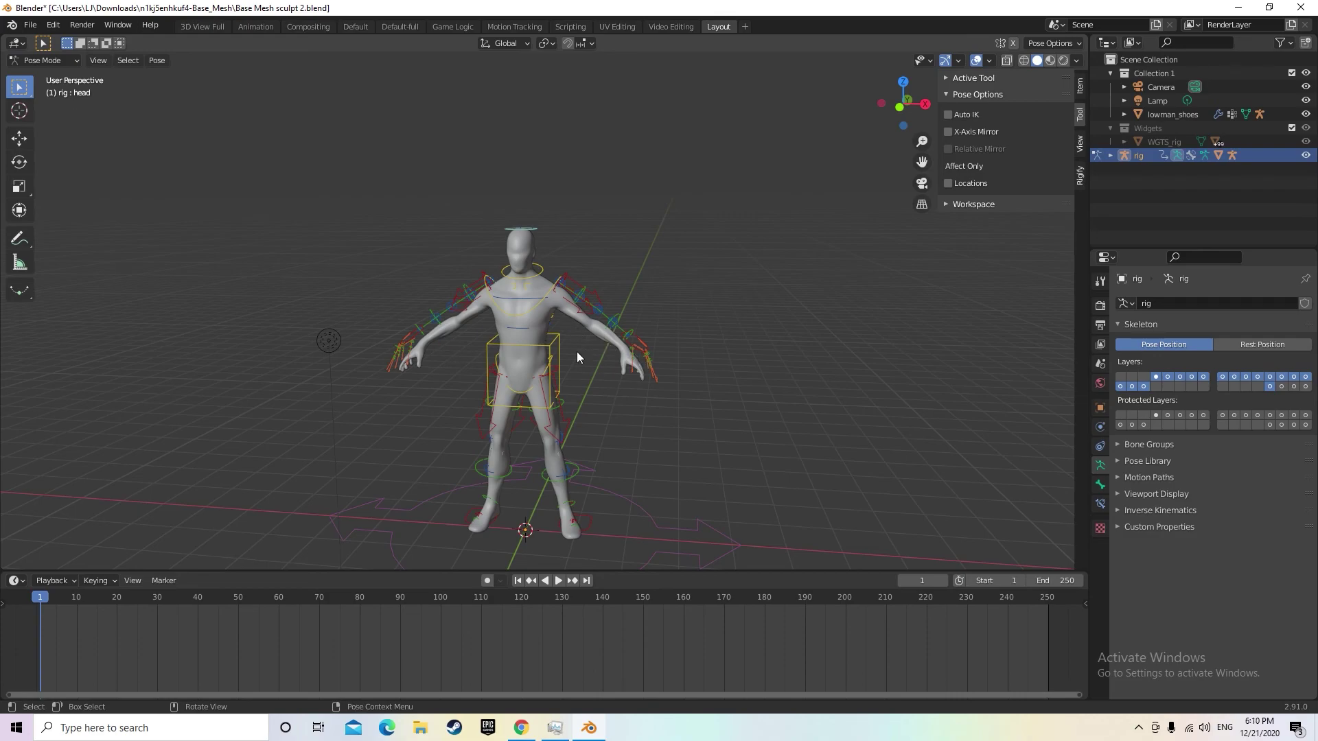
Test the torso control by rotating the upper body upside down, and undo the rotation
click(551, 349)
key(r)
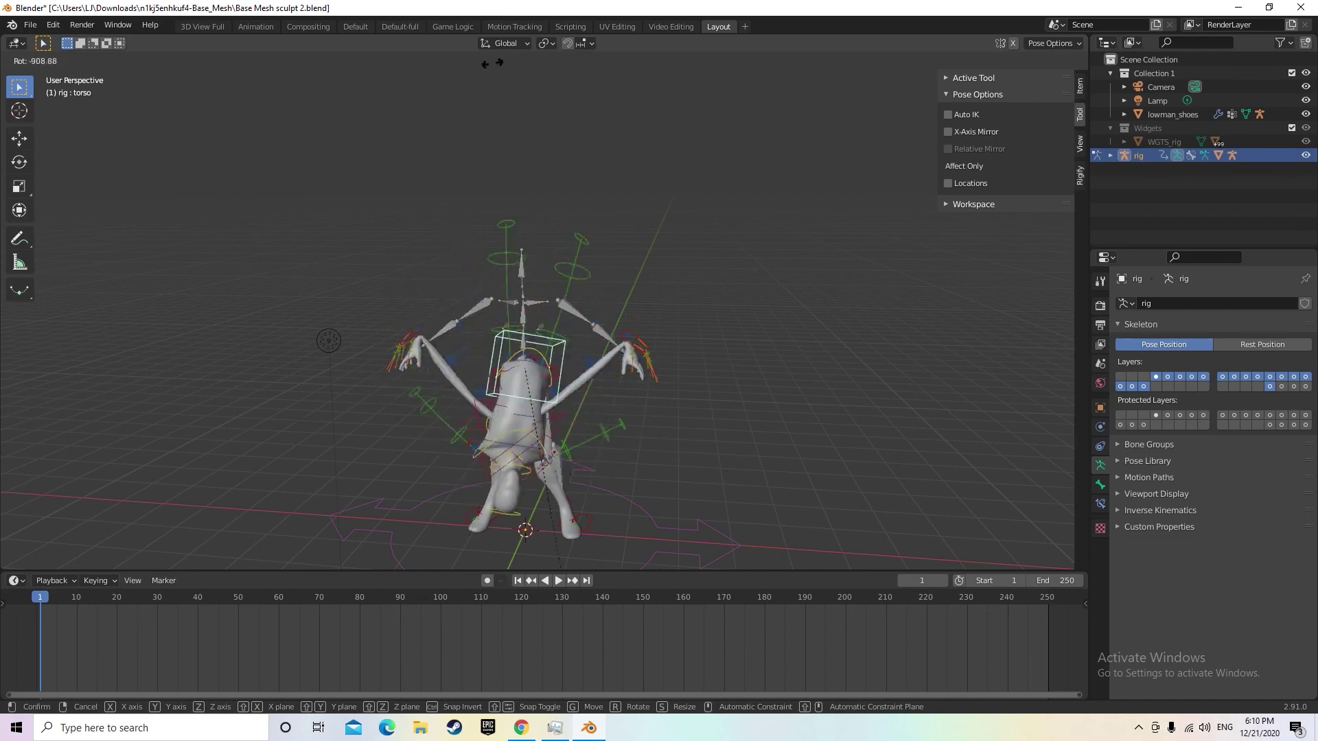
click(627, 405)
key(ctrl+z)
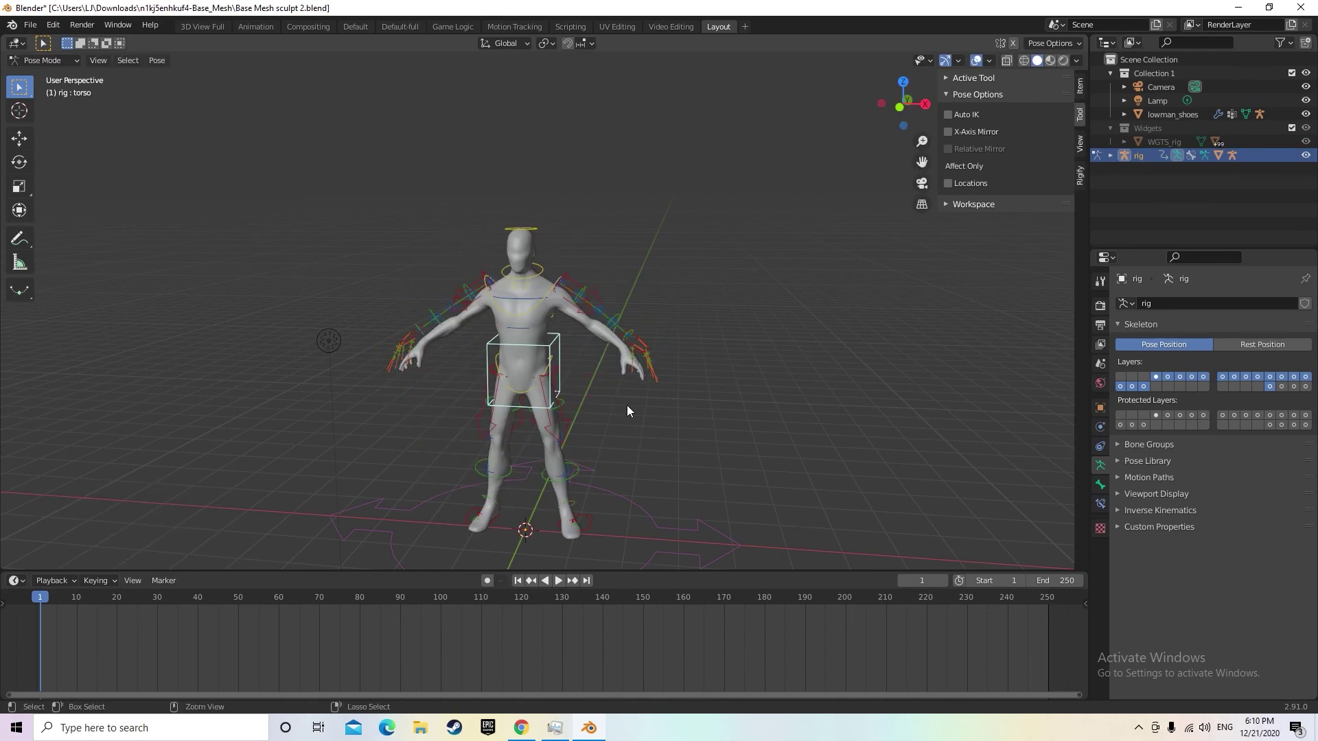
Test the palm.R control by moving it around the right hand, and undo the move
click(401, 343)
key(g)
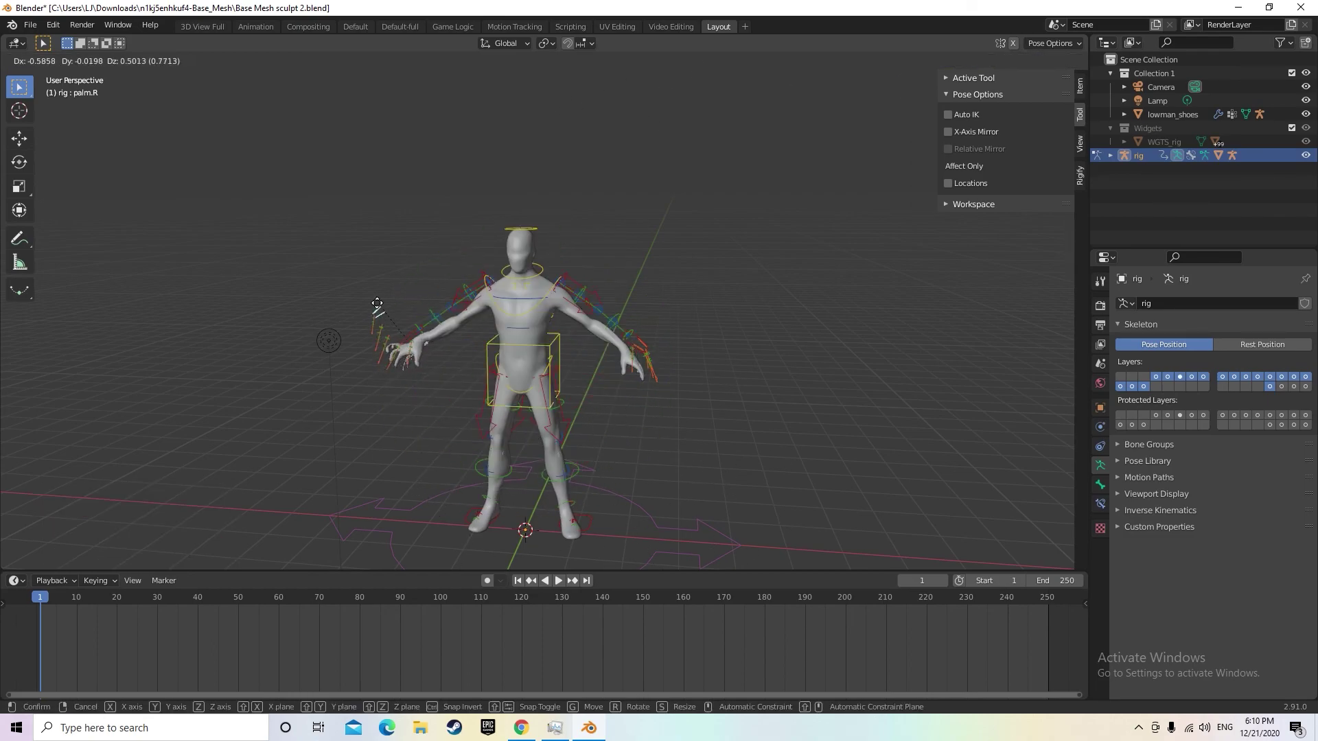
click(372, 349)
key(ctrl+z)
Try moving the f_index.01_master.R finger control slightly at the right hand
middle_drag(446, 376, 589, 381)
scroll(589, 381, up, 4)
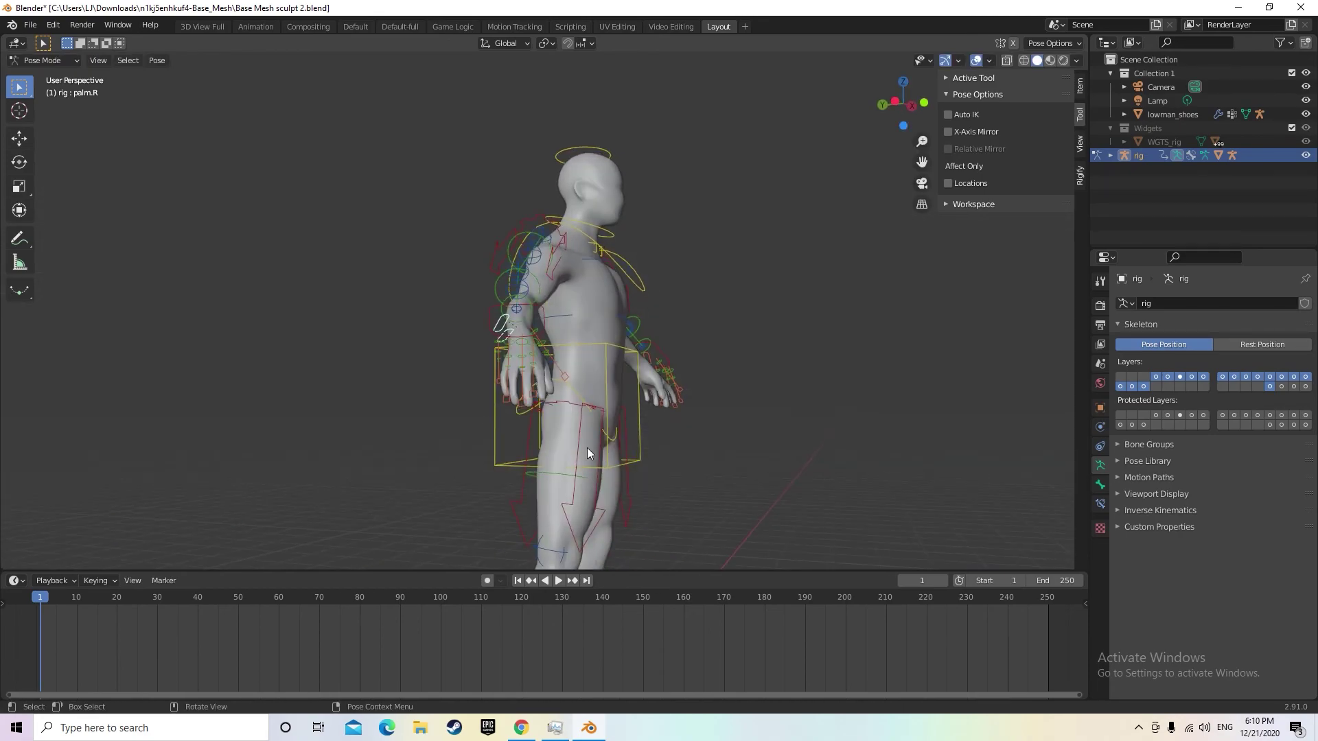
click(532, 390)
key(g)
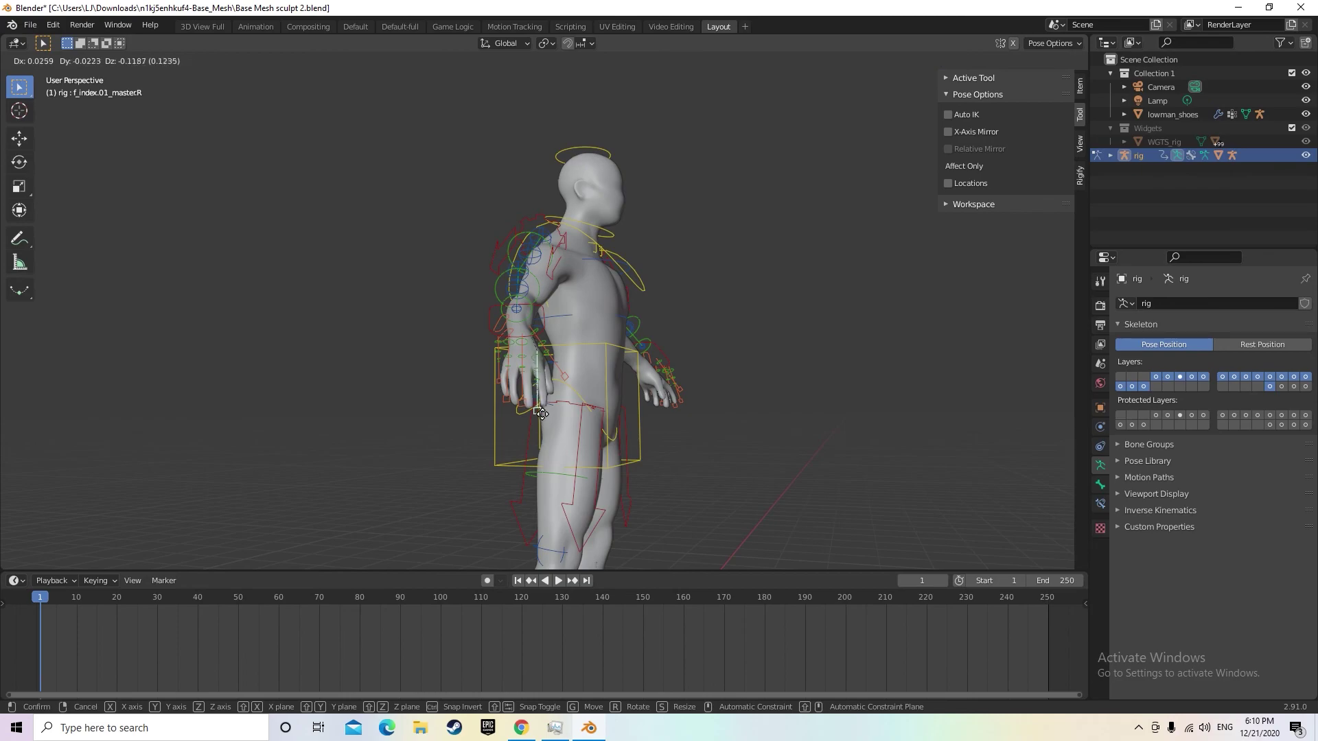
click(534, 390)
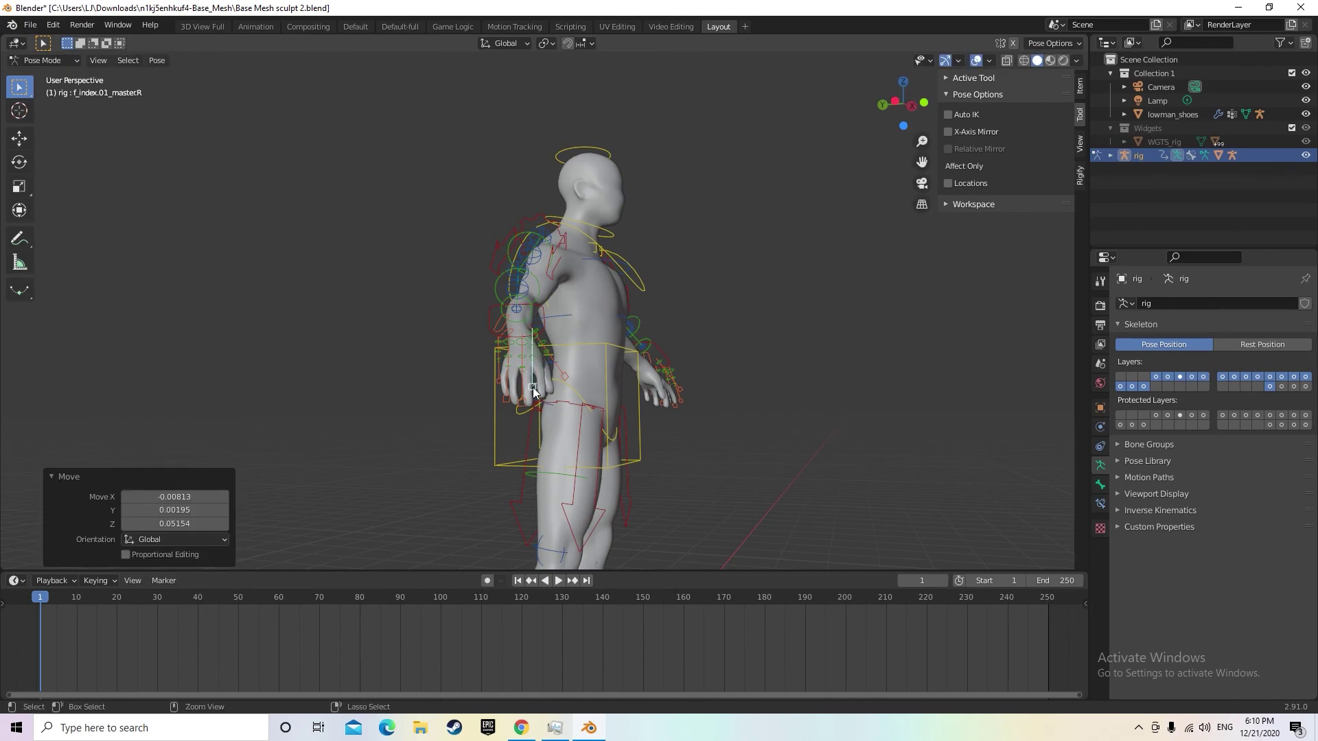
middle_drag(534, 394, 453, 410)
scroll(480, 409, down, 3)
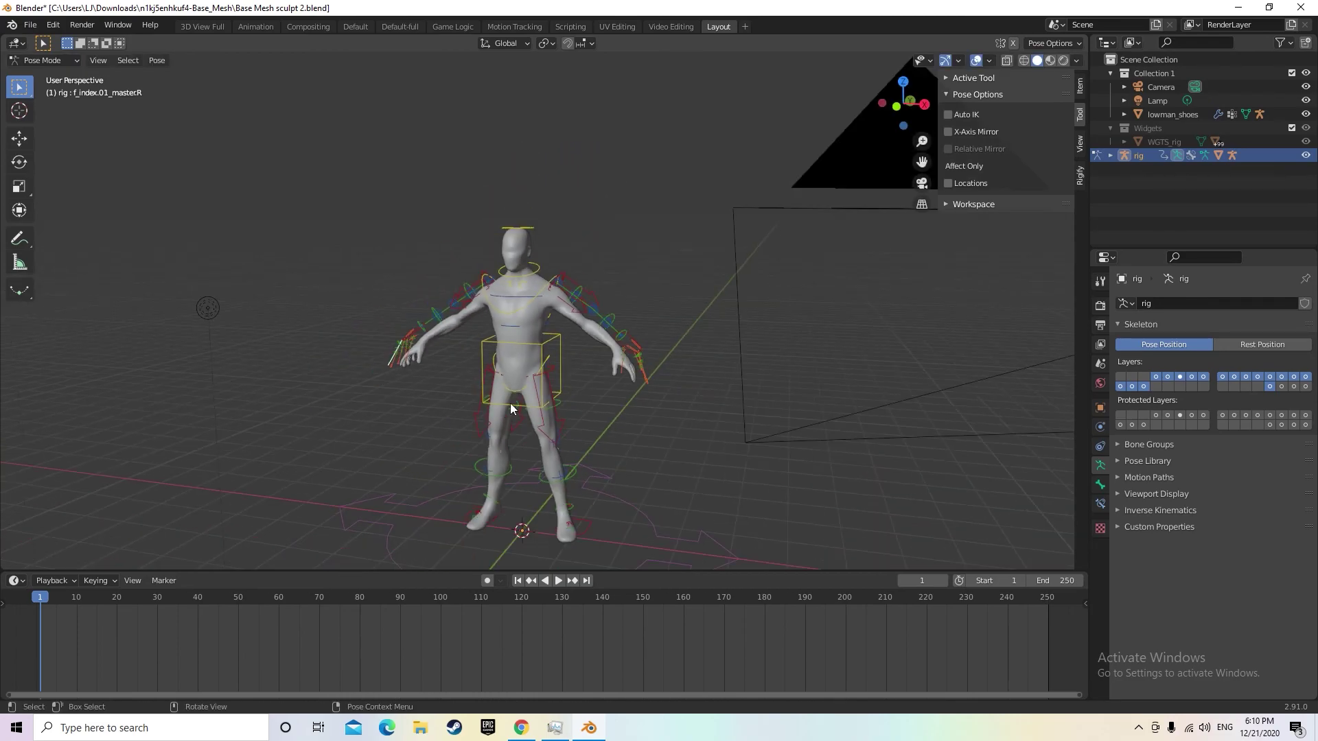
Try rotating the hips control back and forth, ending at about -0.45°
mouse_move(664, 418)
middle_down()
mouse_move(689, 472)
mouse_move(665, 465)
mouse_move(665, 430)
mouse_move(689, 394)
mouse_move(696, 416)
mouse_move(603, 432)
mouse_move(650, 382)
mouse_move(809, 405)
mouse_move(690, 380)
mouse_move(672, 406)
middle_up()
scroll(388, 335, up, 1)
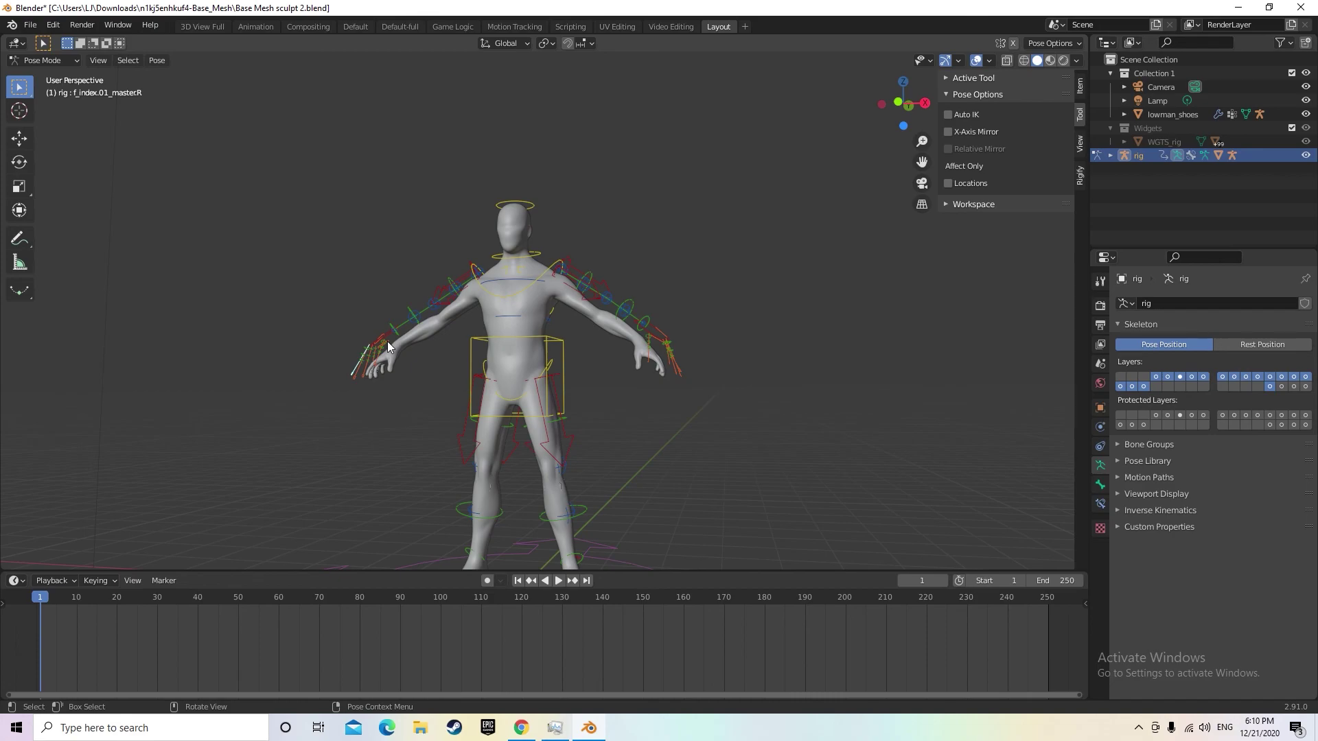
mouse_move(537, 364)
middle_down()
mouse_move(553, 391)
mouse_move(525, 345)
mouse_move(544, 354)
middle_up()
click(545, 354)
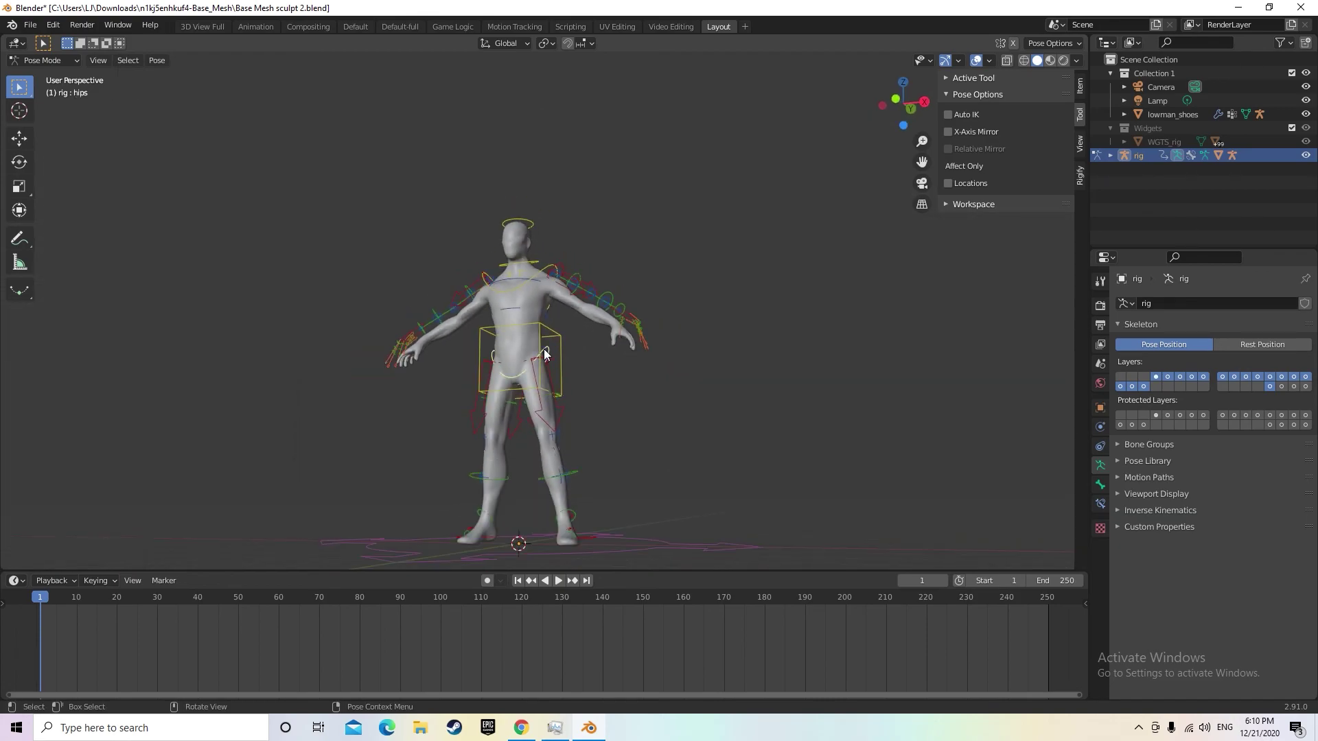
key(r)
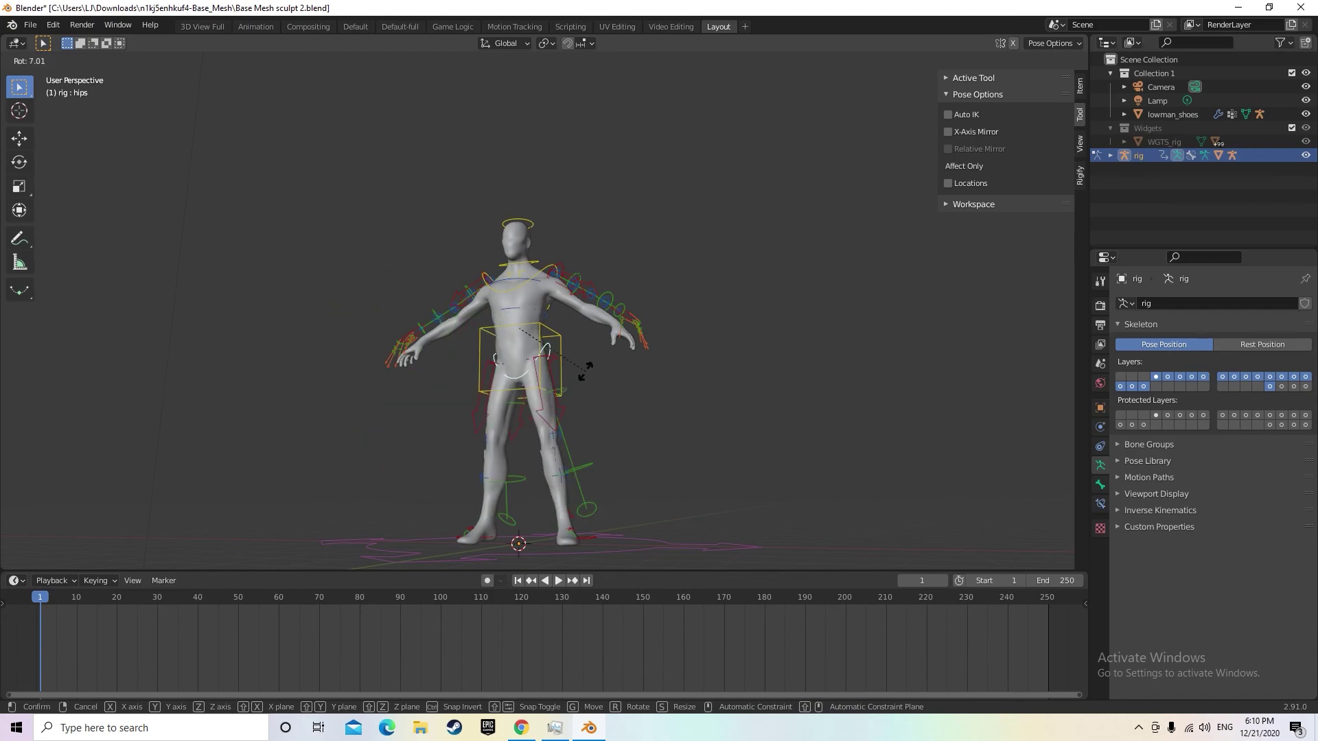
click(575, 378)
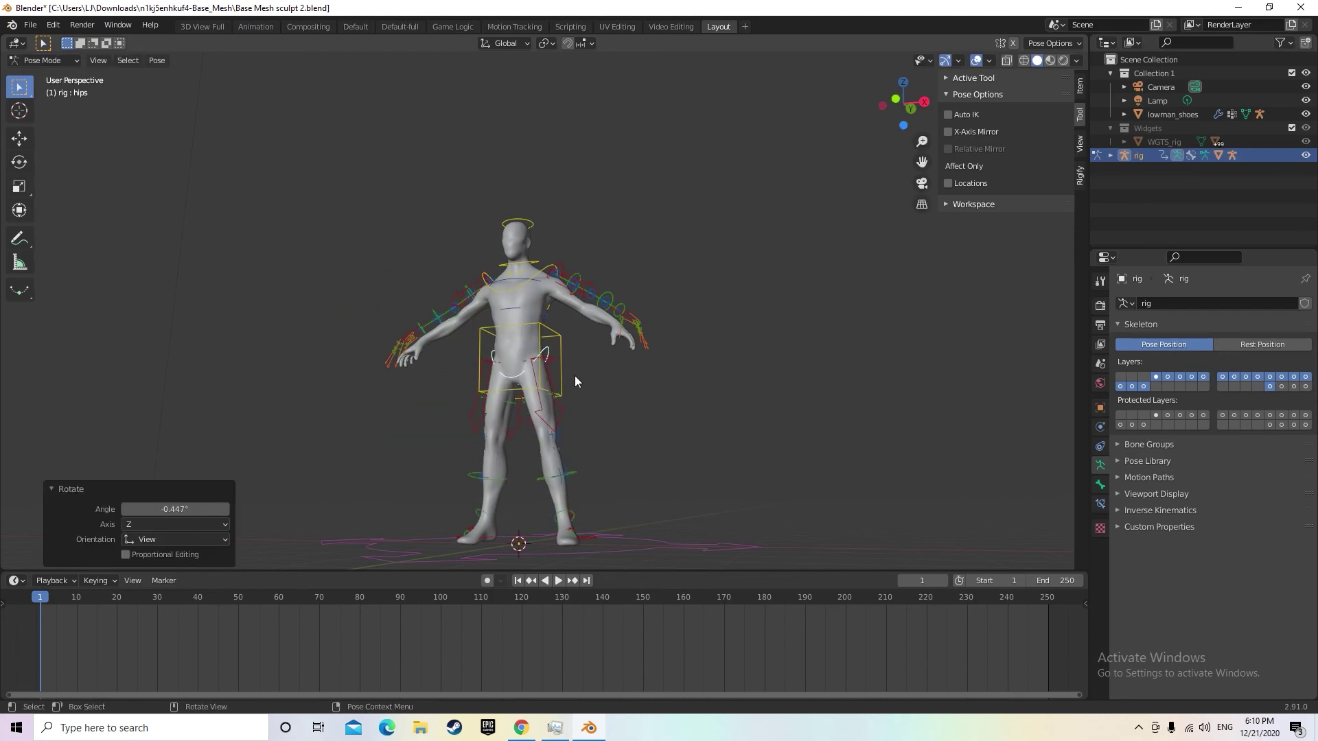
middle_drag(596, 403, 587, 450)
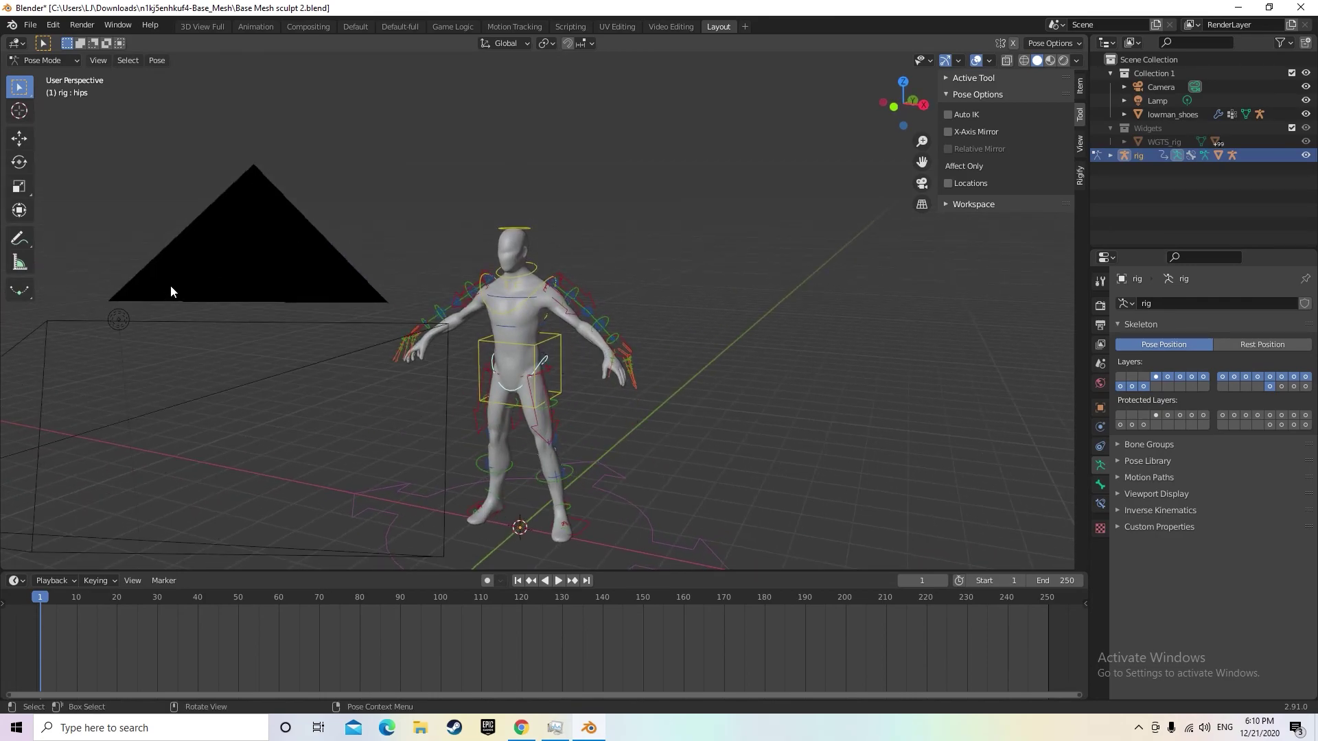
Play the timeline from frame 1, stop playback at frame 60, and return the playhead to frame 1
middle_drag(561, 402, 603, 393)
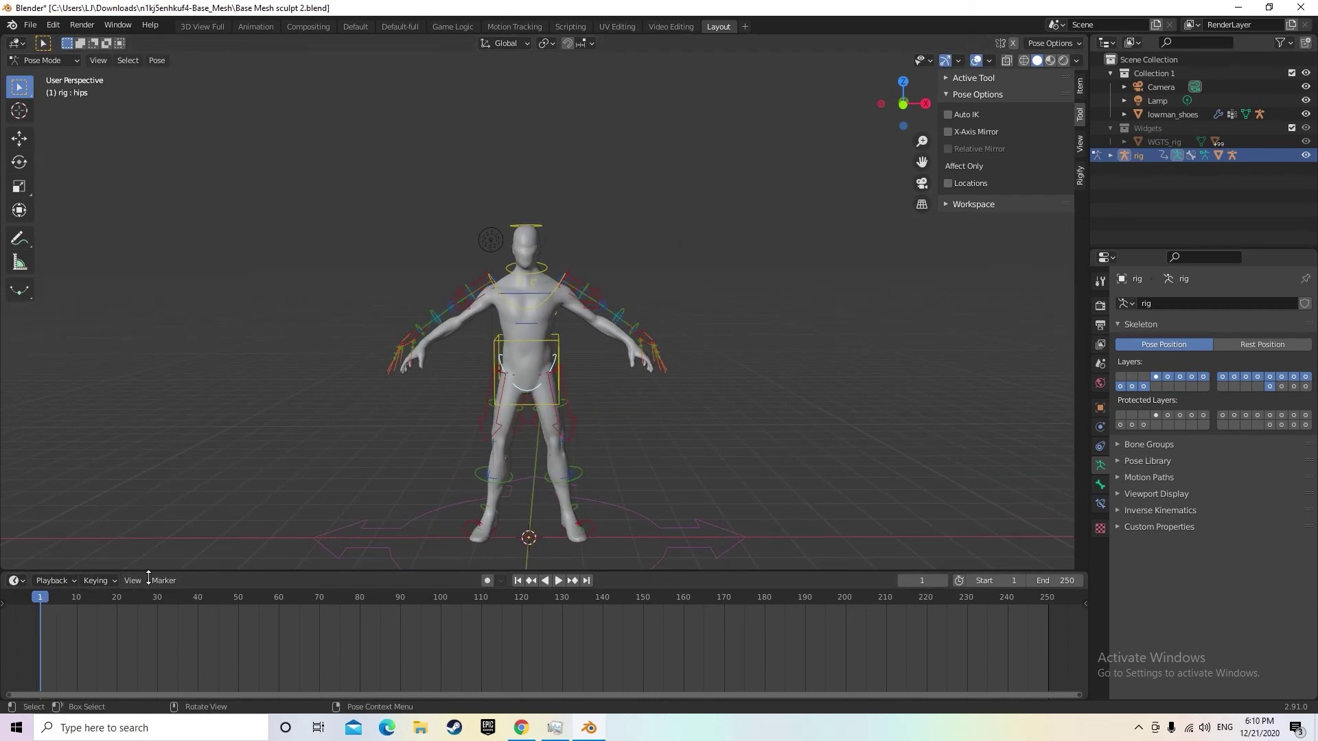
mouse_move(40, 597)
mouse_down()
mouse_move(761, 579)
mouse_move(31, 582)
mouse_up()
key(space)
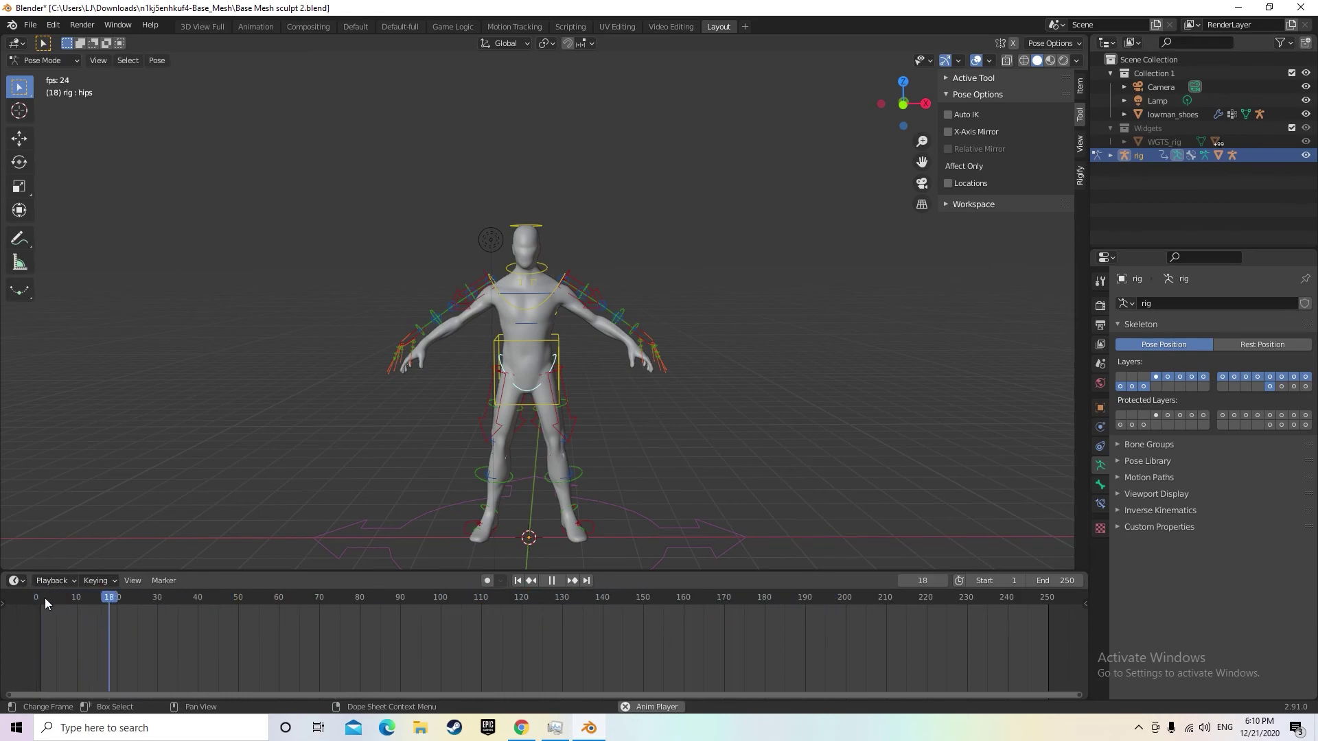
key(space)
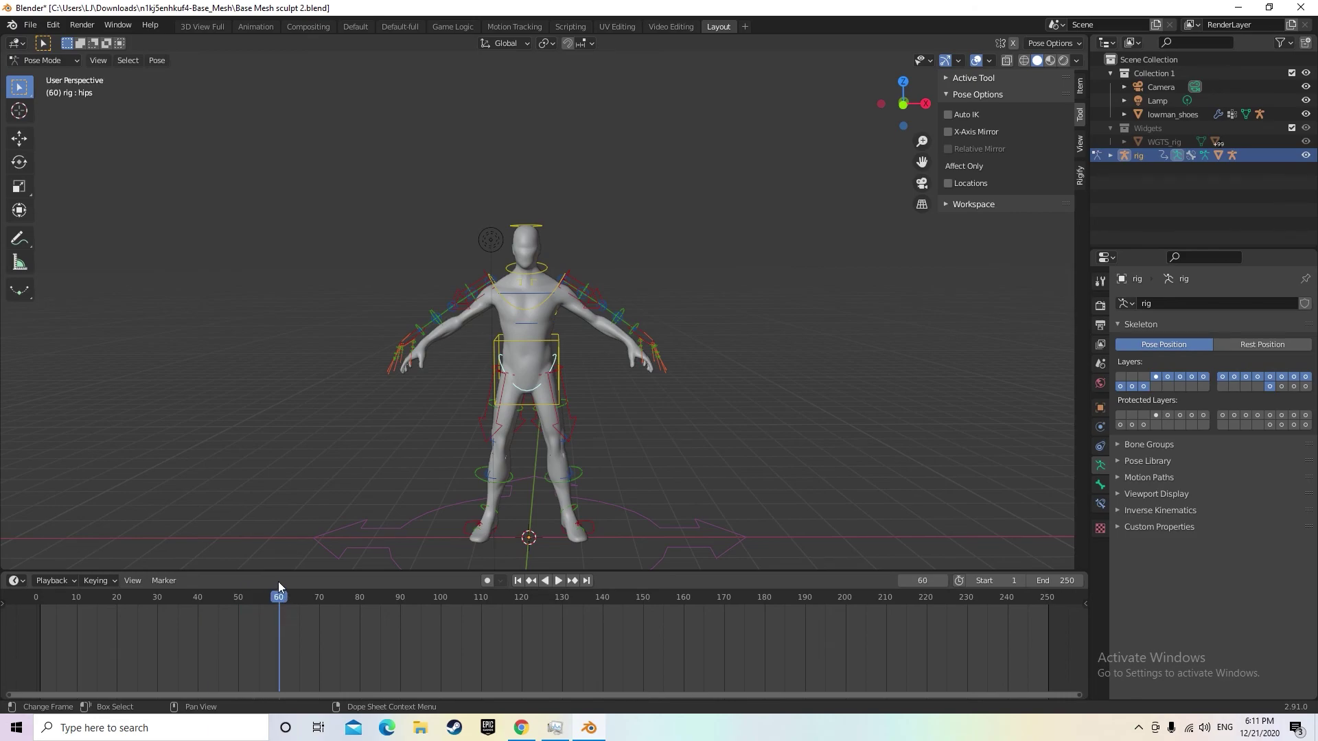
drag(278, 596, 38, 591)
Move the hand_ik.L control toward the body by about -0.37 in X, -0.33 in Y and 0.02 in Z
middle_drag(663, 527, 734, 397)
scroll(652, 448, up, 2)
click(612, 422)
key(g)
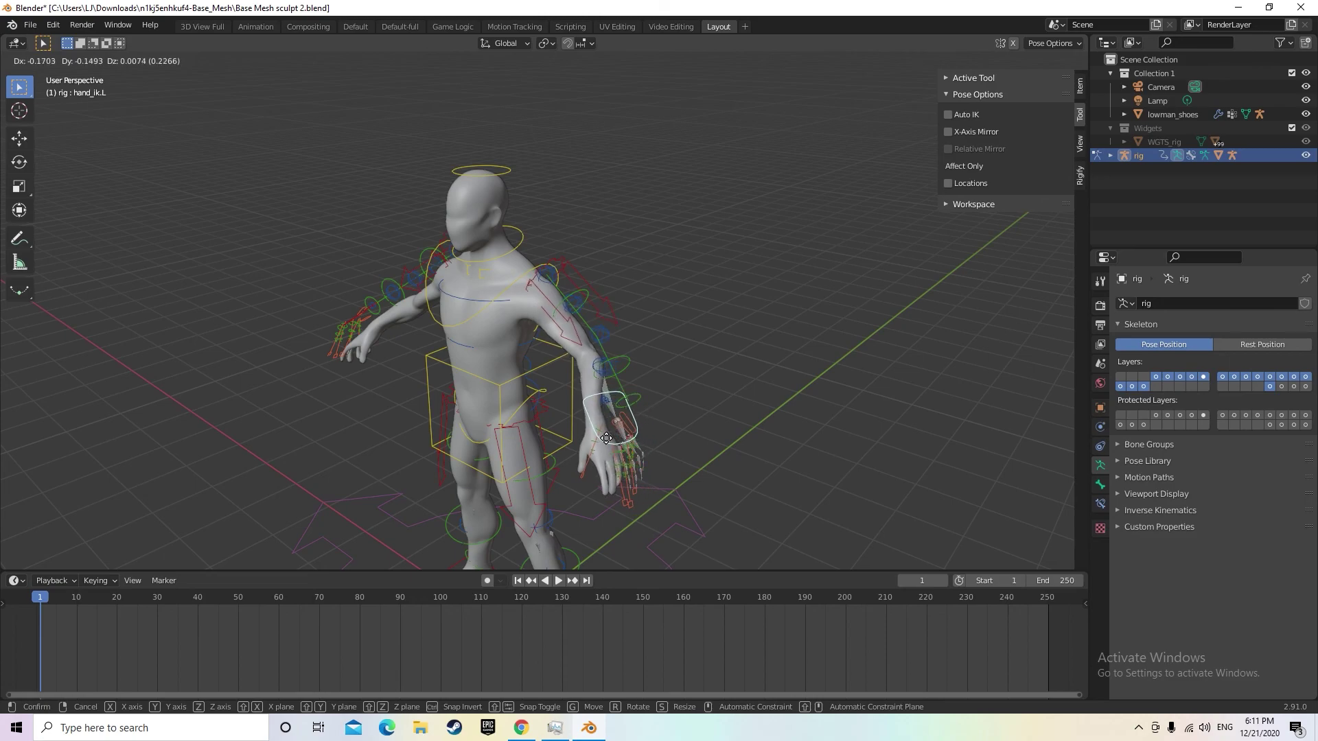
click(572, 436)
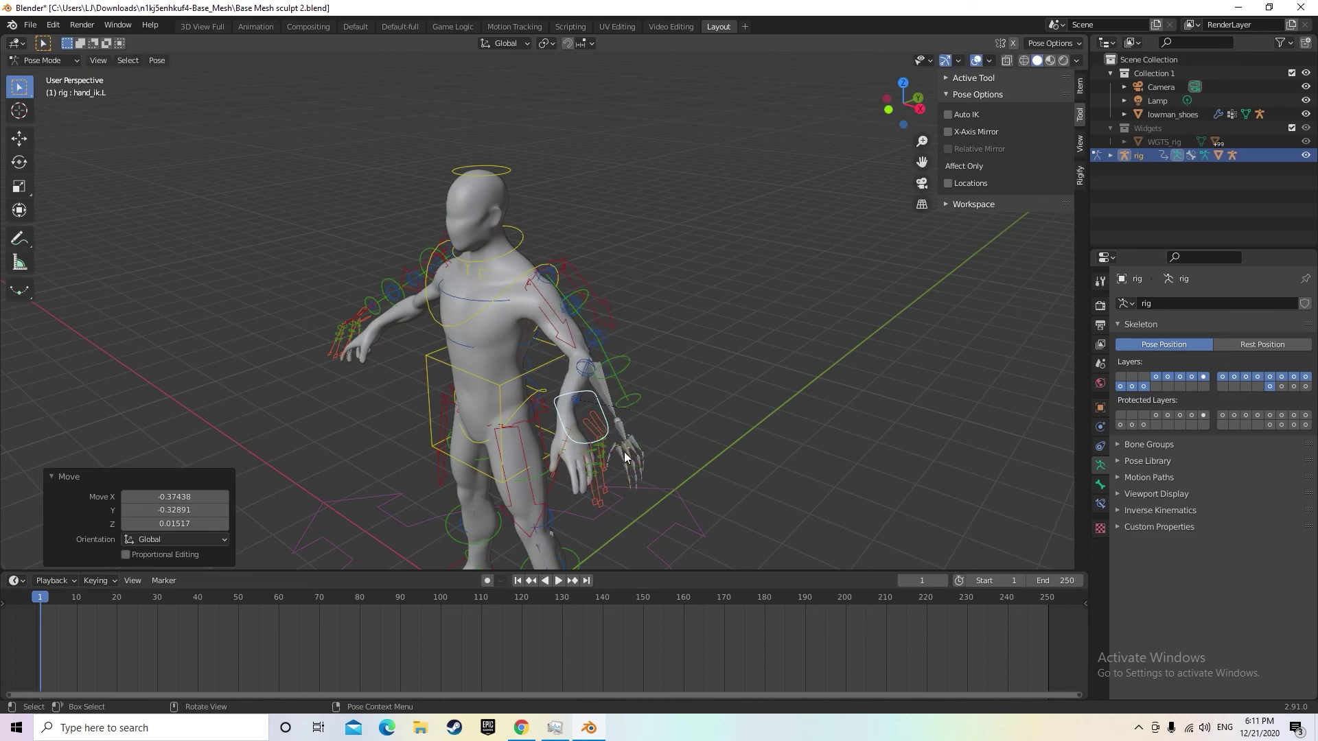
Switch to Object Mode and delete the leftover bone armature beside the left hand
click(62, 60)
click(43, 76)
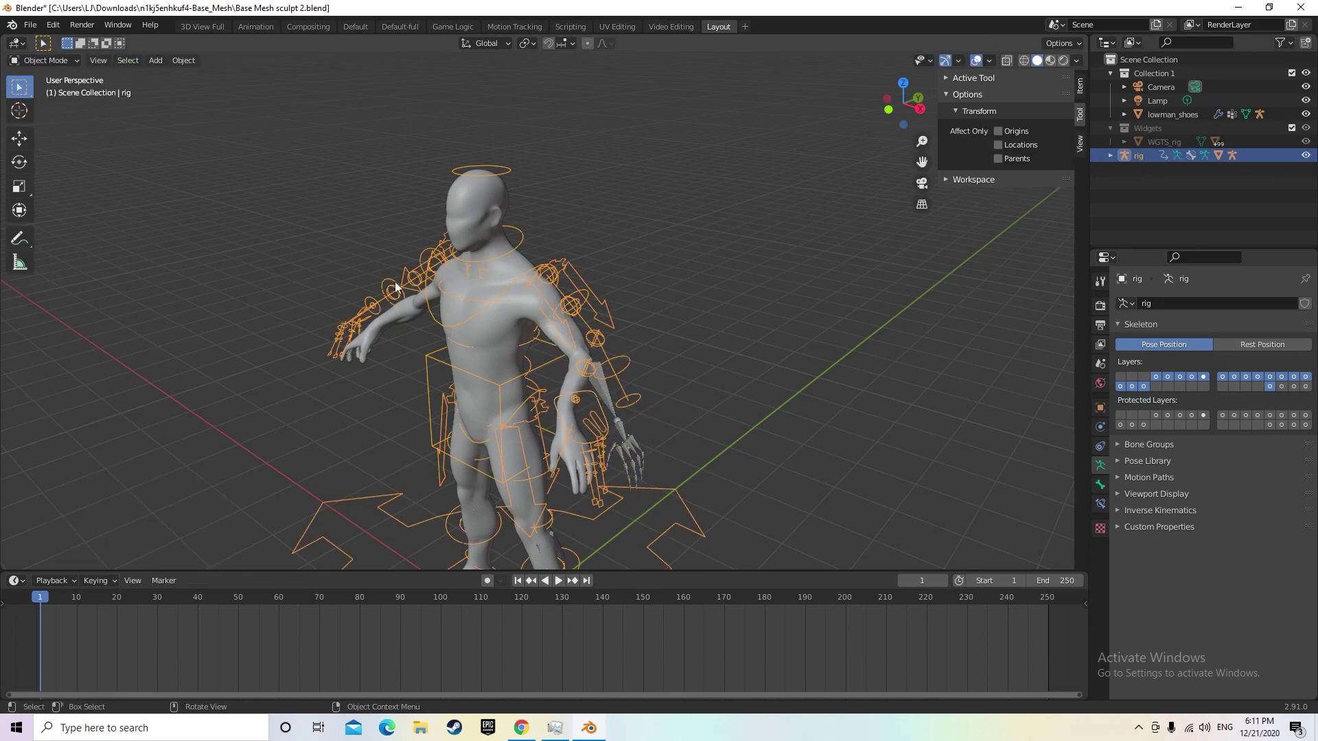
click(616, 428)
key(Delete)
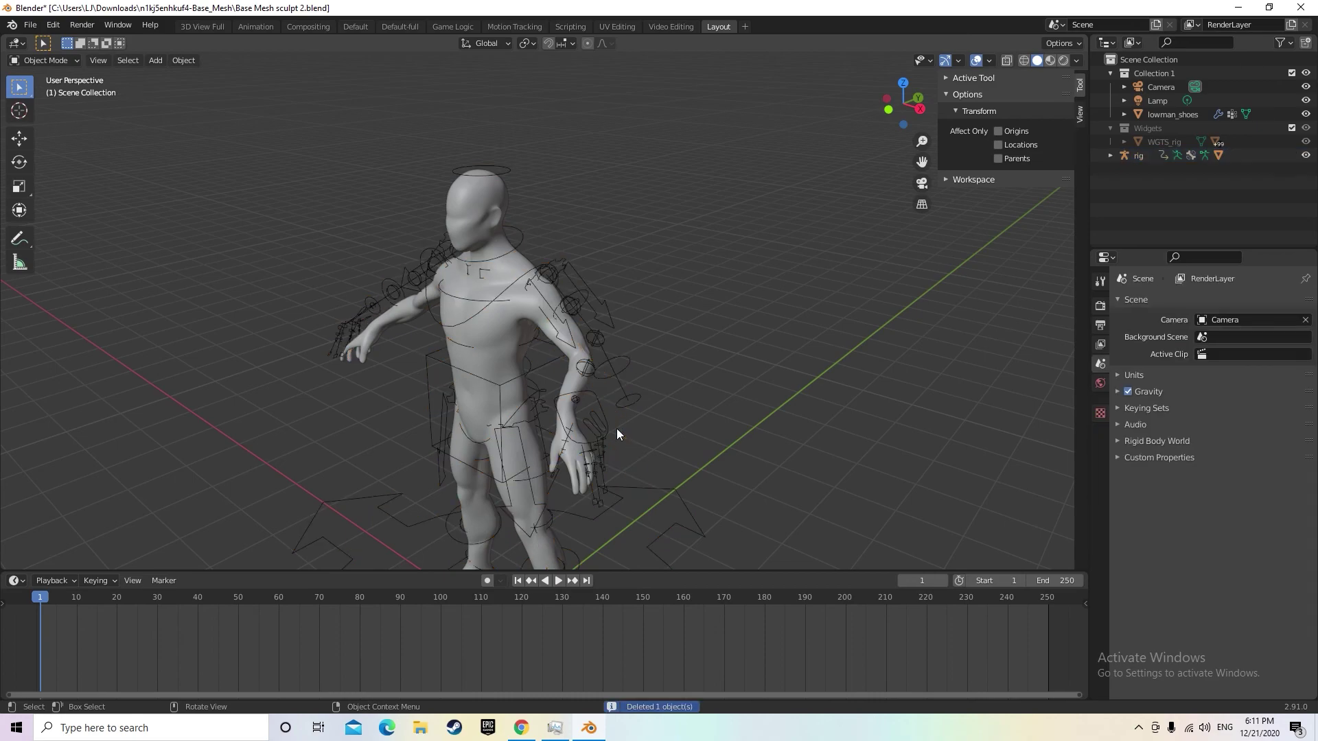
Select the control rig and switch it to Pose Mode
click(57, 59)
click(59, 59)
click(59, 59)
click(59, 59)
click(529, 367)
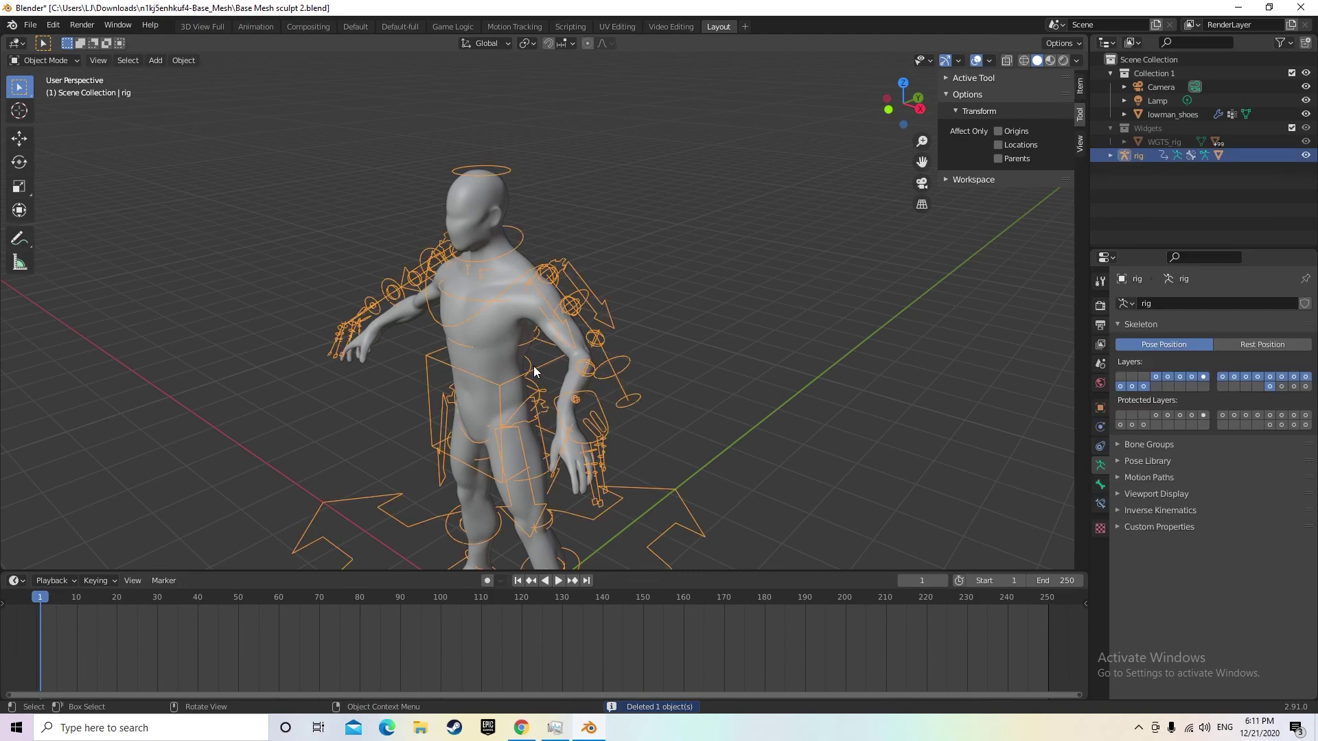
click(56, 60)
click(68, 102)
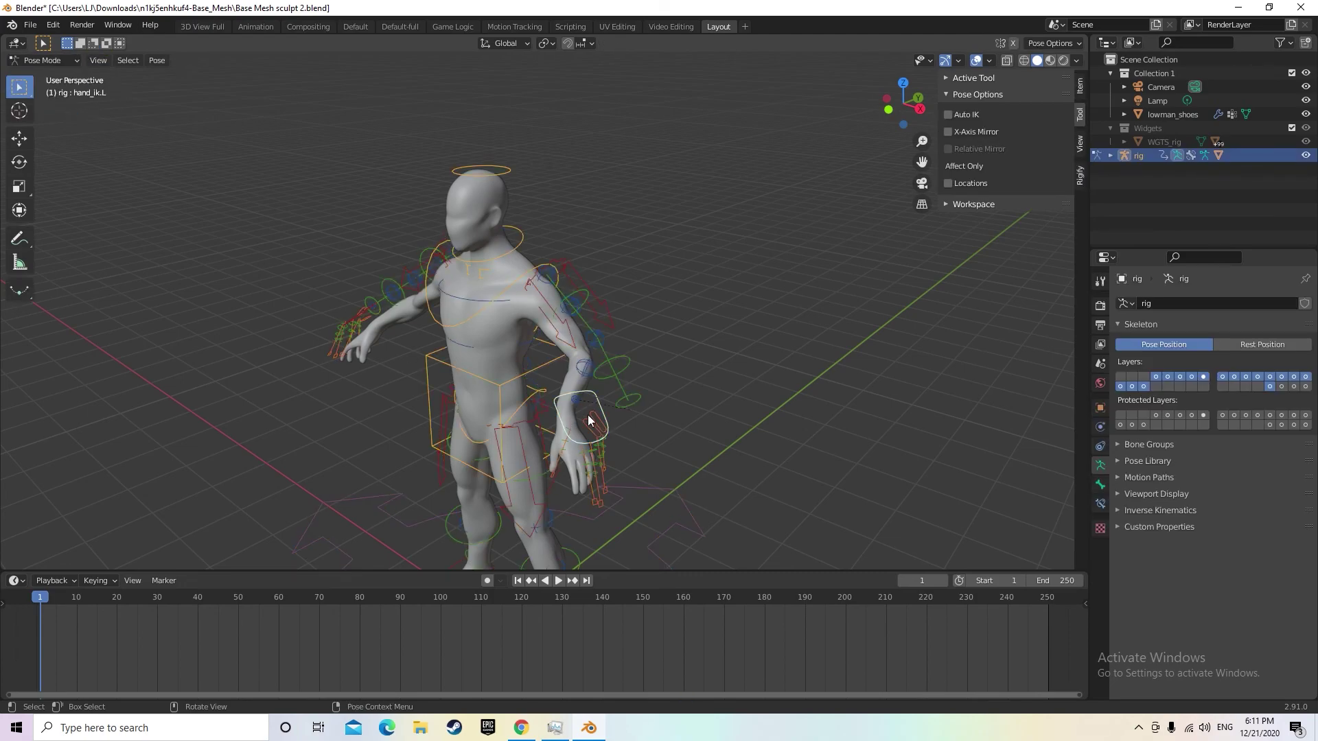
Move the hand_ik.L control outward by about 0.31 in X, 0.32 in Y and 0.09 in Z, and undo back to Object Mode
drag(596, 406, 644, 388)
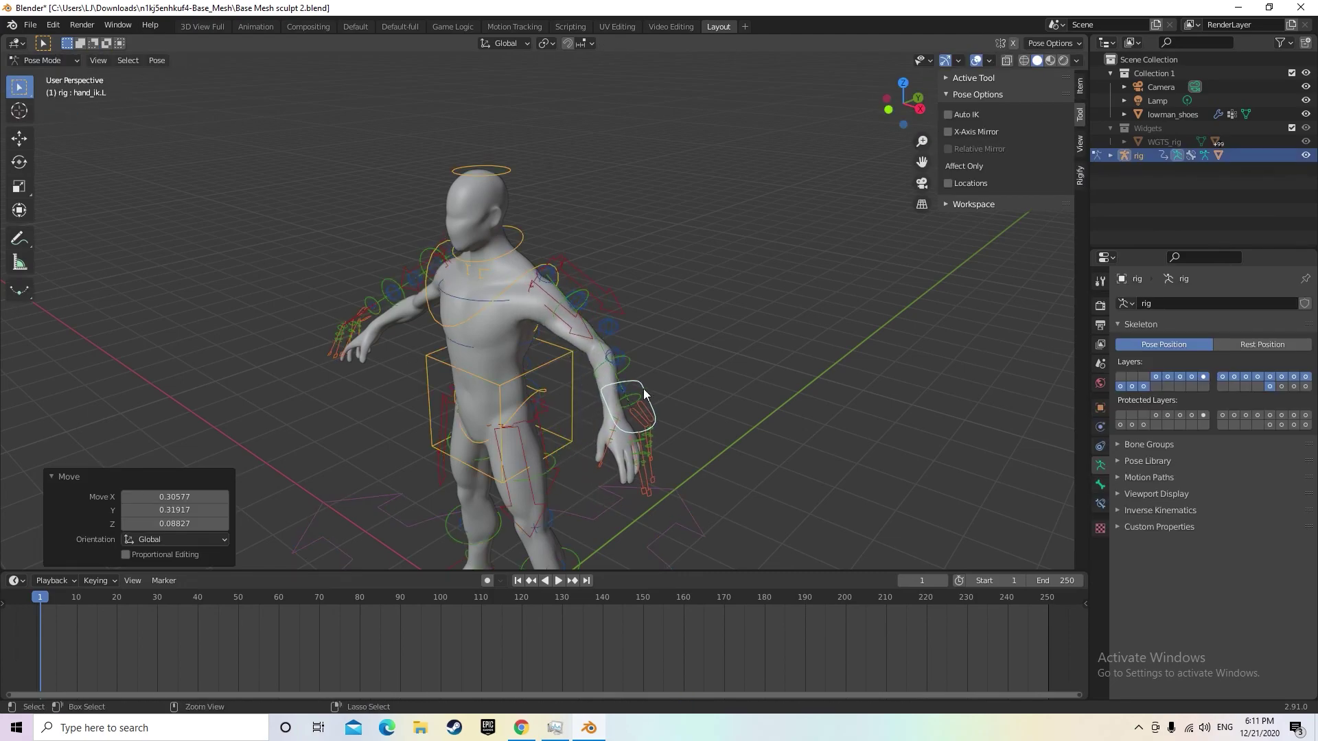
key(ctrl+z)
key(ctrl+z)
click(640, 419)
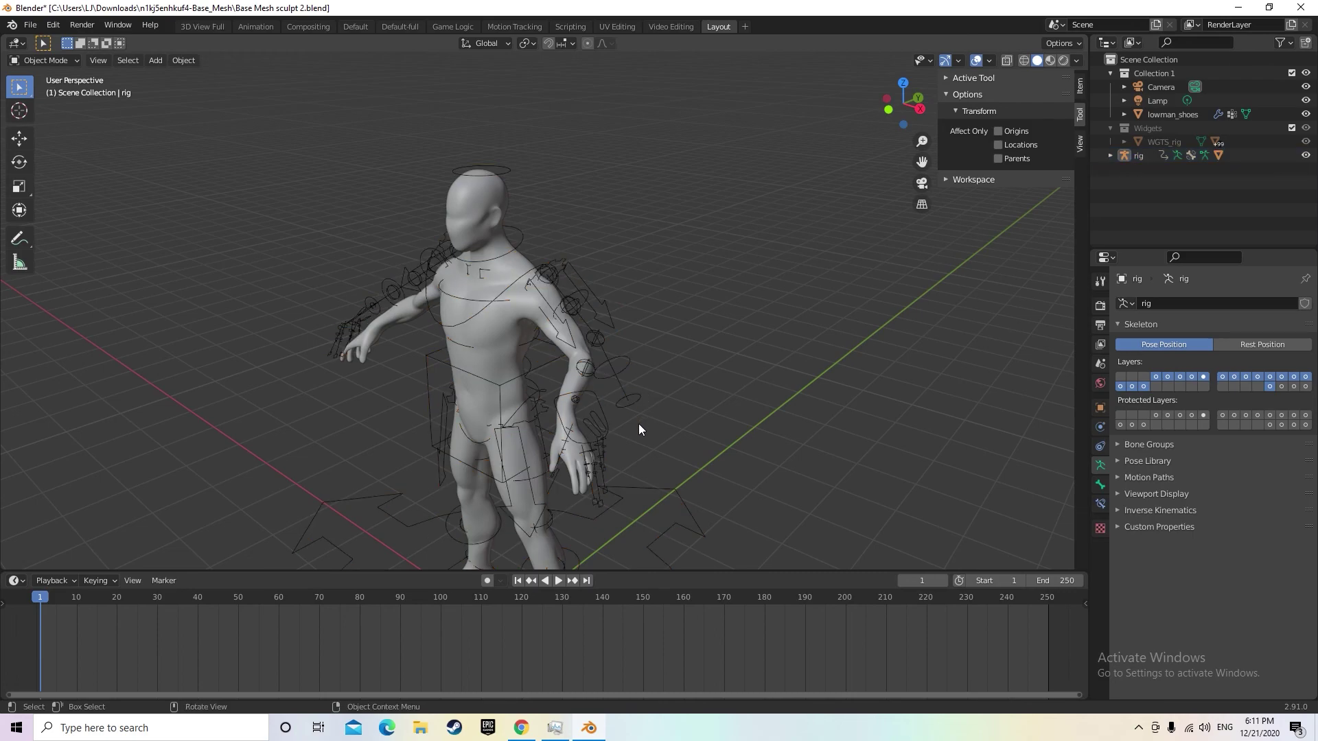
Select the control rig again and return it to Pose Mode
middle_drag(641, 423, 713, 330)
click(665, 397)
click(60, 59)
click(61, 104)
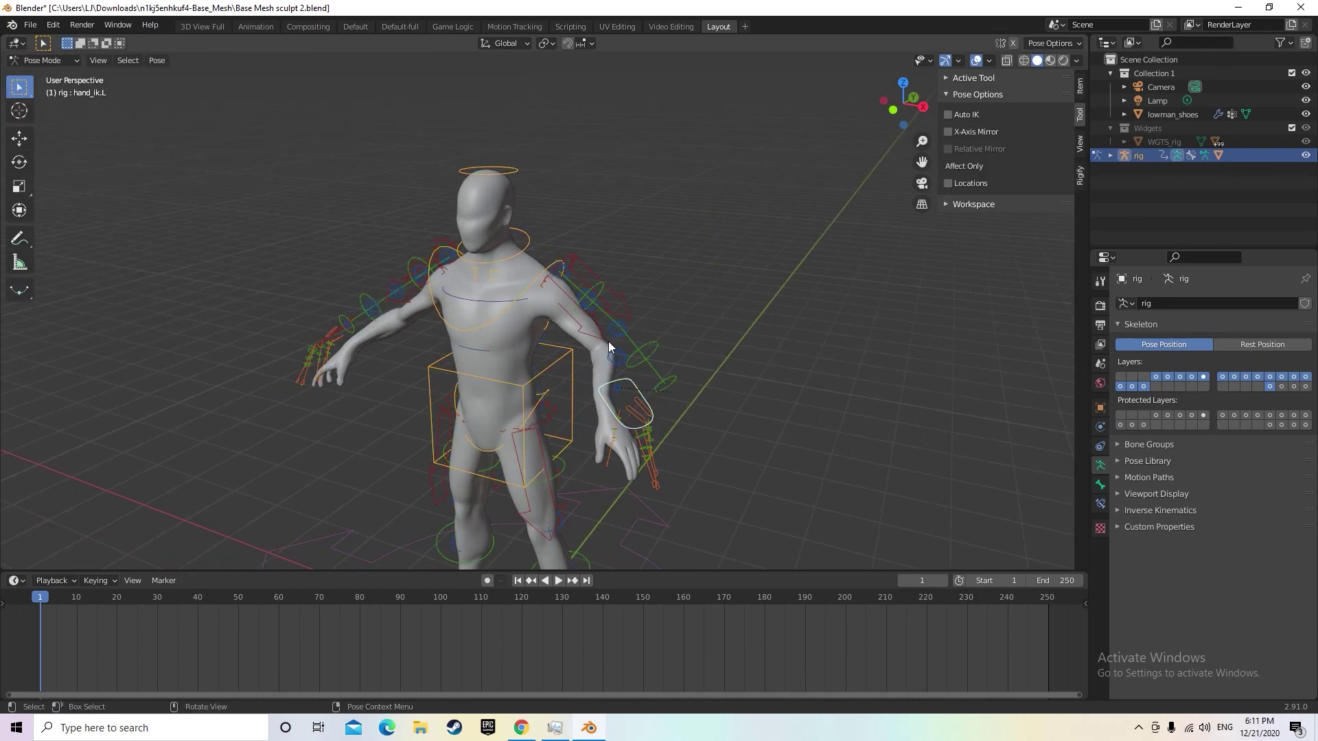
Move the hand_ik.L control by about 0.09 in X, 0.14 in Y and 0.11 in Z to test the left arm
middle_drag(751, 436, 705, 453)
middle_drag(572, 413, 522, 416)
key(g)
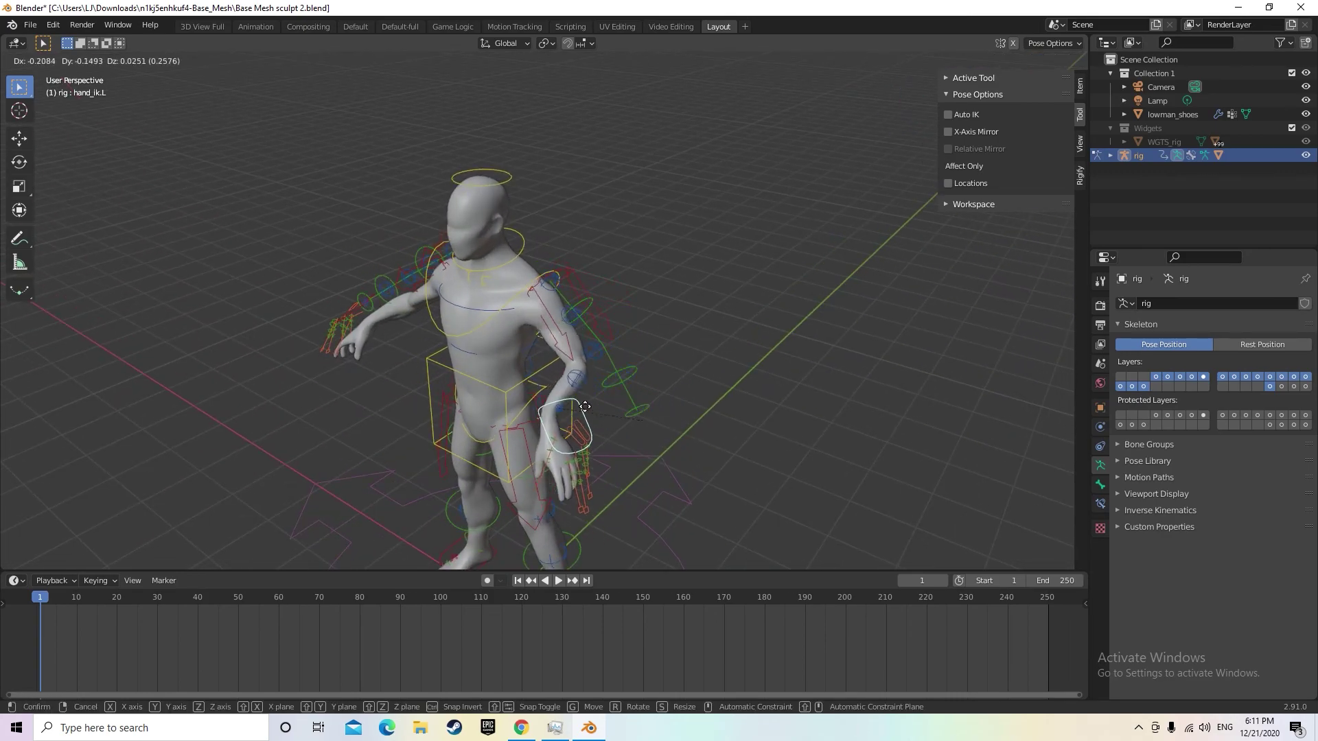
click(616, 403)
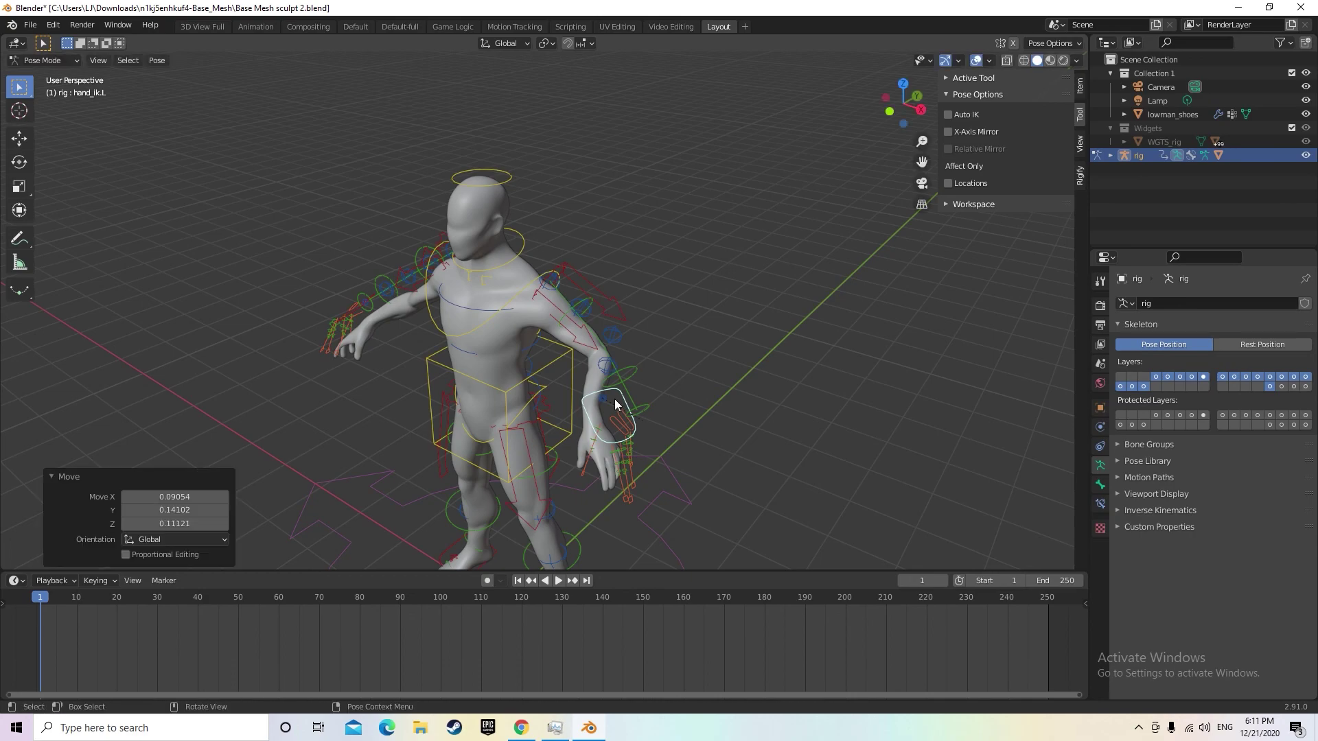
middle_drag(674, 477, 690, 469)
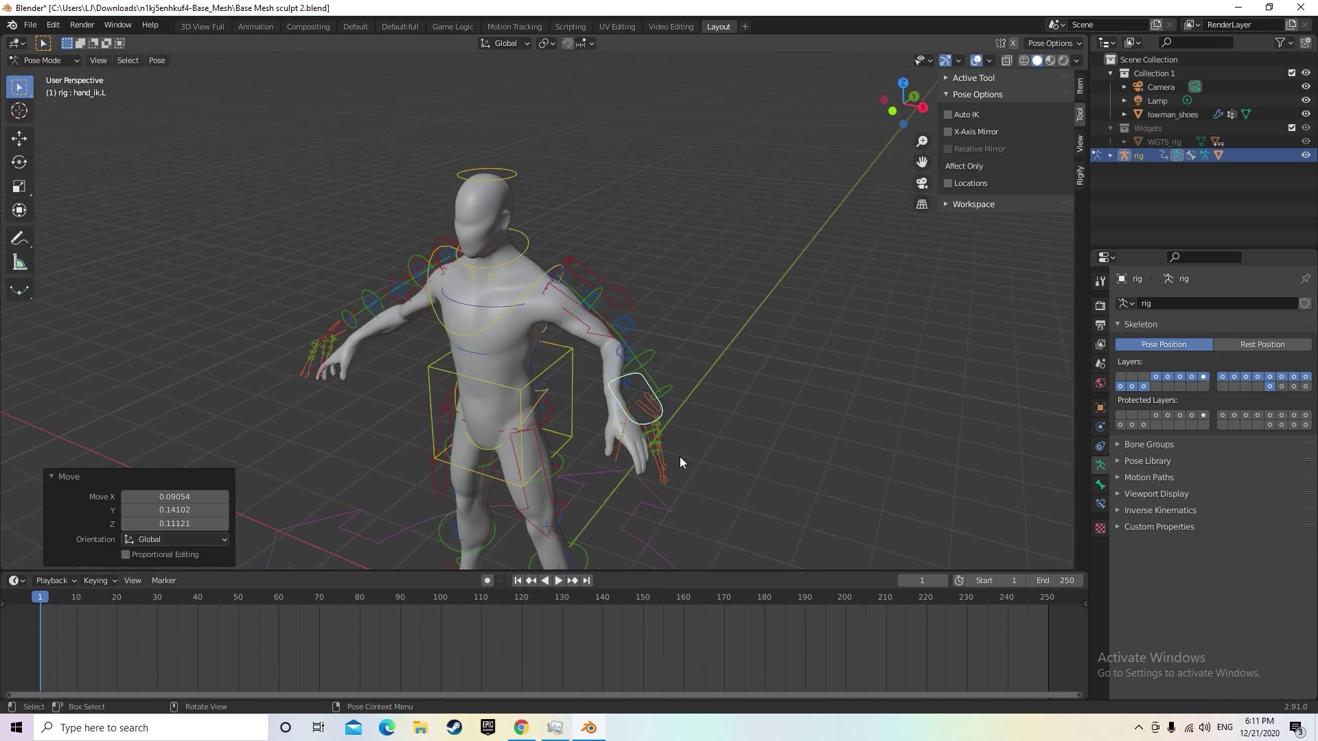
Select all of the rig's controls and insert a Location, Rotation & Scale keyframe at frame 1
key(a)
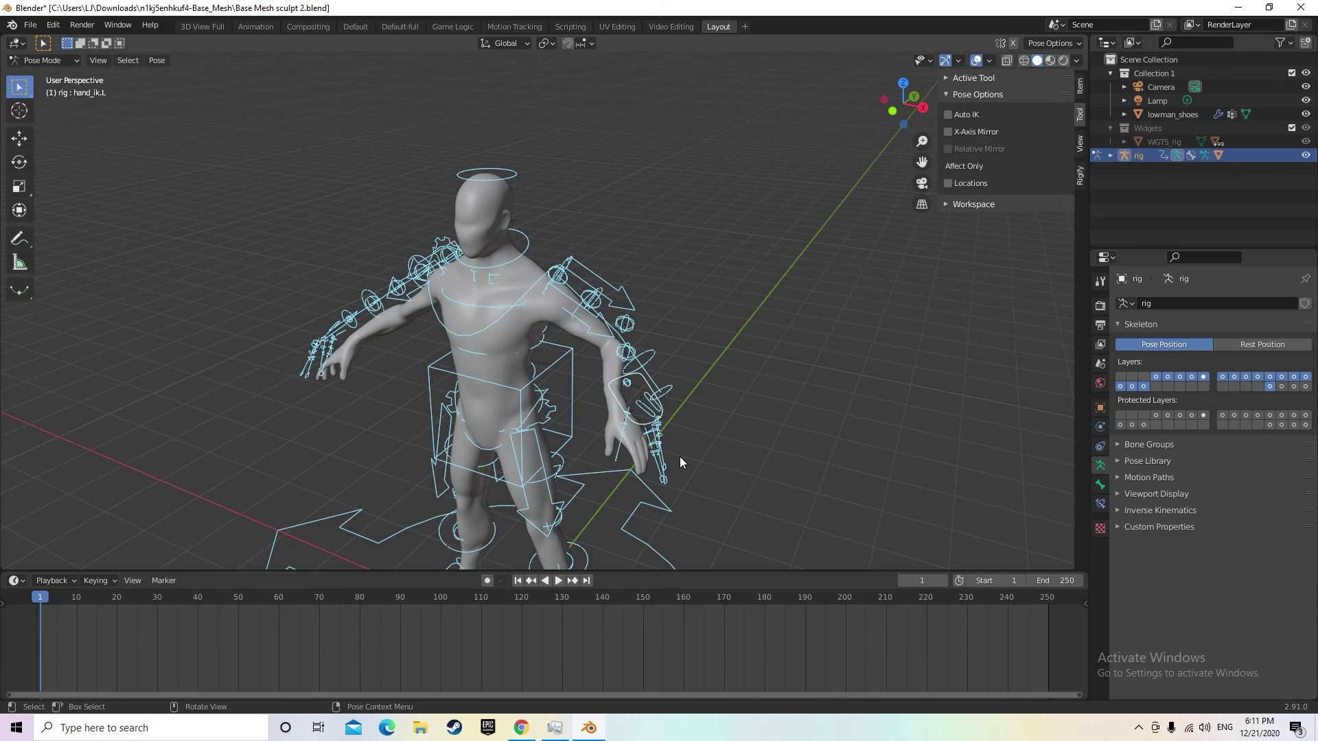
key(i)
key(i)
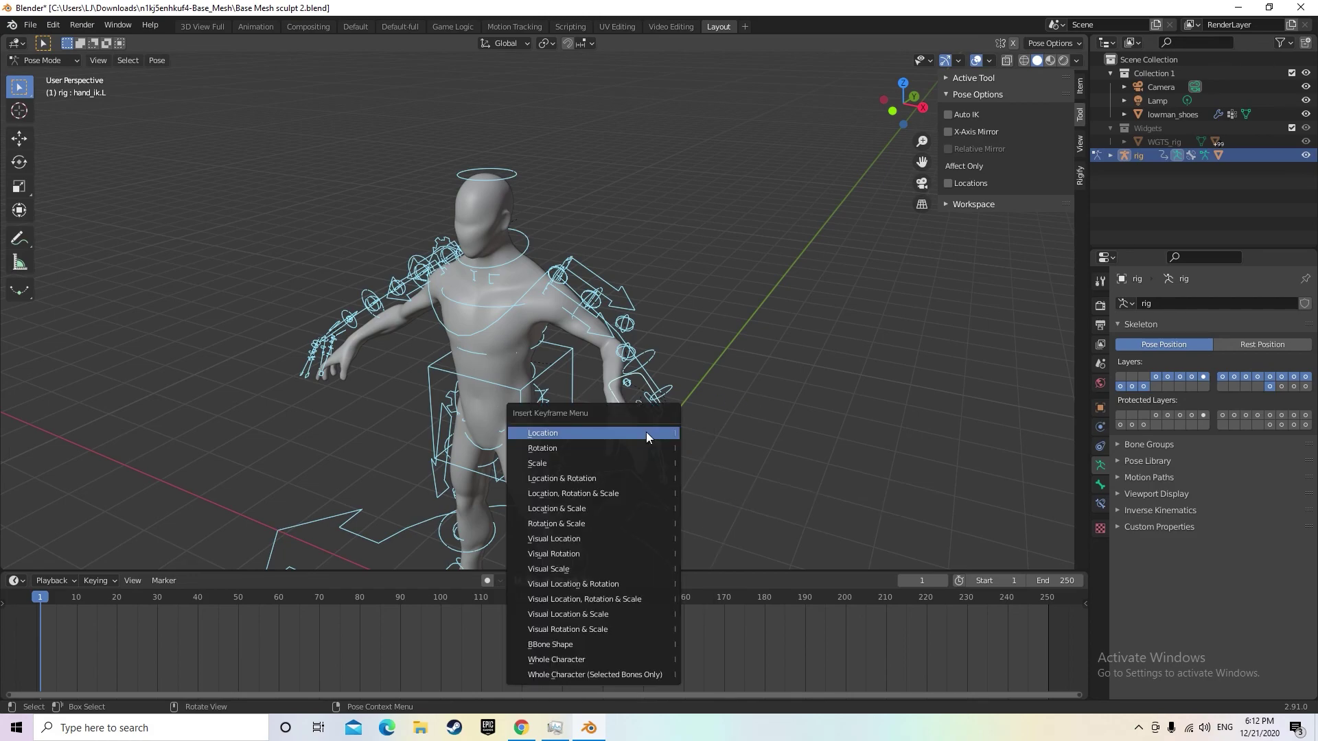
click(648, 500)
middle_drag(789, 472, 841, 466)
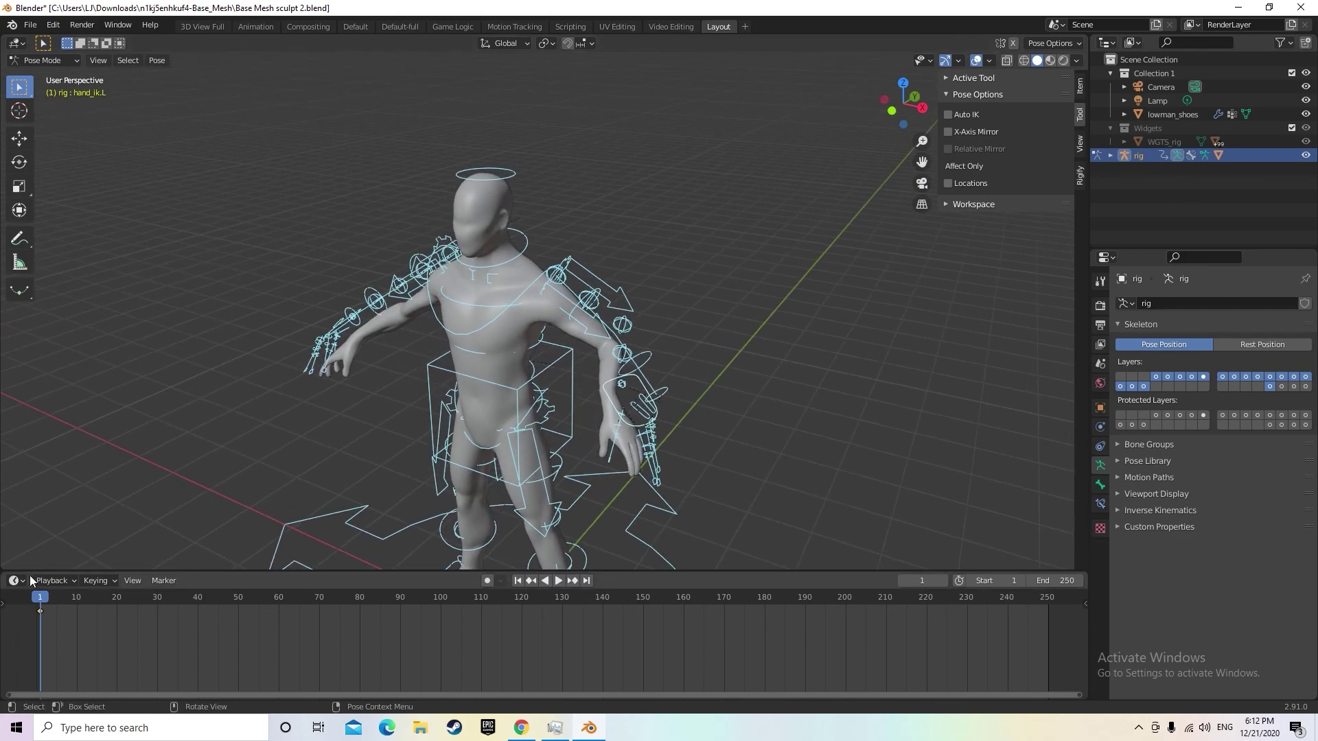
At frame 11, move the hand_ik.L control by about -0.16 in X, 0.12 in Y and 0.40 in Z
drag(40, 596, 80, 601)
middle_drag(679, 549, 697, 432)
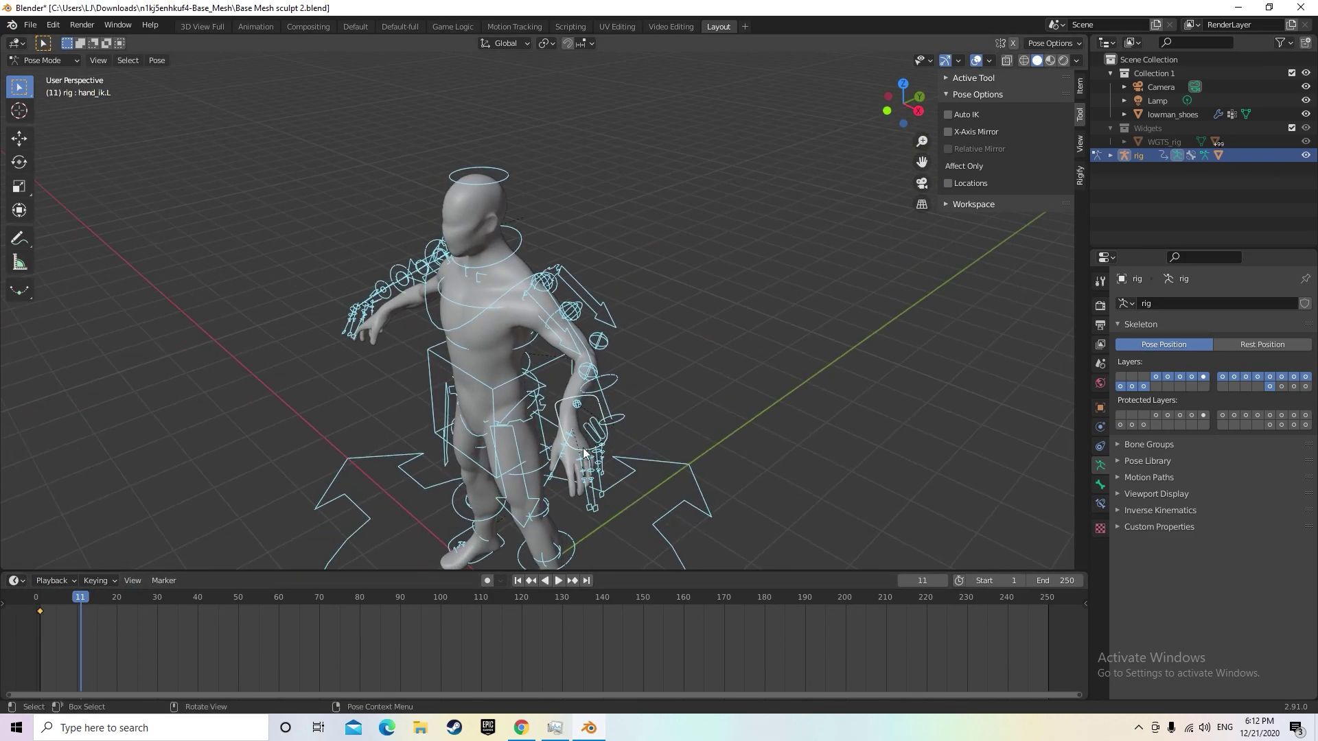
click(557, 415)
key(g)
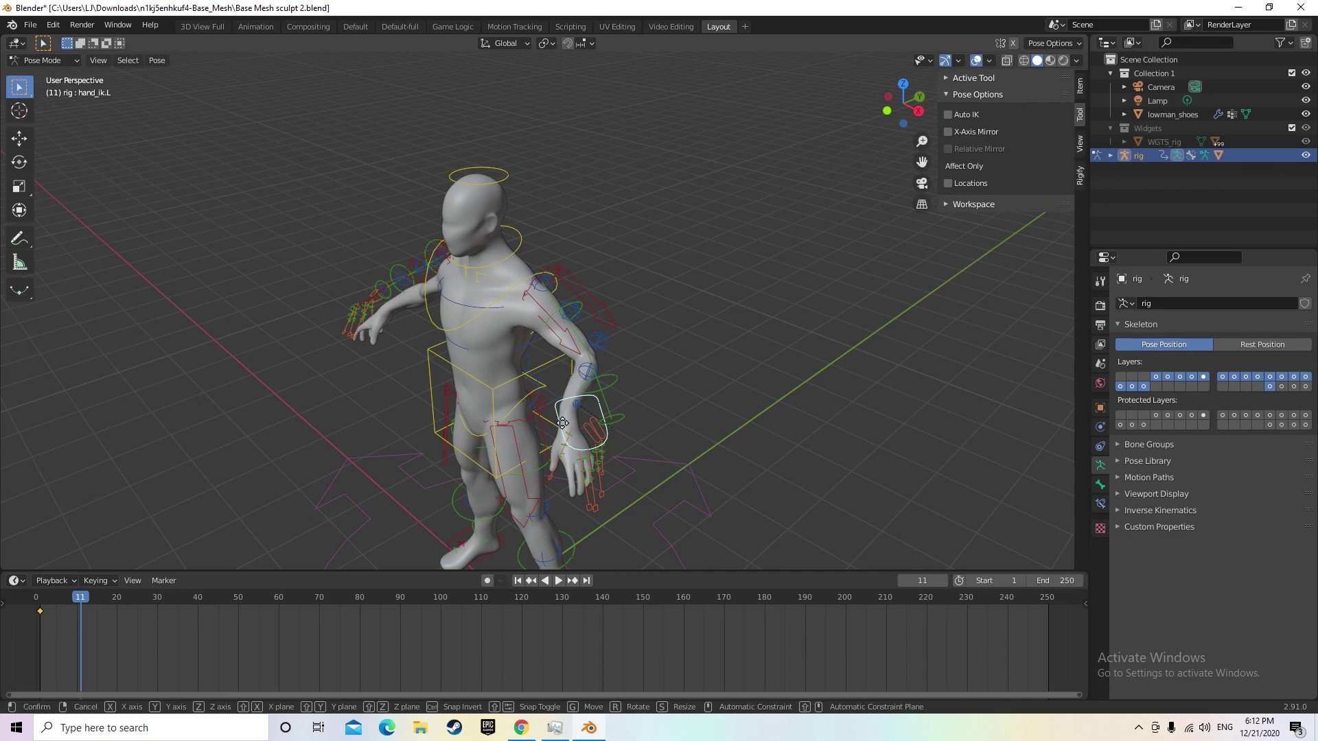
click(562, 378)
middle_drag(561, 378, 644, 393)
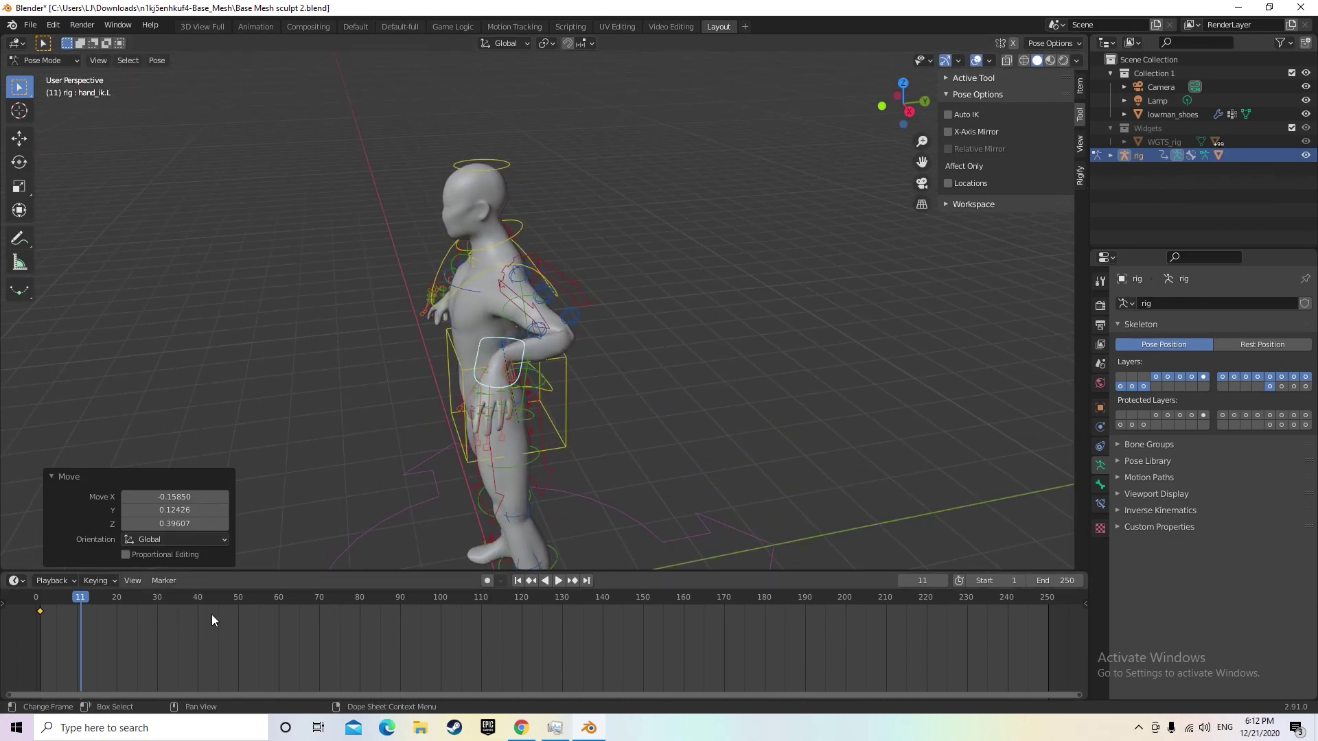
Select all of the rig's controls and keyframe the new pose at frame 11
key(i)
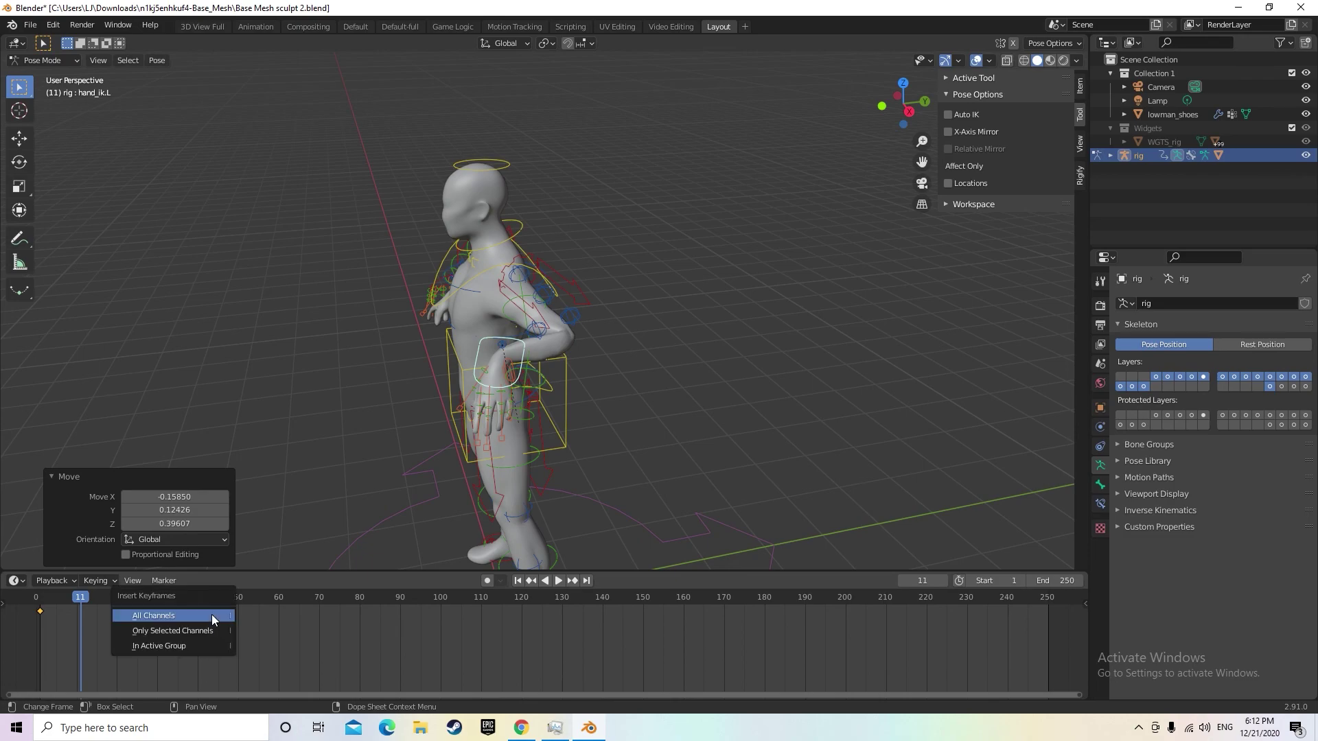
click(390, 475)
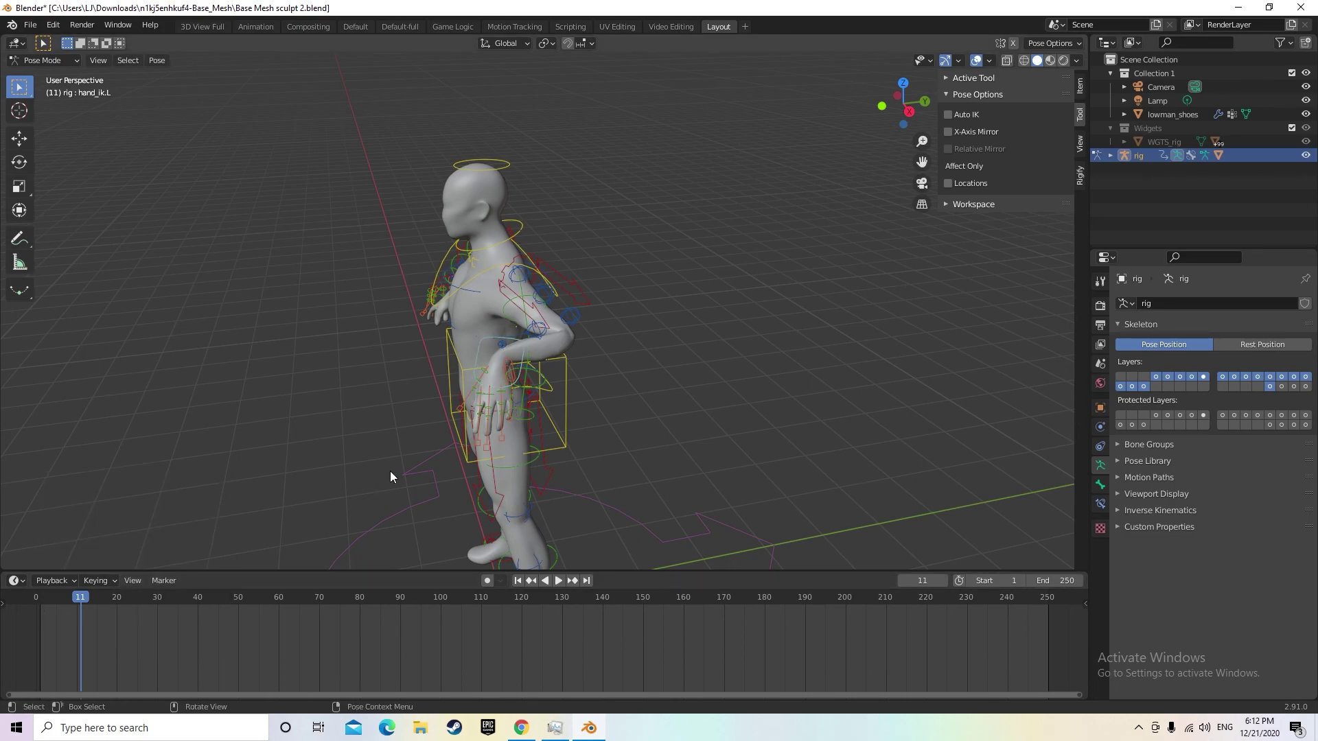
key(a)
key(i)
click(476, 360)
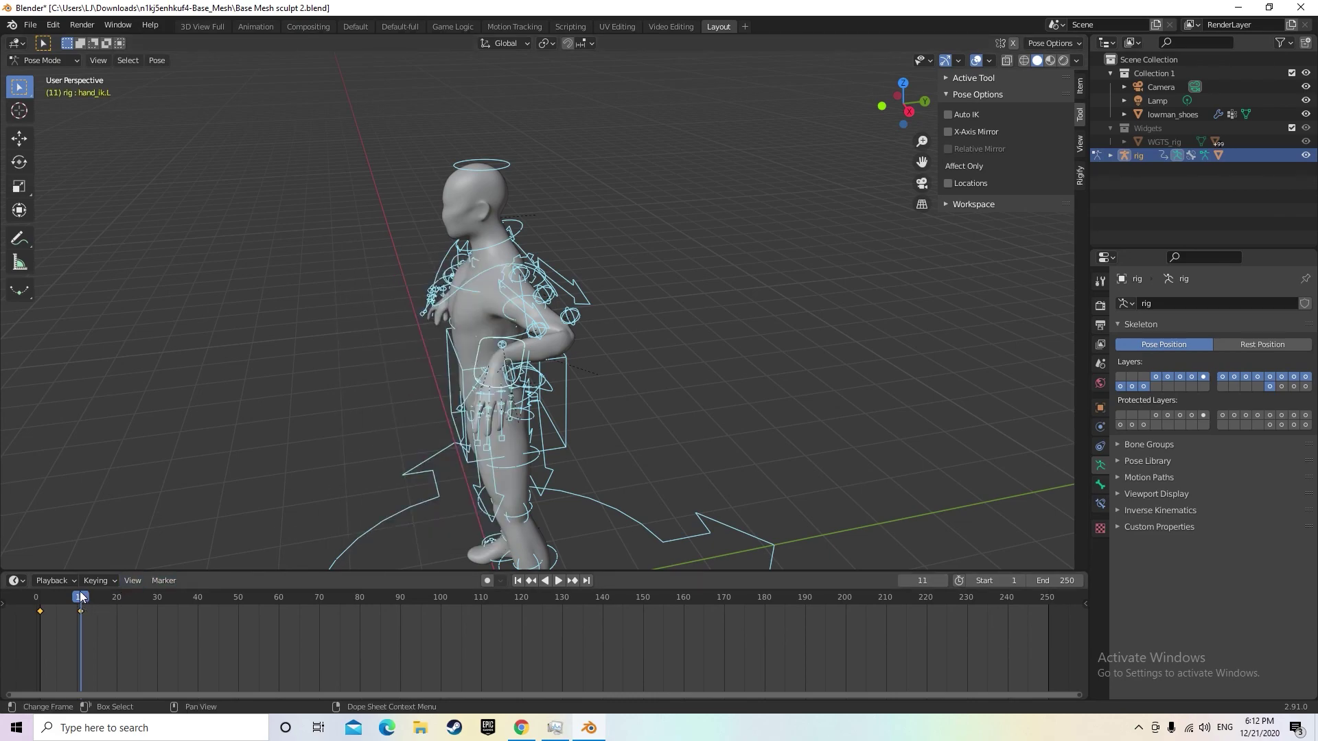
Scrub and play back the left arm animation from the front, and return to frame 0
drag(81, 598, 37, 599)
click(49, 601)
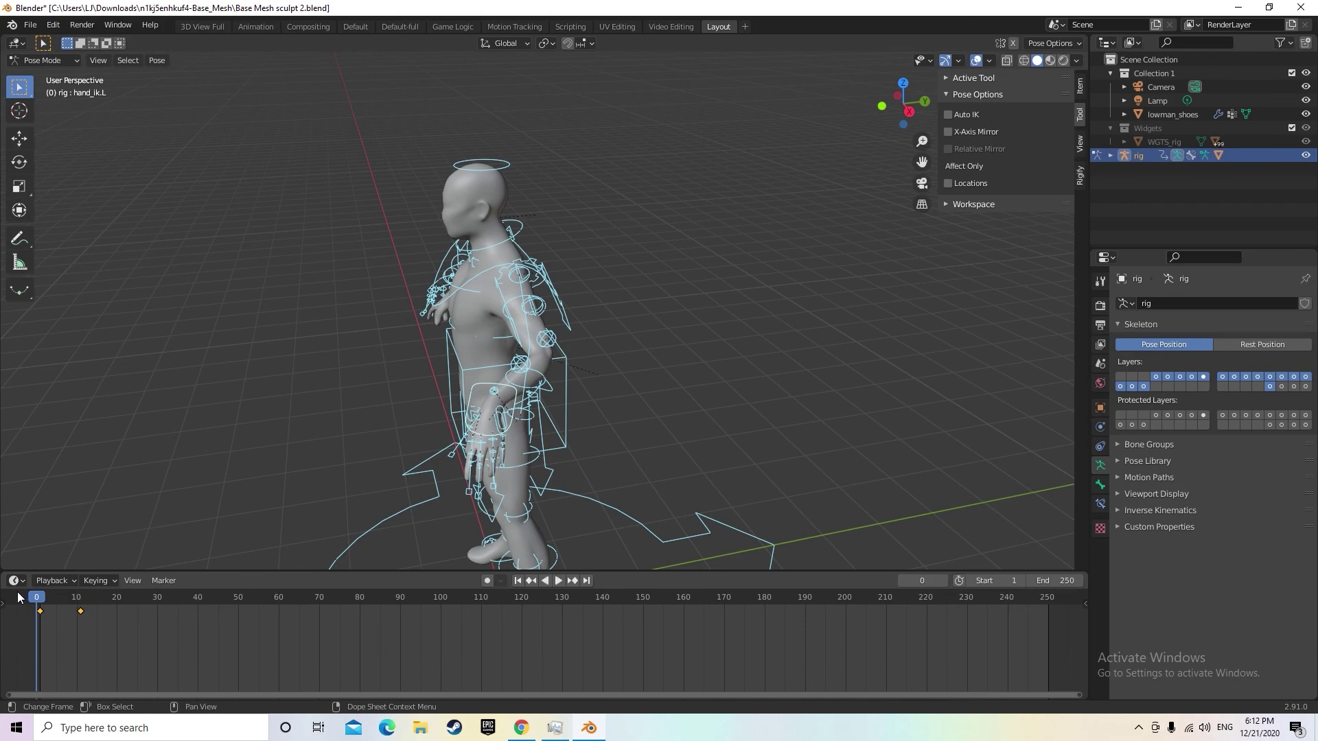
middle_drag(756, 479, 895, 480)
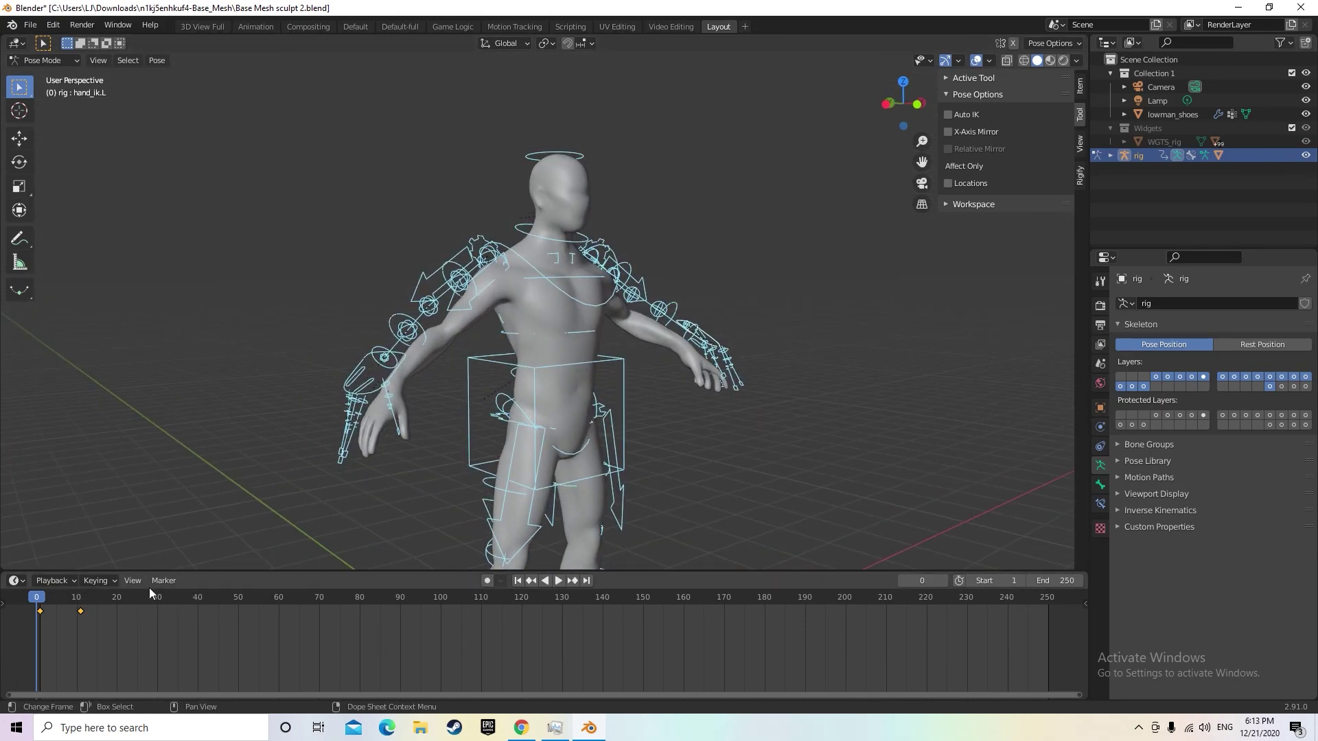
click(50, 599)
key(space)
key(space)
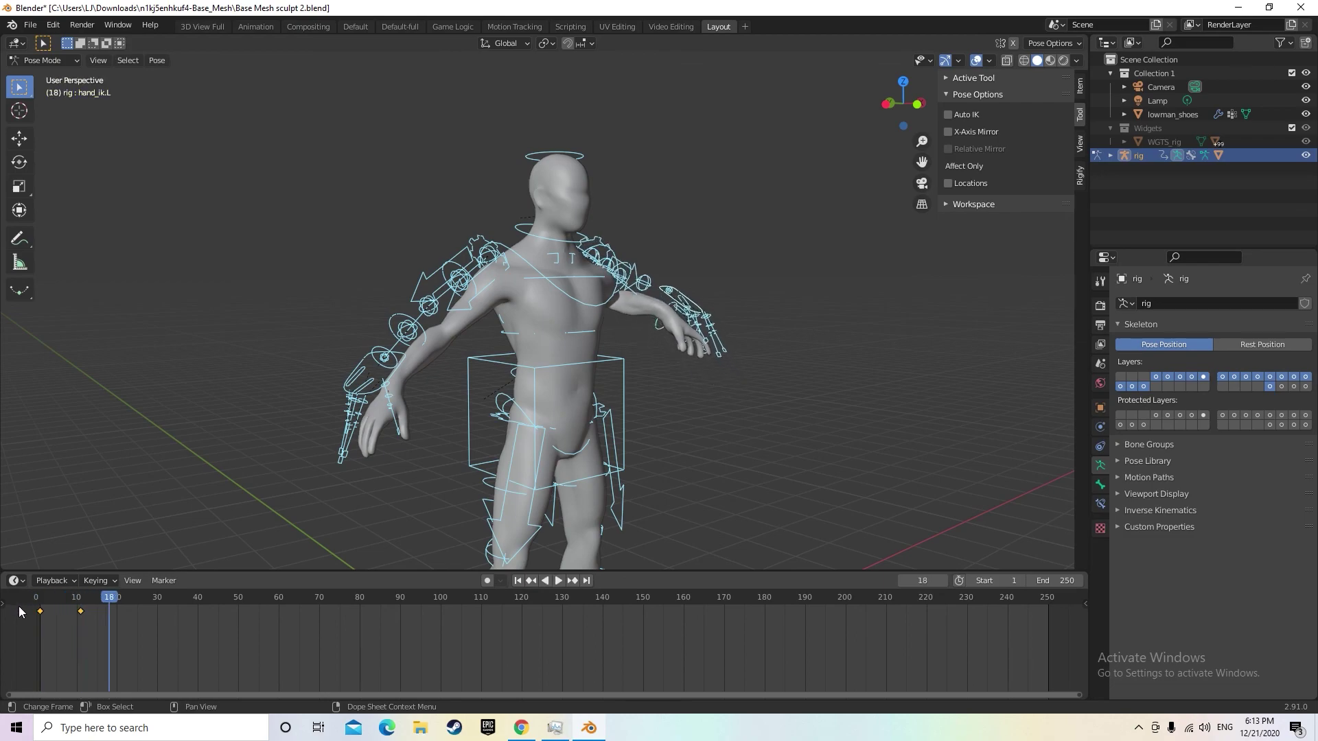
drag(110, 597, 36, 597)
Rotate the thigh_ik.L control by about 48.9° to test the left leg, and undo the rotation
middle_drag(927, 480, 817, 450)
click(812, 456)
click(549, 495)
key(g)
click(600, 501)
key(r)
key(Escape)
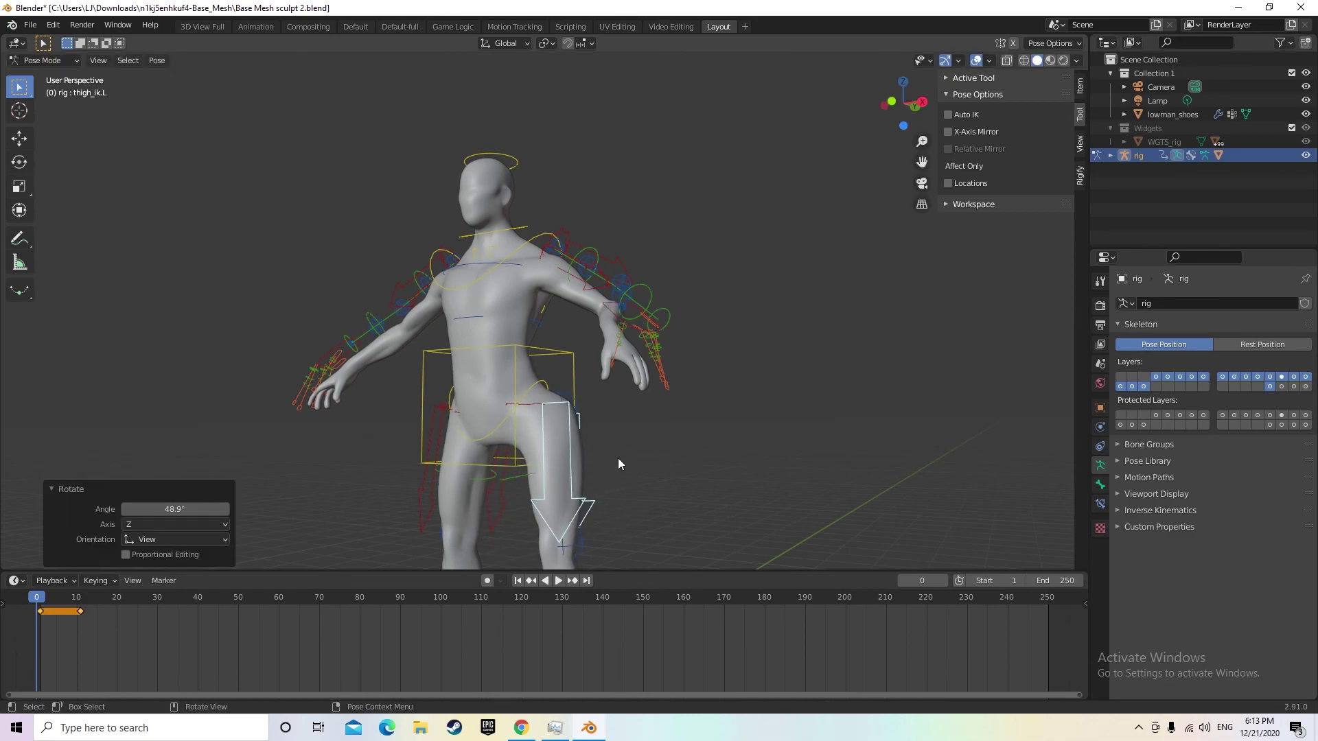
key(ctrl+z)
middle_drag(695, 472, 767, 459)
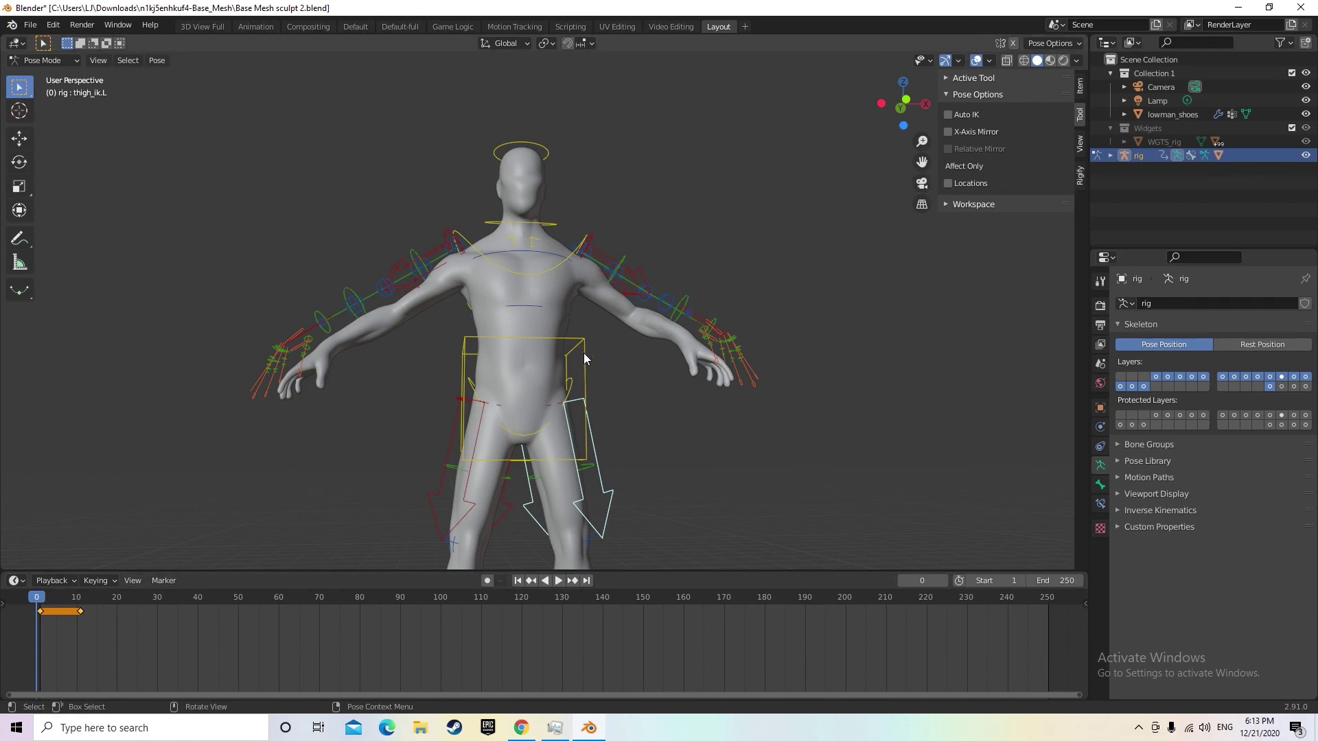
Switch to YouTube in Chrome and play the punch and kick reference video
key(alt+Tab)
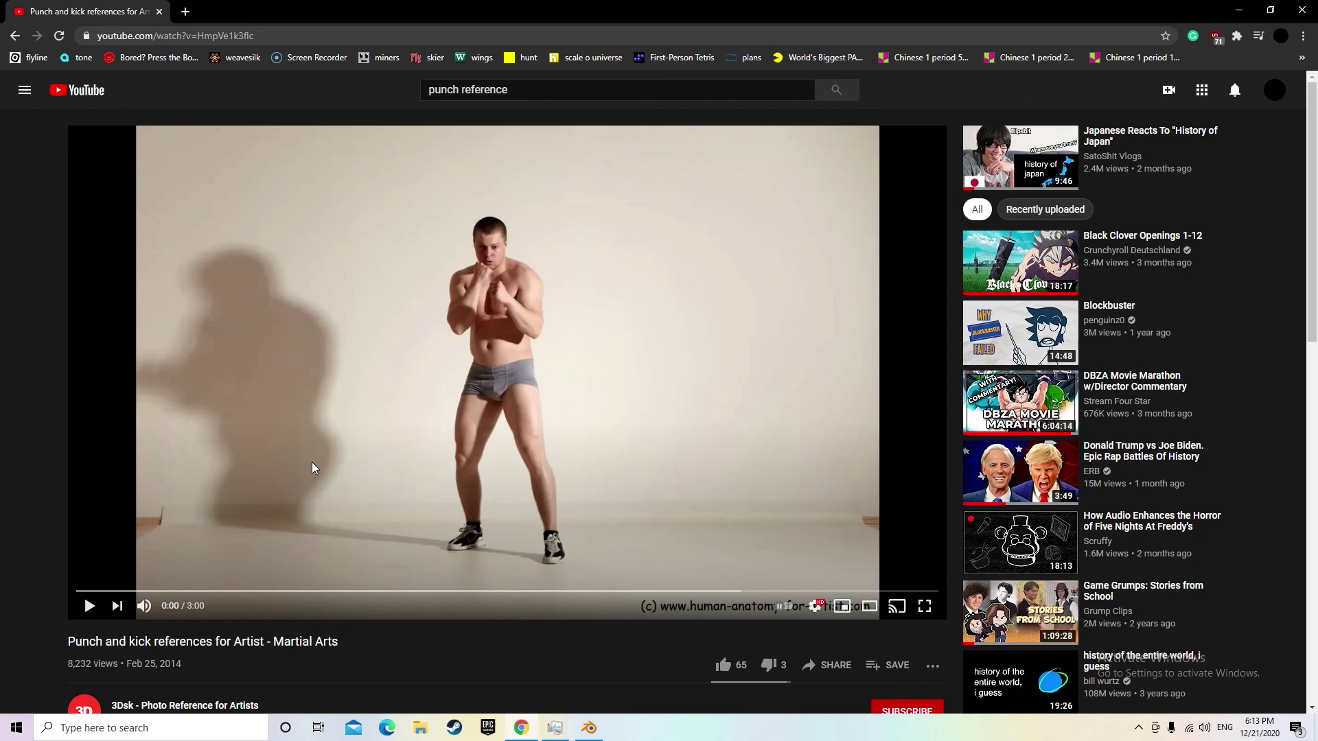
click(330, 264)
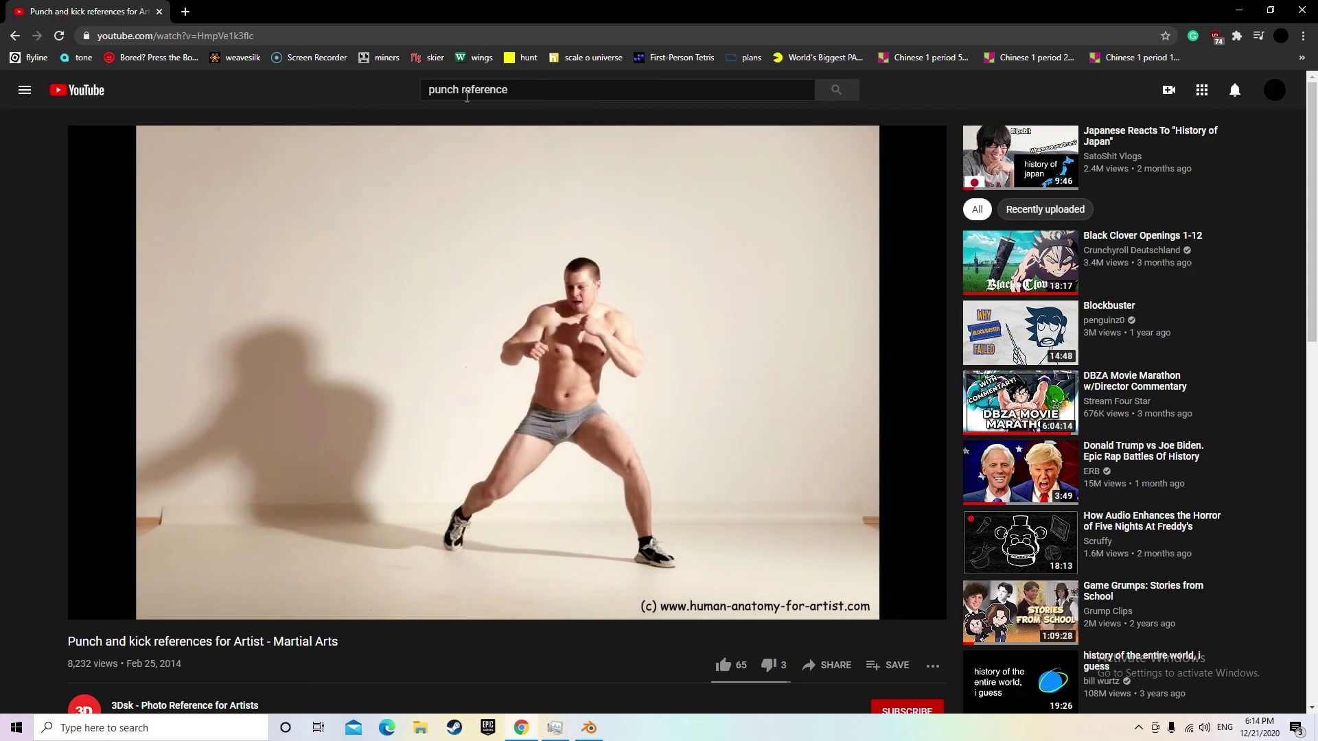
Search YouTube for "backflip reference"
drag(546, 96, 307, 87)
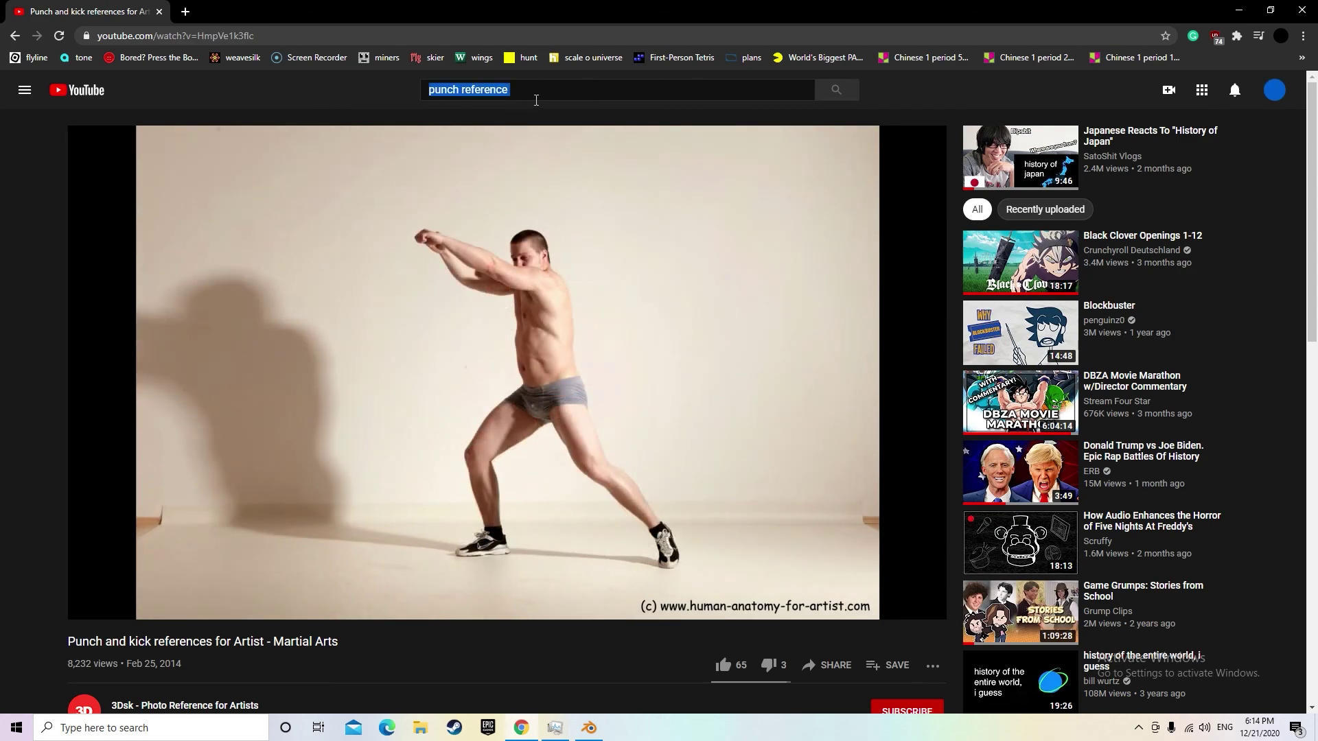
triple_click(536, 100)
text(backf)
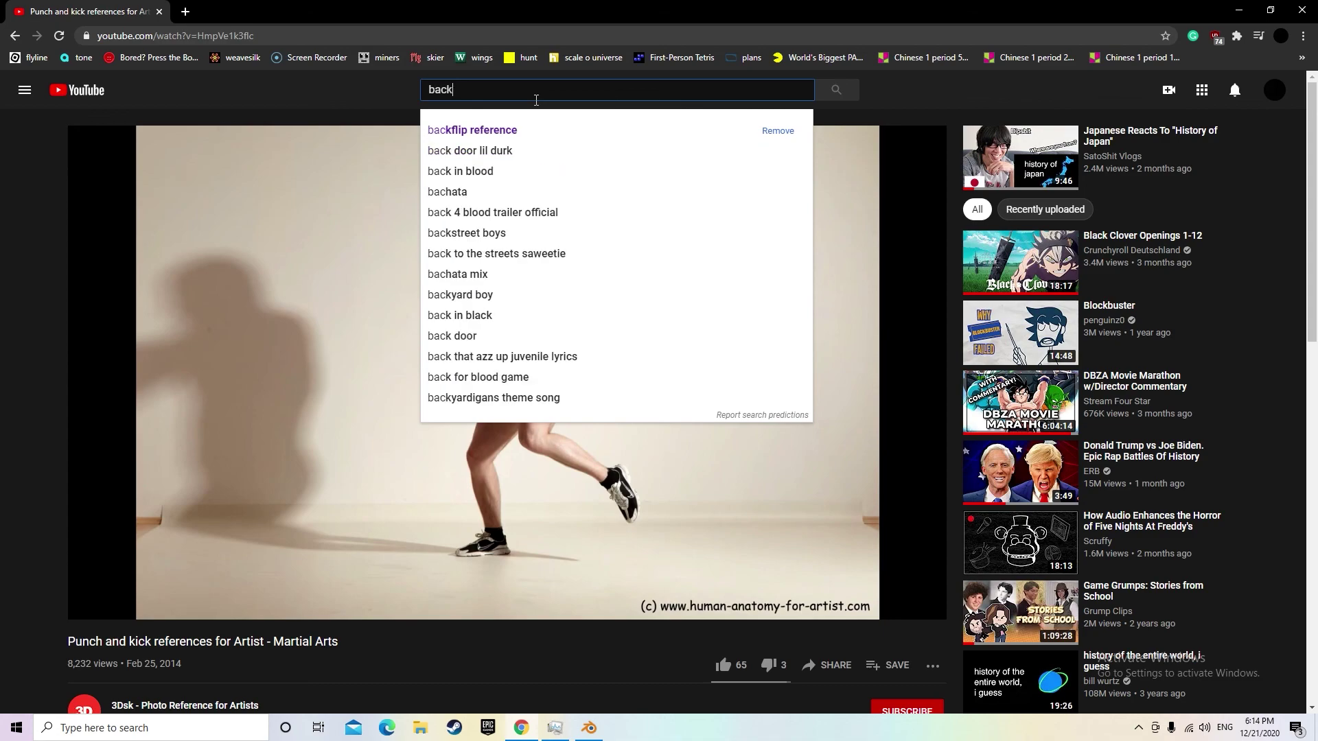
click(529, 134)
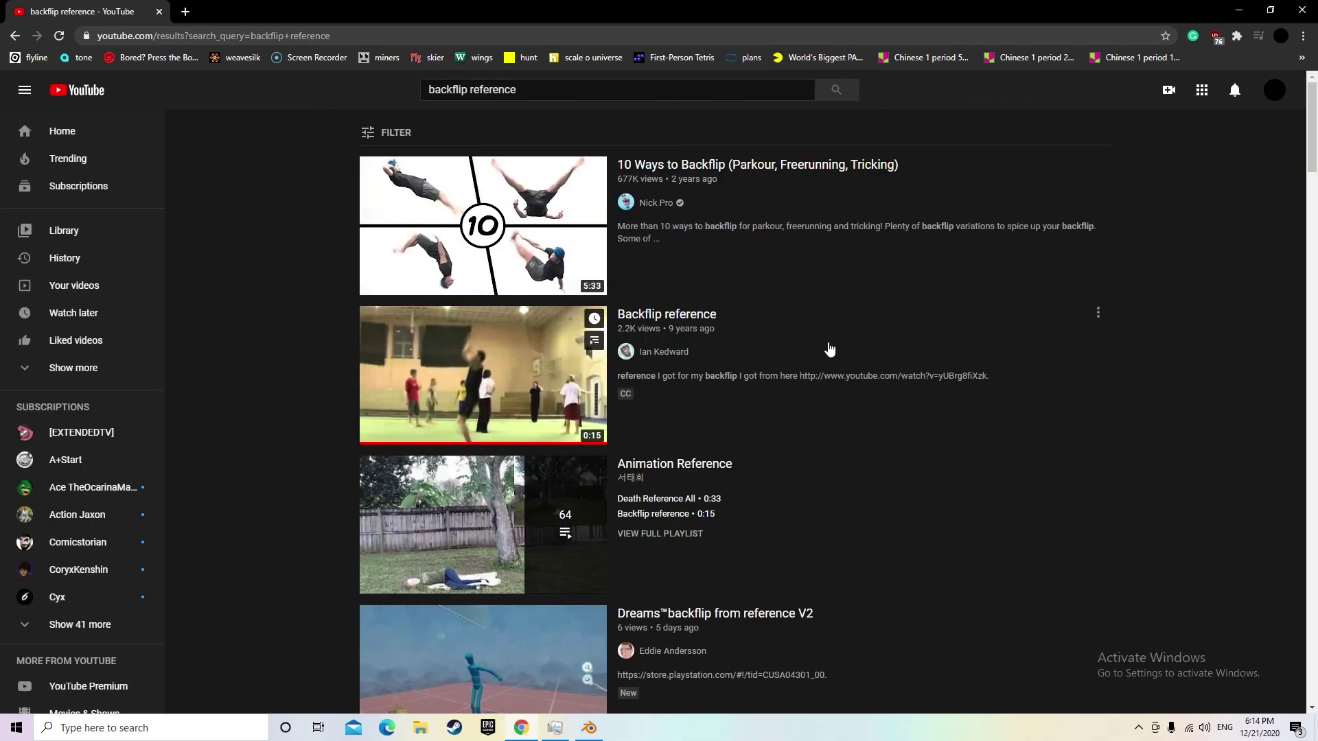
Open the "Backflip reference" video and step through the start of the flip in short bursts
click(829, 350)
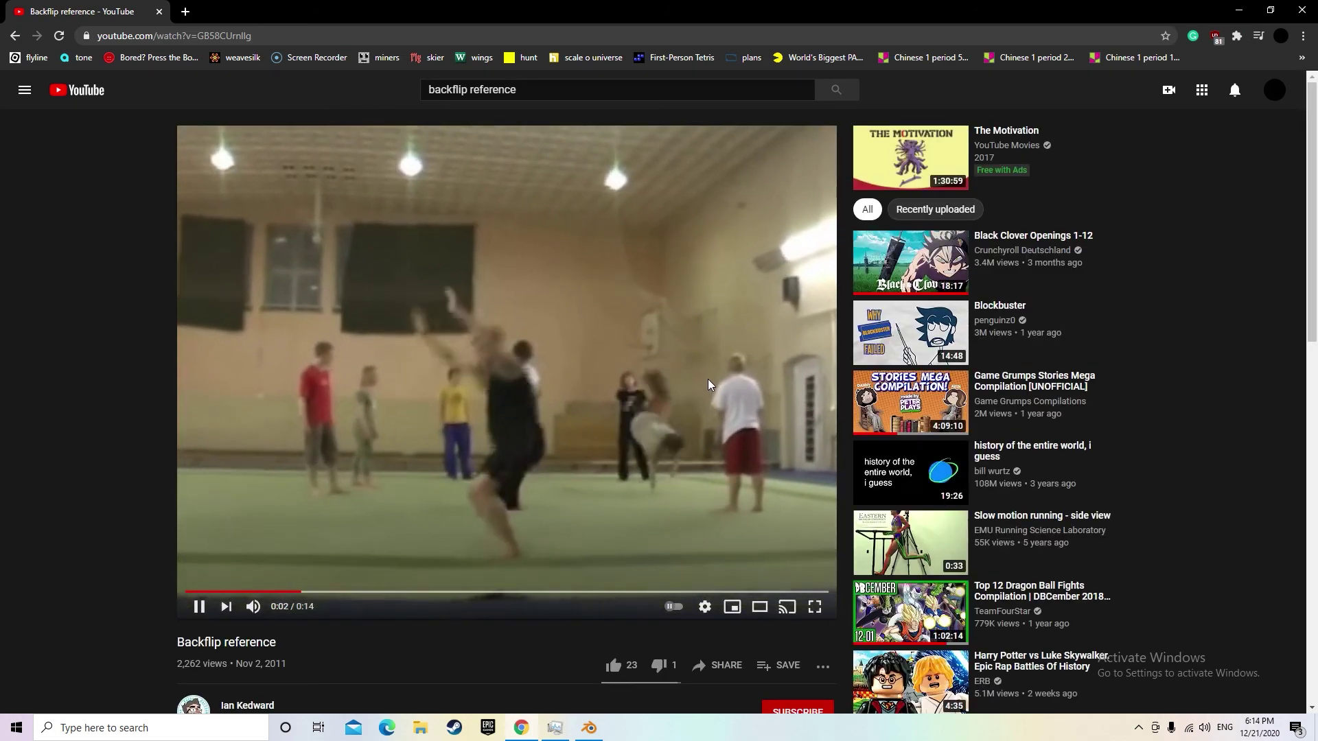
key(space)
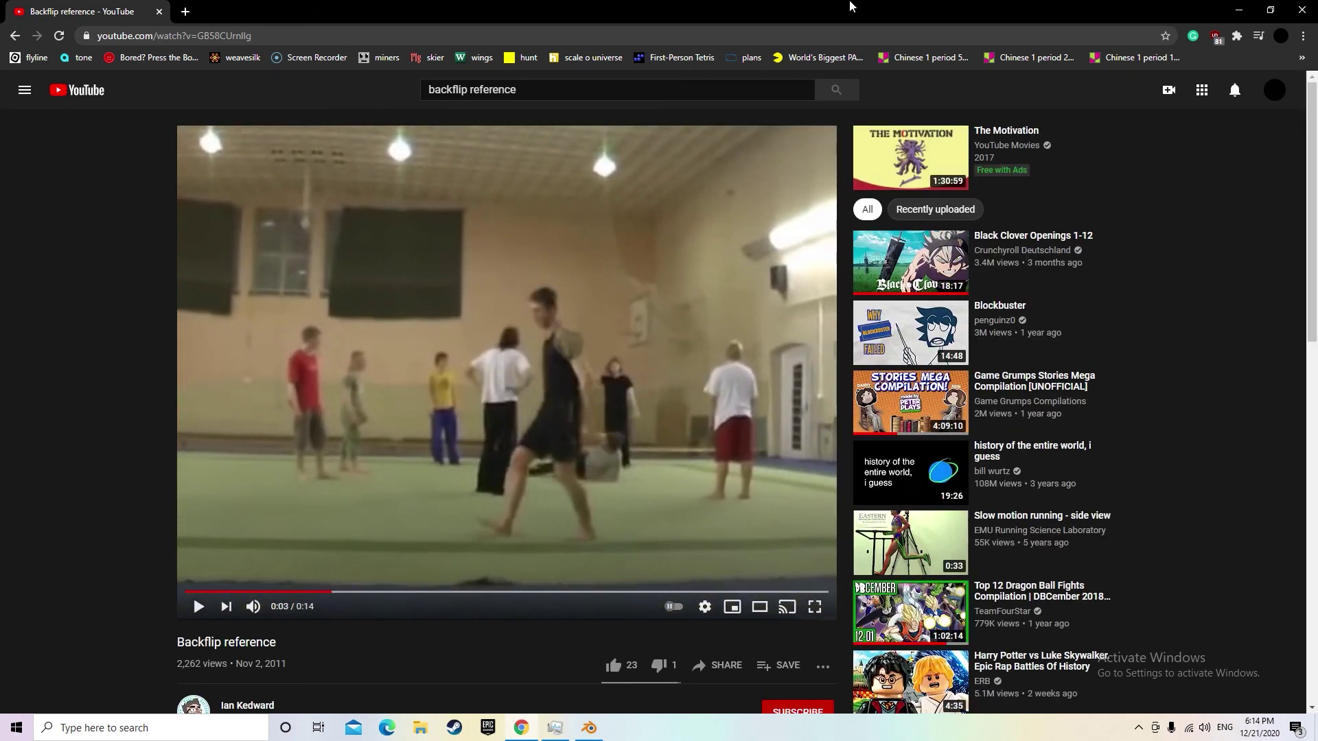
click(195, 592)
click(705, 607)
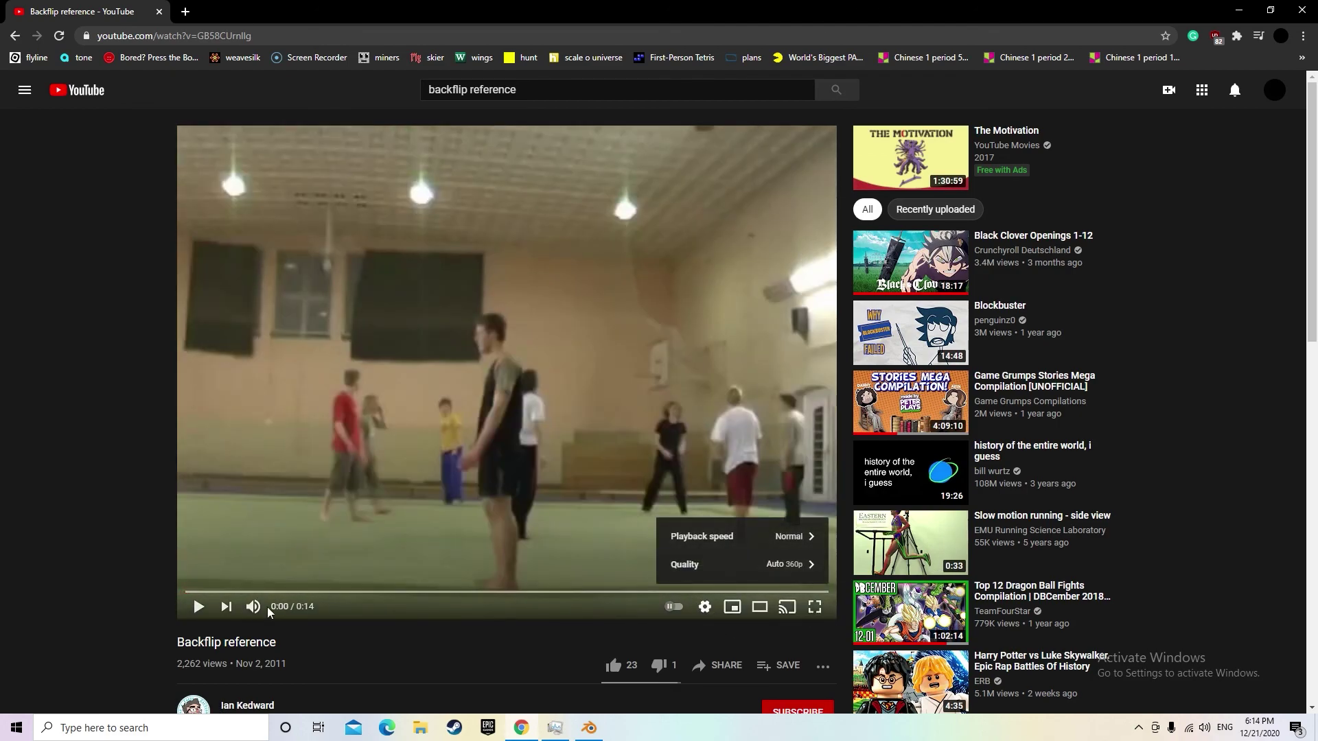
click(333, 494)
key(space)
key(space)
key(space)
key(space)
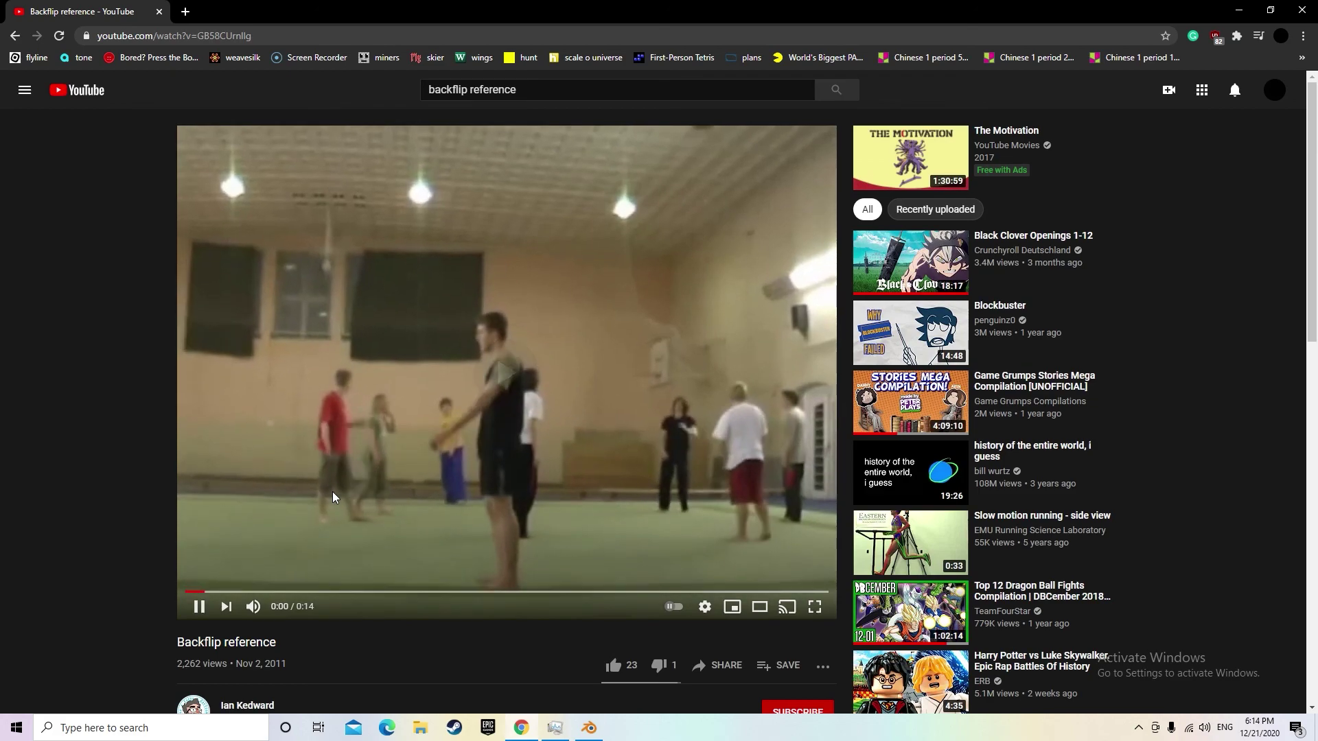
key(space)
key(space)
key(space)
key(space)
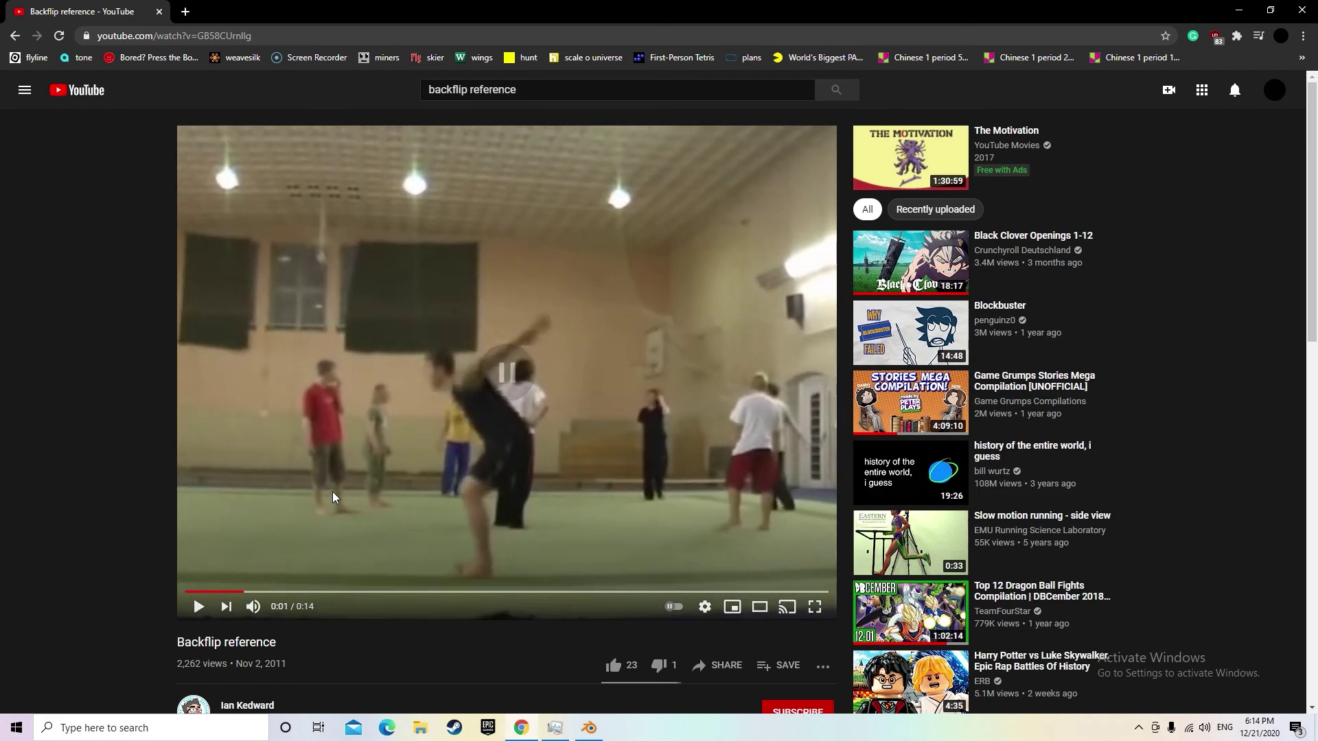
Watch the start of the "Backflip reference" video once more and return to the search results
click(14, 36)
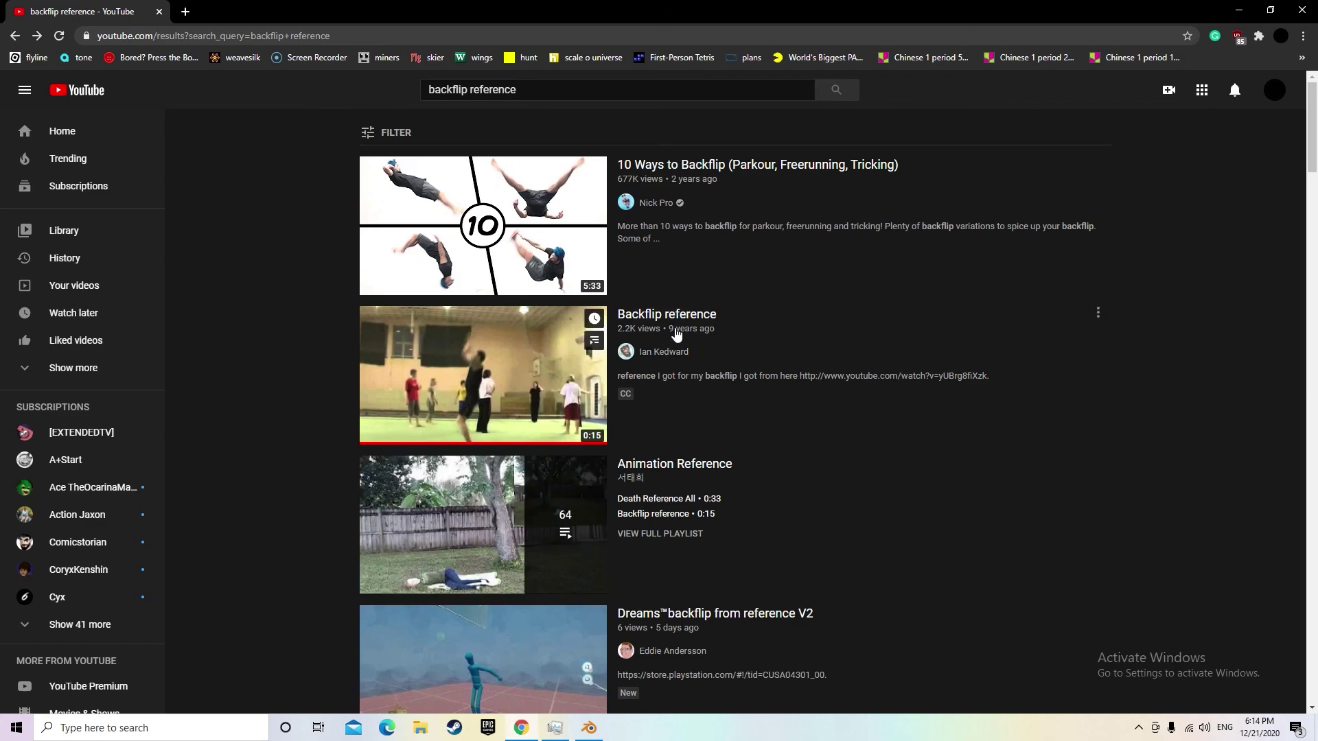
click(756, 345)
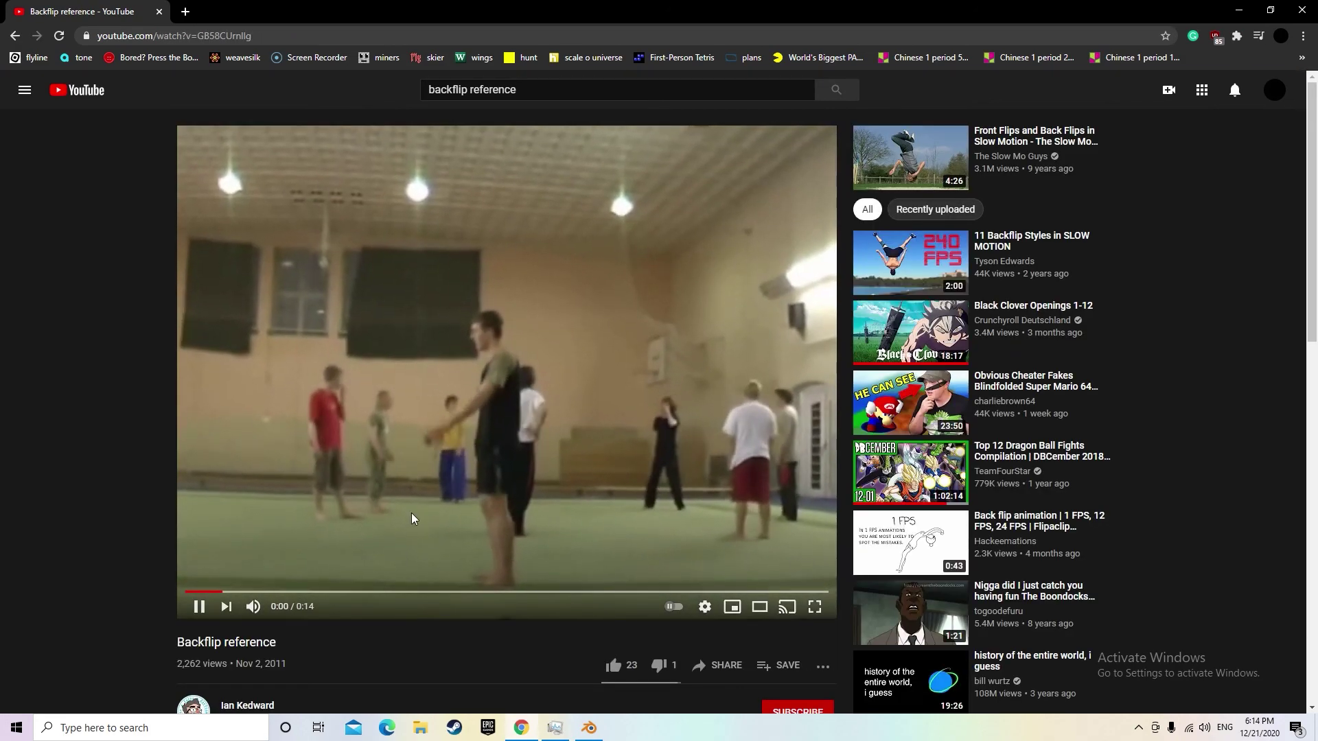
click(471, 371)
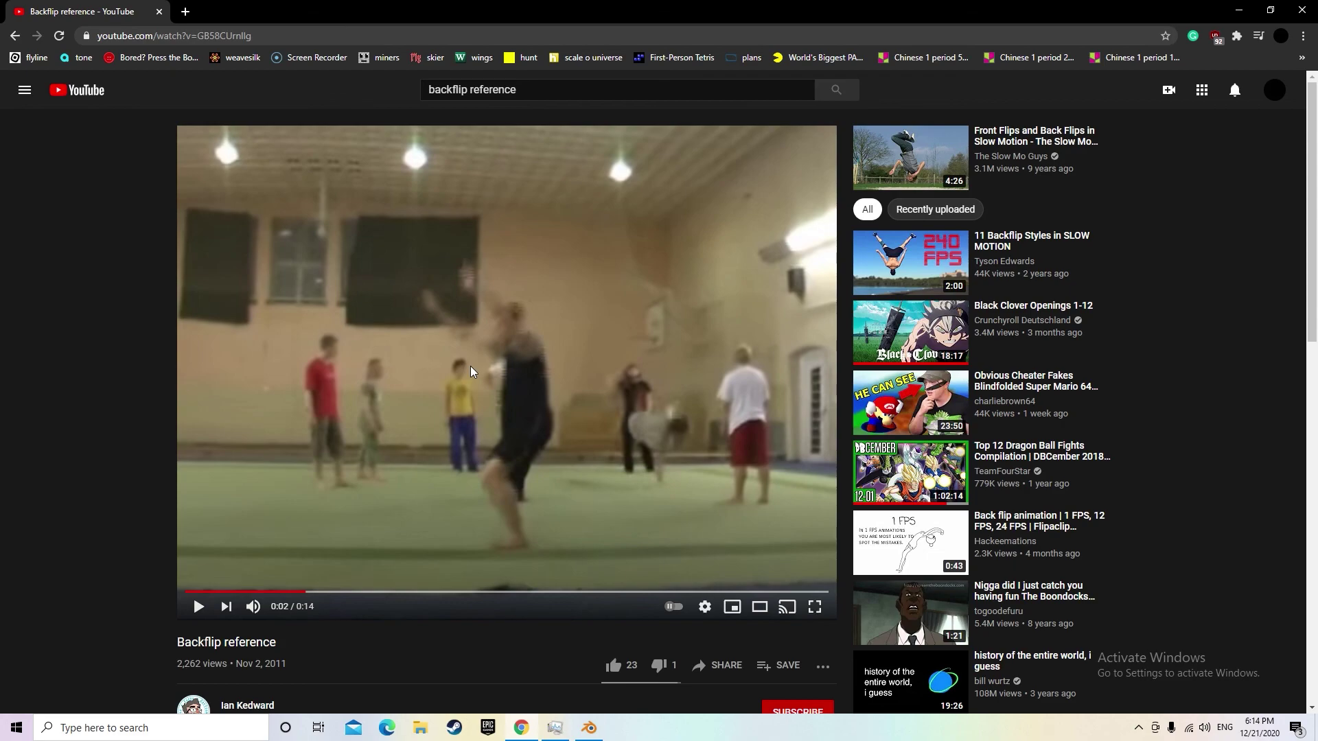
click(14, 37)
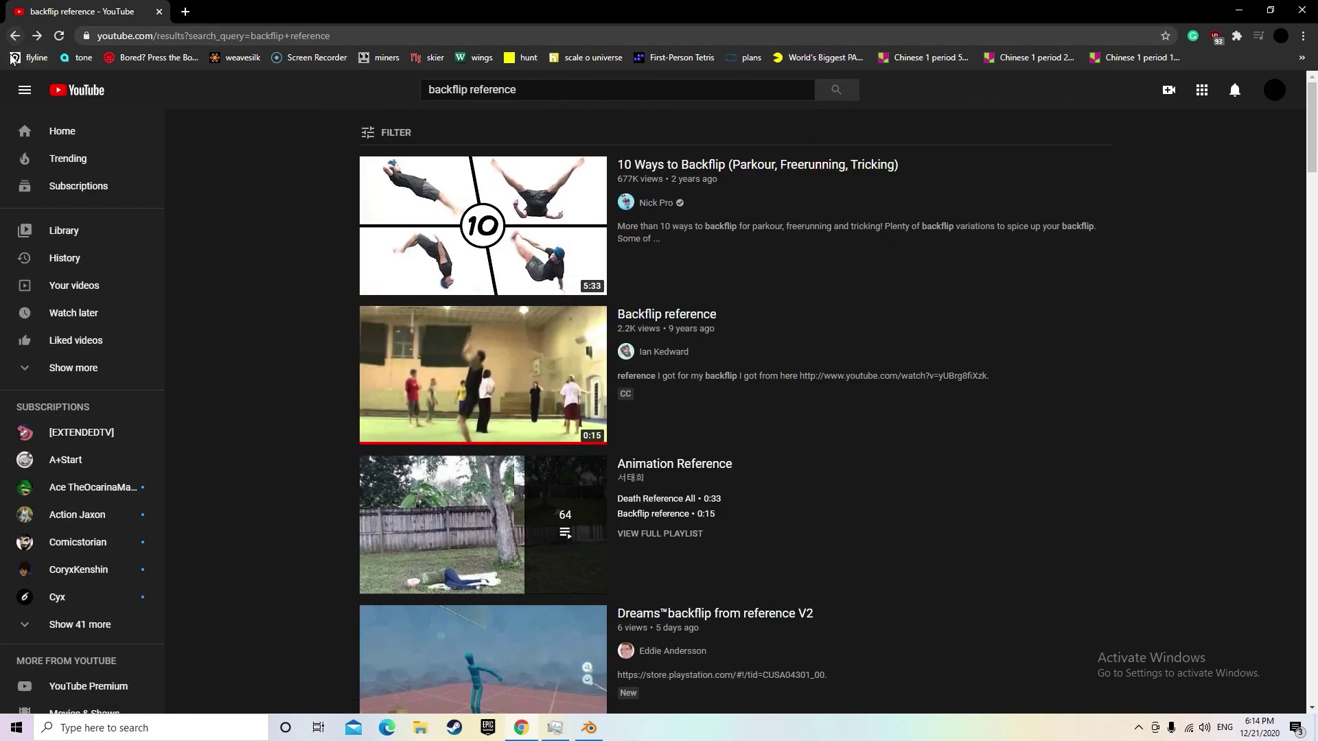
Switch back to Blender and save the Base Mesh sculpt 2.blend file
mouse_move(589, 724)
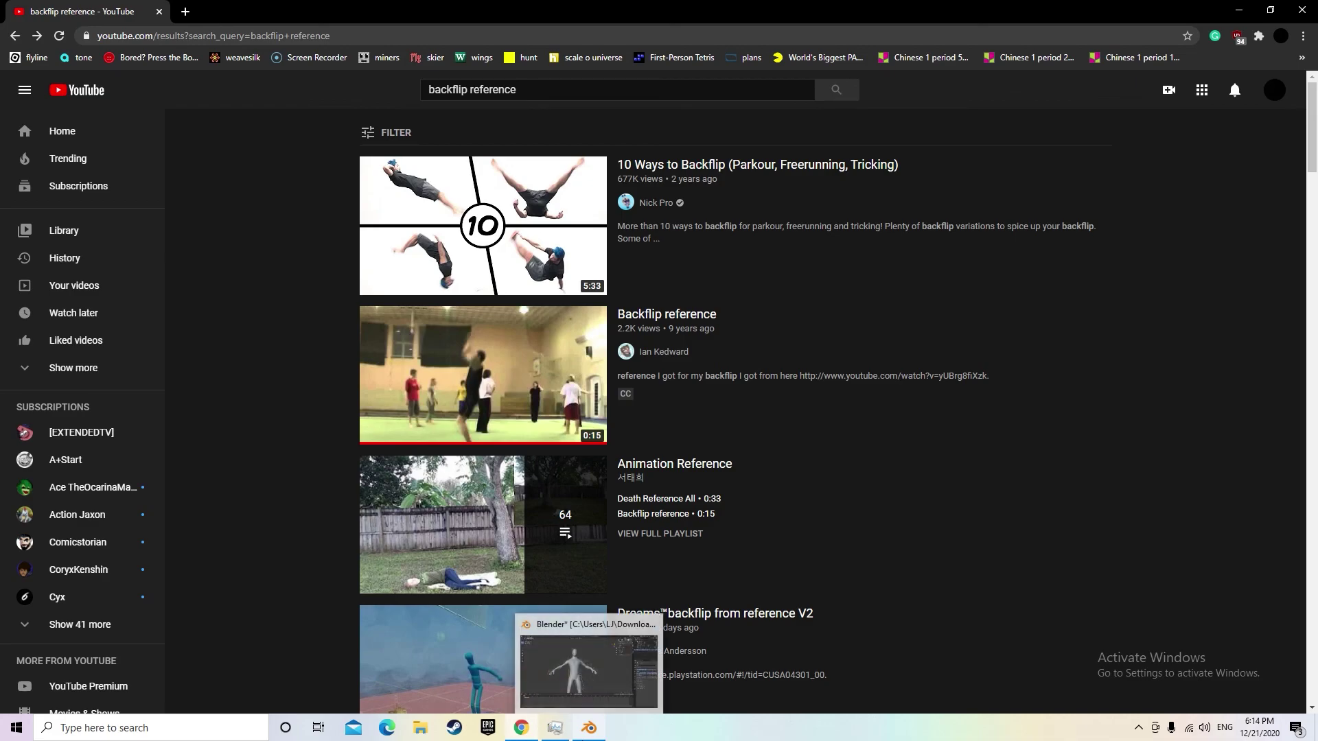
click(592, 649)
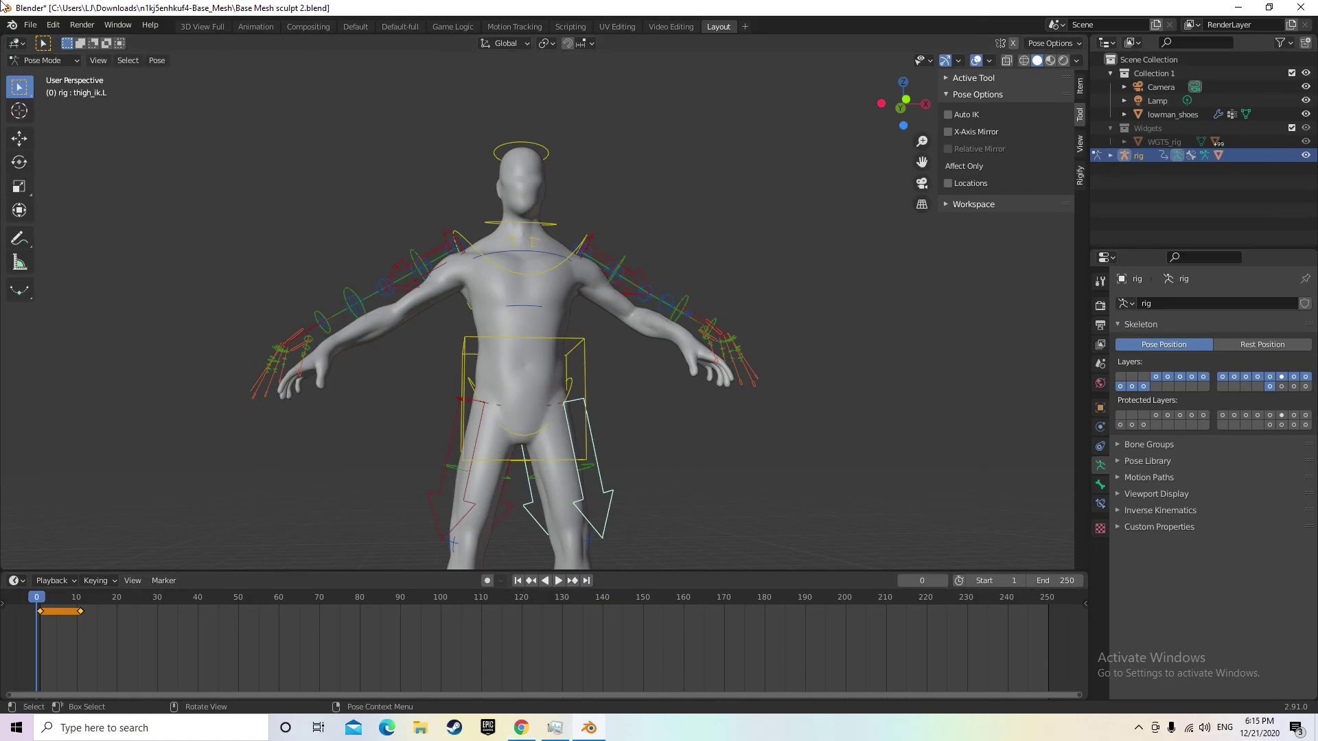
click(30, 26)
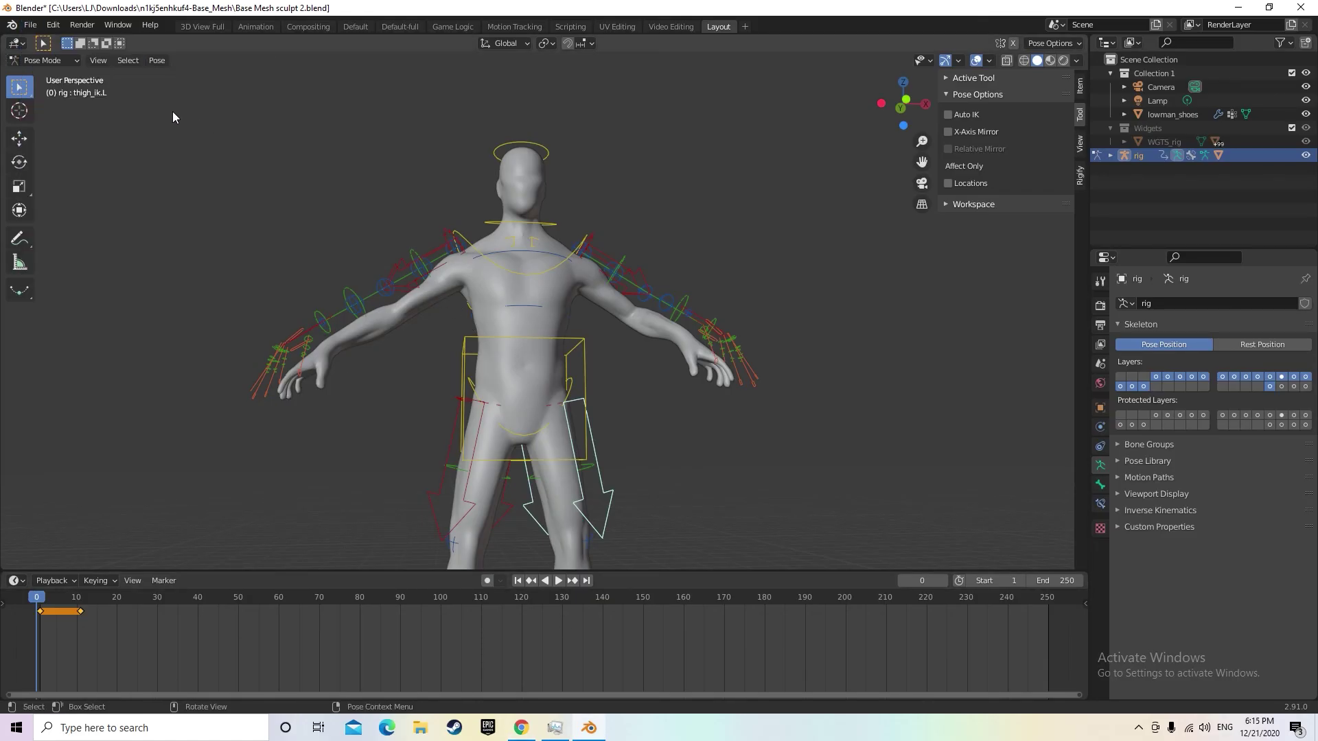
click(30, 25)
click(63, 118)
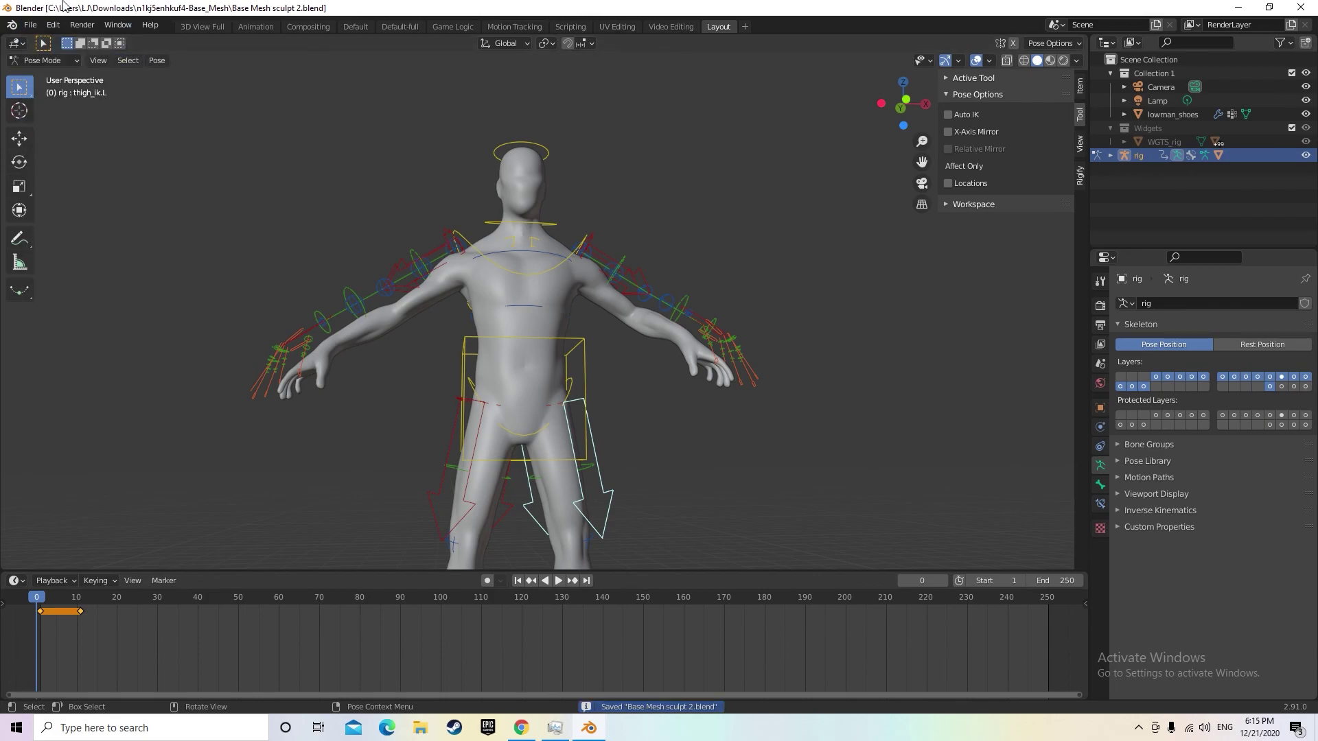
Open rain_v2_3.blend from the Rain v2 folder in Downloads
click(31, 28)
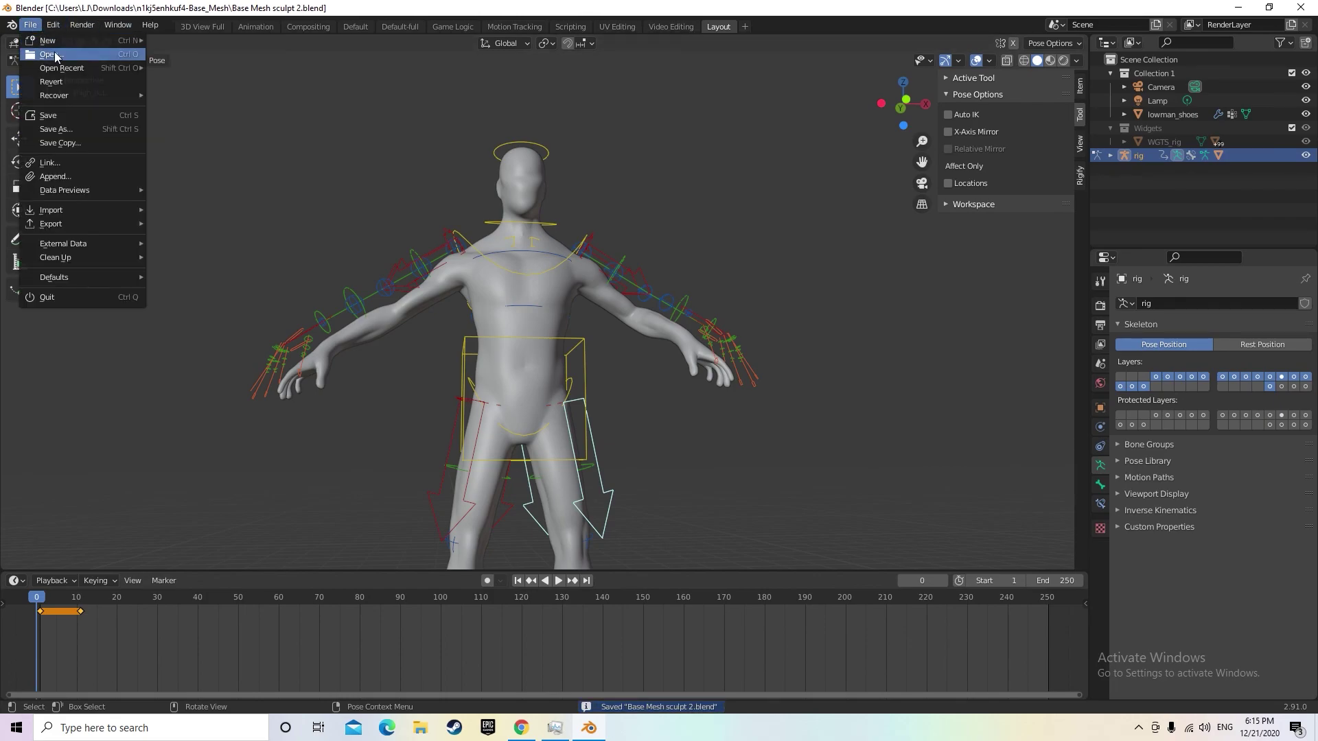
click(48, 55)
click(347, 322)
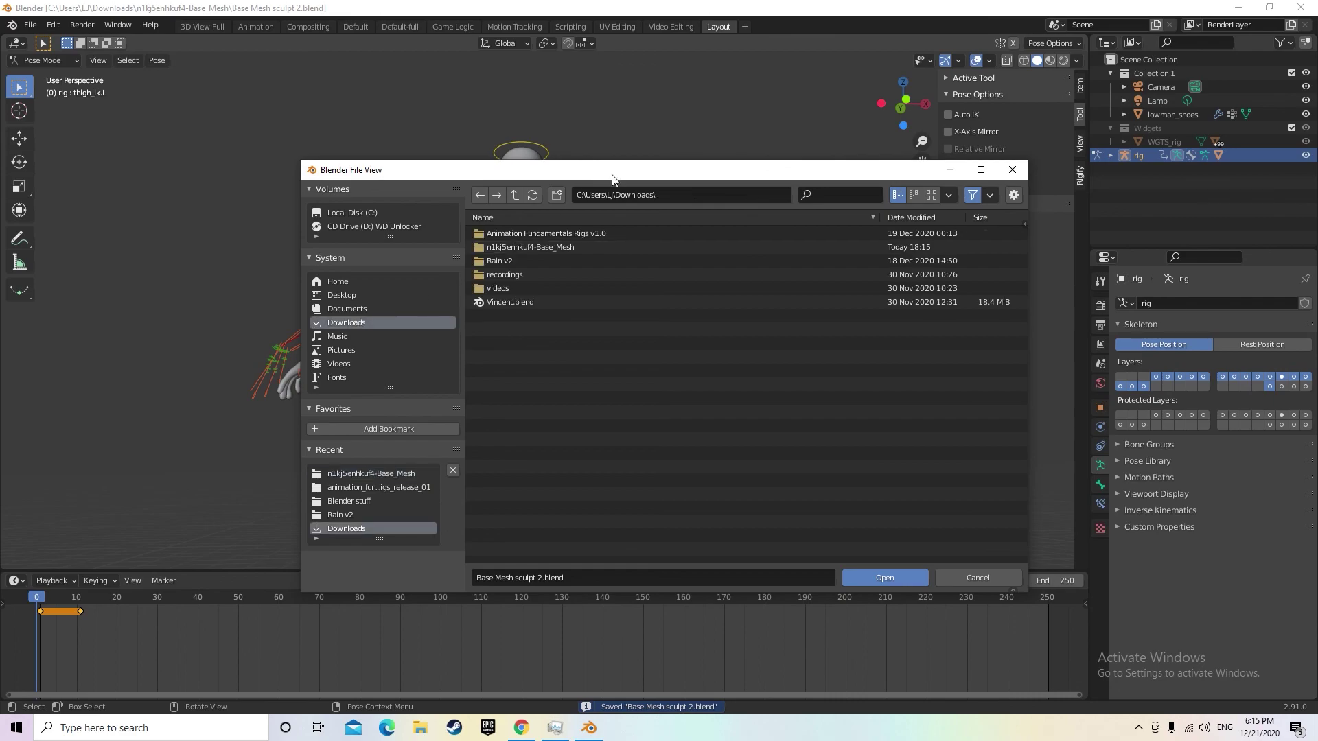
double_click(531, 260)
click(546, 248)
double_click(546, 247)
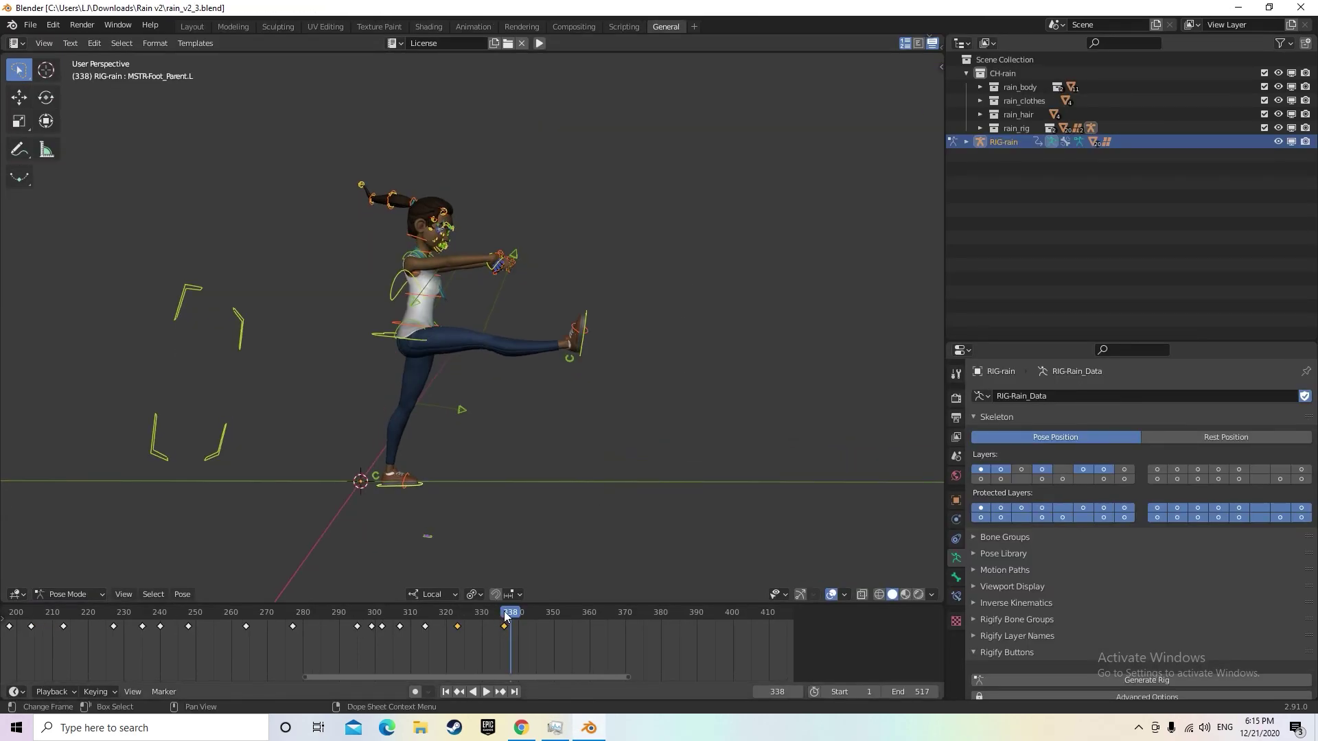
Scrub the Rain rig's animation back toward its start and play it up to frame 106, viewing the character from the opposite side
alt+scroll(789, 619, down, 20)
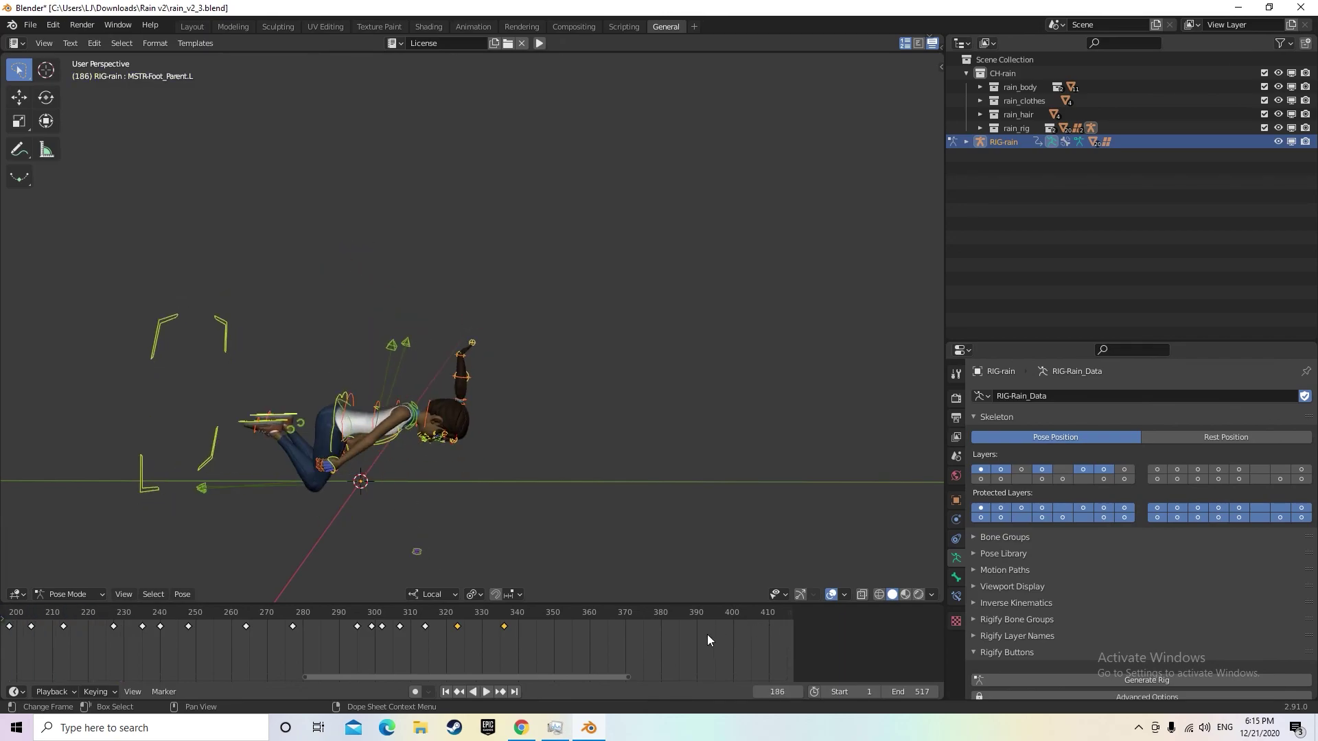
drag(612, 676, 276, 663)
drag(767, 617, 100, 617)
key(space)
middle_drag(648, 386, 370, 389)
key(space)
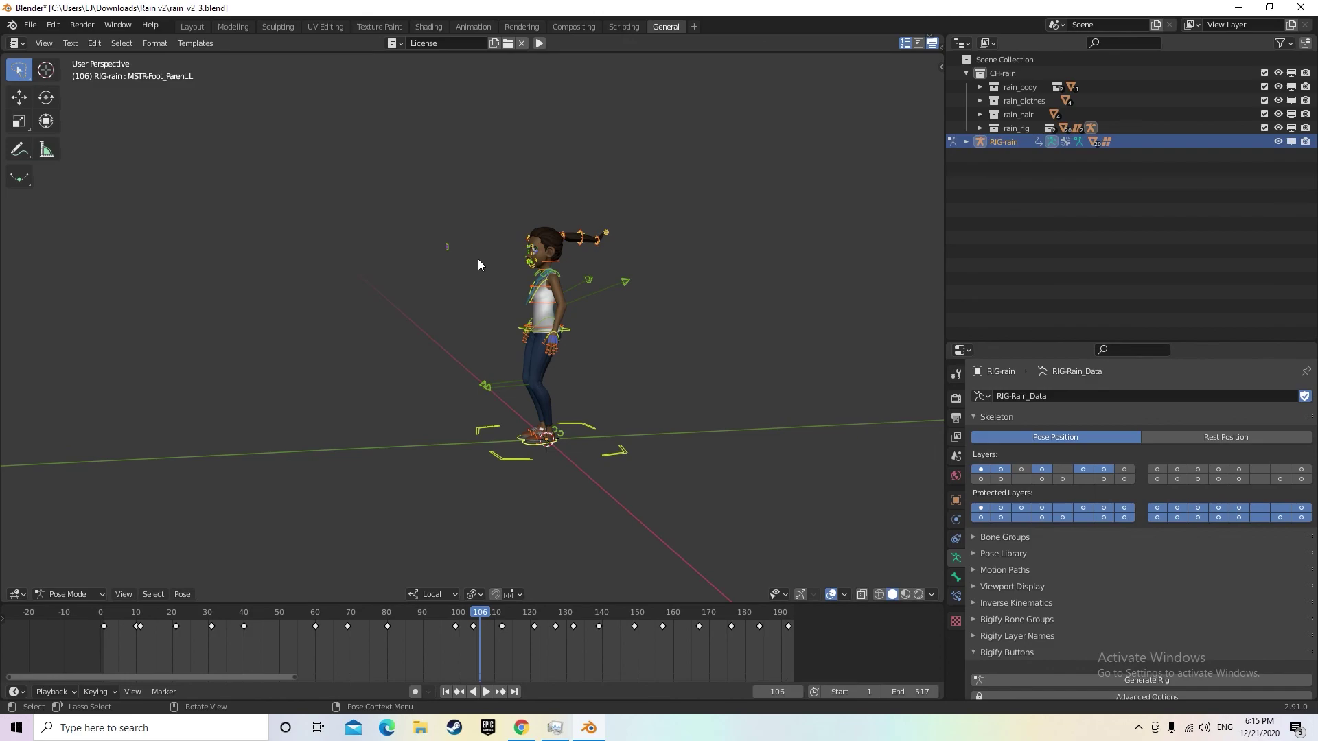
Play the rest of the Rain rig's animation in bursts from frame 106, pausing at frame 268 and stopping at frame 346
key(space)
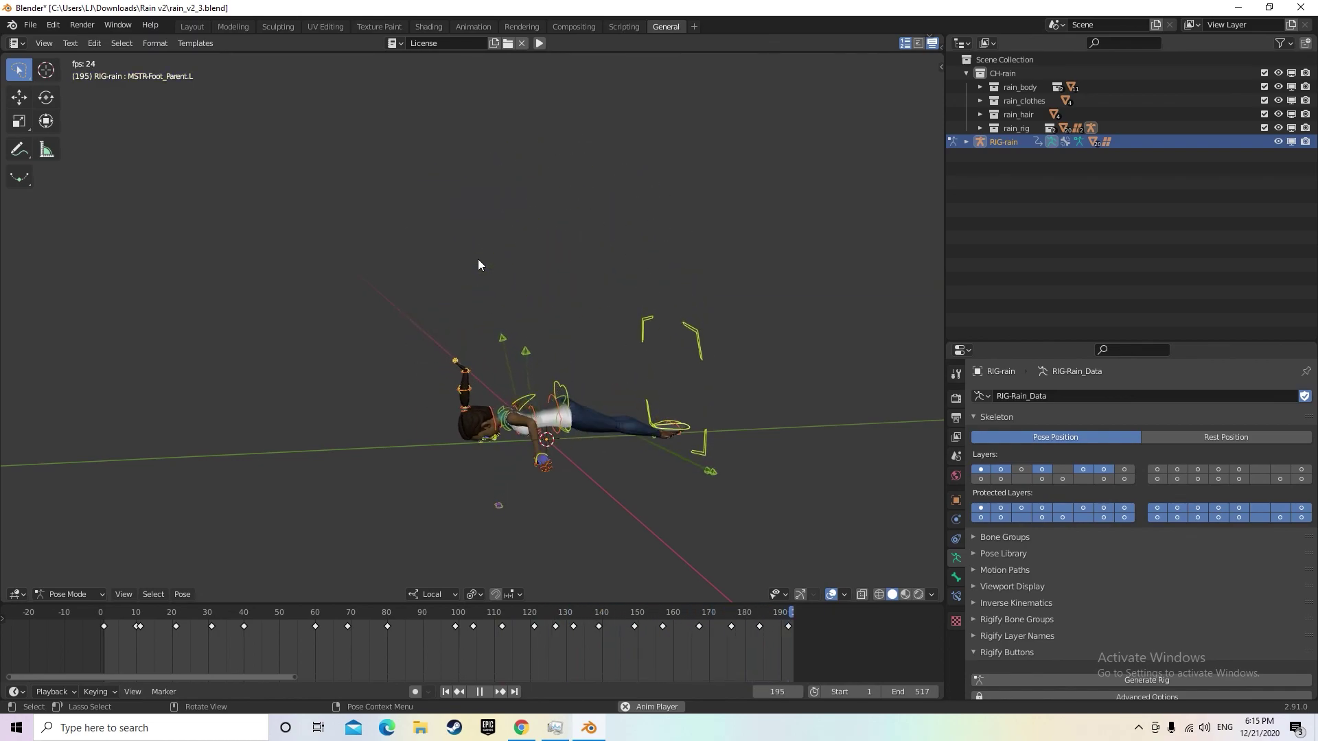
key(space)
drag(207, 676, 372, 677)
key(space)
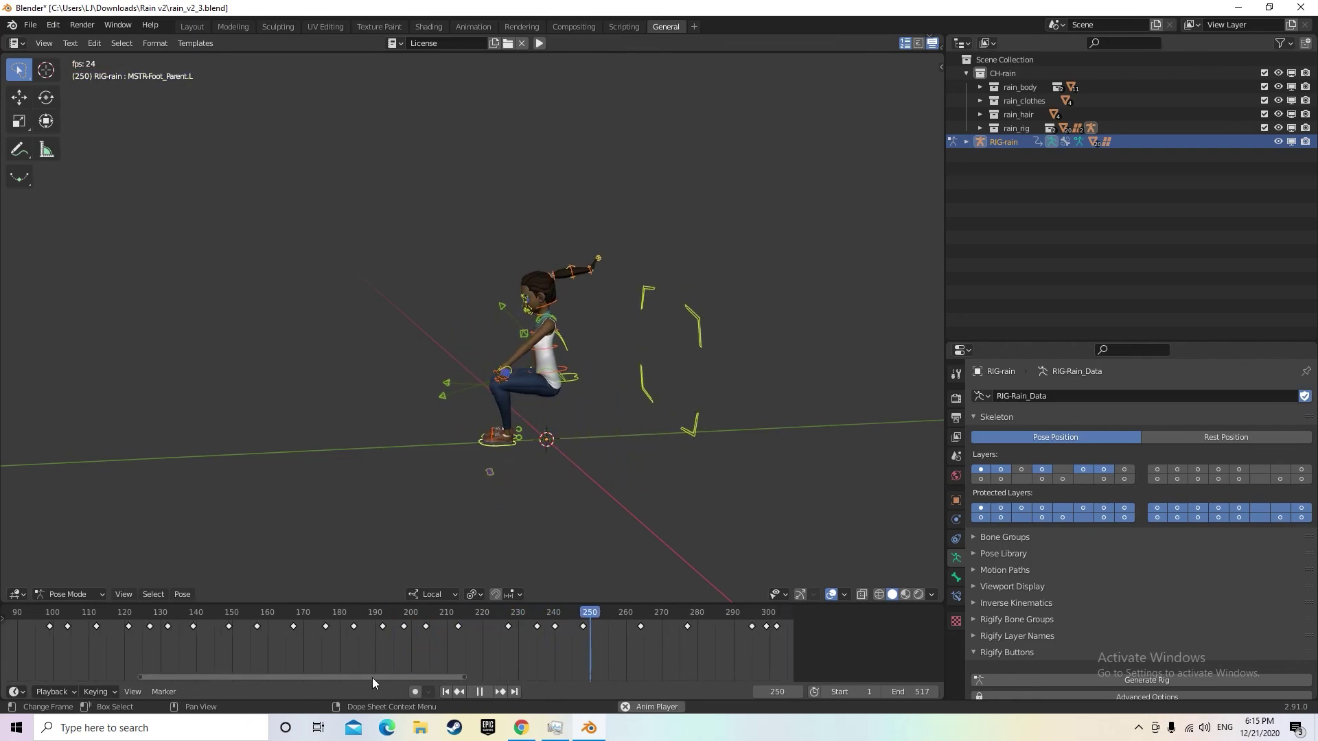
key(space)
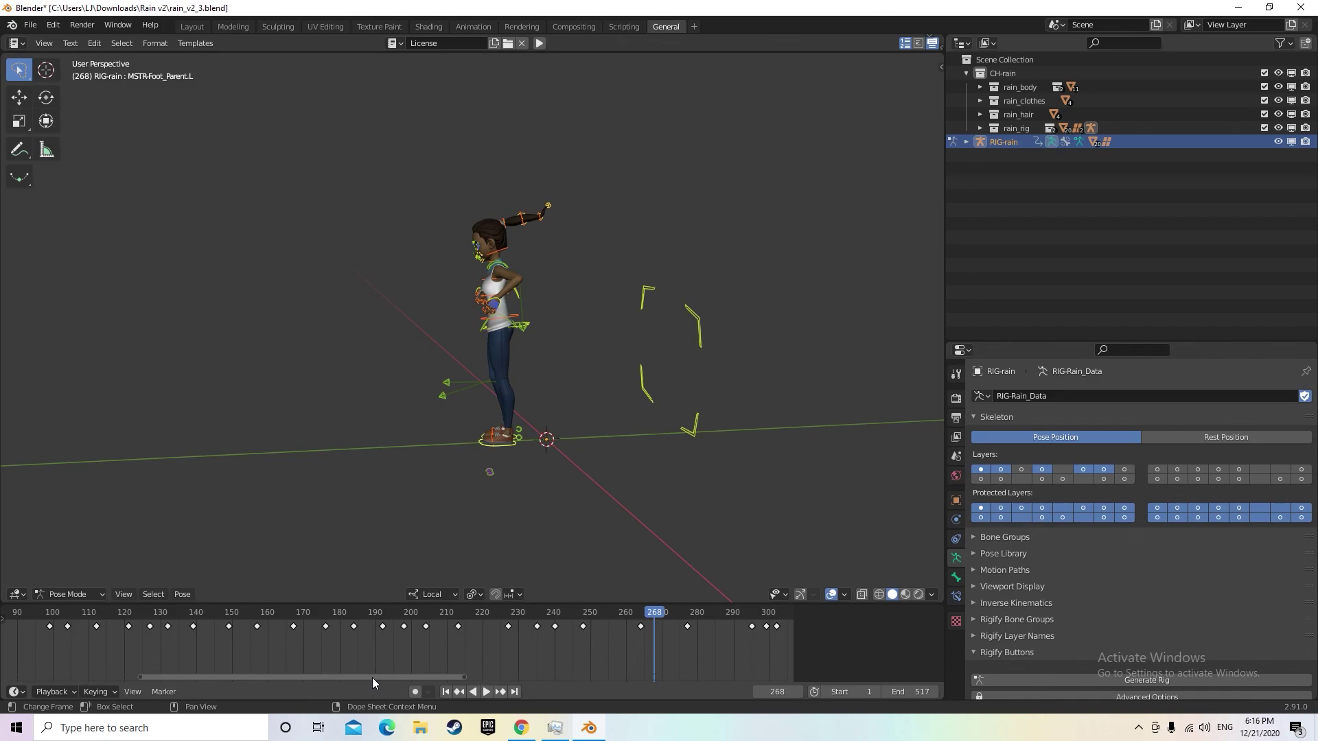
key(space)
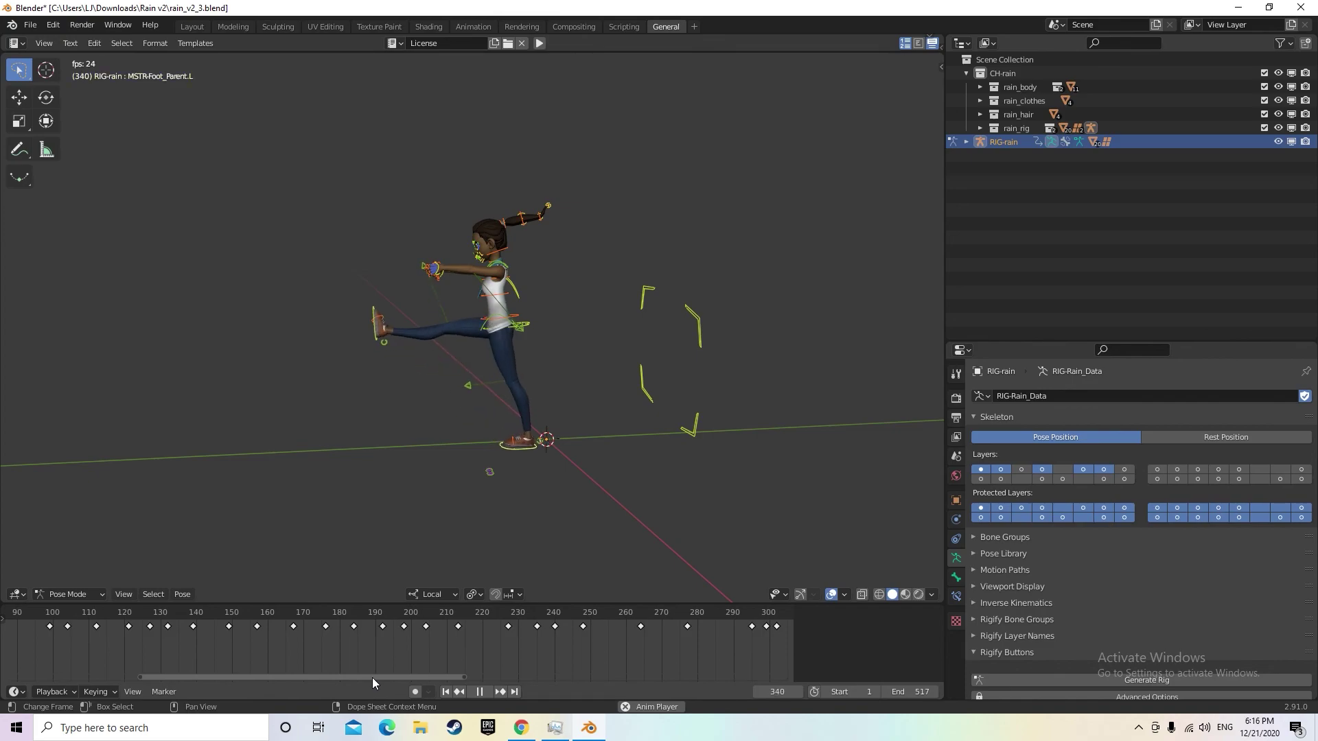
key(space)
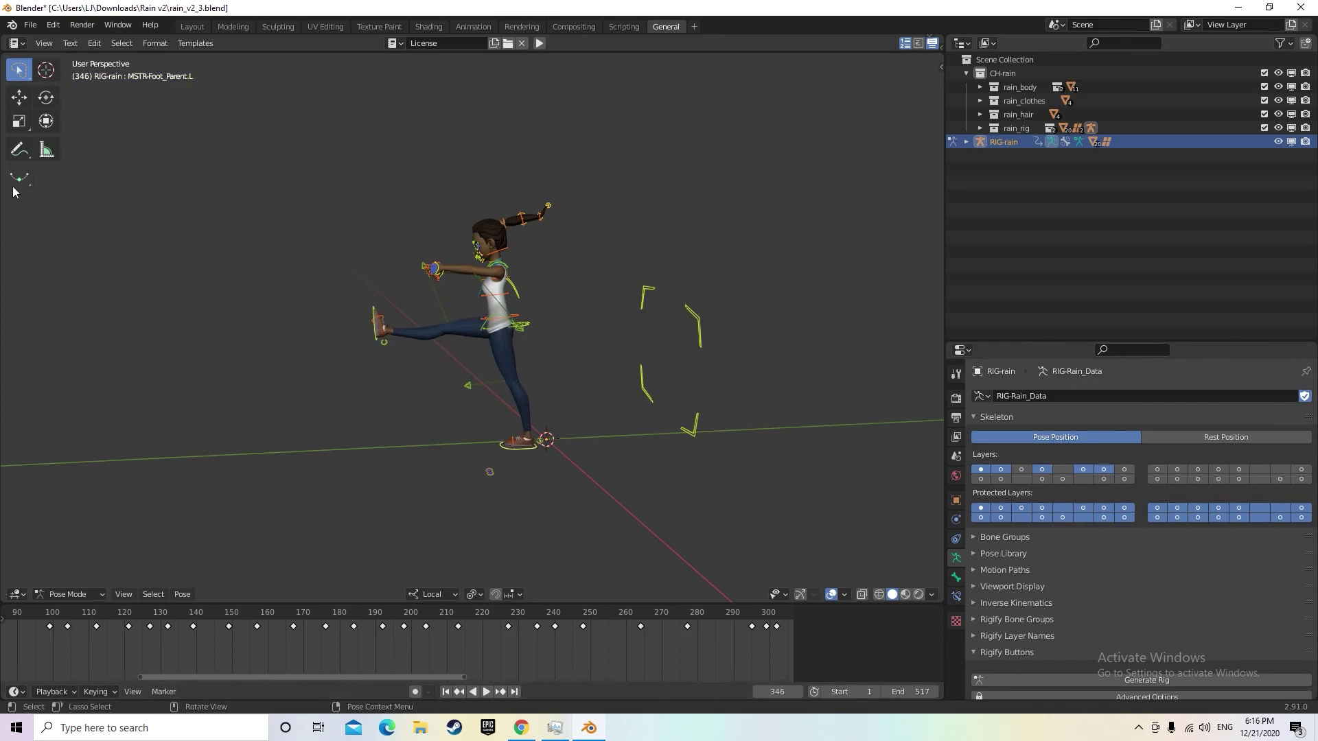
middle_drag(312, 356, 265, 310)
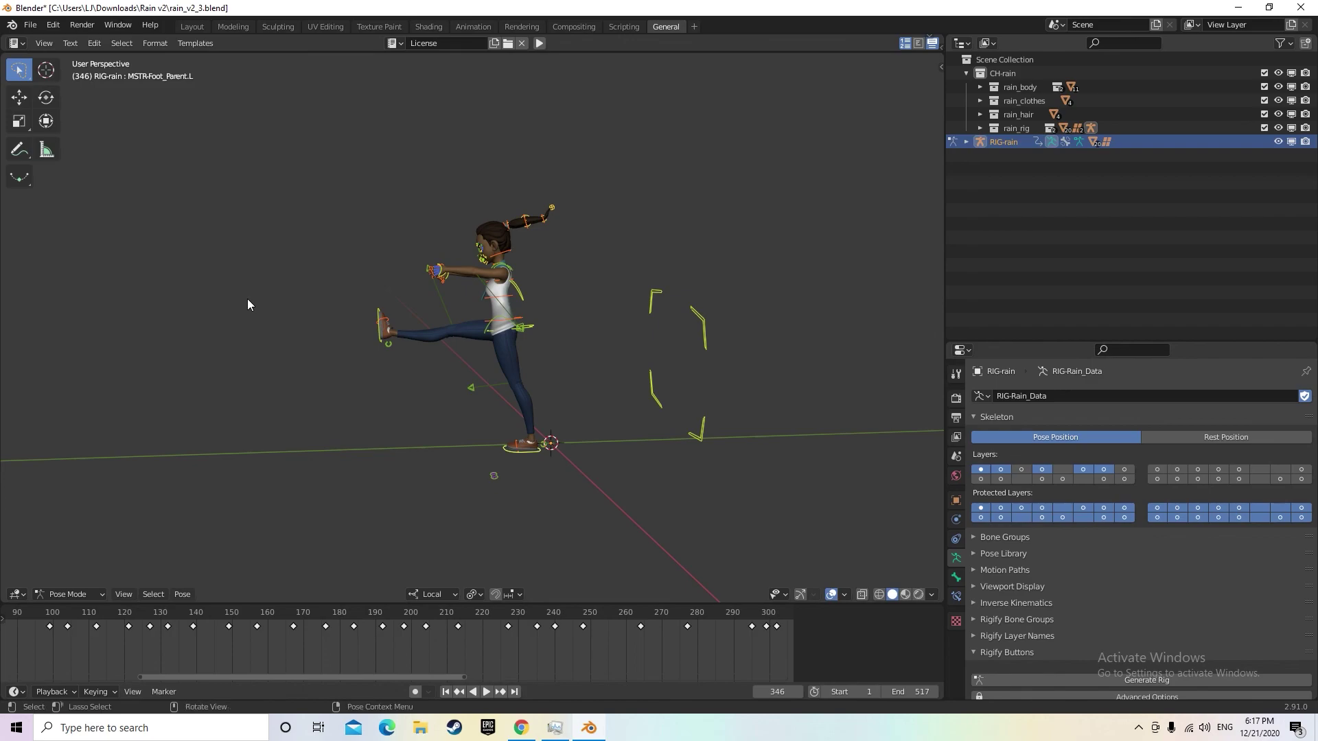
key(alt+z)
click(659, 192)
click(643, 291)
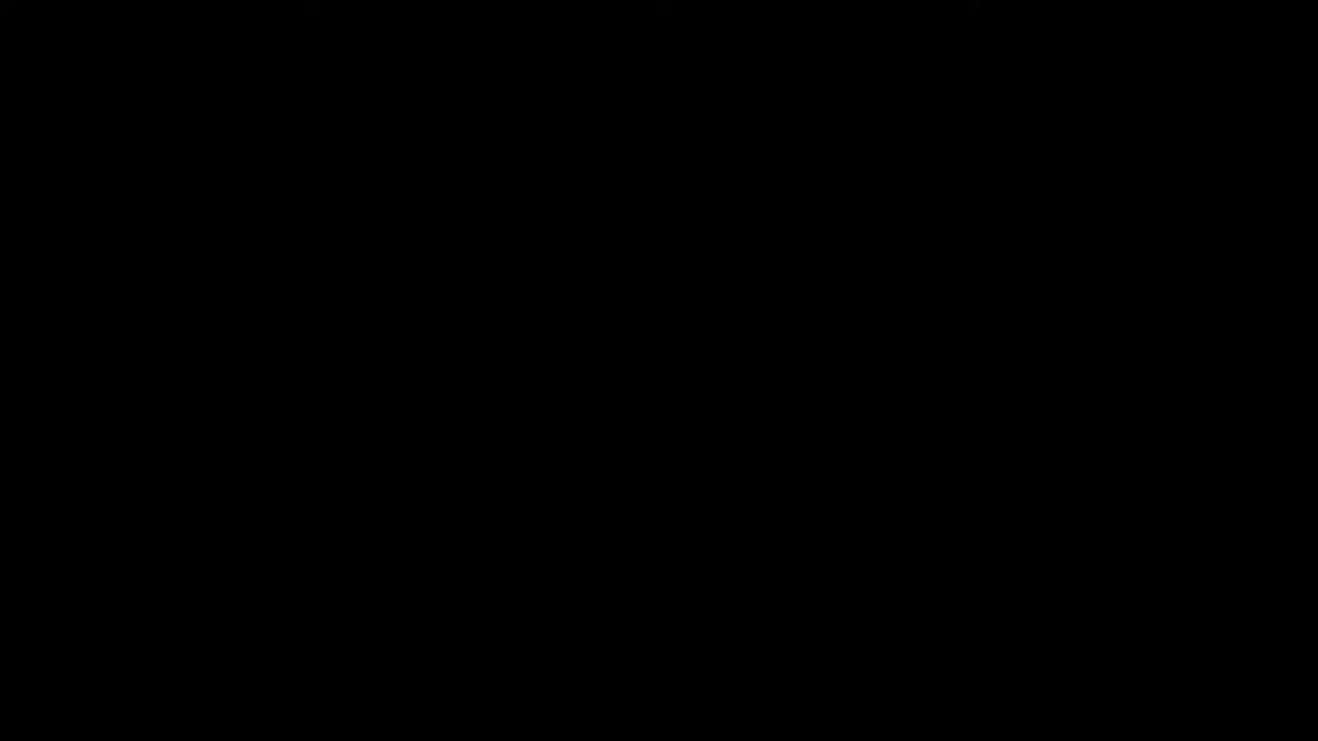